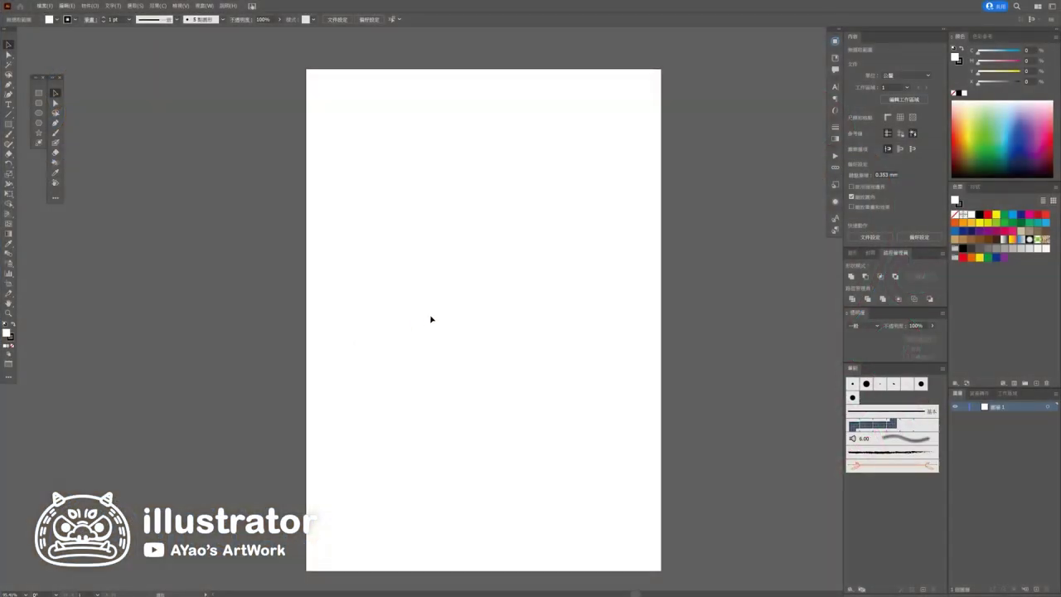
Step: Draw a curved black arc near the page's top-left with the Arc tool, then duplicate it rightward
{"action": "scroll", "coordinate": [367, 125], "scroll_direction": "up", "scroll_amount": 3}
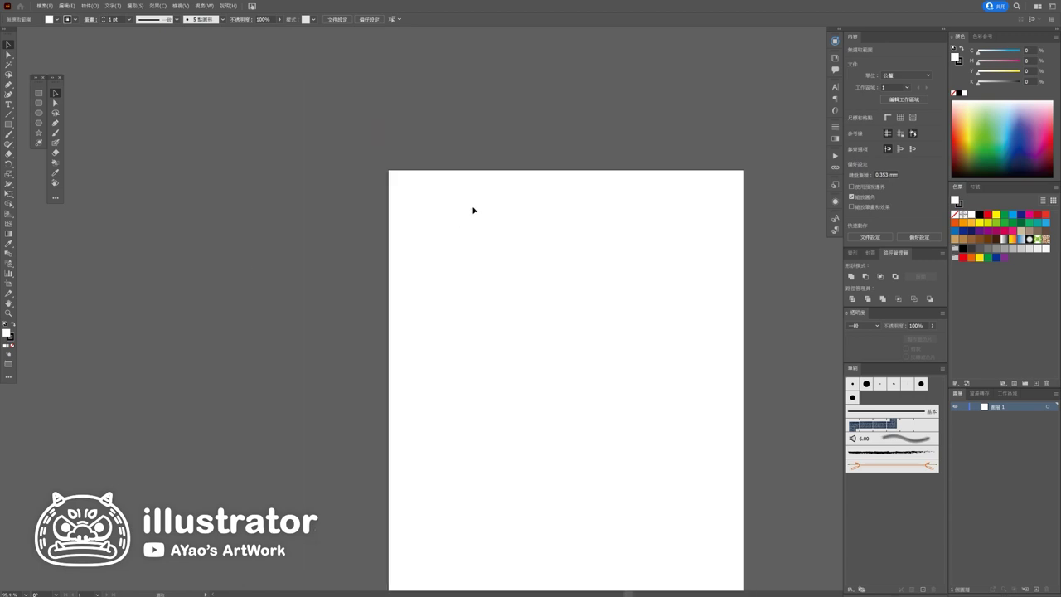
{"action": "scroll", "coordinate": [466, 229], "scroll_direction": "up", "scroll_amount": 2}
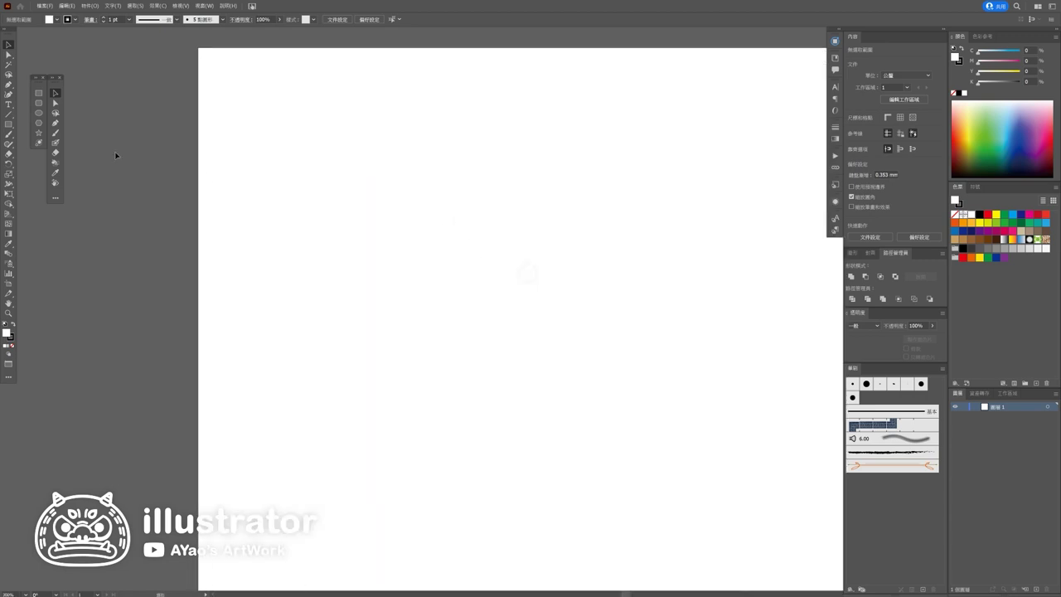
{"action": "left_click_drag", "start_coordinate": [9, 114], "coordinate": [38, 127]}
{"action": "left_click_drag", "start_coordinate": [436, 142], "coordinate": [335, 223]}
{"action": "key", "text": "v"}
{"action": "left_click", "coordinate": [359, 126]}
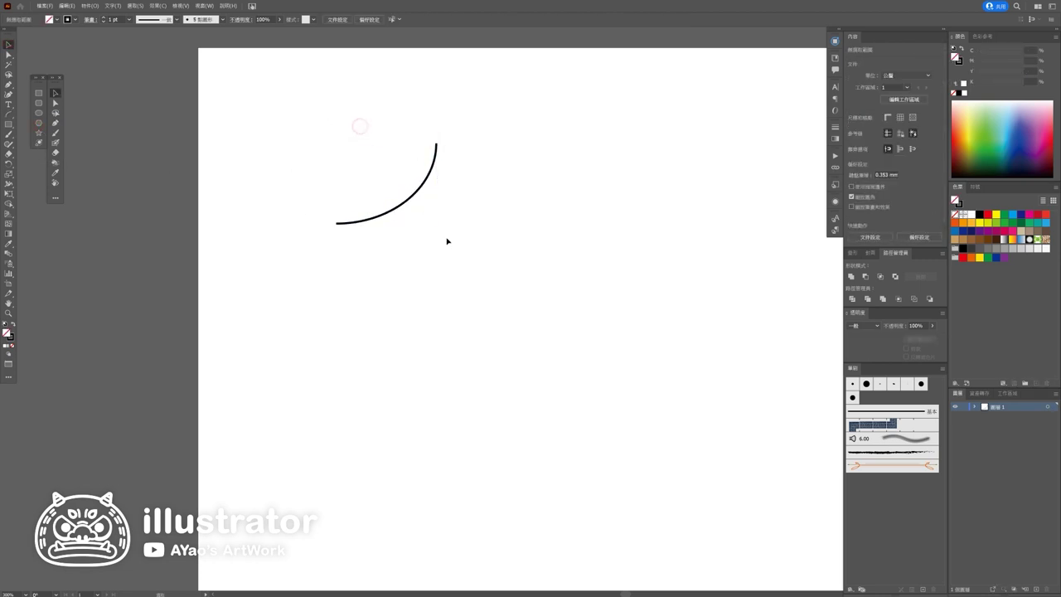
{"action": "left_click_drag", "start_coordinate": [413, 198], "coordinate": [581, 199]}
Step: Colour the copied arc's stroke salmon orange and thicken it to about 26 pt
{"action": "left_click", "coordinate": [960, 61]}
{"action": "left_click_drag", "start_coordinate": [1001, 60], "coordinate": [999, 72]}
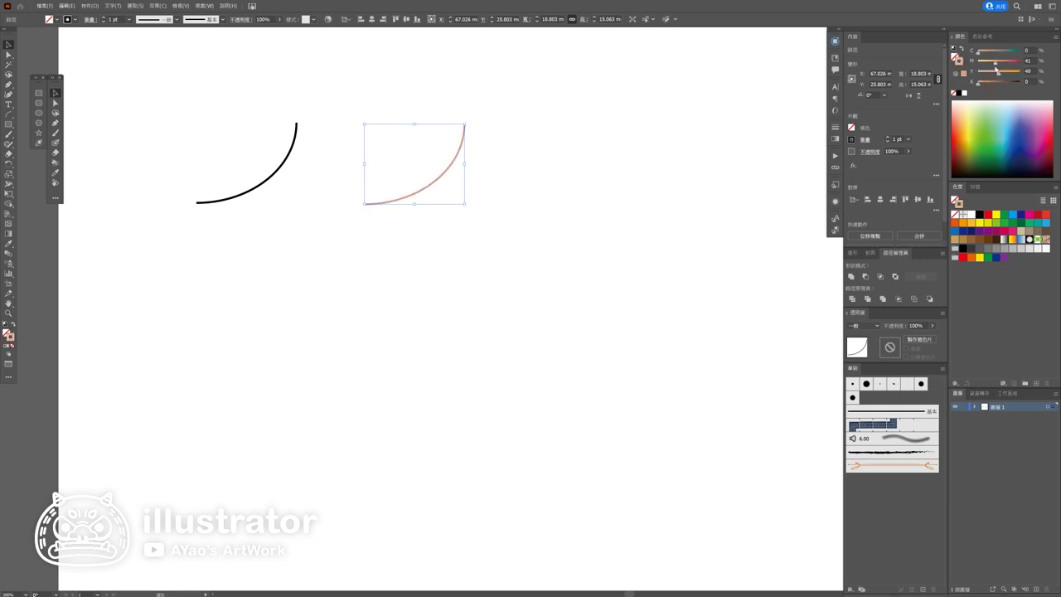
{"action": "left_click", "coordinate": [864, 140]}
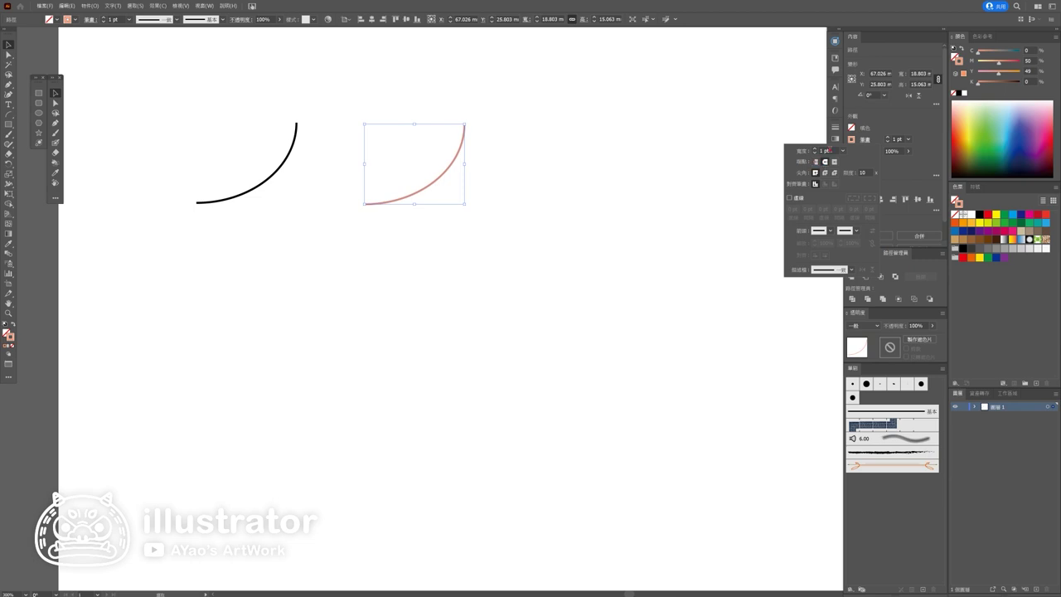
{"action": "type", "text": "6"}
{"action": "key", "text": "Return"}
{"action": "key", "text": "Up"}
{"action": "key", "text": "Up"}
{"action": "key", "text": "Up"}
{"action": "key", "text": "Up"}
{"action": "key", "text": "Up"}
{"action": "key", "text": "Up"}
{"action": "key", "text": "Up"}
{"action": "key", "text": "Up"}
{"action": "key", "text": "Up"}
{"action": "key", "text": "Up"}
{"action": "key", "text": "Up"}
{"action": "key", "text": "Up"}
{"action": "key", "text": "Escape"}
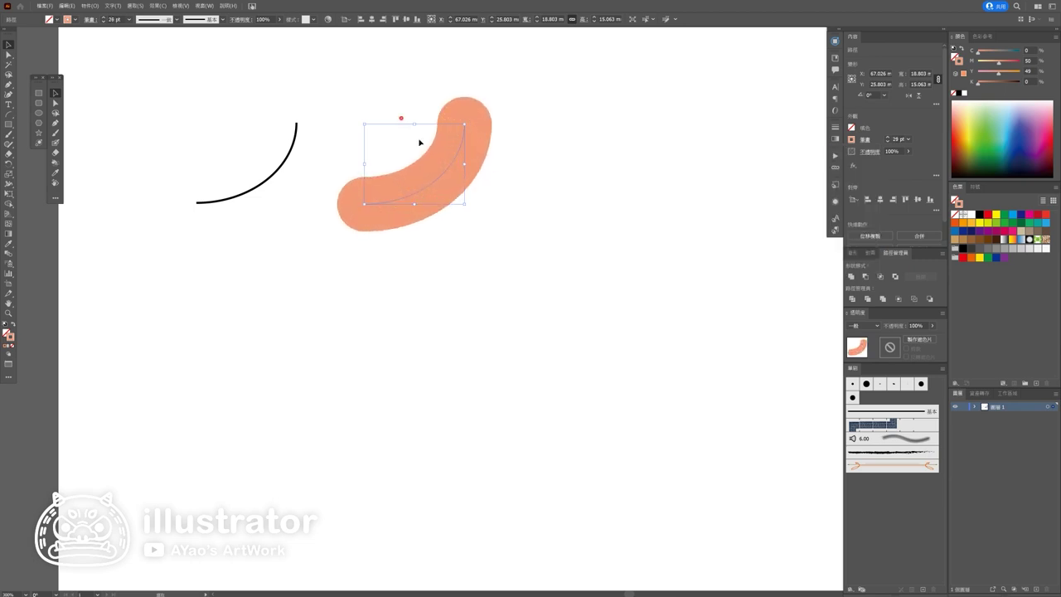
{"action": "key", "text": "Down"}
{"action": "key", "text": "Down"}
{"action": "key", "text": "Down"}
Step: Move the orange sausage stroke slightly right and set its weight to 27 pt
{"action": "left_click", "coordinate": [558, 232]}
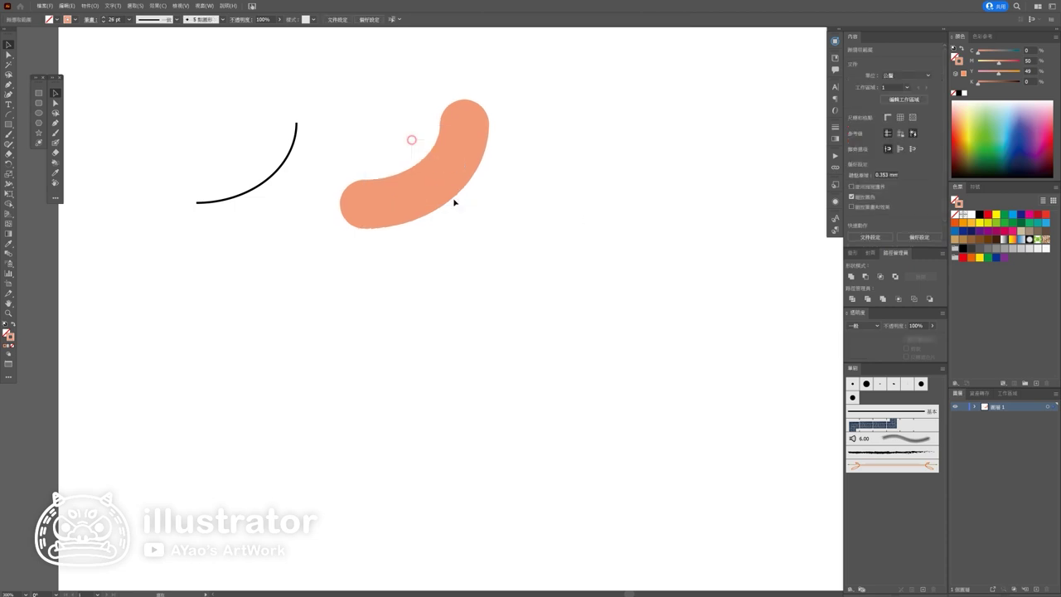
{"action": "left_click", "coordinate": [439, 185]}
{"action": "left_click_drag", "start_coordinate": [438, 182], "coordinate": [475, 183]}
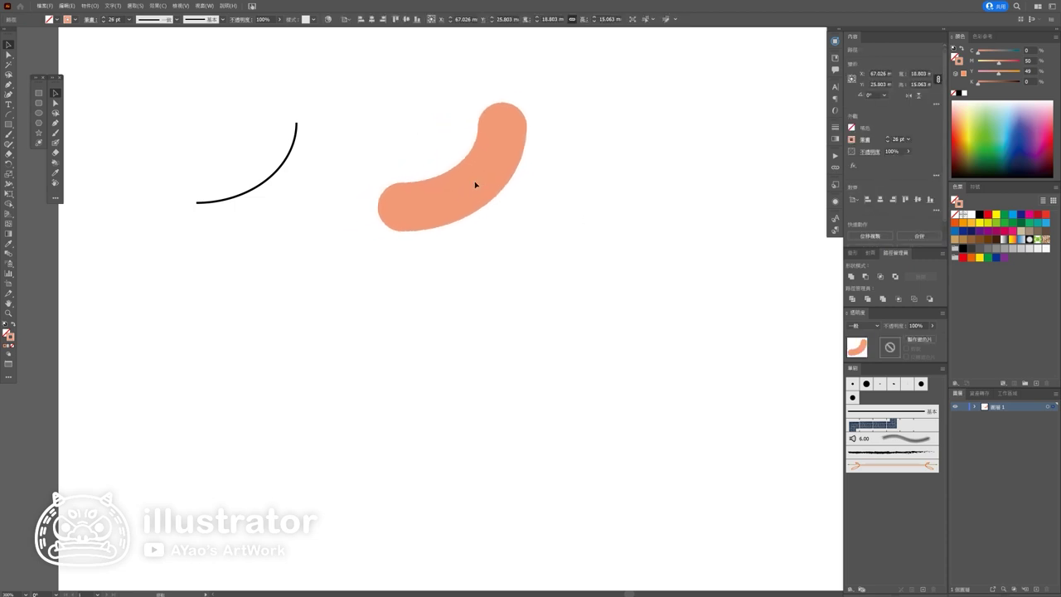
{"action": "scroll", "coordinate": [486, 201], "scroll_direction": "down", "scroll_amount": 3}
{"action": "left_click", "coordinate": [887, 138]}
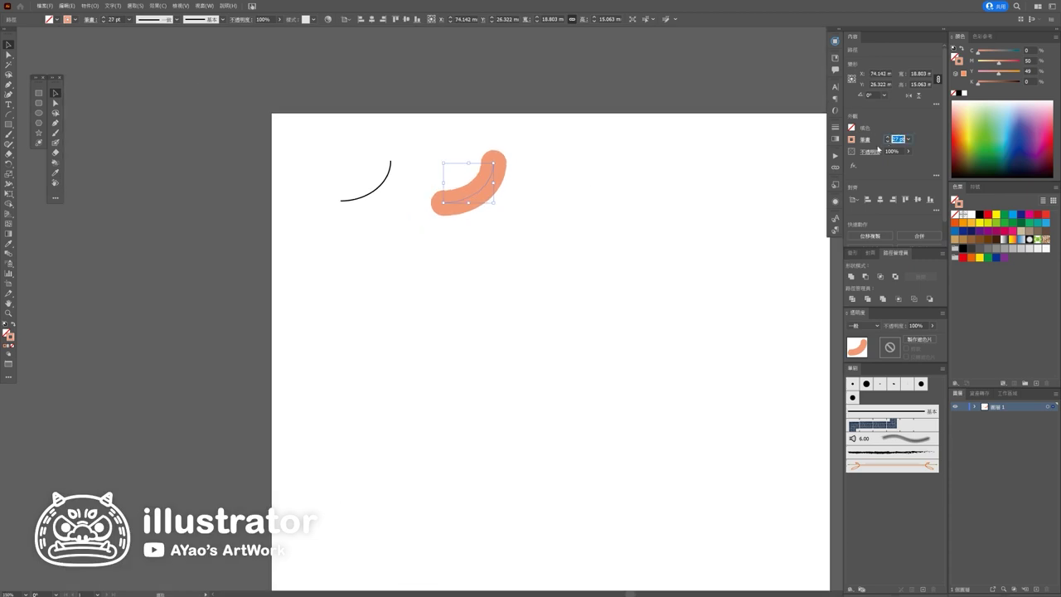
Step: Expand the sausage stroke into a filled shape and nudge it right
{"action": "left_click", "coordinate": [89, 6]}
{"action": "left_click", "coordinate": [125, 110]}
{"action": "left_click", "coordinate": [238, 214]}
{"action": "scroll", "coordinate": [512, 197], "scroll_direction": "up", "scroll_amount": 3}
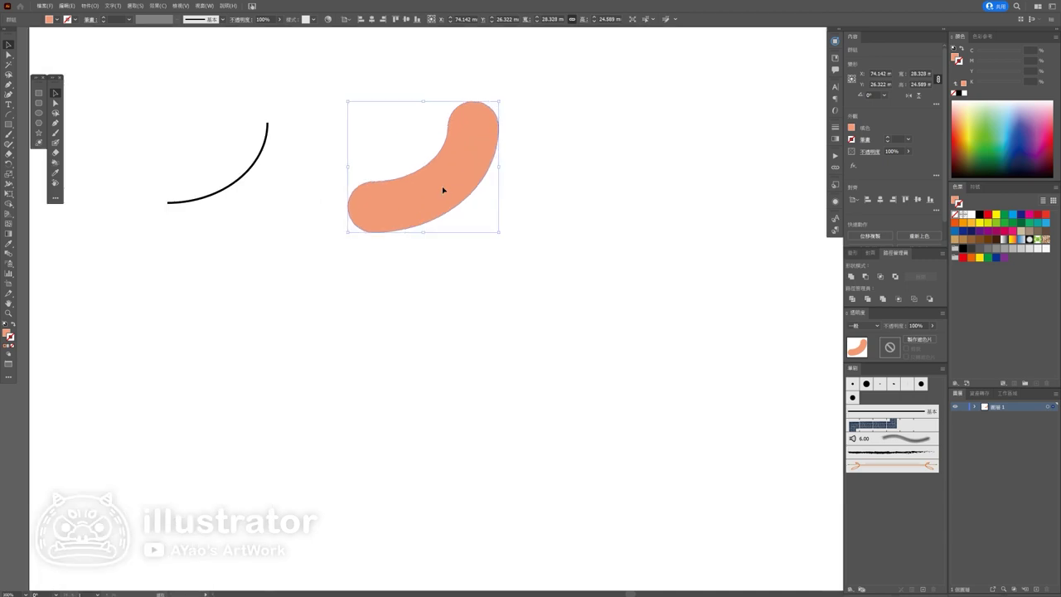
{"action": "left_click_drag", "start_coordinate": [444, 189], "coordinate": [488, 182]}
{"action": "scroll", "coordinate": [489, 171], "scroll_direction": "down", "scroll_amount": 3}
{"action": "scroll", "coordinate": [649, 179], "scroll_direction": "up", "scroll_amount": 3}
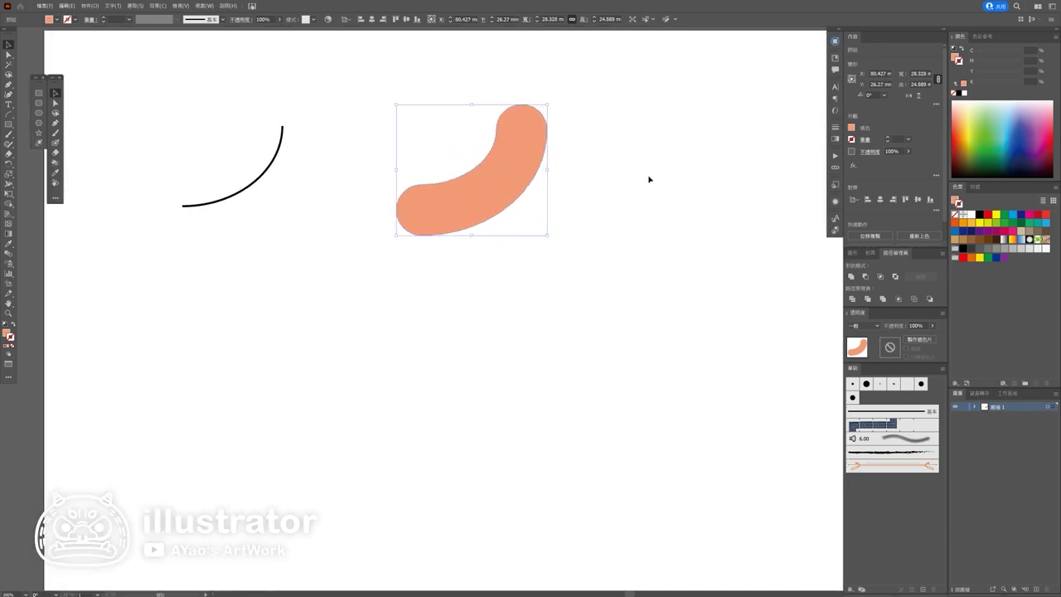
Step: Make the sausage fill a slightly redder, deeper salmon
{"action": "left_click", "coordinate": [967, 61]}
{"action": "left_click_drag", "start_coordinate": [999, 65], "coordinate": [1003, 63]}
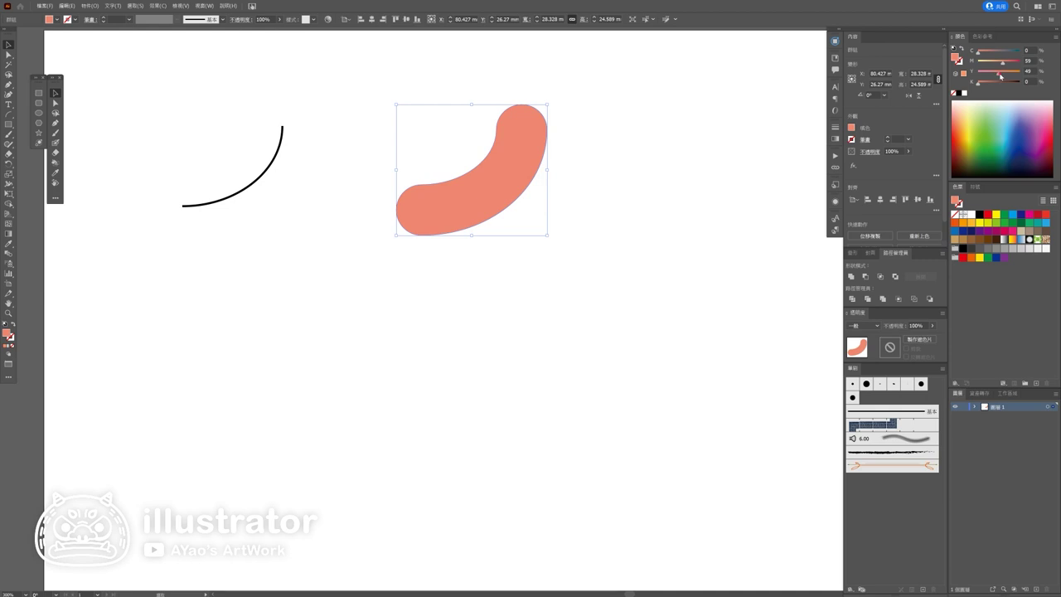
{"action": "left_click_drag", "start_coordinate": [1005, 64], "coordinate": [1006, 66]}
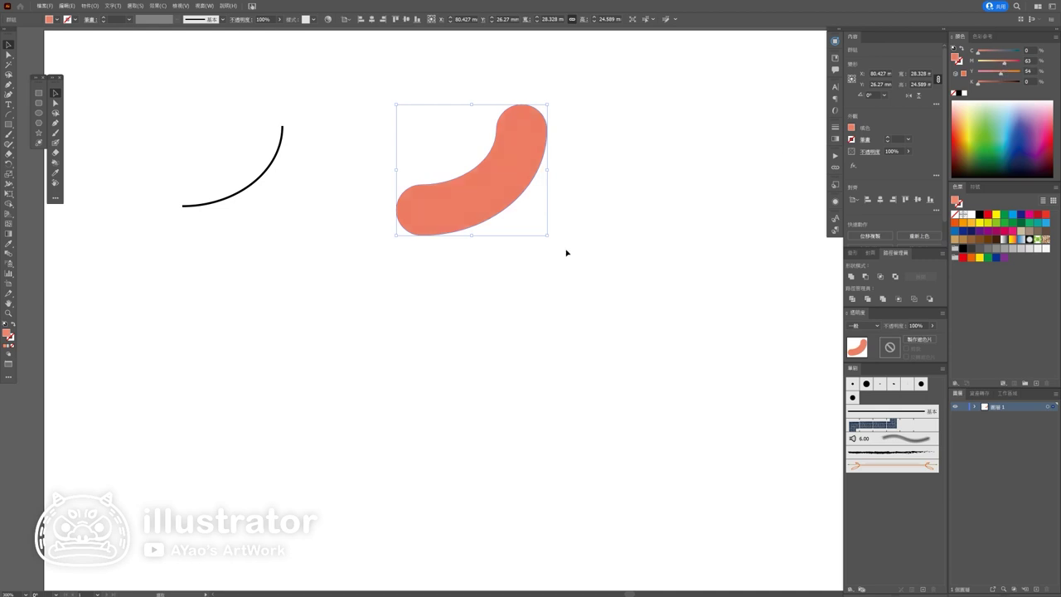
{"action": "left_click", "coordinate": [567, 252]}
Step: Duplicate the sausage shape to its right
{"action": "scroll", "coordinate": [566, 252], "scroll_direction": "down", "scroll_amount": 2}
{"action": "left_click_drag", "start_coordinate": [555, 224], "coordinate": [685, 224]}
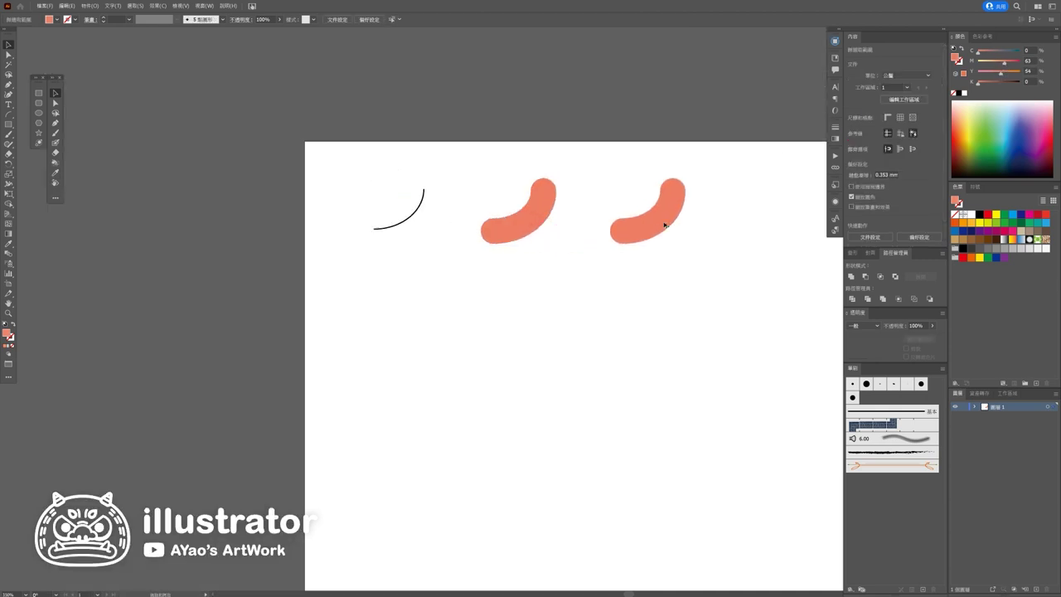
{"action": "left_click", "coordinate": [698, 242]}
{"action": "scroll", "coordinate": [695, 239], "scroll_direction": "up", "scroll_amount": 2}
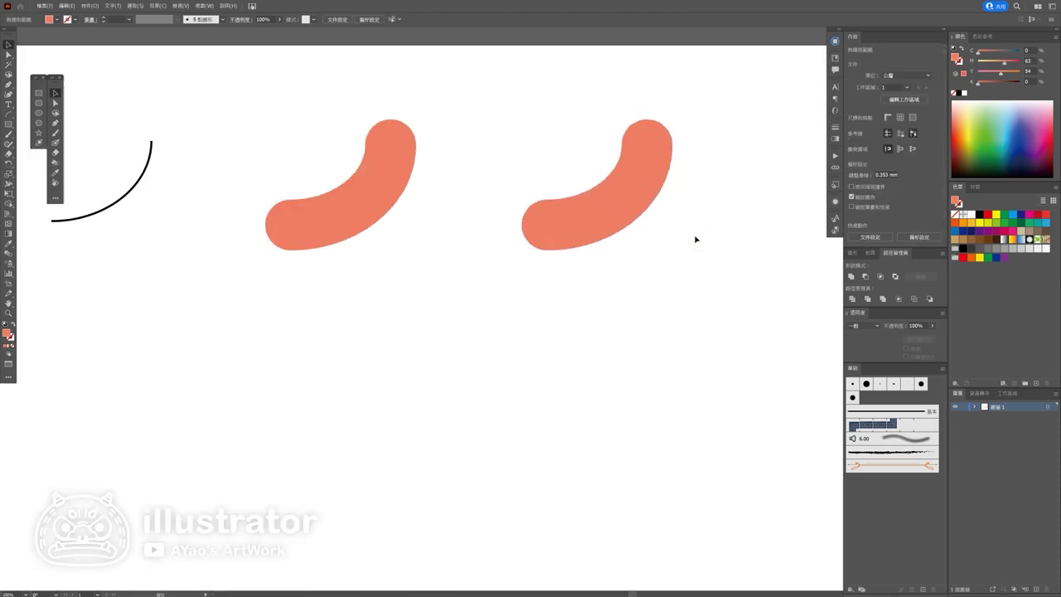
Step: Draw an oval over the second sausage and fill it light orange
{"action": "left_click", "coordinate": [38, 112]}
{"action": "left_click_drag", "start_coordinate": [571, 182], "coordinate": [480, 184]}
{"action": "left_click_drag", "start_coordinate": [438, 154], "coordinate": [608, 252]}
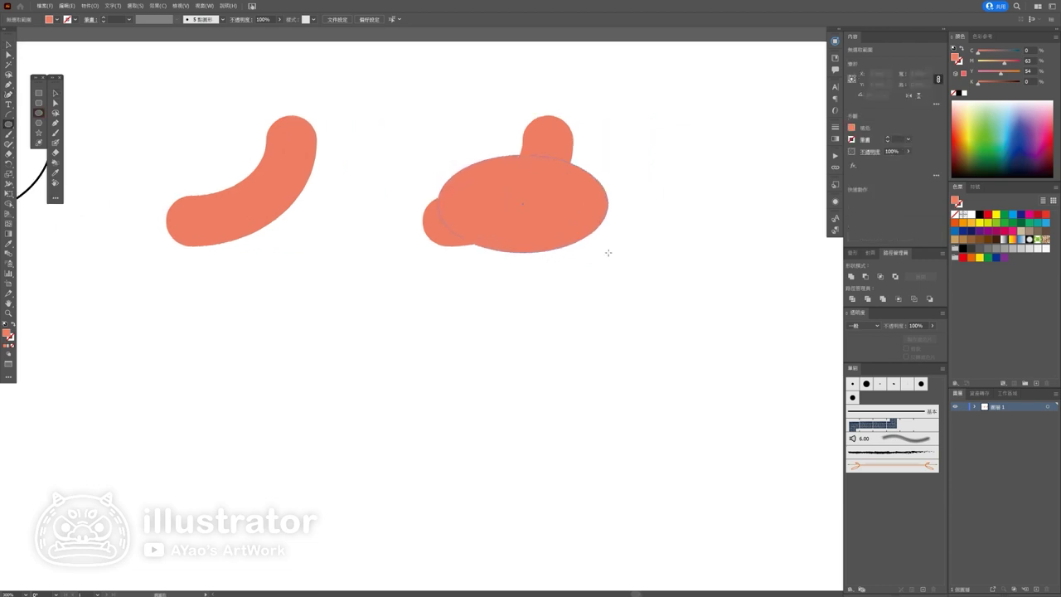
{"action": "left_click", "coordinate": [990, 62]}
{"action": "left_click_drag", "start_coordinate": [993, 65], "coordinate": [995, 65]}
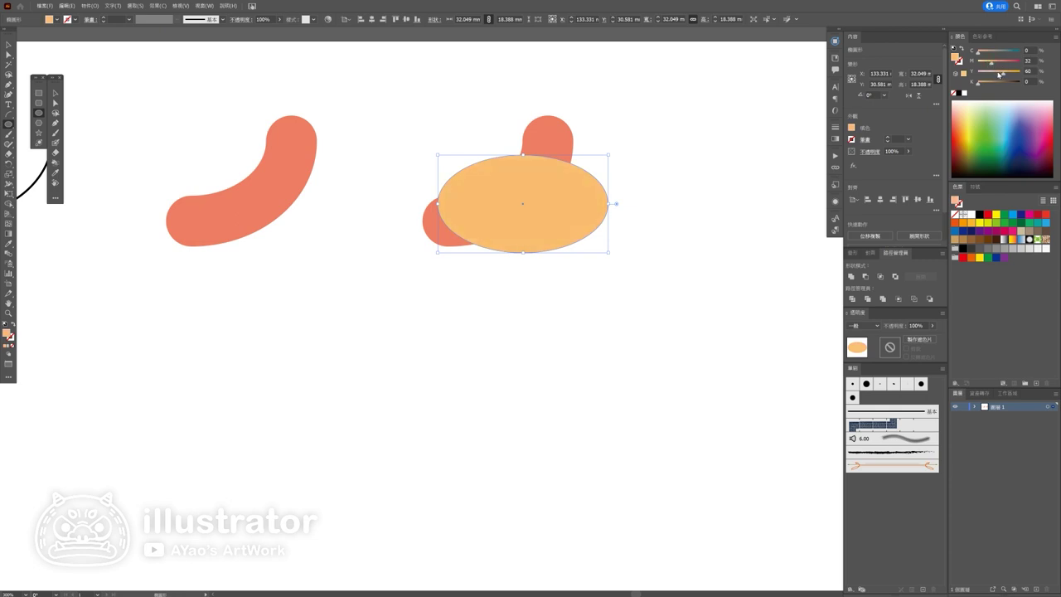
Step: Move the light-orange oval down over the sausage
{"action": "left_click", "coordinate": [9, 44]}
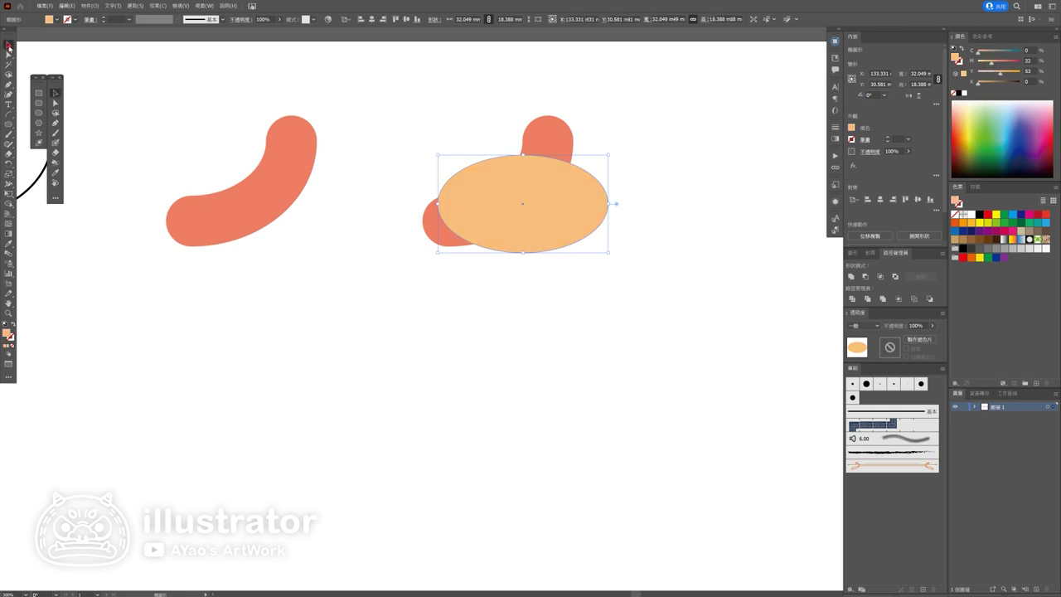
{"action": "scroll", "coordinate": [568, 202], "scroll_direction": "up", "scroll_amount": 1}
{"action": "left_click_drag", "start_coordinate": [568, 202], "coordinate": [569, 238]}
{"action": "scroll", "coordinate": [569, 239], "scroll_direction": "down", "scroll_amount": 2}
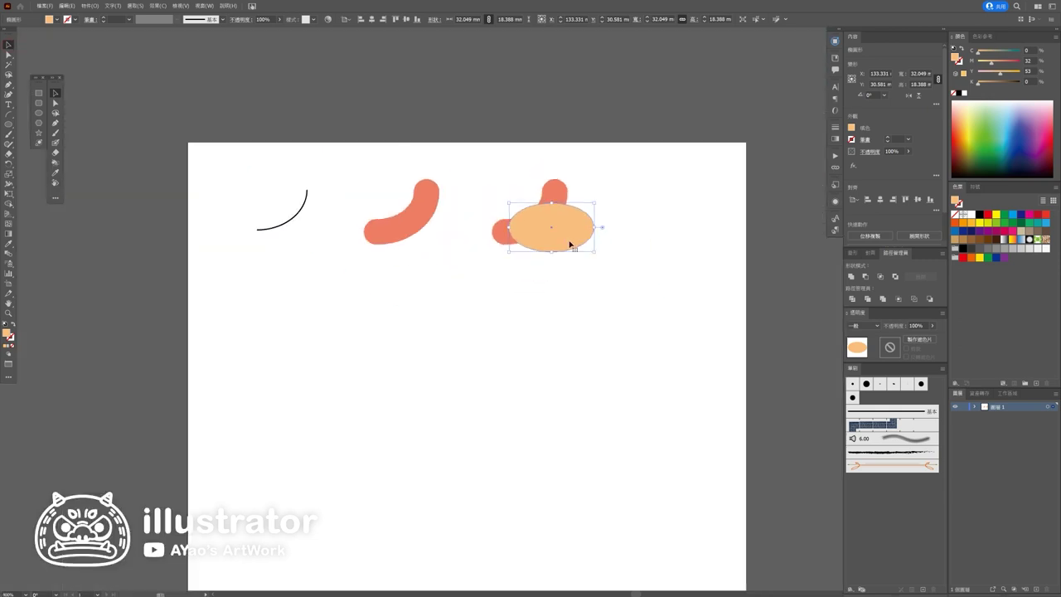
{"action": "scroll", "coordinate": [558, 232], "scroll_direction": "up", "scroll_amount": 1}
{"action": "scroll", "coordinate": [550, 228], "scroll_direction": "up", "scroll_amount": 2}
Step: Drag the oval's anchor points to flatten its top and stretch it into a curved bun
{"action": "key", "text": "a"}
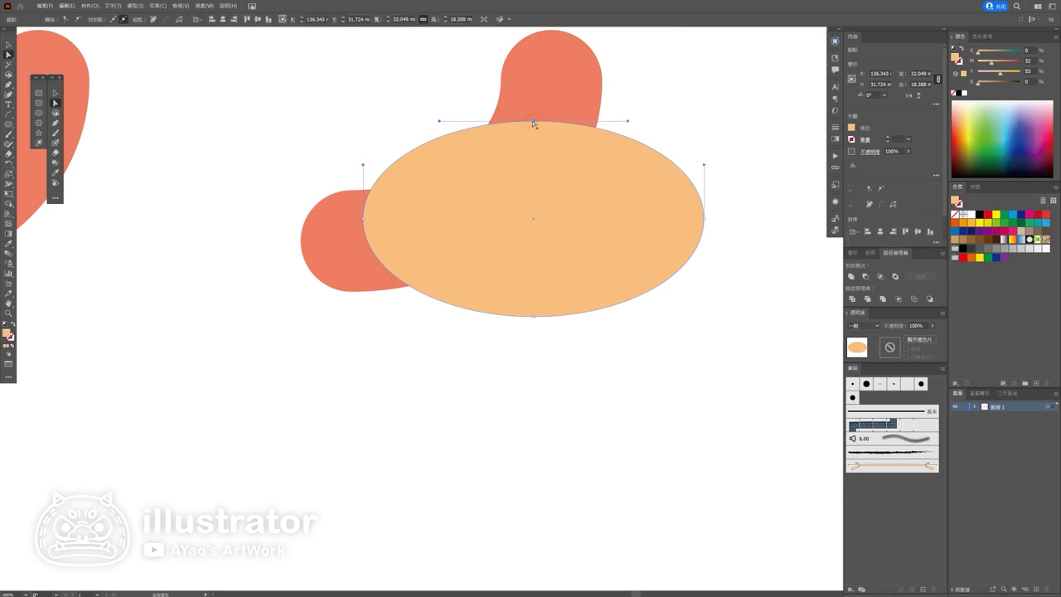
{"action": "left_click_drag", "start_coordinate": [534, 124], "coordinate": [478, 182]}
{"action": "left_click_drag", "start_coordinate": [703, 221], "coordinate": [596, 166]}
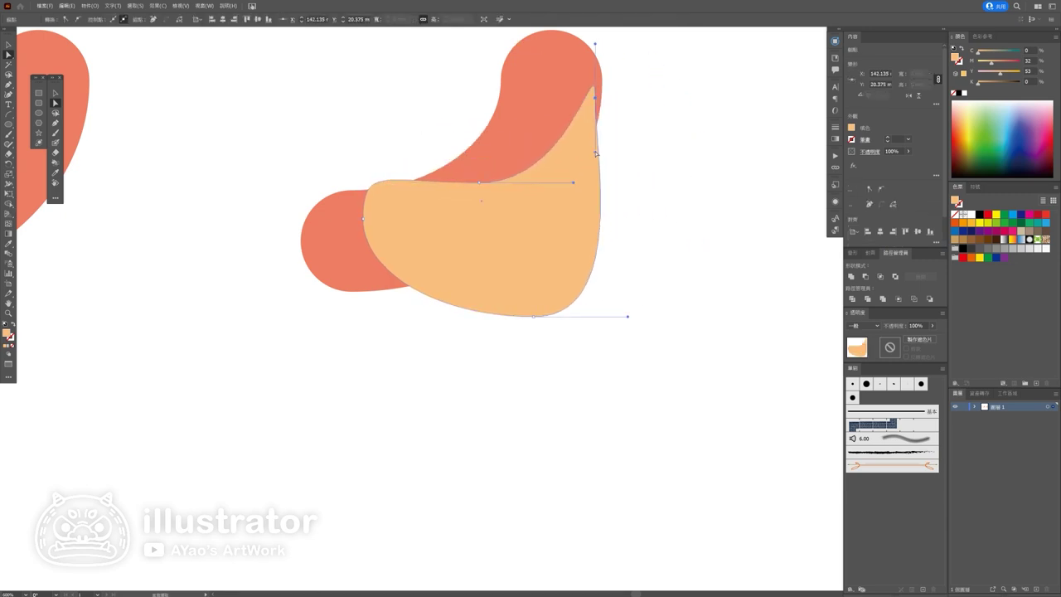
{"action": "left_click_drag", "start_coordinate": [597, 153], "coordinate": [683, 126]}
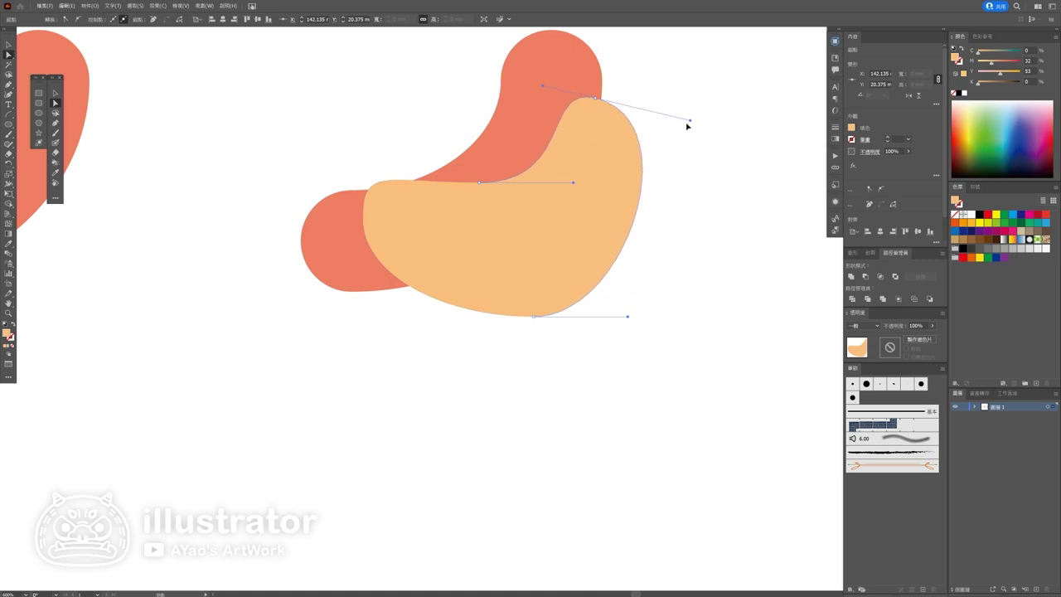
{"action": "left_click_drag", "start_coordinate": [365, 222], "coordinate": [296, 268]}
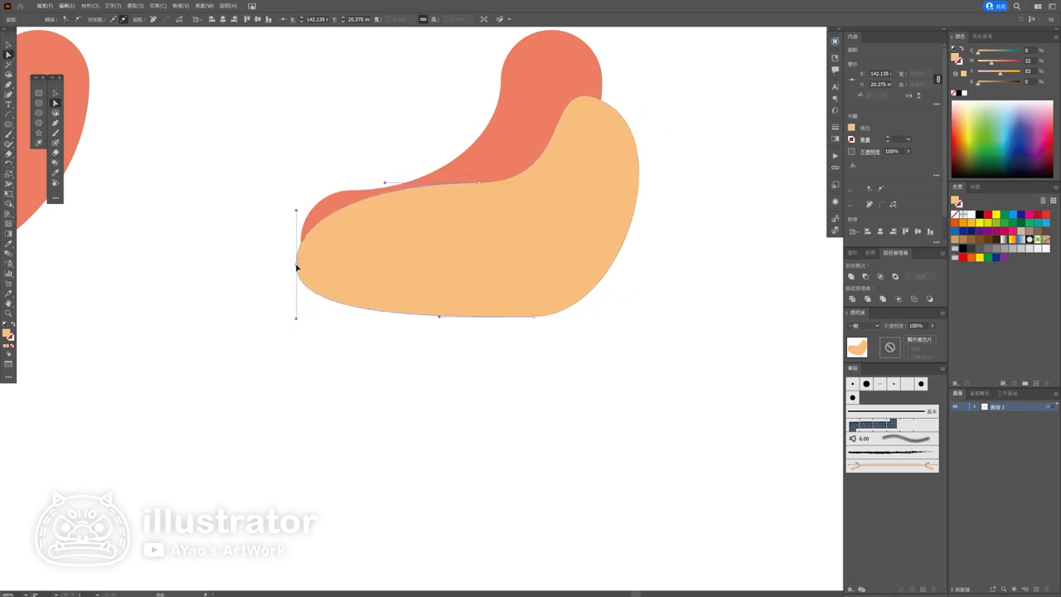
{"action": "left_click_drag", "start_coordinate": [296, 270], "coordinate": [301, 260]}
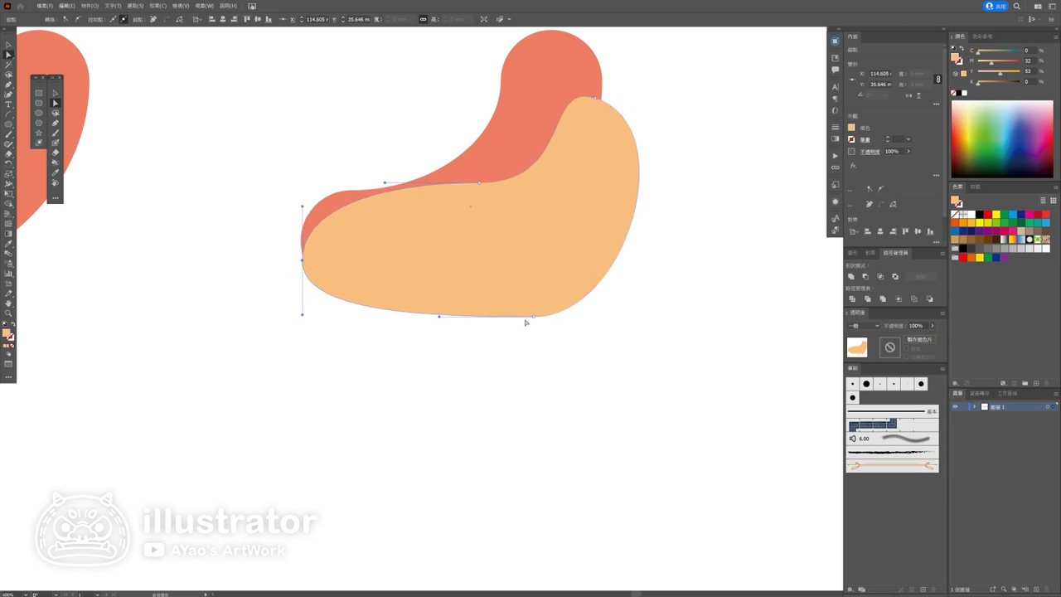
{"action": "left_click_drag", "start_coordinate": [535, 316], "coordinate": [494, 300]}
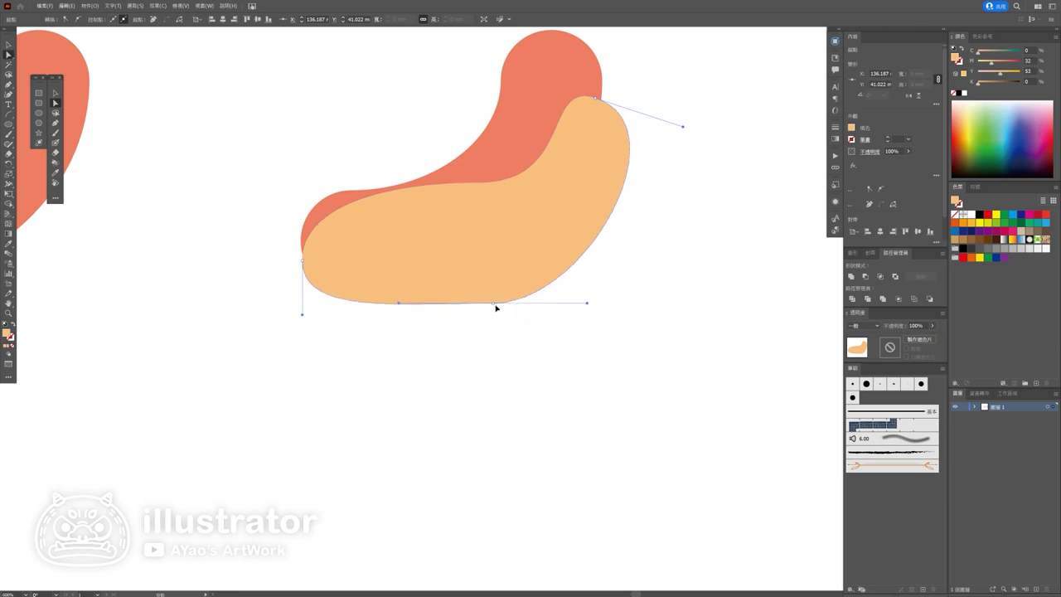
{"action": "left_click_drag", "start_coordinate": [589, 301], "coordinate": [627, 274]}
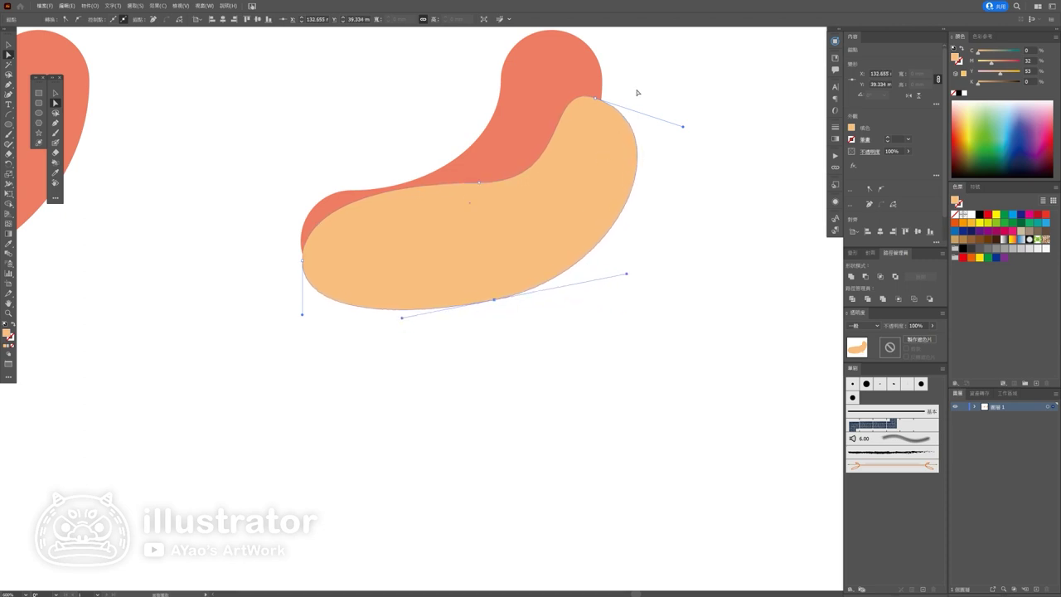
Step: Refine the bun's top-middle point, left end, bottom point and right side
{"action": "left_click", "coordinate": [479, 184]}
{"action": "left_click_drag", "start_coordinate": [477, 186], "coordinate": [470, 191]}
{"action": "left_click_drag", "start_coordinate": [565, 190], "coordinate": [567, 156]}
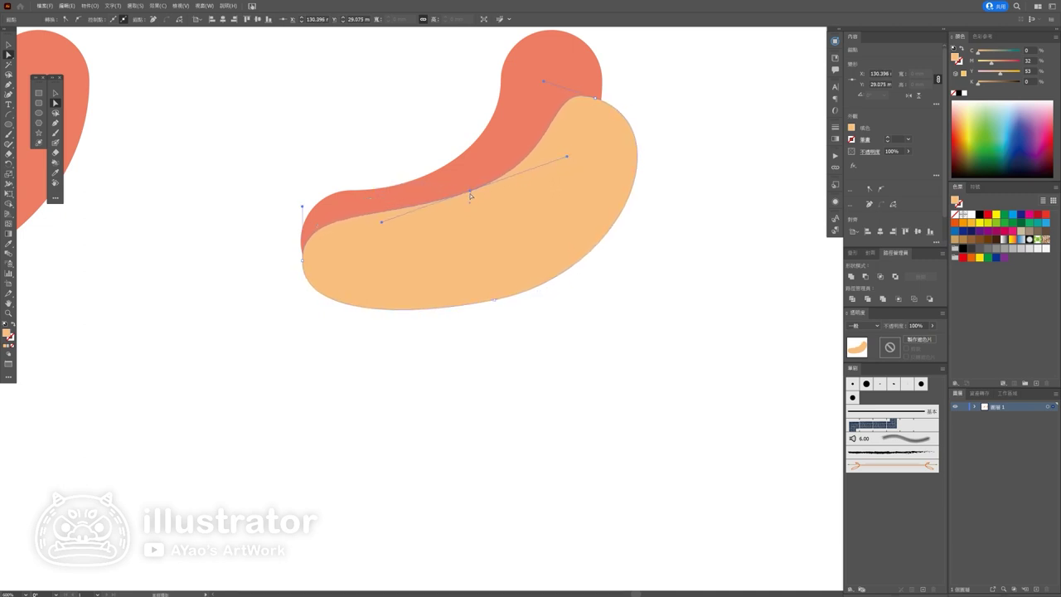
{"action": "left_click_drag", "start_coordinate": [471, 193], "coordinate": [472, 202]}
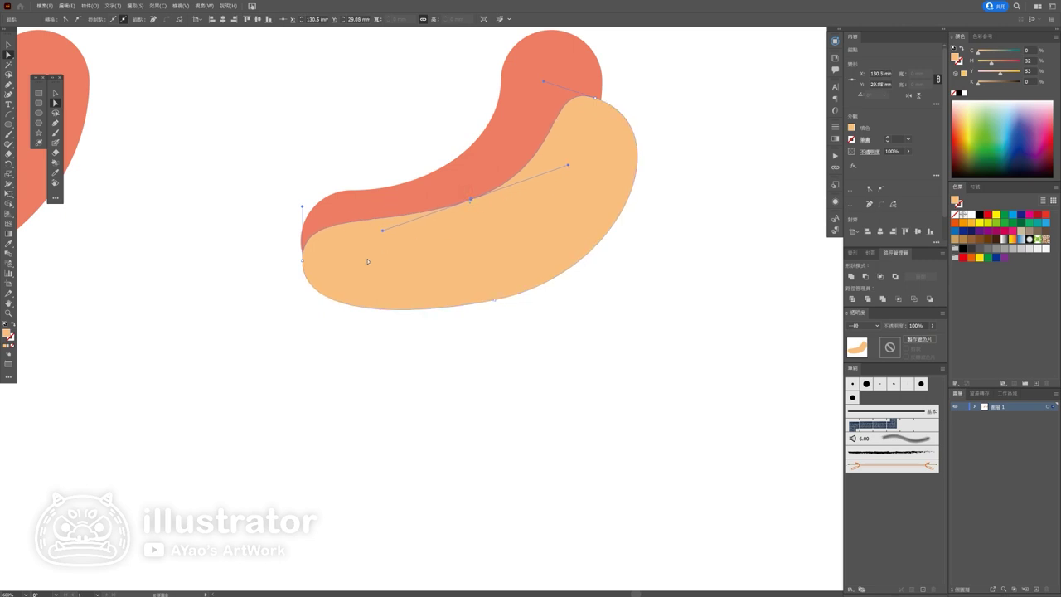
{"action": "left_click_drag", "start_coordinate": [302, 207], "coordinate": [306, 210]}
{"action": "left_click_drag", "start_coordinate": [495, 302], "coordinate": [494, 314]}
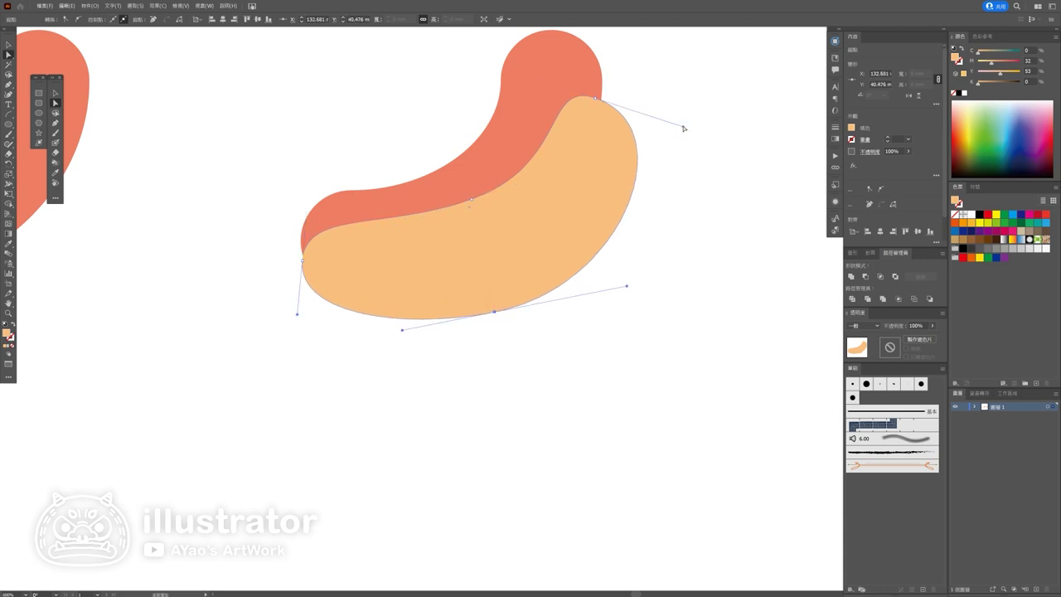
{"action": "left_click_drag", "start_coordinate": [684, 128], "coordinate": [668, 118]}
Step: Adjust the bun's top-right and bottom curves, then enlarge it toward the upper right
{"action": "left_click", "coordinate": [595, 98]}
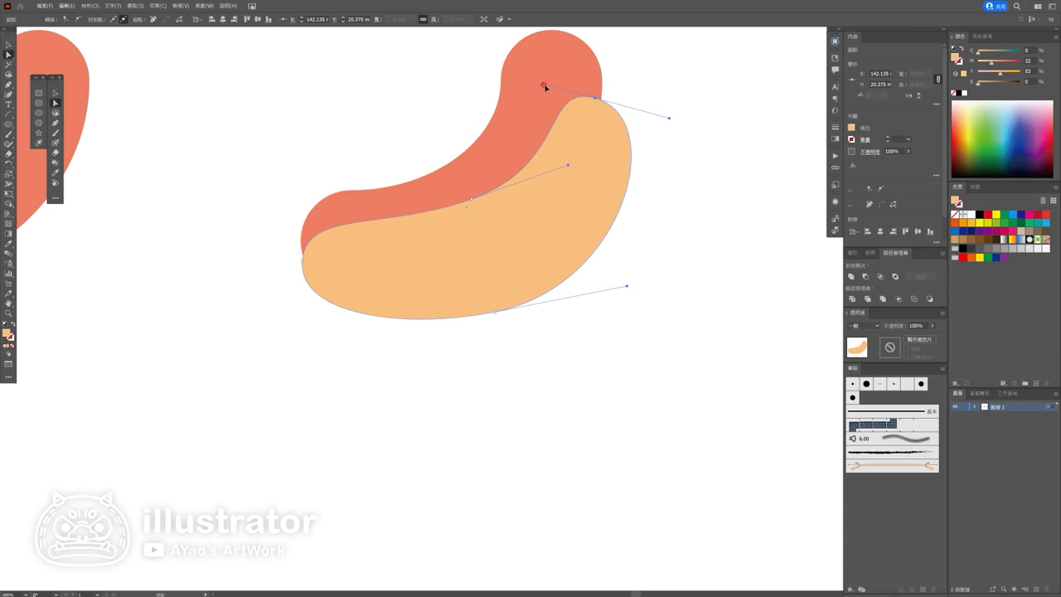
{"action": "left_click_drag", "start_coordinate": [545, 85], "coordinate": [557, 93]}
{"action": "left_click_drag", "start_coordinate": [627, 288], "coordinate": [650, 284]}
{"action": "left_click_drag", "start_coordinate": [493, 316], "coordinate": [492, 319]}
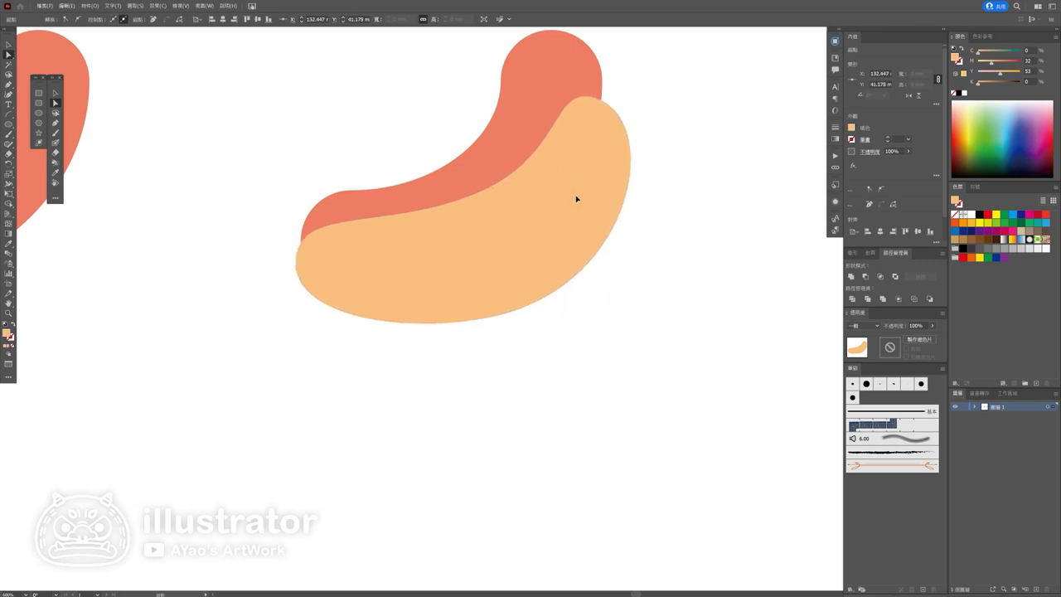
{"action": "left_click", "coordinate": [576, 197]}
{"action": "left_click_drag", "start_coordinate": [629, 94], "coordinate": [644, 85]}
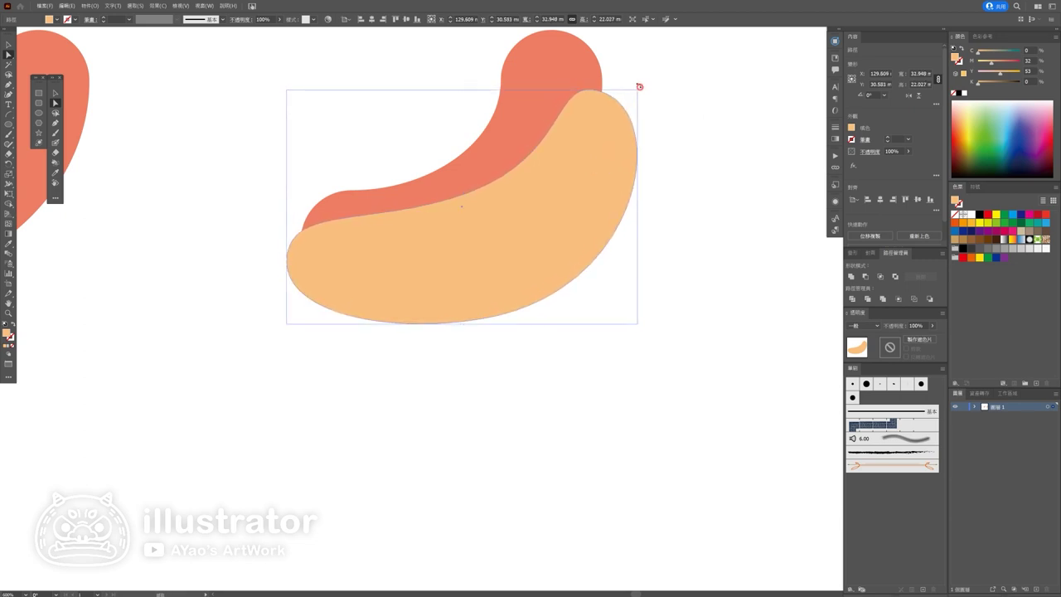
Step: Tilt the bun slightly counter-clockwise and reshape its top curve and right side
{"action": "left_click_drag", "start_coordinate": [639, 86], "coordinate": [628, 72]}
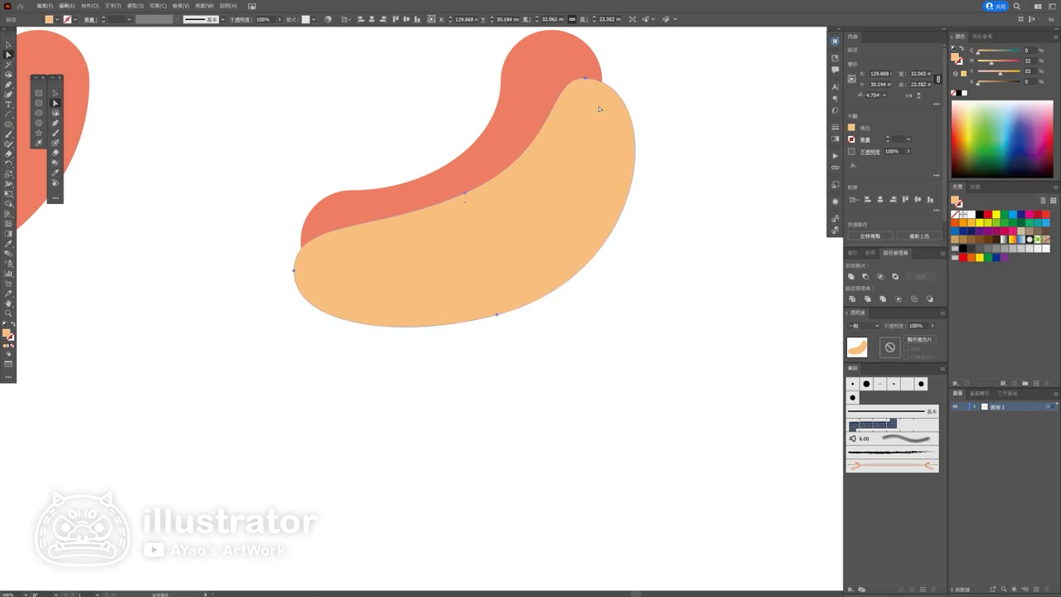
{"action": "left_click", "coordinate": [586, 79]}
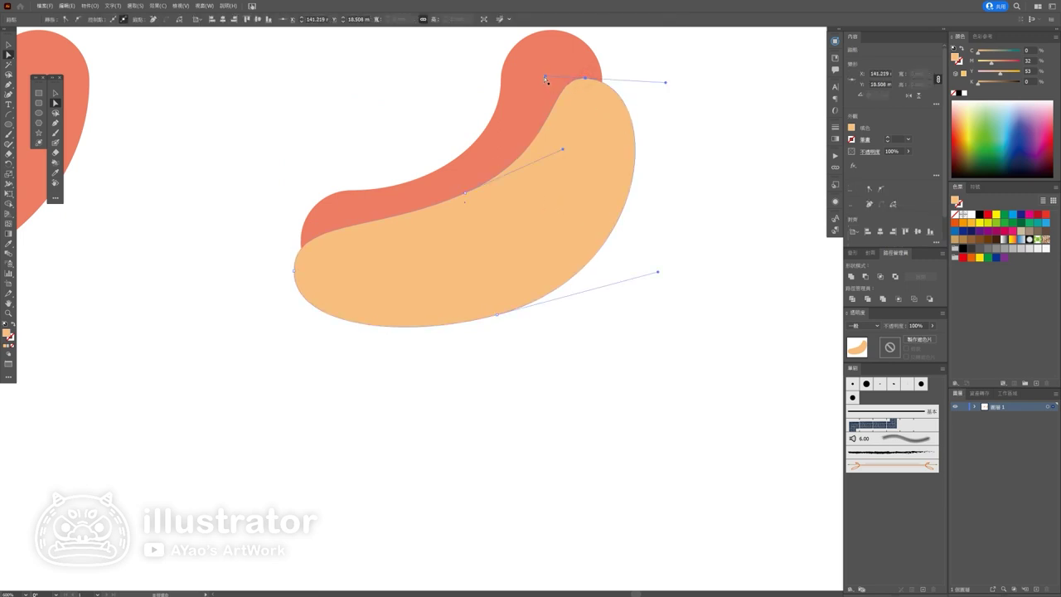
{"action": "left_click_drag", "start_coordinate": [545, 77], "coordinate": [582, 93]}
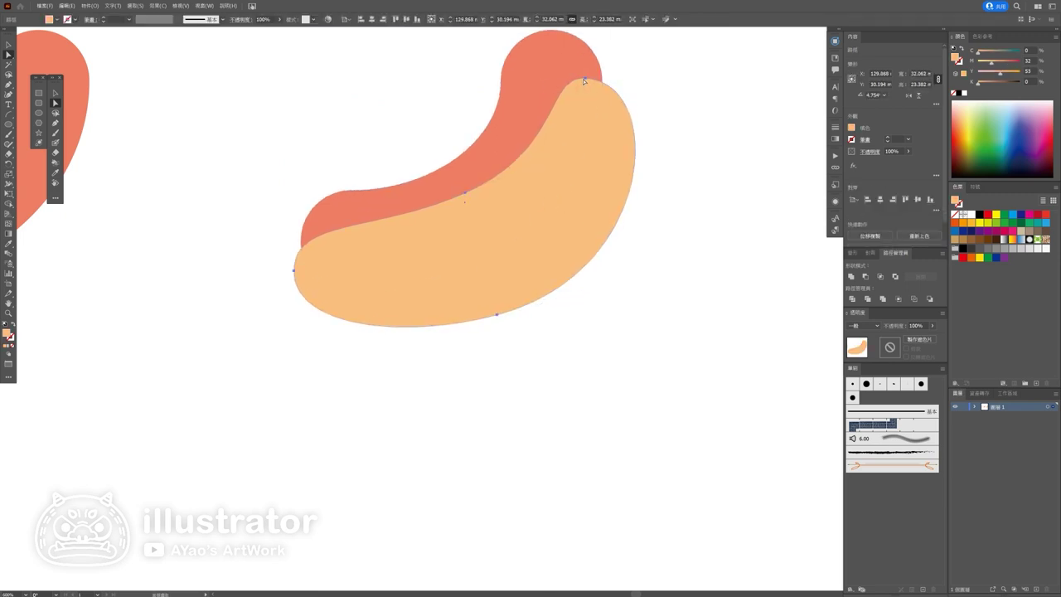
{"action": "left_click", "coordinate": [585, 80]}
{"action": "left_click_drag", "start_coordinate": [546, 77], "coordinate": [528, 85]}
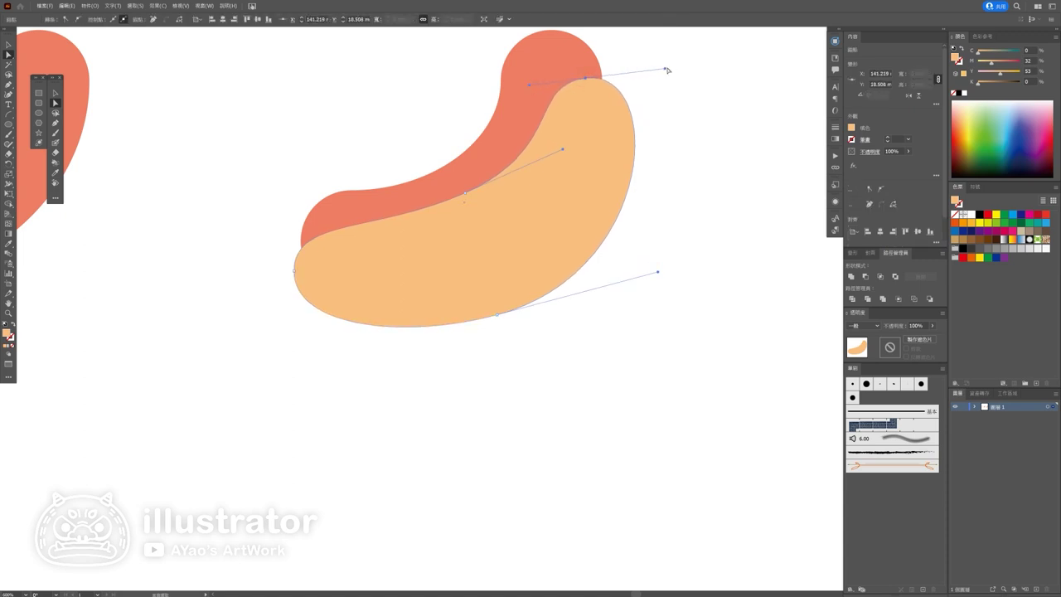
{"action": "left_click_drag", "start_coordinate": [664, 70], "coordinate": [669, 68]}
Step: Shift the bun's bottom anchor to smooth its lower curve
{"action": "left_click", "coordinate": [498, 316]}
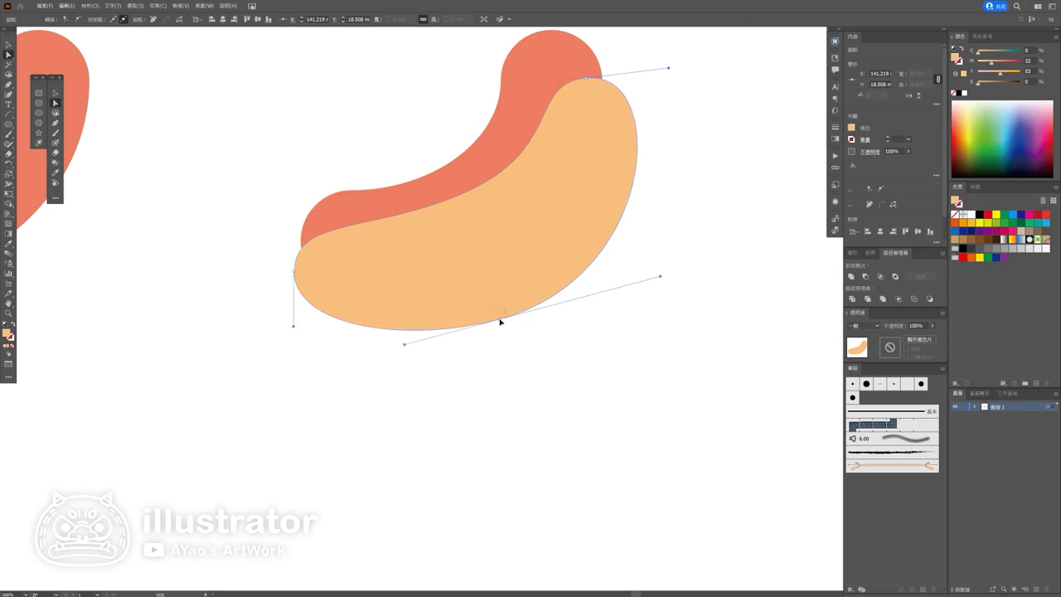
{"action": "left_click_drag", "start_coordinate": [498, 319], "coordinate": [495, 321]}
{"action": "left_click", "coordinate": [528, 348]}
Step: Pen a curved back-bun path along the sausage's top and around its left end
{"action": "key", "text": "ctrl+minus"}
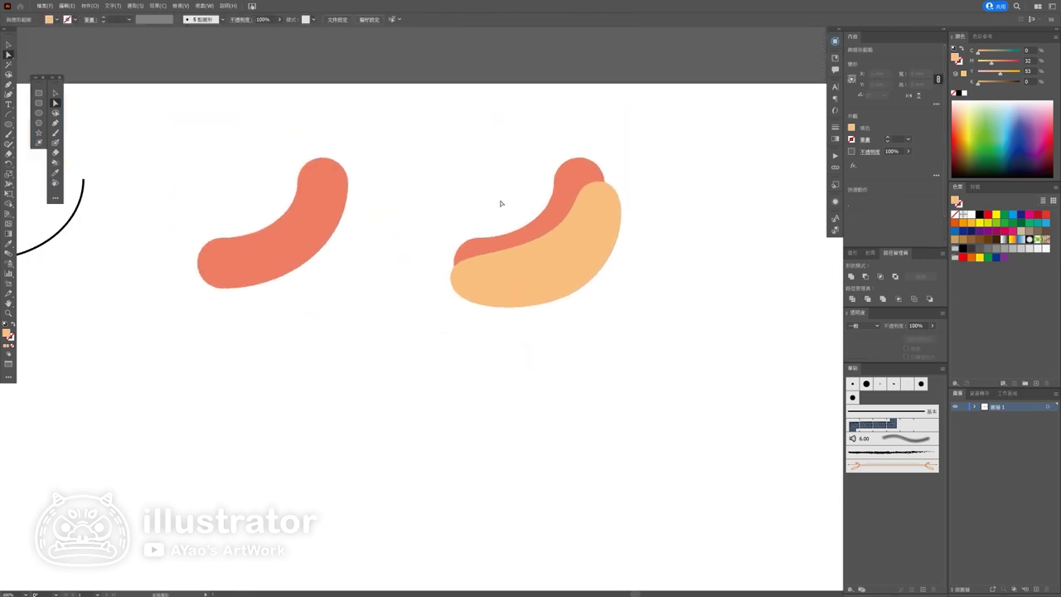
{"action": "scroll", "coordinate": [588, 249], "scroll_direction": "up", "scroll_amount": 3}
{"action": "scroll", "coordinate": [604, 265], "scroll_direction": "down", "scroll_amount": 5}
{"action": "scroll", "coordinate": [600, 241], "scroll_direction": "up", "scroll_amount": 5}
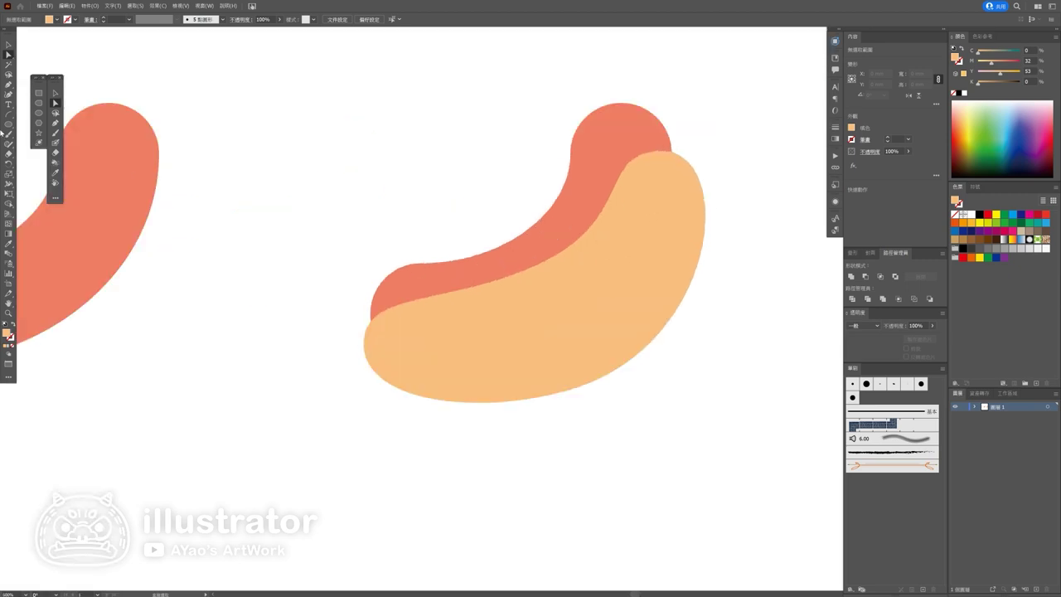
{"action": "left_click", "coordinate": [9, 84]}
{"action": "scroll", "coordinate": [490, 225], "scroll_direction": "up", "scroll_amount": 1}
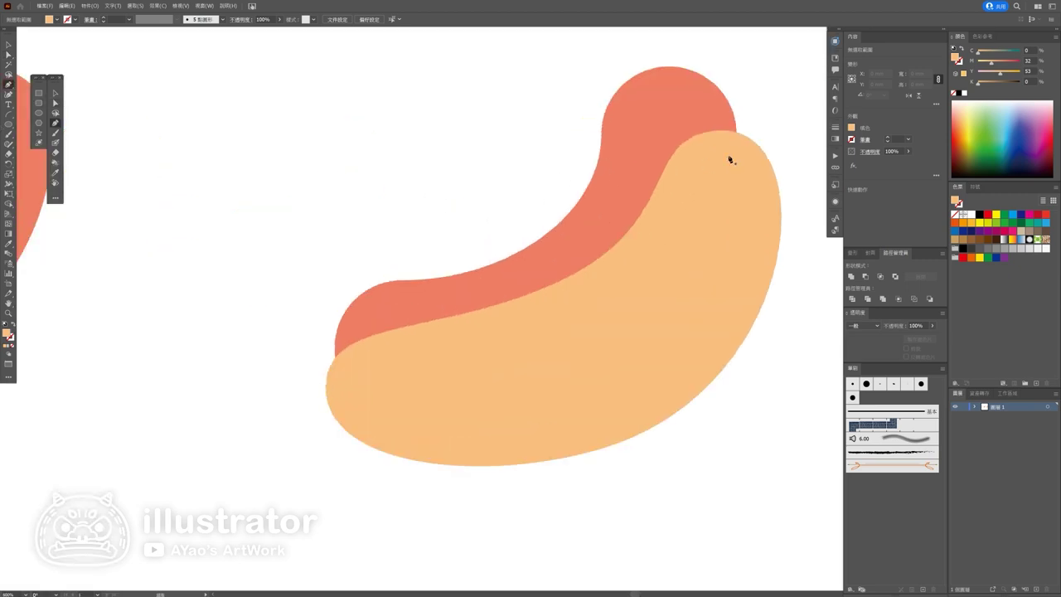
{"action": "left_click", "coordinate": [593, 123]}
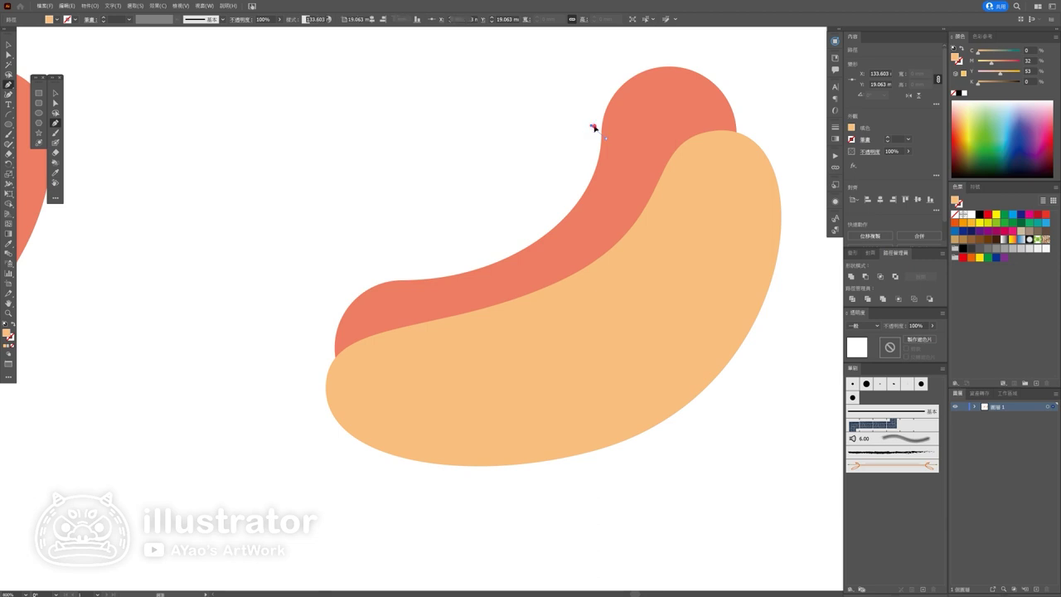
{"action": "left_click_drag", "start_coordinate": [596, 122], "coordinate": [587, 119]}
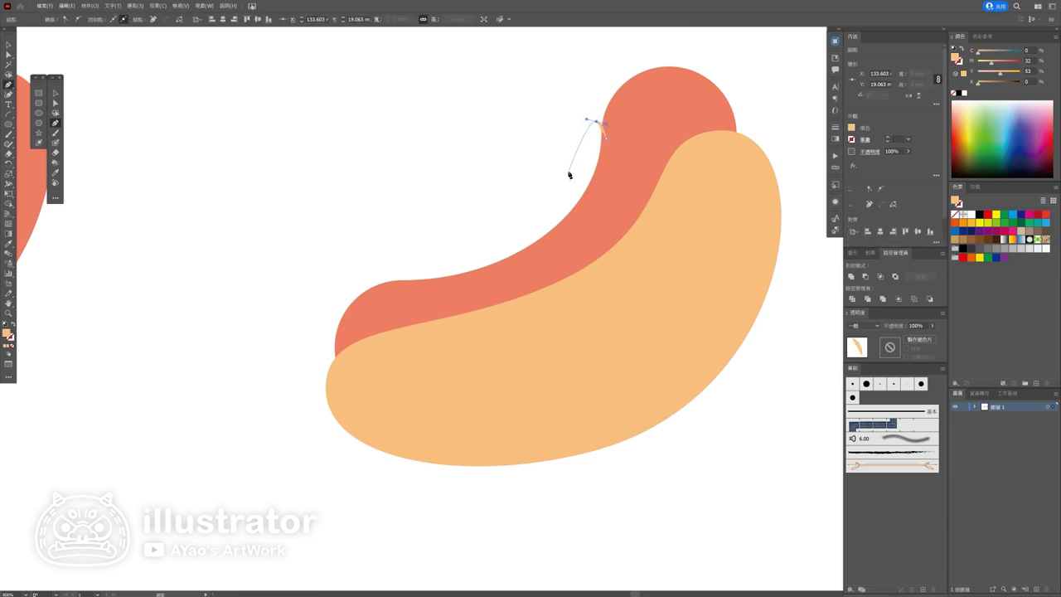
{"action": "left_click_drag", "start_coordinate": [564, 174], "coordinate": [553, 202]}
{"action": "left_click_drag", "start_coordinate": [432, 257], "coordinate": [377, 261]}
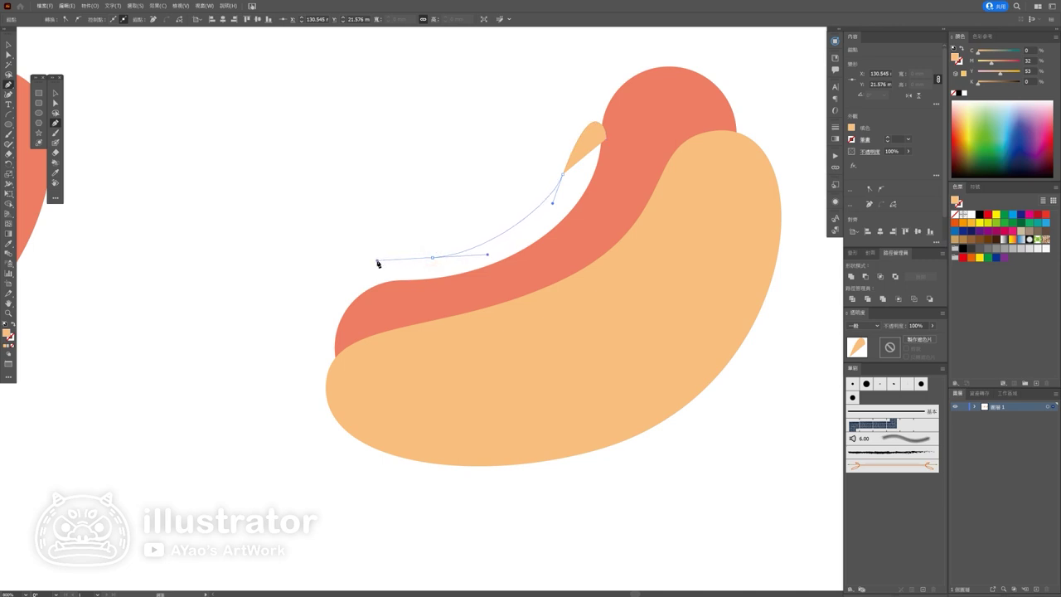
{"action": "mouse_move", "coordinate": [307, 402]}
{"action": "left_mouse_down"}
{"action": "mouse_move", "coordinate": [319, 366]}
{"action": "mouse_move", "coordinate": [372, 446]}
{"action": "mouse_move", "coordinate": [413, 424]}
{"action": "left_mouse_up"}
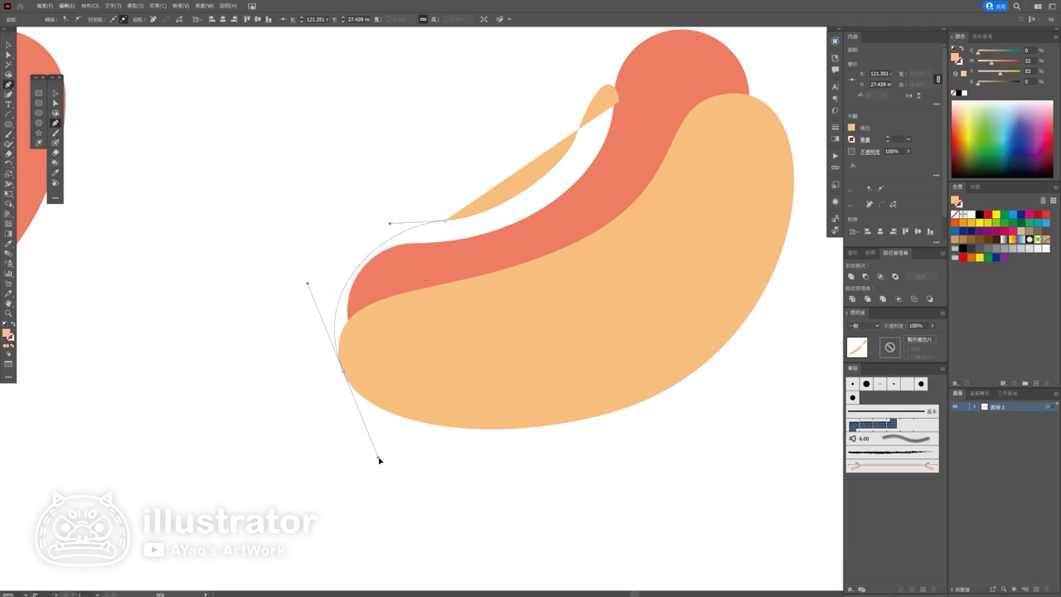
Step: Close the back-bun shape and send it behind the sausage
{"action": "left_click", "coordinate": [580, 334]}
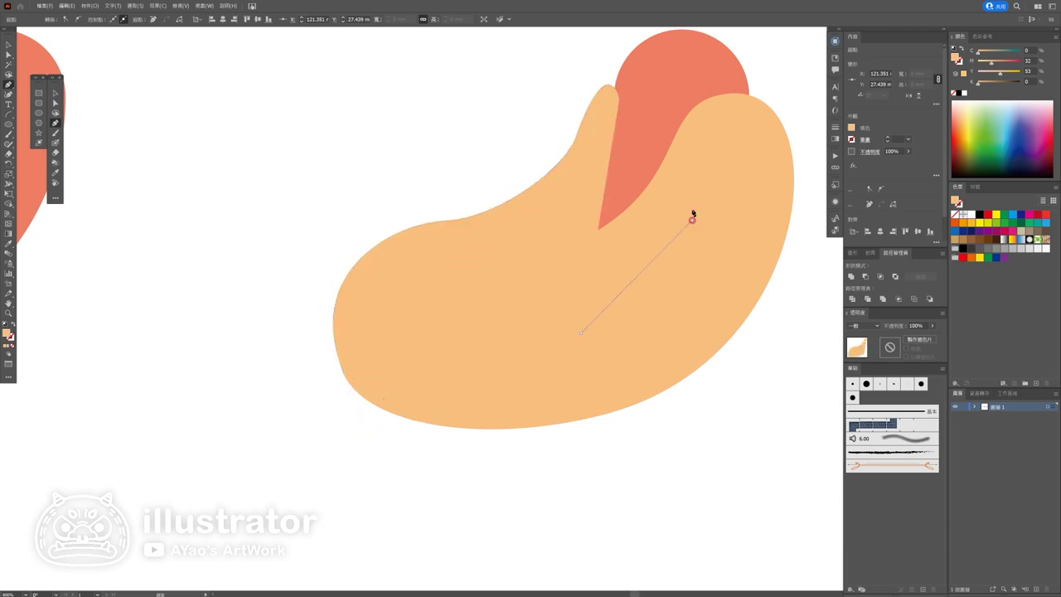
{"action": "left_click", "coordinate": [691, 220]}
{"action": "left_click", "coordinate": [620, 105]}
{"action": "key", "text": "ctrl+["}
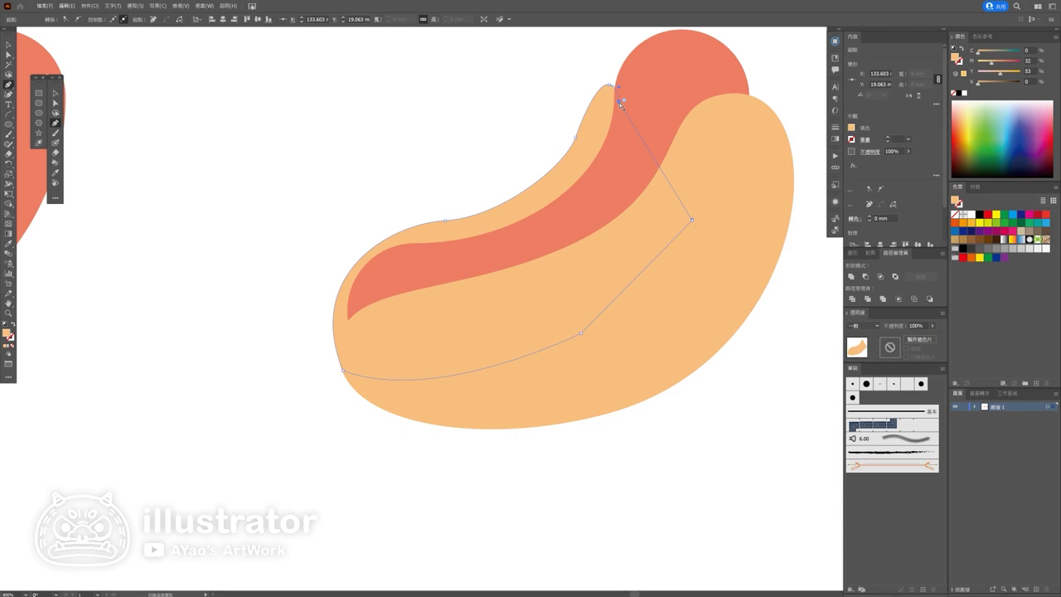
{"action": "left_click", "coordinate": [371, 163], "text": "ctrl"}
{"action": "scroll", "coordinate": [372, 165], "scroll_direction": "down", "scroll_amount": 2}
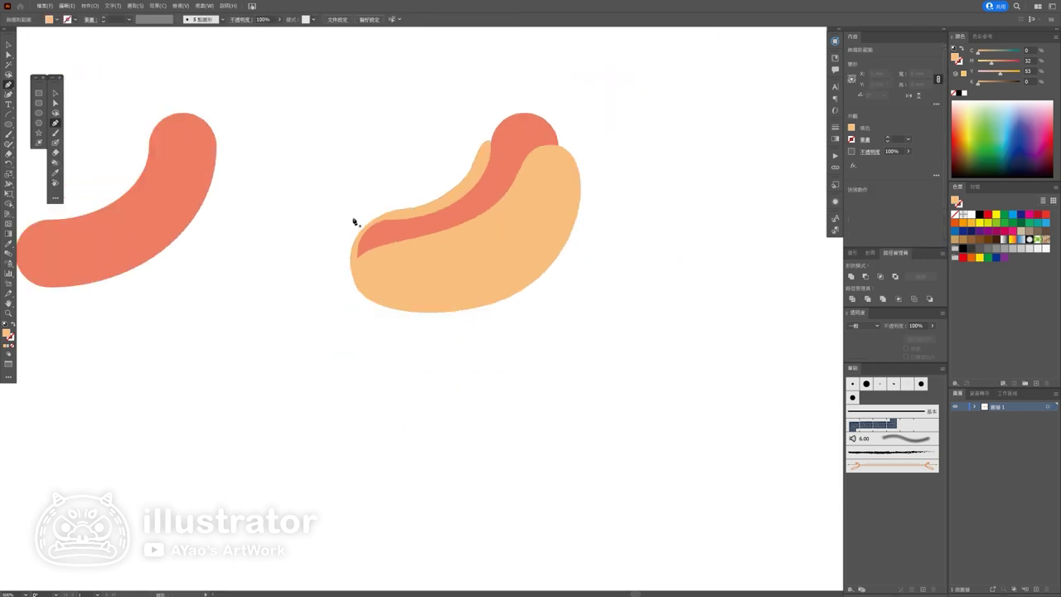
{"action": "scroll", "coordinate": [355, 216], "scroll_direction": "down", "scroll_amount": 1}
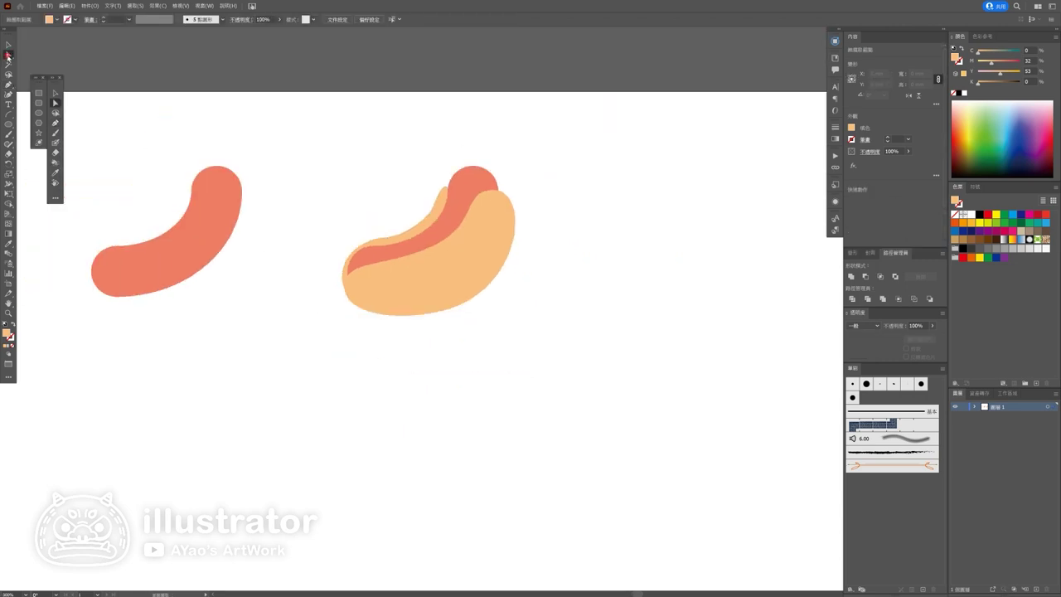
Step: Lower the back bun's top anchor point slightly
{"action": "left_click", "coordinate": [8, 54]}
{"action": "scroll", "coordinate": [390, 332], "scroll_direction": "up", "scroll_amount": 2}
{"action": "left_click", "coordinate": [354, 224]}
{"action": "scroll", "coordinate": [254, 169], "scroll_direction": "down", "scroll_amount": 2}
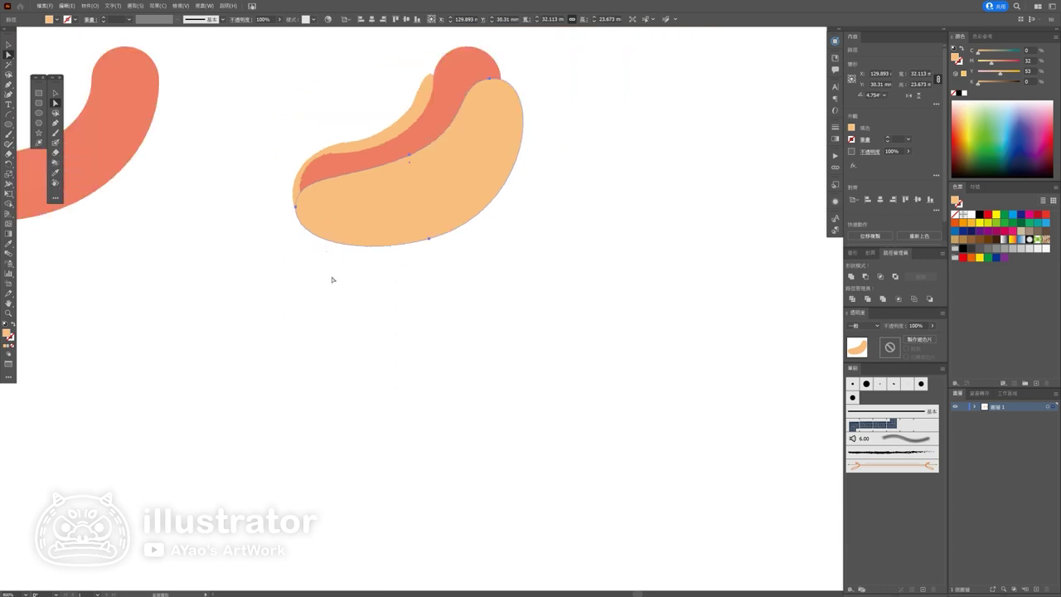
{"action": "scroll", "coordinate": [324, 252], "scroll_direction": "up", "scroll_amount": 2}
{"action": "left_click", "coordinate": [471, 154]}
{"action": "scroll", "coordinate": [471, 154], "scroll_direction": "up", "scroll_amount": 3}
{"action": "left_click", "coordinate": [516, 164]}
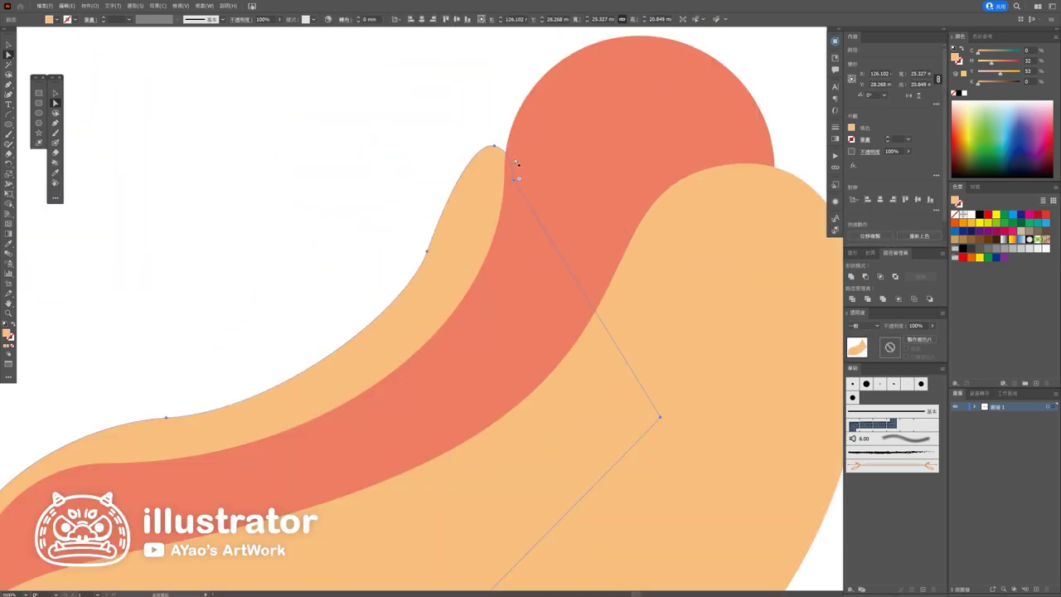
{"action": "left_click", "coordinate": [495, 147]}
{"action": "left_click_drag", "start_coordinate": [495, 148], "coordinate": [497, 161]}
{"action": "left_click", "coordinate": [297, 218]}
Step: Move the front bun slightly to the right
{"action": "scroll", "coordinate": [300, 248], "scroll_direction": "down", "scroll_amount": 5}
{"action": "scroll", "coordinate": [506, 236], "scroll_direction": "up", "scroll_amount": 2}
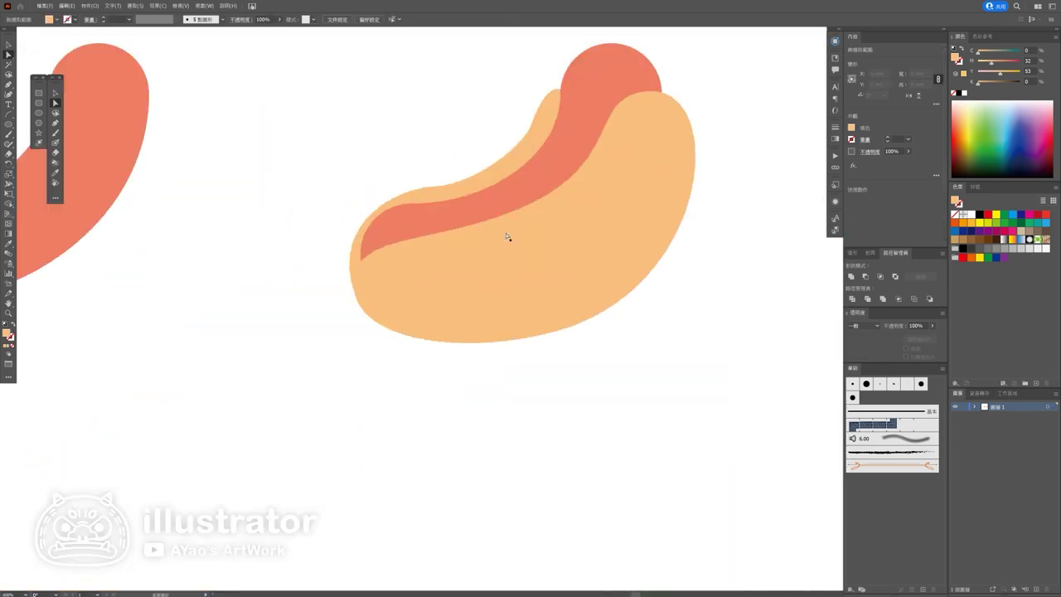
{"action": "left_click", "coordinate": [464, 191]}
{"action": "mouse_move", "coordinate": [509, 317]}
{"action": "left_mouse_down"}
{"action": "mouse_move", "coordinate": [523, 314]}
{"action": "mouse_move", "coordinate": [512, 318]}
{"action": "left_mouse_up"}
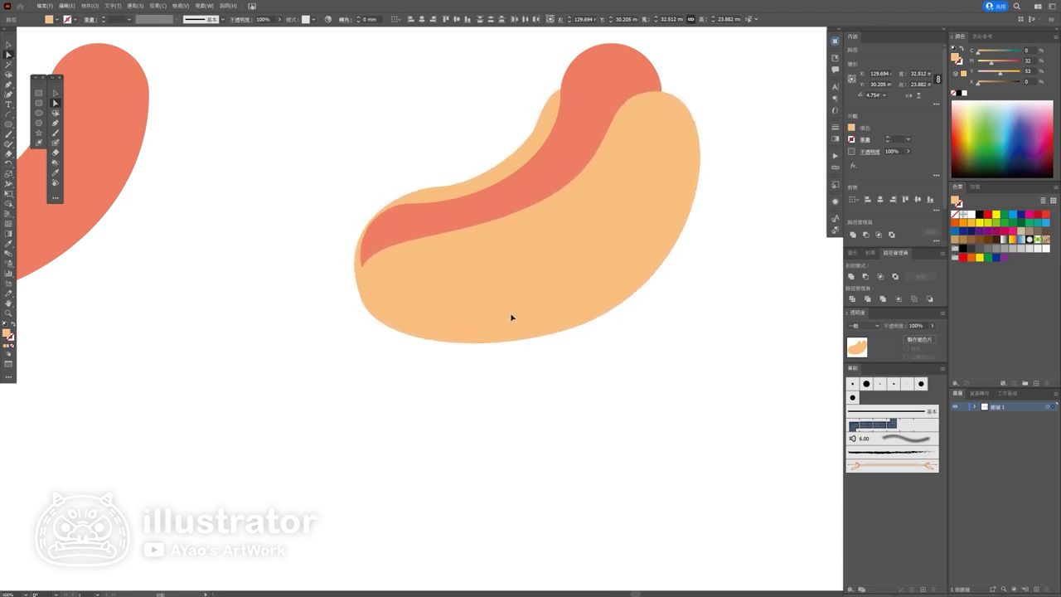
{"action": "left_click", "coordinate": [469, 397]}
Step: Enlarge the sausage slightly toward the lower left and reshape its left end
{"action": "left_click", "coordinate": [404, 223]}
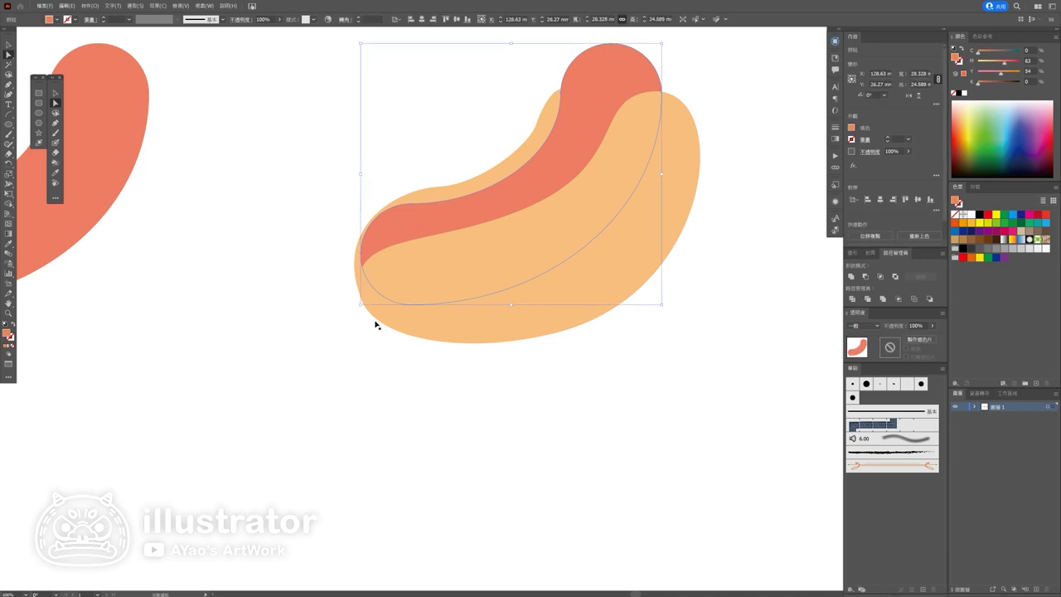
{"action": "left_click_drag", "start_coordinate": [362, 305], "coordinate": [356, 311]}
{"action": "key", "text": "a"}
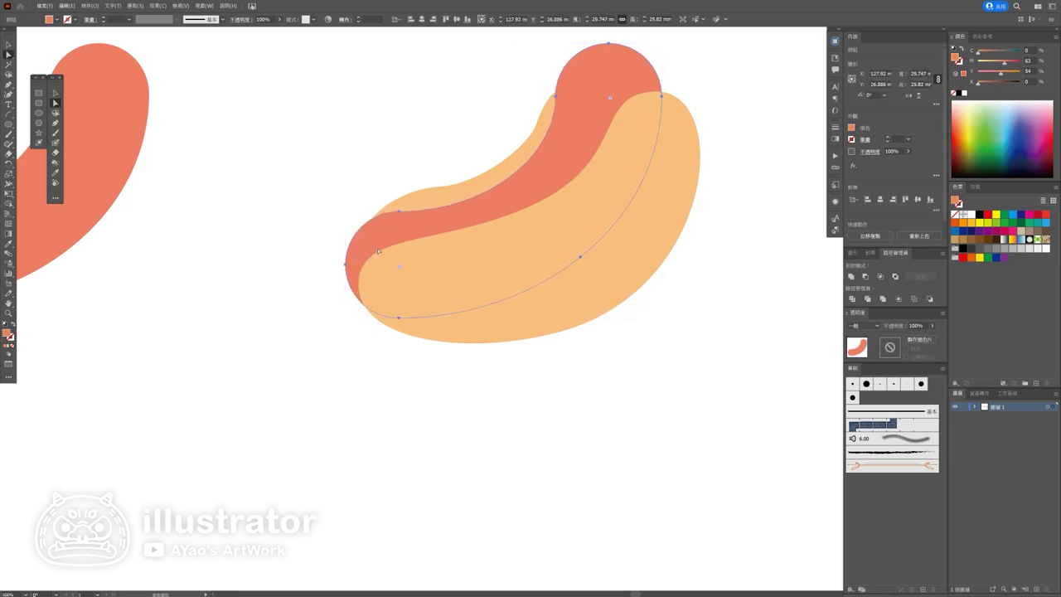
{"action": "mouse_move", "coordinate": [373, 237]}
{"action": "left_mouse_down"}
{"action": "mouse_move", "coordinate": [383, 227]}
{"action": "mouse_move", "coordinate": [377, 243]}
{"action": "left_mouse_up"}
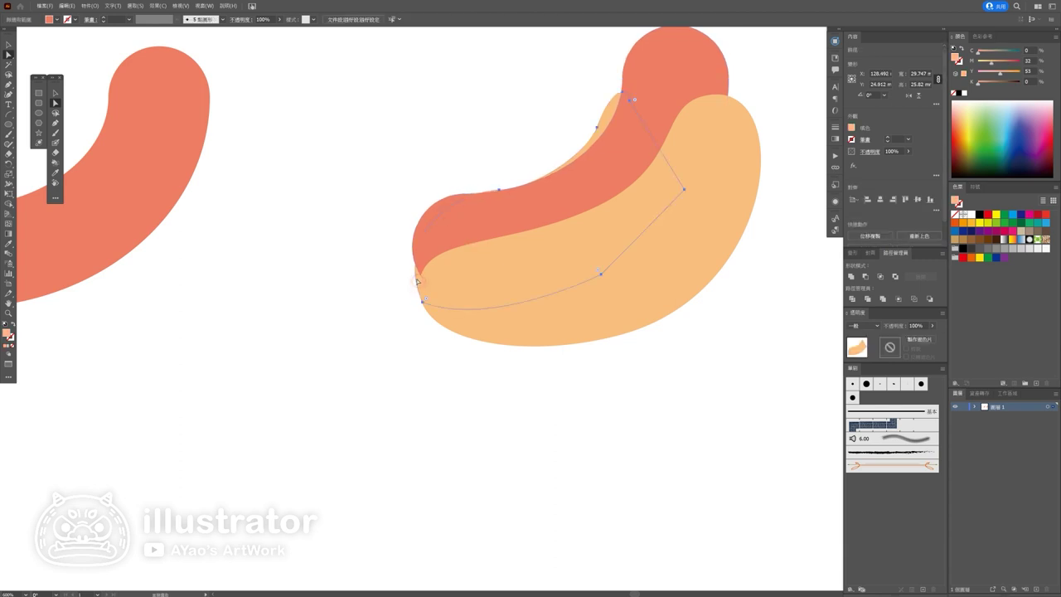
Step: Bulge the back bun's lower-left curve further out and down
{"action": "mouse_move", "coordinate": [423, 301]}
{"action": "left_mouse_down"}
{"action": "mouse_move", "coordinate": [395, 241]}
{"action": "mouse_move", "coordinate": [381, 235]}
{"action": "left_mouse_up"}
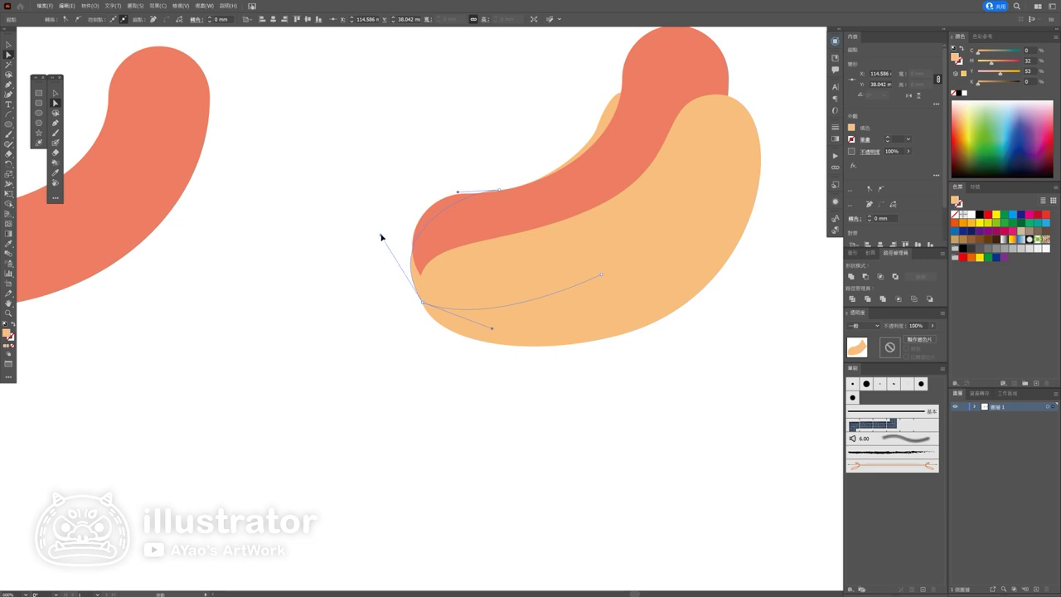
{"action": "left_click_drag", "start_coordinate": [423, 302], "coordinate": [438, 324]}
{"action": "left_click_drag", "start_coordinate": [398, 260], "coordinate": [354, 263]}
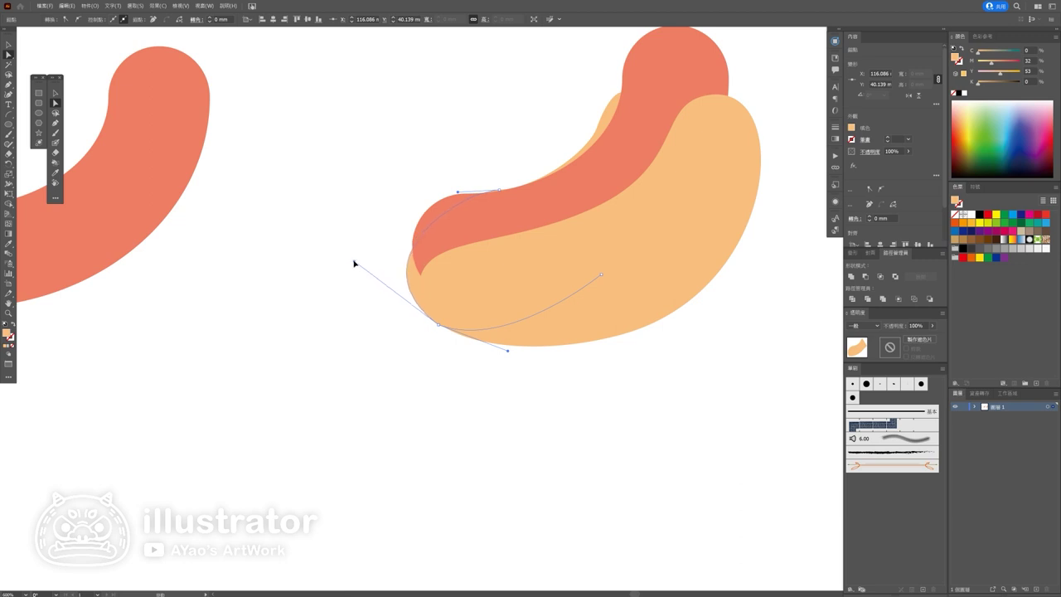
{"action": "left_click_drag", "start_coordinate": [354, 263], "coordinate": [347, 284]}
Step: Reshape the back bun's top edge and upper anchor point
{"action": "left_click_drag", "start_coordinate": [499, 192], "coordinate": [486, 183]}
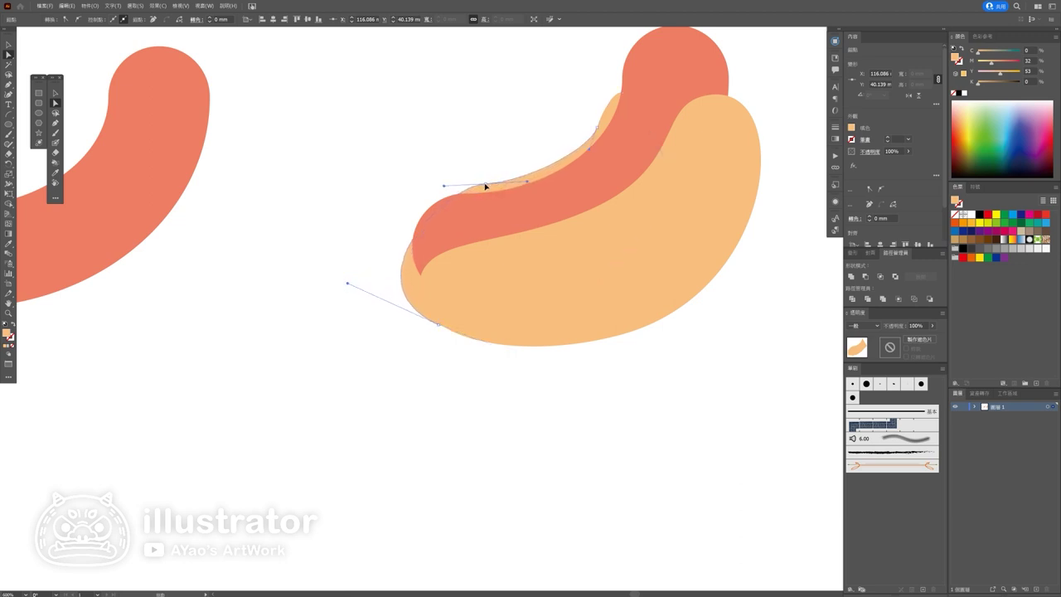
{"action": "left_click", "coordinate": [601, 130]}
{"action": "left_click_drag", "start_coordinate": [598, 130], "coordinate": [595, 123]}
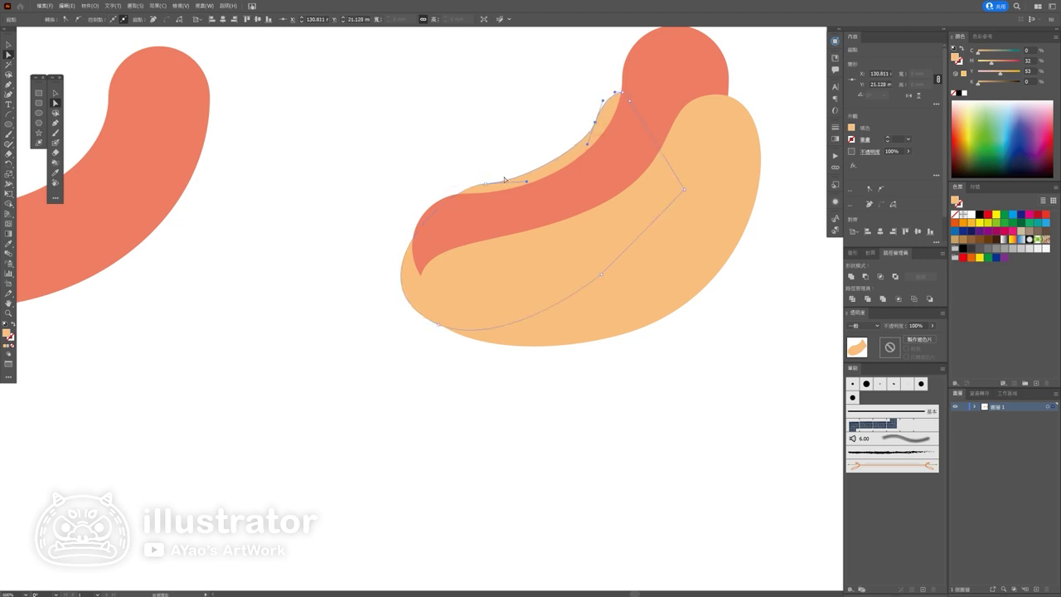
{"action": "left_click_drag", "start_coordinate": [488, 184], "coordinate": [404, 182]}
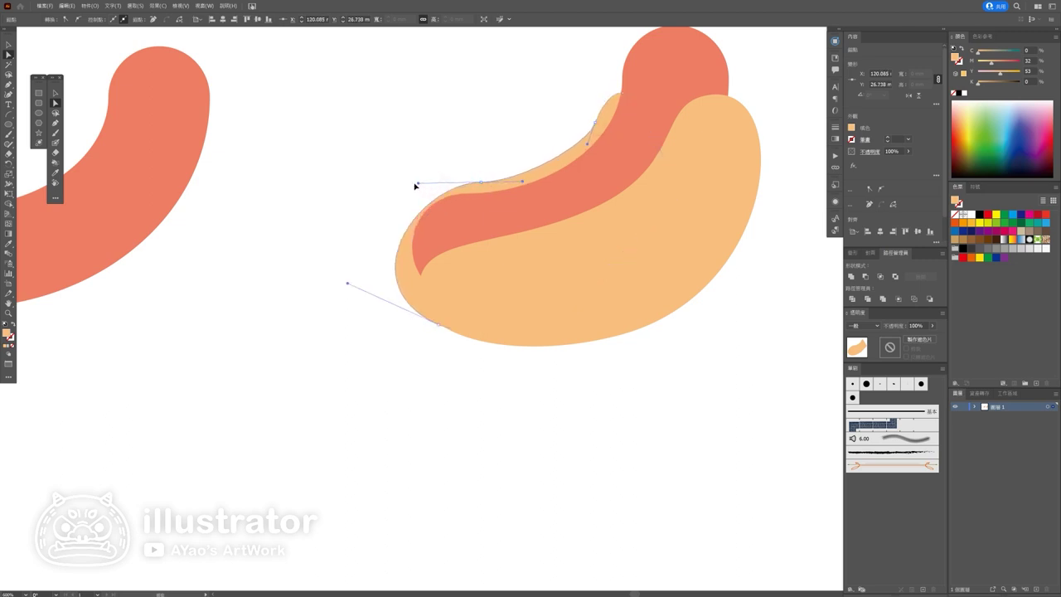
Step: Move the back bun's lower-left anchor down and right
{"action": "left_click", "coordinate": [349, 286]}
{"action": "left_click", "coordinate": [432, 316]}
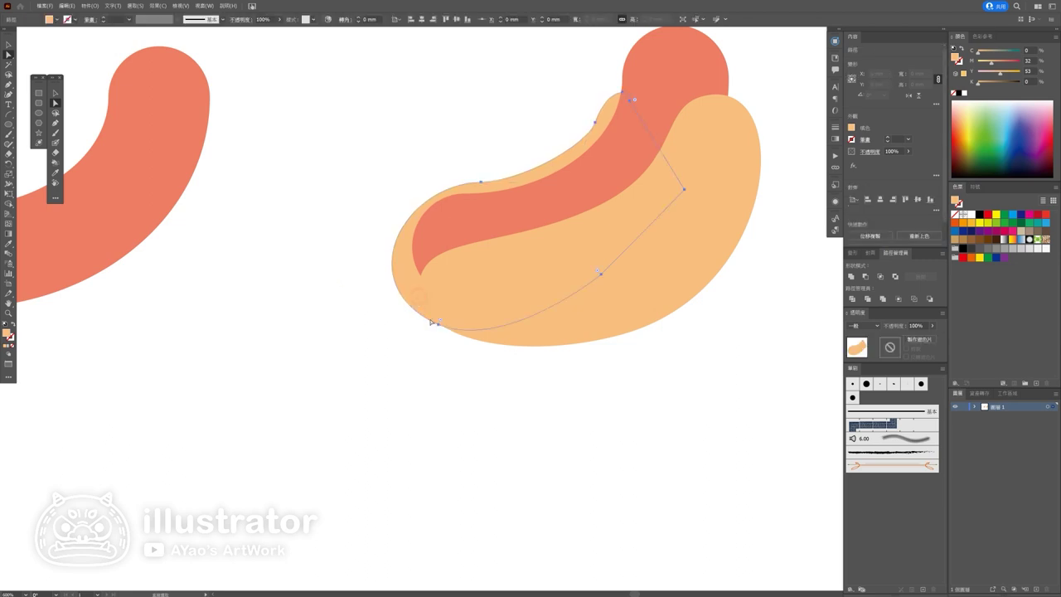
{"action": "left_click_drag", "start_coordinate": [439, 324], "coordinate": [457, 336]}
{"action": "left_click", "coordinate": [445, 362]}
{"action": "scroll", "coordinate": [454, 358], "scroll_direction": "down", "scroll_amount": 2}
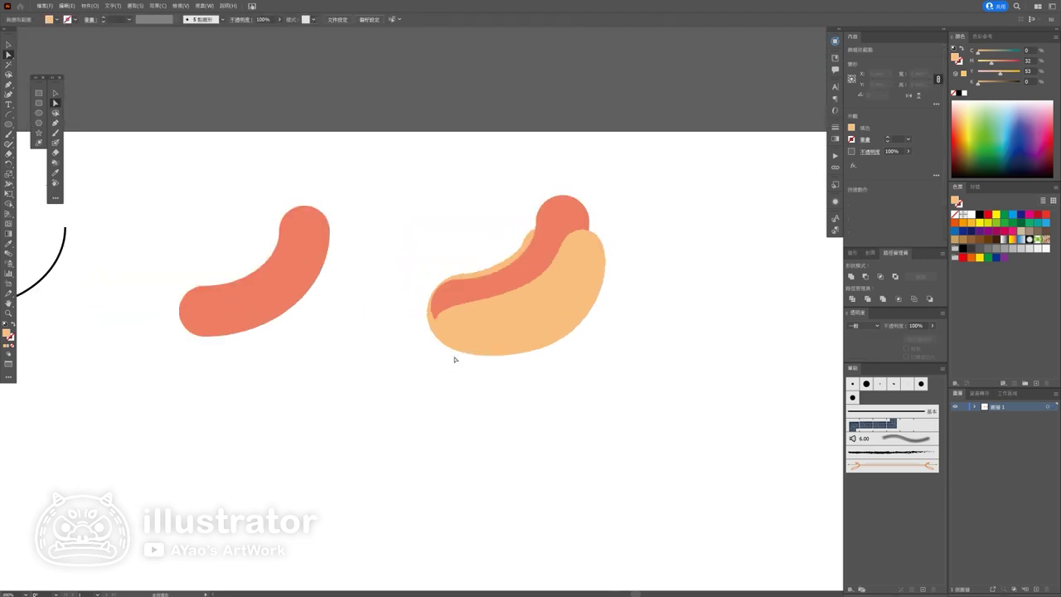
Step: Rotate the coral sausage slightly clockwise
{"action": "left_click", "coordinate": [498, 280]}
{"action": "key", "text": "v"}
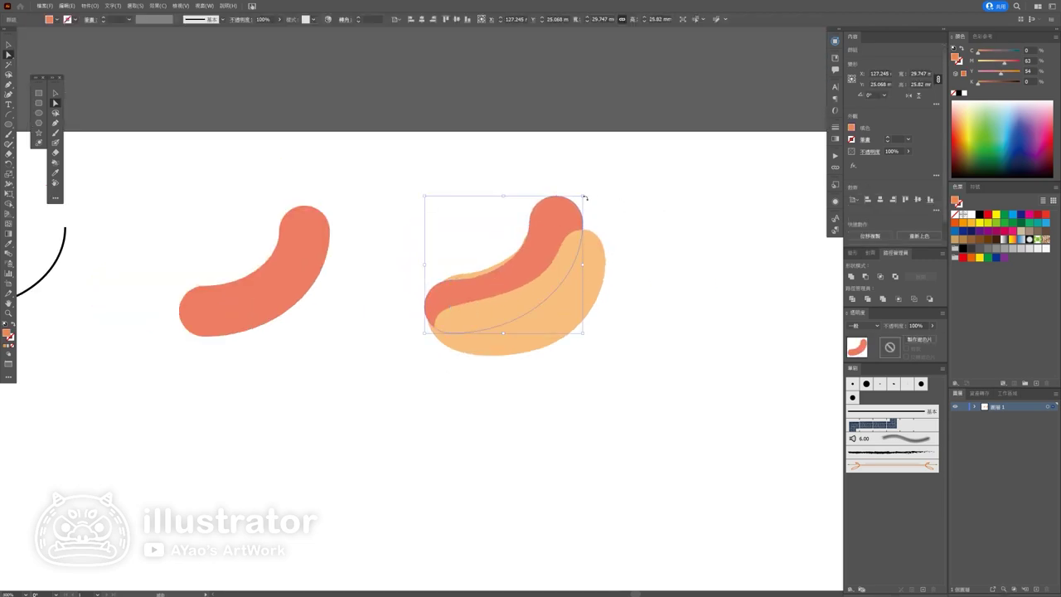
{"action": "left_click_drag", "start_coordinate": [585, 195], "coordinate": [564, 247]}
{"action": "key", "text": "ctrl+shift+a"}
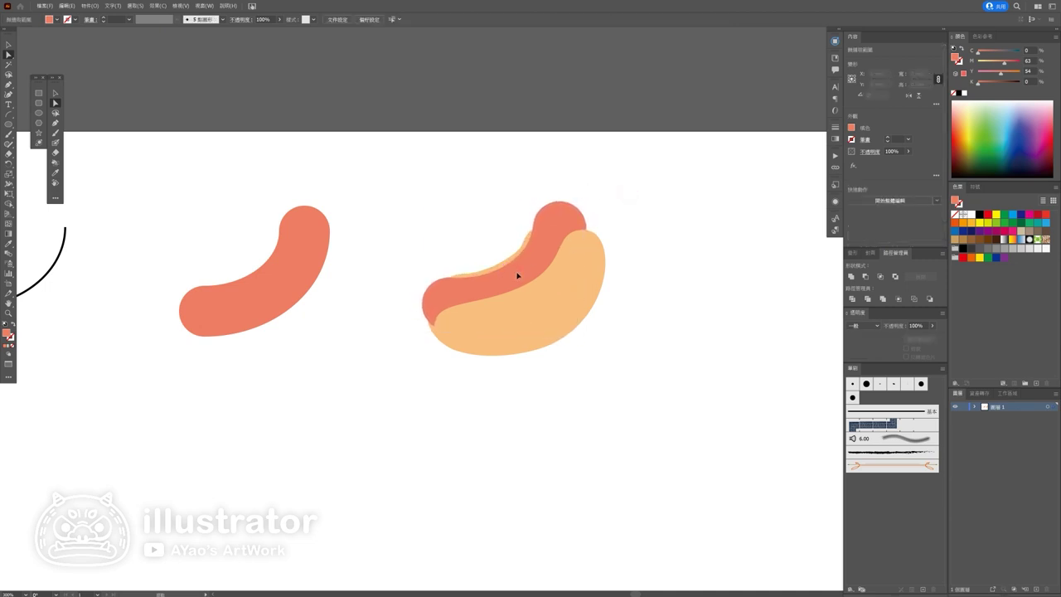
{"action": "scroll", "coordinate": [512, 288], "scroll_direction": "up", "scroll_amount": 3}
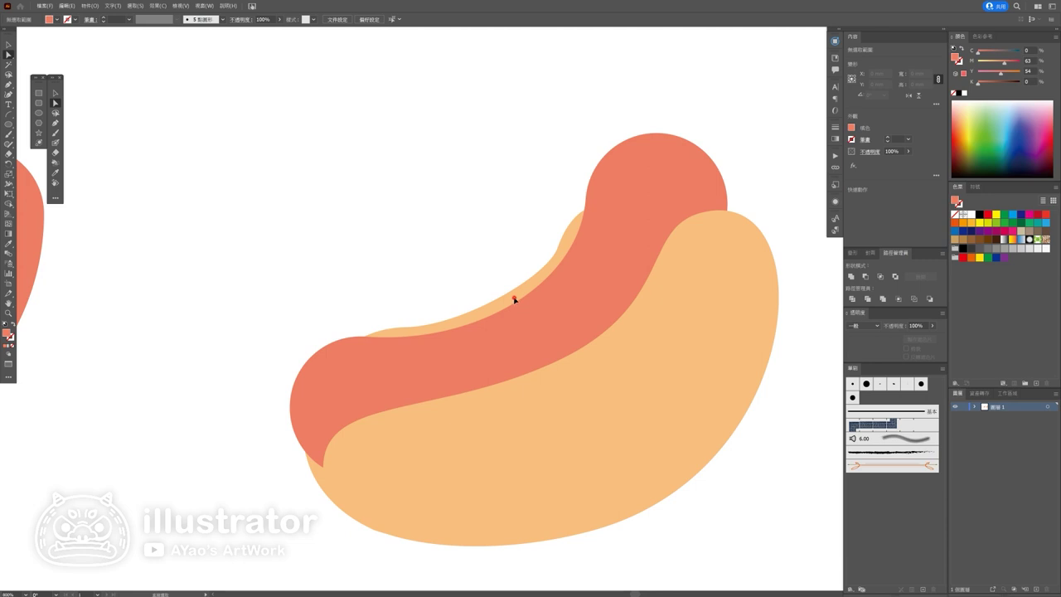
Step: Move the back bun's top anchors so its tip tapers up to the sausage's top end
{"action": "left_click", "coordinate": [515, 301]}
{"action": "left_click_drag", "start_coordinate": [406, 327], "coordinate": [403, 316]}
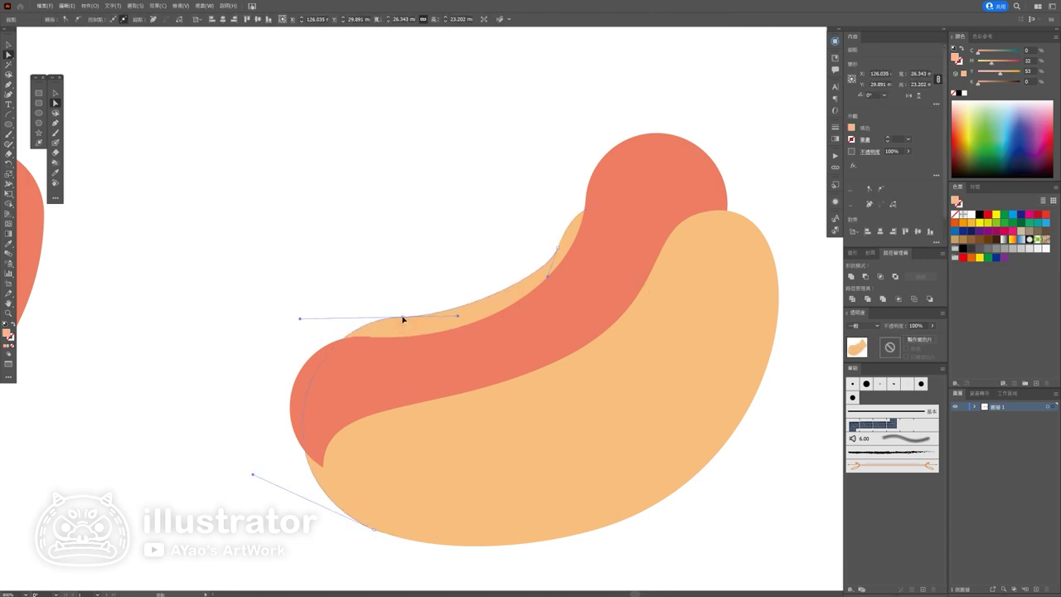
{"action": "left_click_drag", "start_coordinate": [558, 250], "coordinate": [553, 238]}
{"action": "left_click_drag", "start_coordinate": [596, 208], "coordinate": [576, 202]}
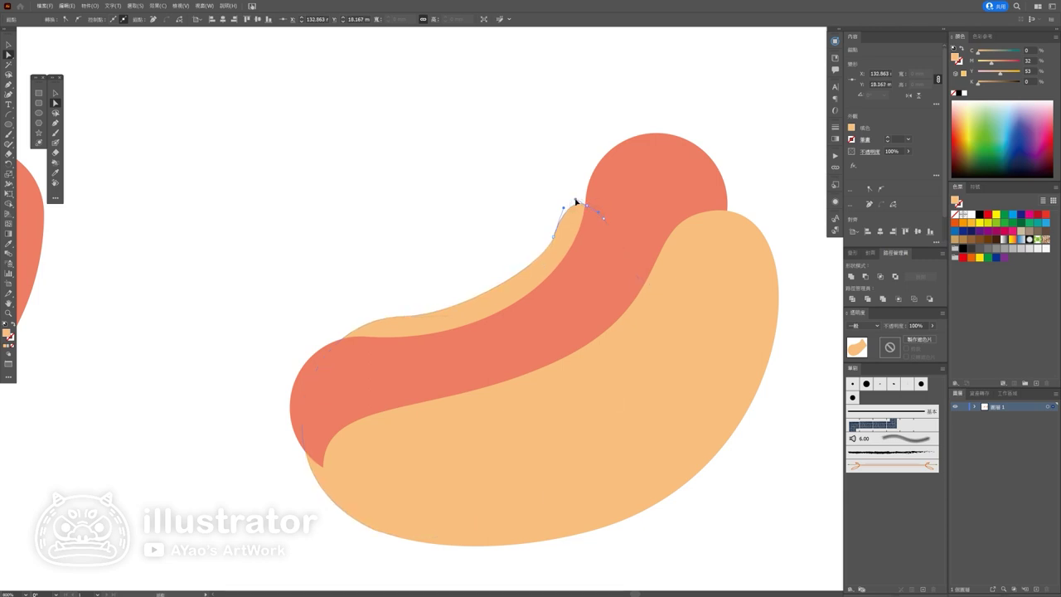
{"action": "left_click", "coordinate": [504, 230]}
{"action": "scroll", "coordinate": [488, 251], "scroll_direction": "down", "scroll_amount": 1}
{"action": "scroll", "coordinate": [488, 251], "scroll_direction": "down", "scroll_amount": 3}
{"action": "left_click_drag", "start_coordinate": [545, 355], "coordinate": [586, 282]}
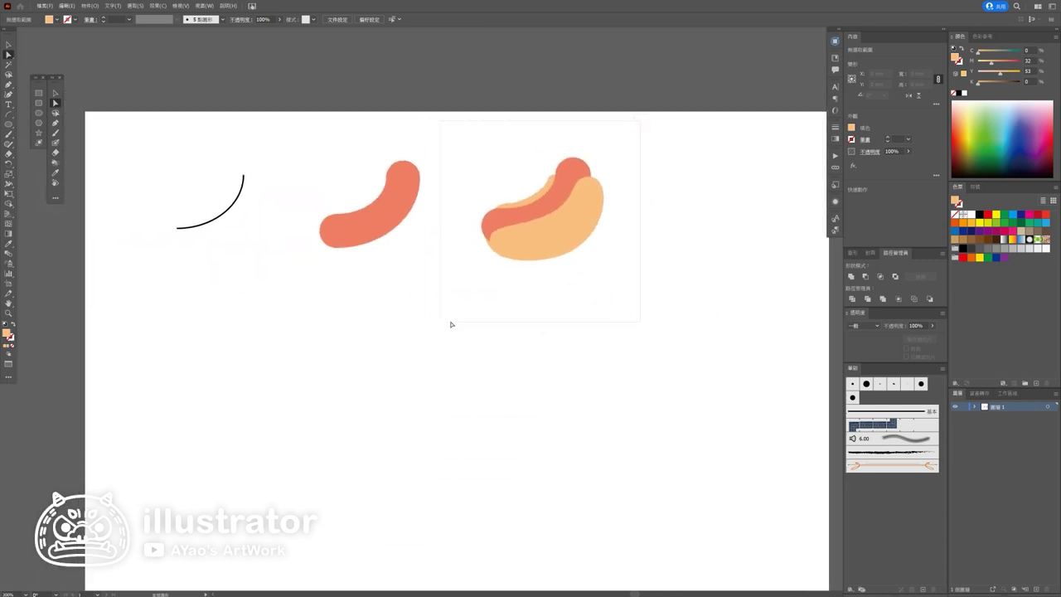
{"action": "left_click_drag", "start_coordinate": [468, 145], "coordinate": [587, 280]}
{"action": "scroll", "coordinate": [512, 206], "scroll_direction": "up", "scroll_amount": 3}
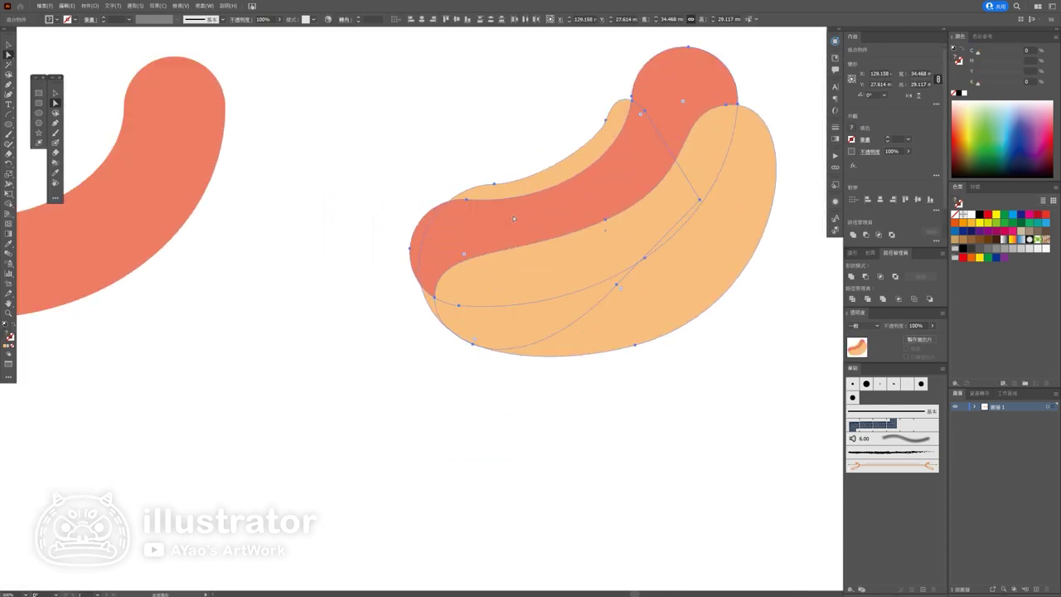
Step: Duplicate the whole hot dog to a spot below and left of the original
{"action": "left_click", "coordinate": [469, 142]}
{"action": "scroll", "coordinate": [398, 374], "scroll_direction": "up", "scroll_amount": 5}
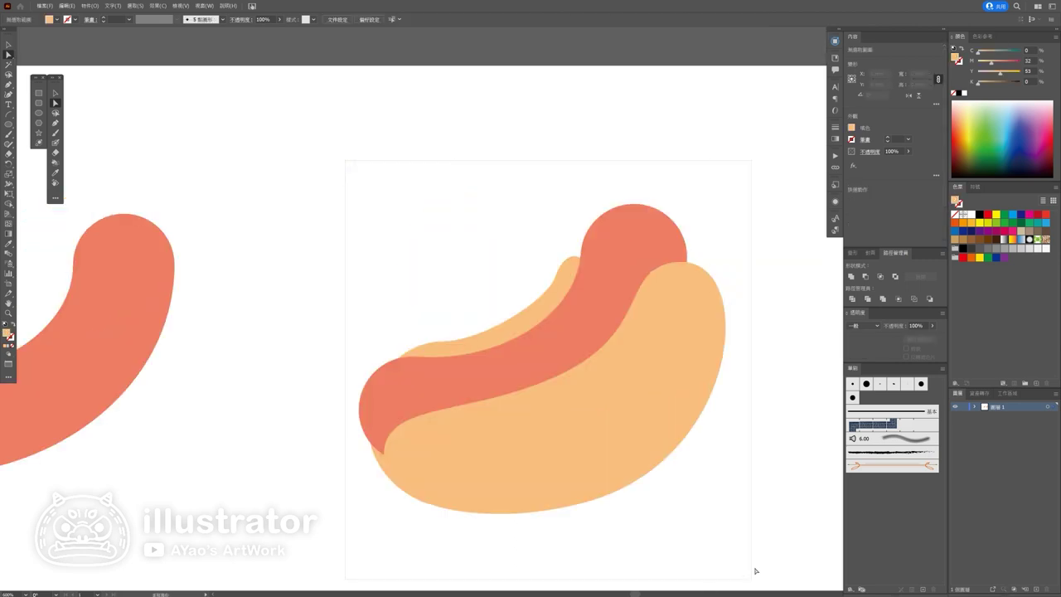
{"action": "key", "text": "ctrl+a"}
{"action": "left_click", "coordinate": [735, 286]}
{"action": "scroll", "coordinate": [745, 356], "scroll_direction": "down", "scroll_amount": 3}
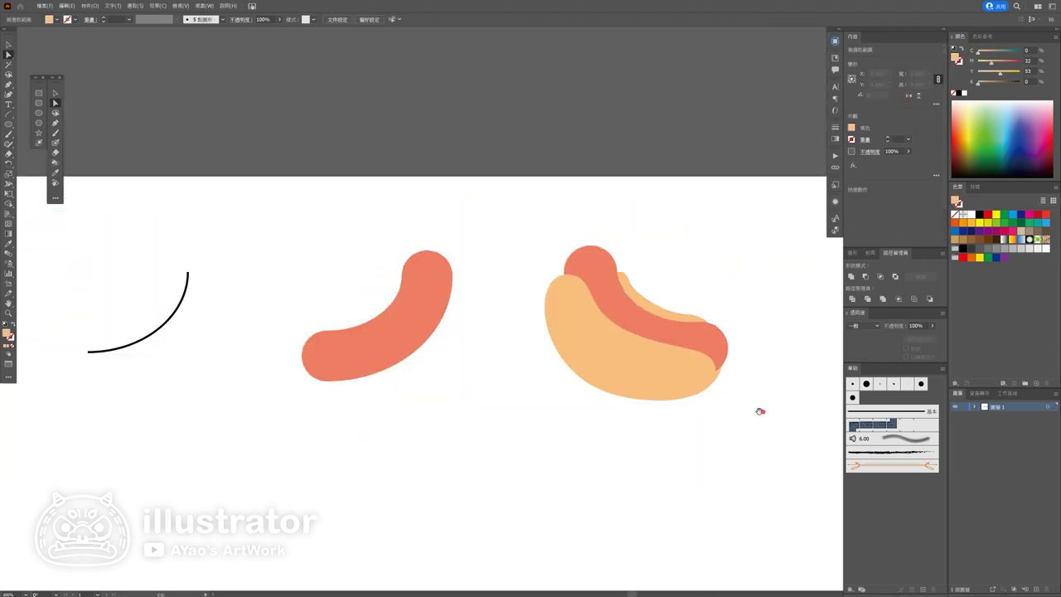
{"action": "scroll", "coordinate": [667, 342], "scroll_direction": "down", "scroll_amount": 3}
{"action": "left_click_drag", "start_coordinate": [537, 197], "coordinate": [537, 198]}
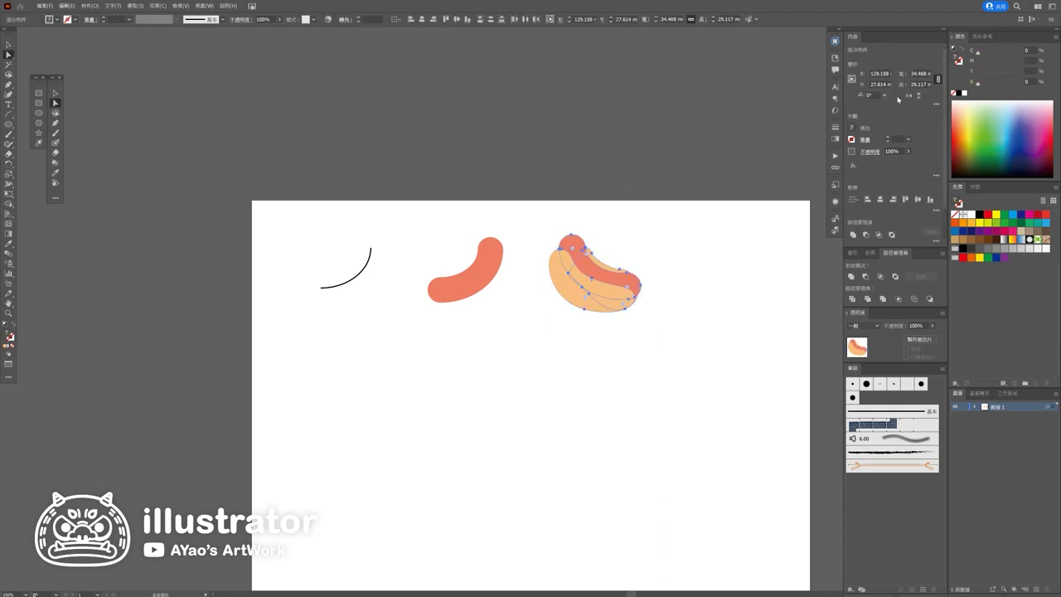
{"action": "left_click_drag", "start_coordinate": [642, 364], "coordinate": [708, 277]}
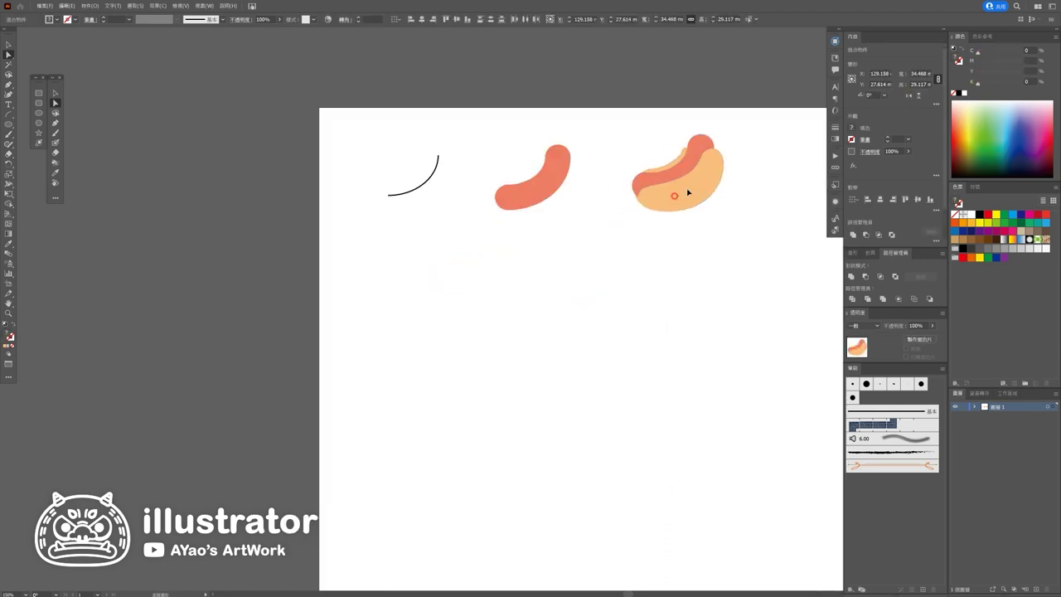
{"action": "left_click_drag", "start_coordinate": [679, 201], "coordinate": [410, 332]}
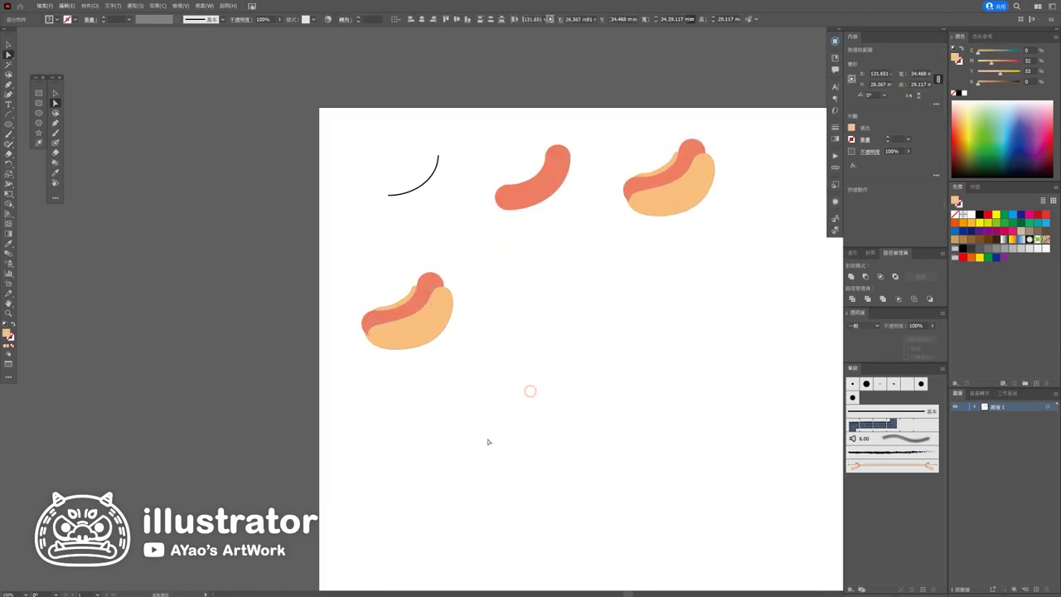
Step: Round the copy's front bun left curve upward by dragging its left anchor handle
{"action": "left_click", "coordinate": [398, 374]}
{"action": "scroll", "coordinate": [398, 374], "scroll_direction": "up", "scroll_amount": 1}
{"action": "scroll", "coordinate": [400, 374], "scroll_direction": "up", "scroll_amount": 3}
{"action": "scroll", "coordinate": [411, 323], "scroll_direction": "left", "scroll_amount": 2}
{"action": "scroll", "coordinate": [420, 275], "scroll_direction": "up", "scroll_amount": 3}
{"action": "left_click", "coordinate": [580, 216]}
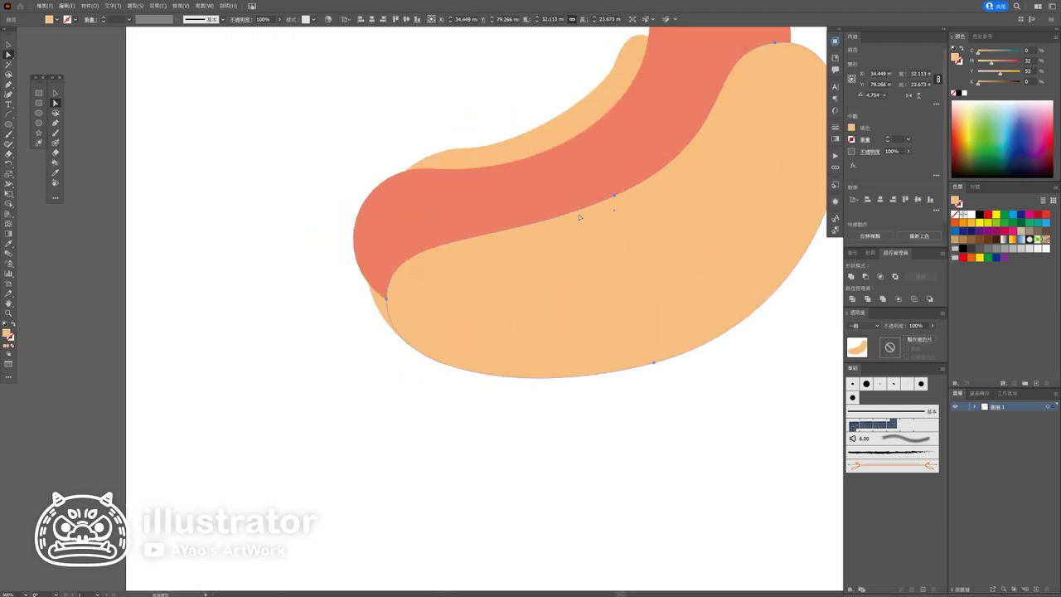
{"action": "left_click", "coordinate": [386, 300]}
{"action": "left_click", "coordinate": [387, 230]}
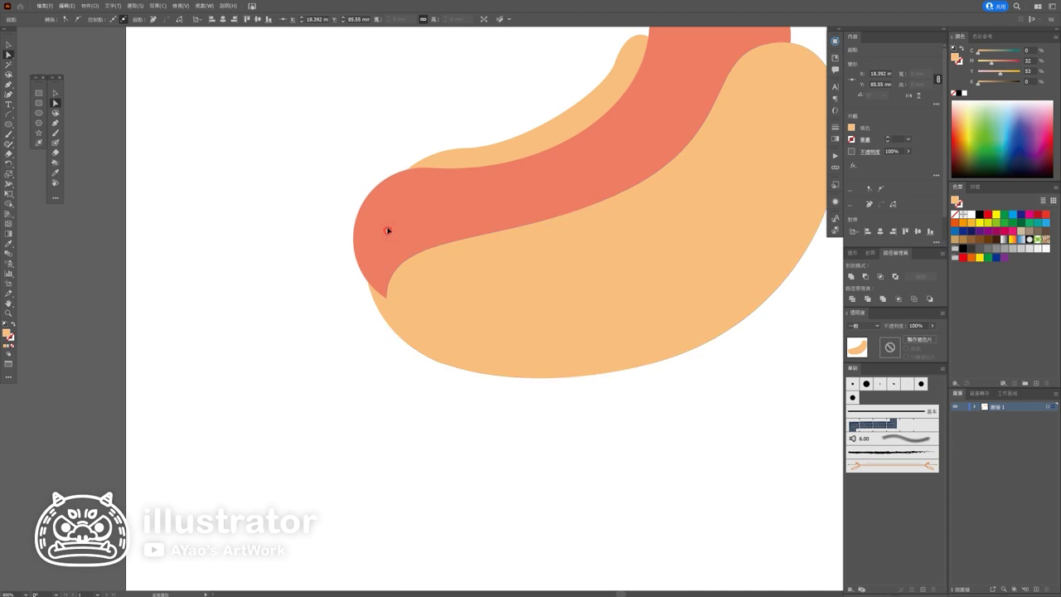
{"action": "left_click", "coordinate": [389, 300]}
{"action": "left_click", "coordinate": [387, 300]}
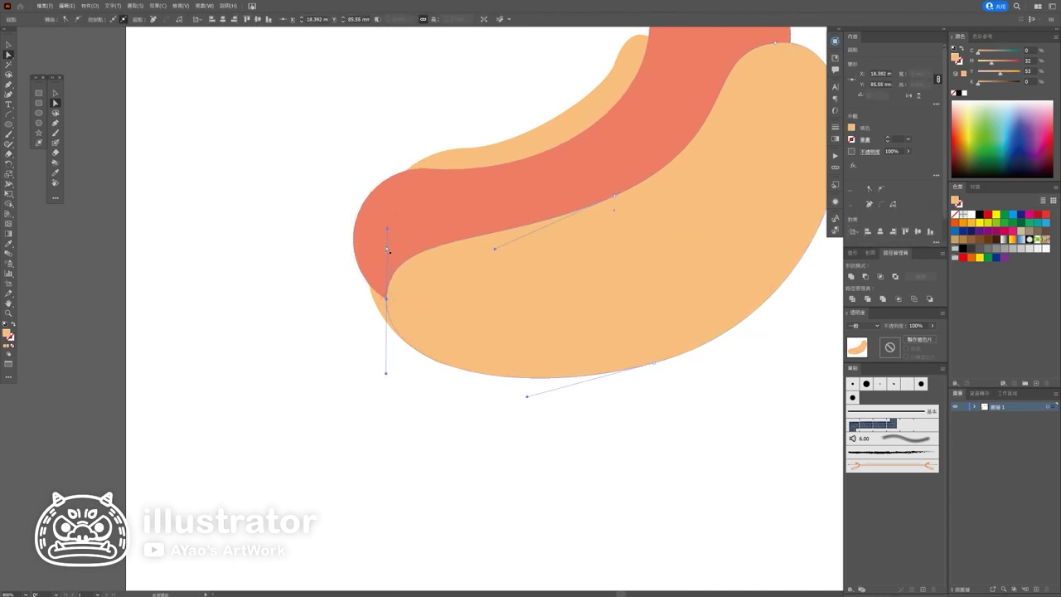
{"action": "left_click_drag", "start_coordinate": [387, 231], "coordinate": [391, 202]}
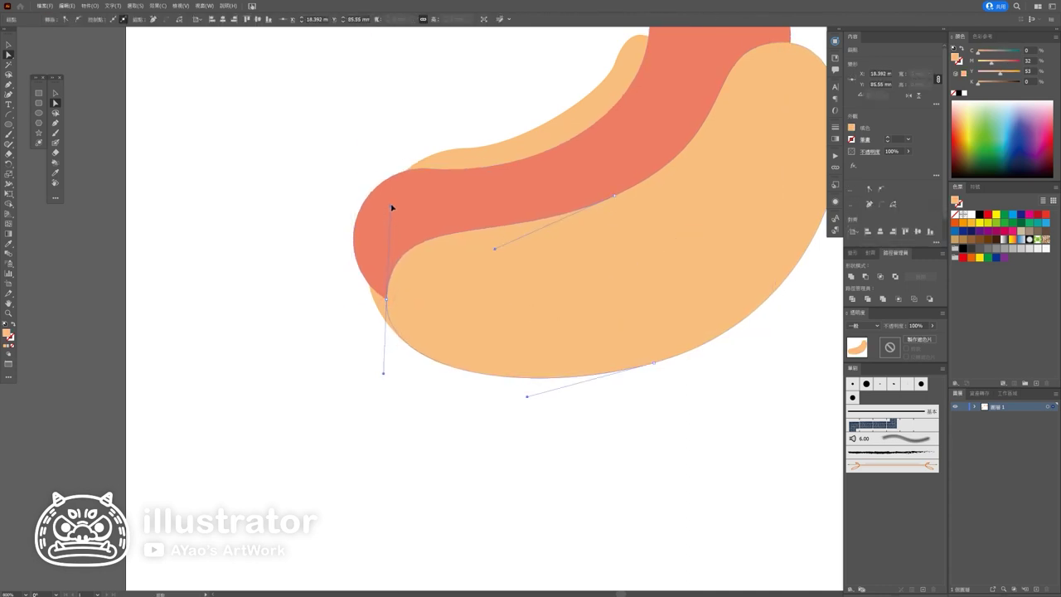
{"action": "left_click", "coordinate": [348, 423]}
Step: Delete the original hot dog and place a copy of the reshaped one at upper right
{"action": "scroll", "coordinate": [355, 429], "scroll_direction": "down", "scroll_amount": 5}
{"action": "scroll", "coordinate": [627, 353], "scroll_direction": "down", "scroll_amount": 3}
{"action": "left_click", "coordinate": [634, 307]}
{"action": "key", "text": "Delete"}
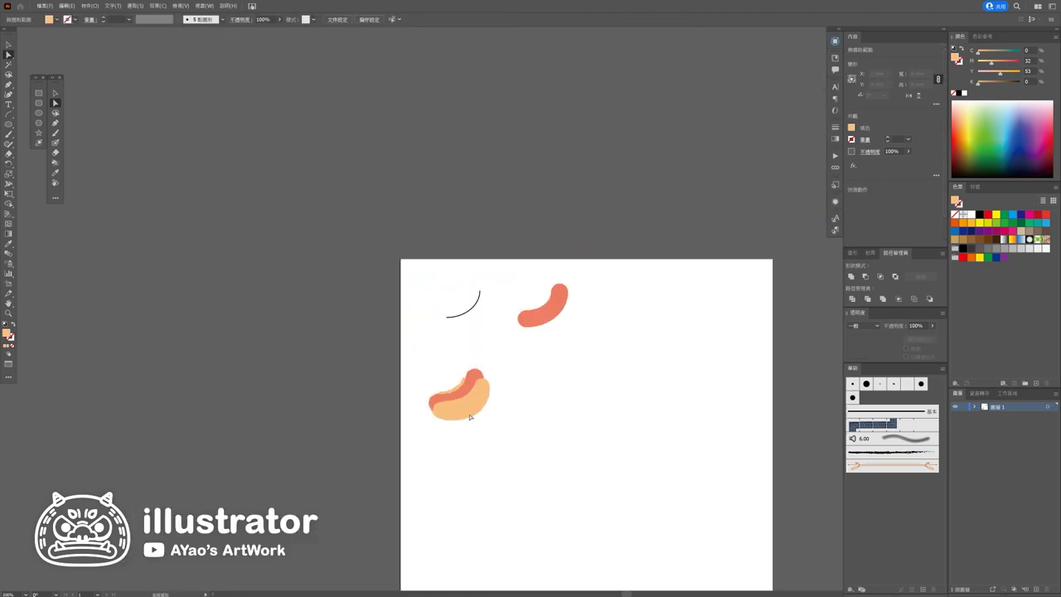
{"action": "left_click_drag", "start_coordinate": [402, 355], "coordinate": [627, 486]}
{"action": "left_click_drag", "start_coordinate": [484, 388], "coordinate": [639, 307]}
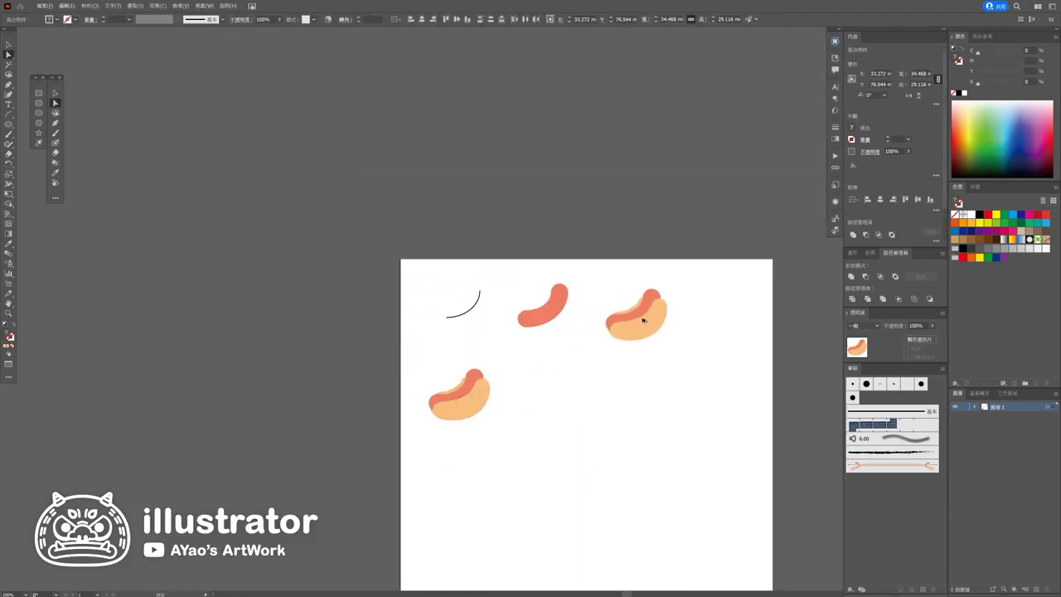
{"action": "scroll", "coordinate": [460, 429], "scroll_direction": "up", "scroll_amount": 5}
Step: Pen a closed shape whose curved edge follows the back bun's top edge
{"action": "key", "text": "p"}
{"action": "scroll", "coordinate": [431, 180], "scroll_direction": "up", "scroll_amount": 3}
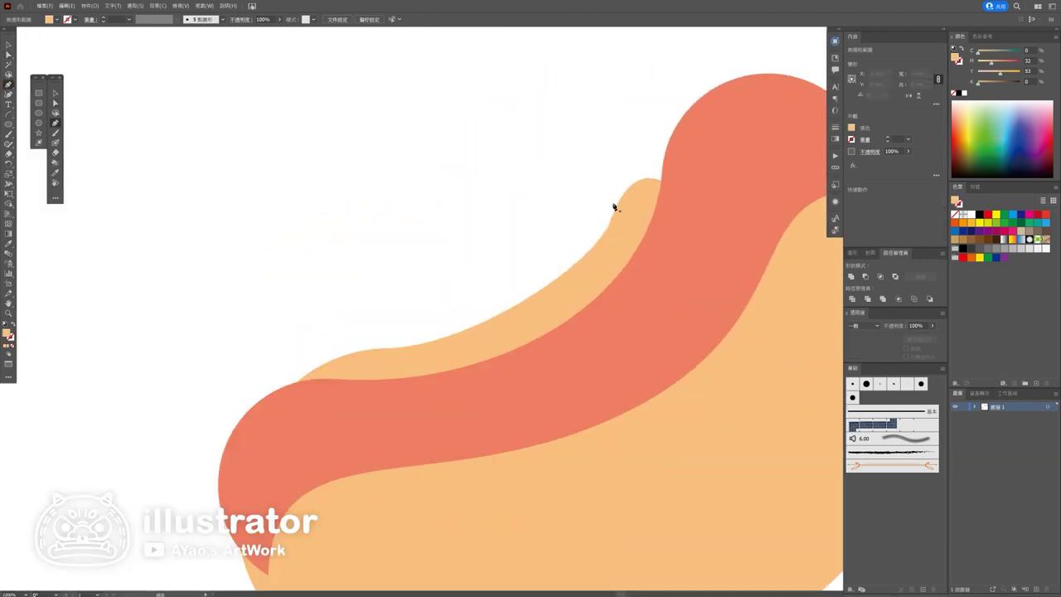
{"action": "left_click", "coordinate": [662, 182]}
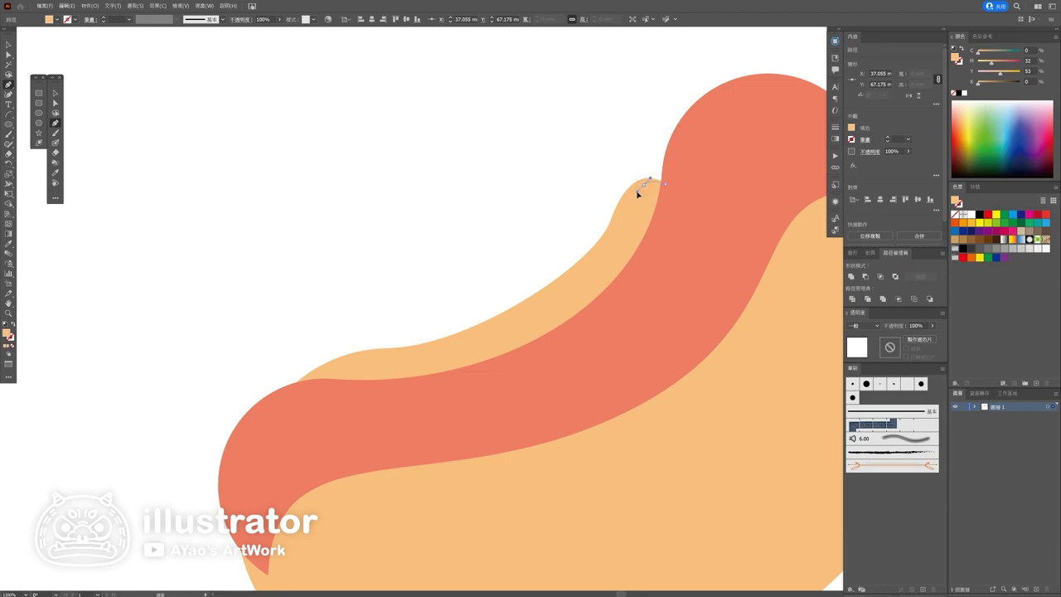
{"action": "left_click_drag", "start_coordinate": [562, 292], "coordinate": [499, 332]}
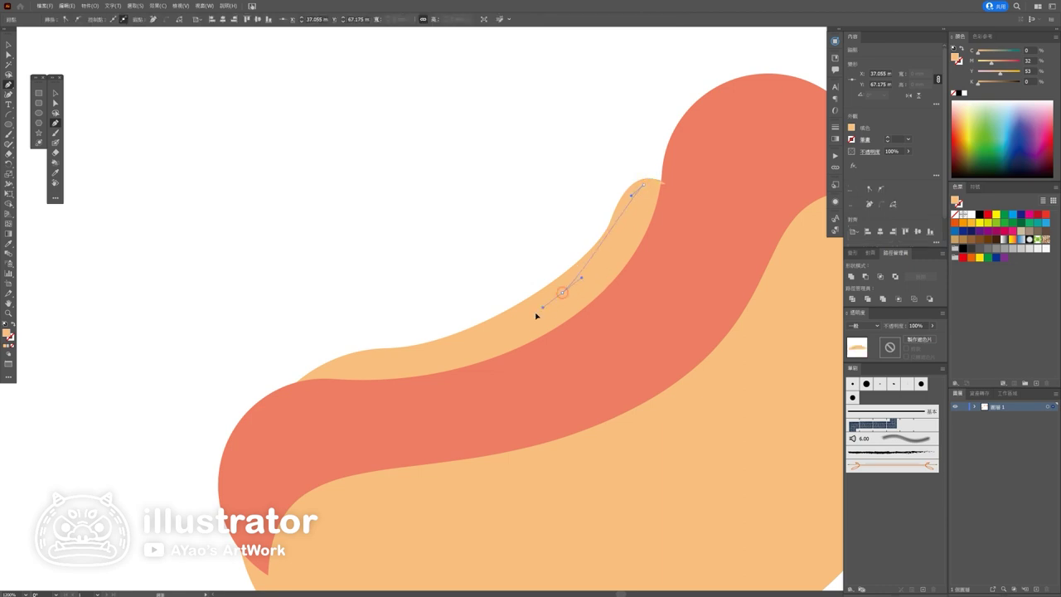
{"action": "scroll", "coordinate": [533, 336], "scroll_direction": "left", "scroll_amount": 3}
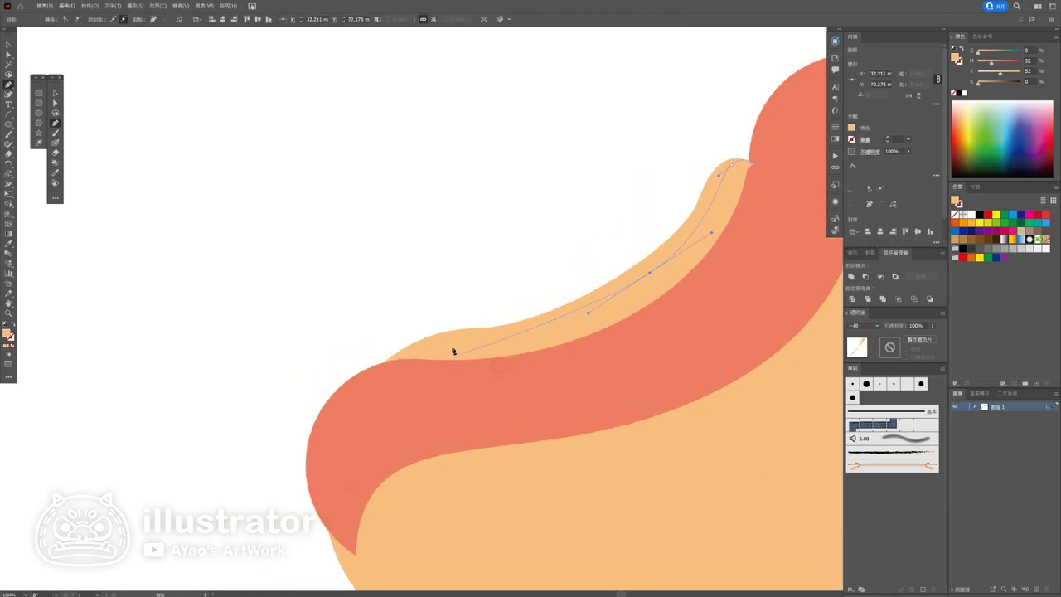
{"action": "left_click_drag", "start_coordinate": [461, 341], "coordinate": [407, 343]}
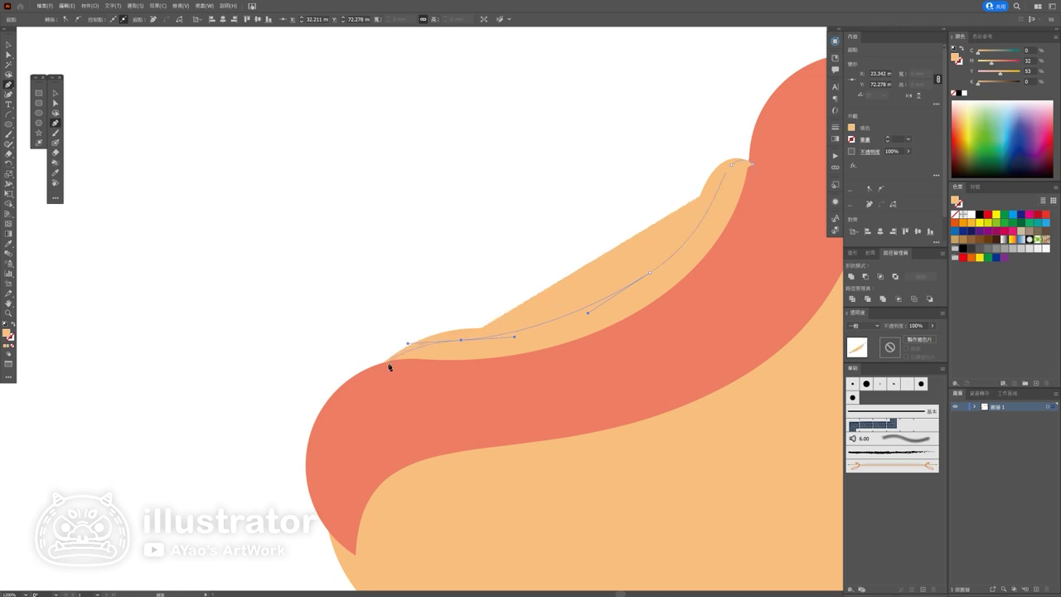
{"action": "left_click", "coordinate": [381, 364]}
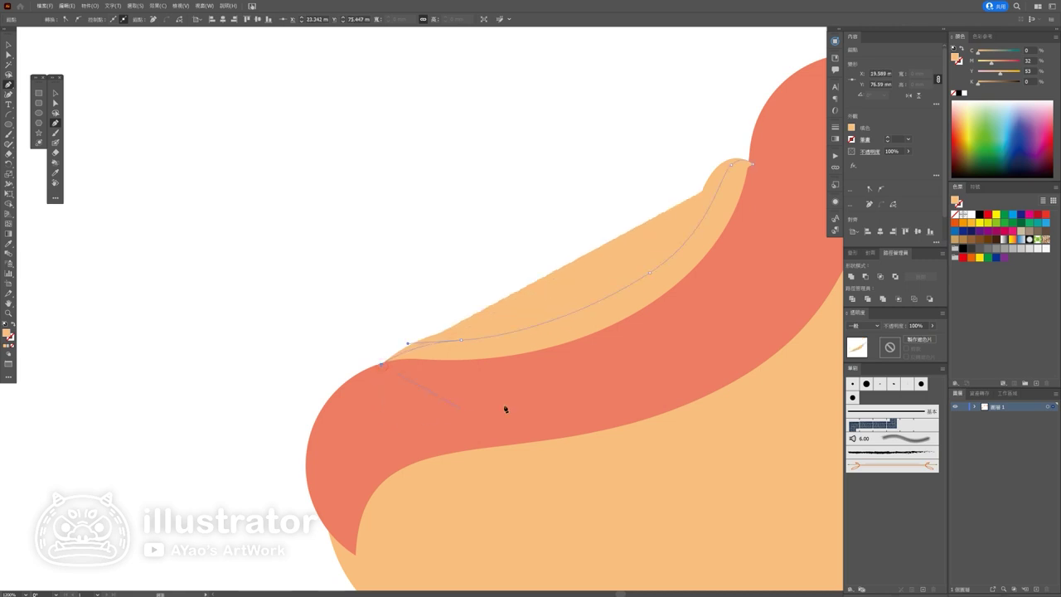
{"action": "left_click", "coordinate": [505, 406]}
{"action": "left_click", "coordinate": [823, 332]}
{"action": "left_click", "coordinate": [778, 139]}
{"action": "left_click", "coordinate": [754, 165]}
{"action": "key", "text": "v"}
Step: Combine the shape with the back bun via Pathfinder into a pale yellow-orange strip
{"action": "left_click", "coordinate": [380, 216]}
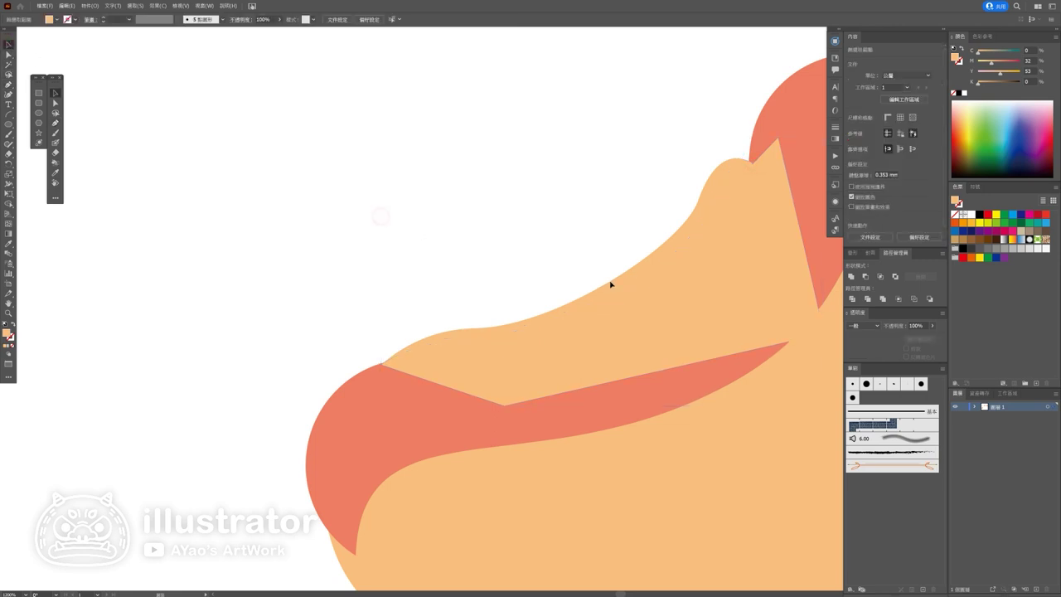
{"action": "left_click", "coordinate": [613, 283]}
{"action": "key", "text": "a"}
{"action": "left_click", "coordinate": [762, 267], "text": "shift"}
{"action": "left_click", "coordinate": [880, 276]}
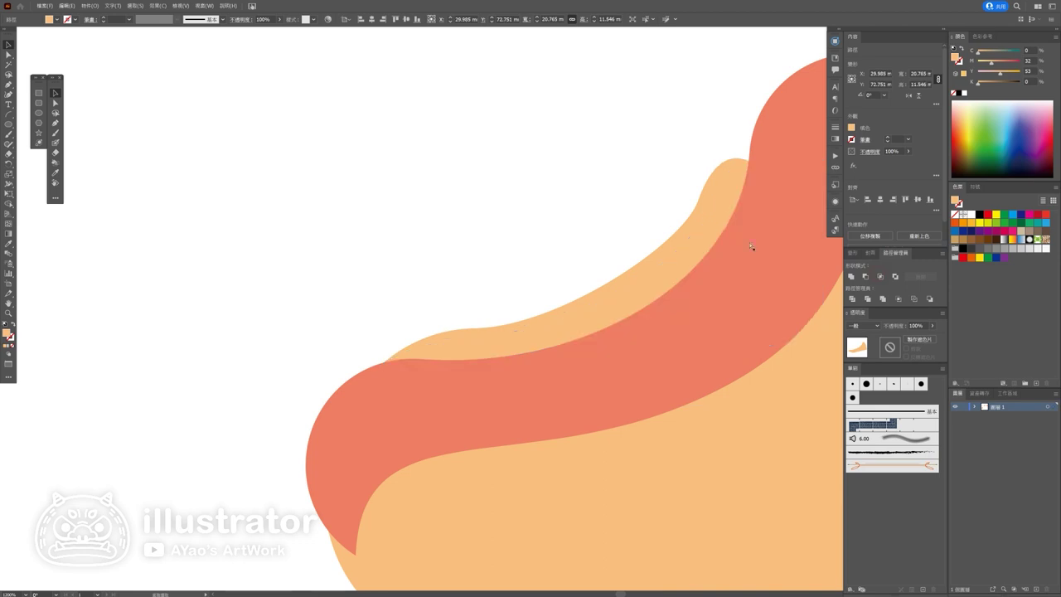
{"action": "left_click", "coordinate": [982, 64]}
{"action": "left_click_drag", "start_coordinate": [1000, 74], "coordinate": [996, 75]}
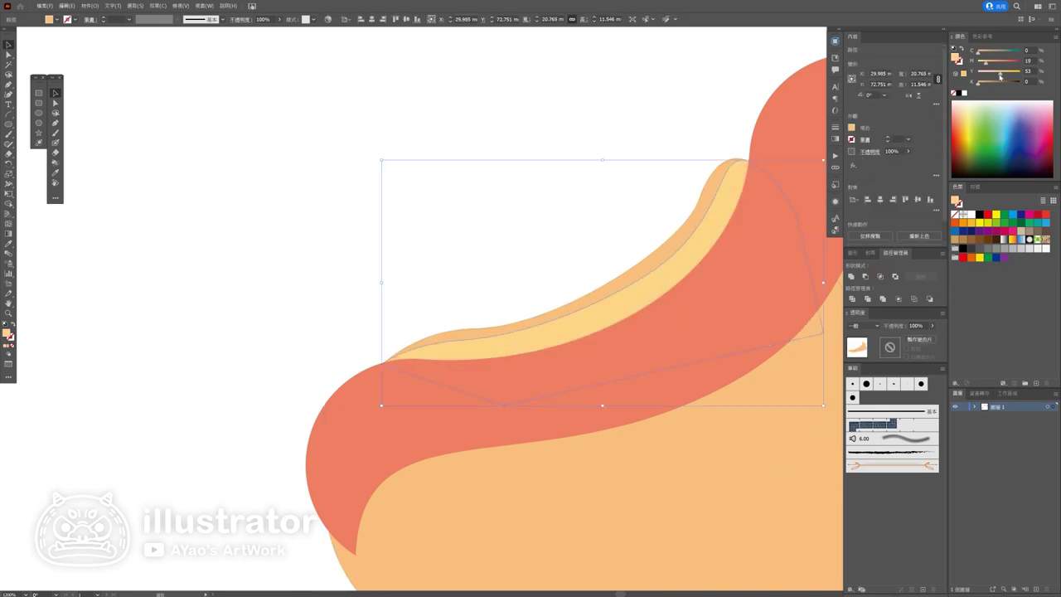
Step: Alt-drag a copy of the lower hot dog to the right
{"action": "left_click", "coordinate": [455, 246]}
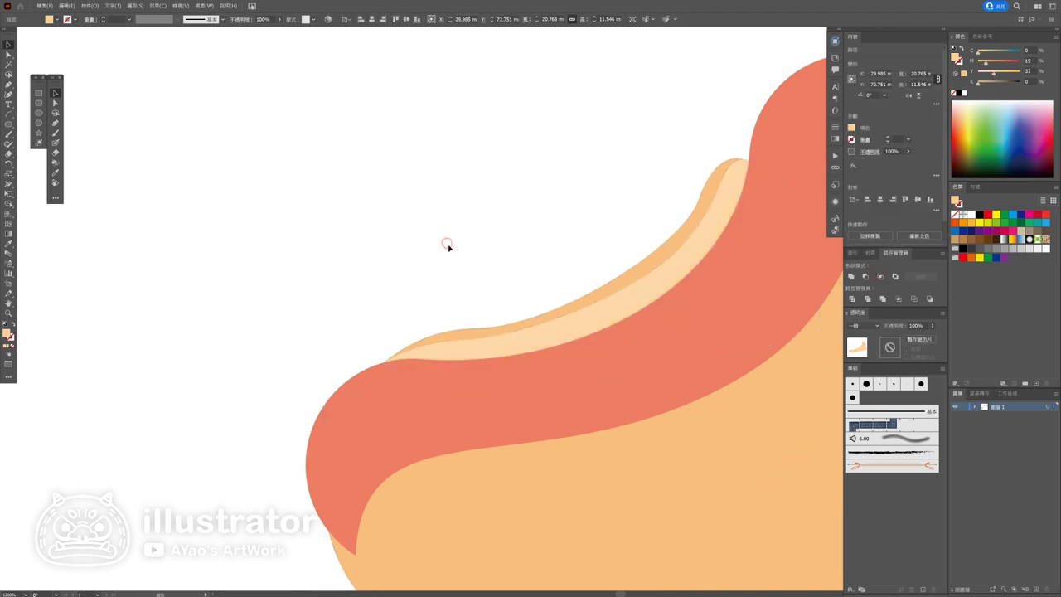
{"action": "scroll", "coordinate": [455, 252], "scroll_direction": "down", "scroll_amount": 3, "text": "alt"}
{"action": "scroll", "coordinate": [454, 315], "scroll_direction": "down", "scroll_amount": 3, "text": "alt"}
{"action": "scroll", "coordinate": [456, 382], "scroll_direction": "down", "scroll_amount": 2, "text": "alt"}
{"action": "scroll", "coordinate": [469, 402], "scroll_direction": "down", "scroll_amount": 2}
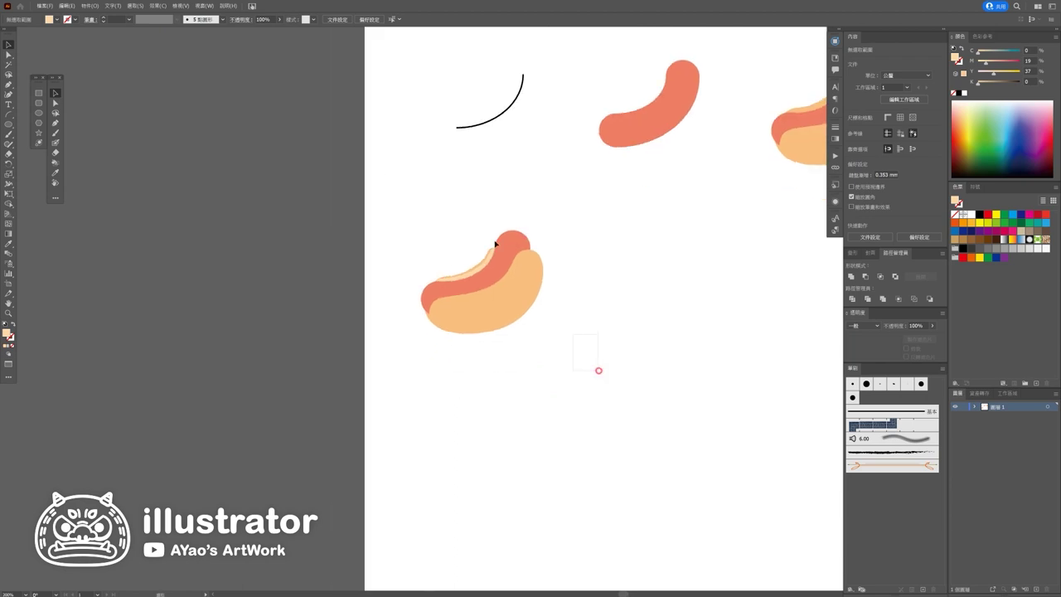
{"action": "left_click_drag", "start_coordinate": [597, 370], "coordinate": [398, 244]}
{"action": "scroll", "coordinate": [398, 244], "scroll_direction": "down", "scroll_amount": 2}
{"action": "scroll", "coordinate": [398, 244], "scroll_direction": "right", "scroll_amount": 5}
{"action": "left_click_drag", "start_coordinate": [305, 240], "coordinate": [474, 241]}
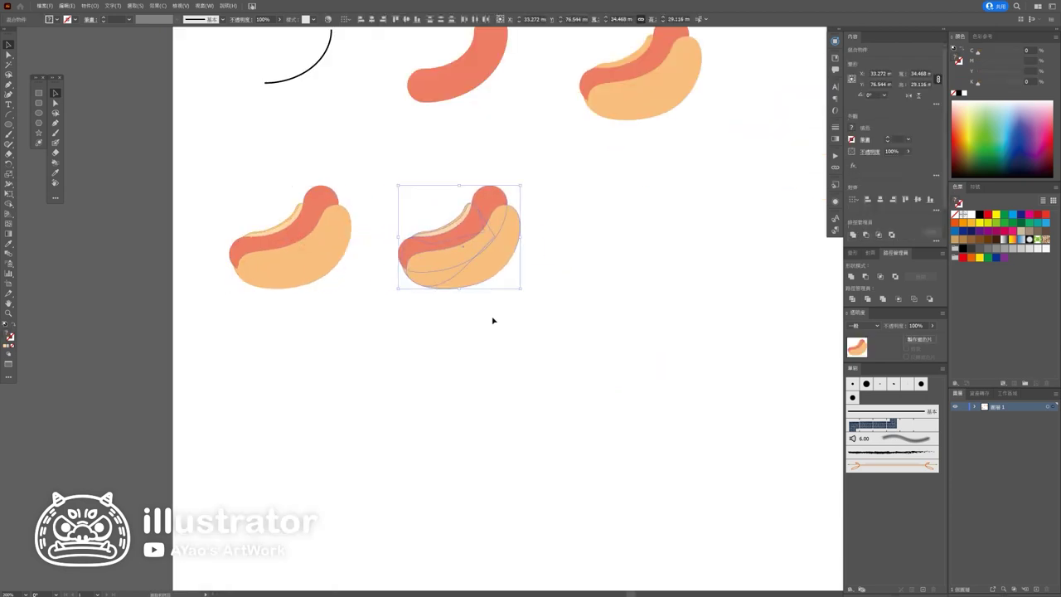
Step: Nudge the right-hand hot dog slightly further to the right
{"action": "left_click", "coordinate": [494, 320]}
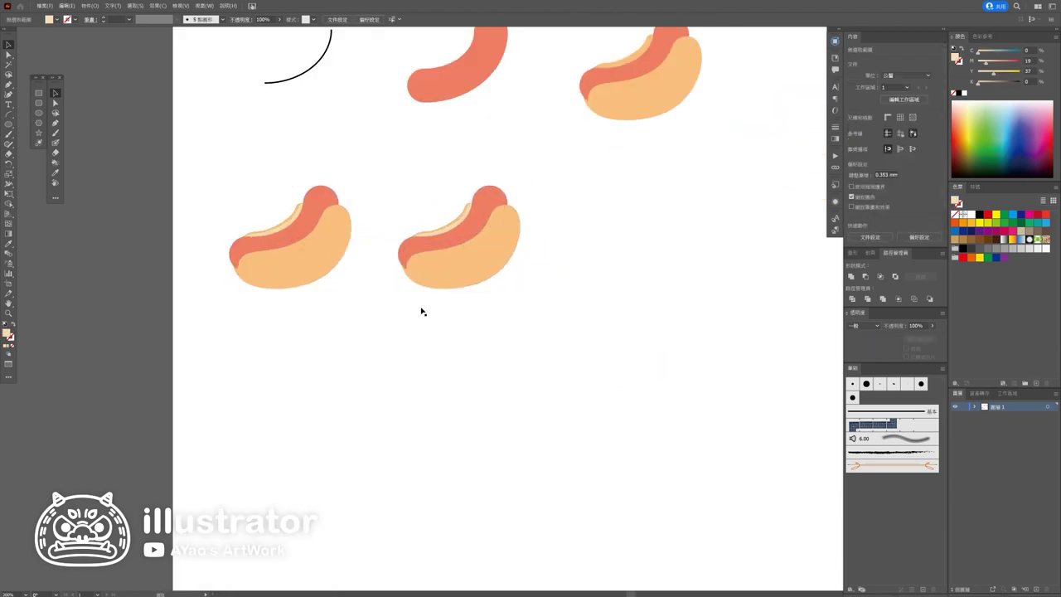
{"action": "scroll", "coordinate": [427, 344], "scroll_direction": "down", "scroll_amount": 1, "text": "alt"}
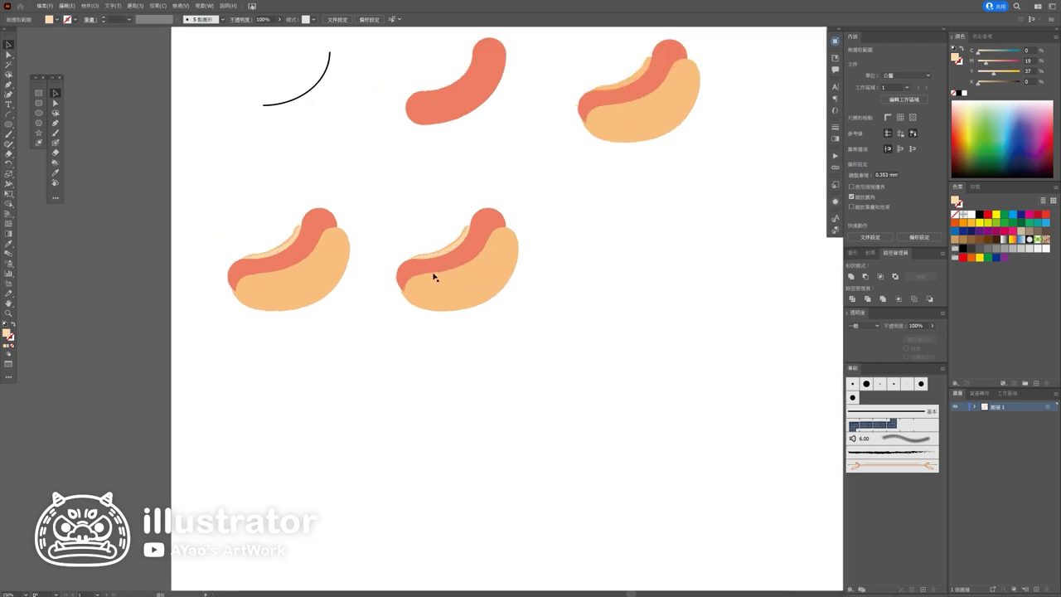
{"action": "scroll", "coordinate": [434, 275], "scroll_direction": "up", "scroll_amount": 2, "text": "alt"}
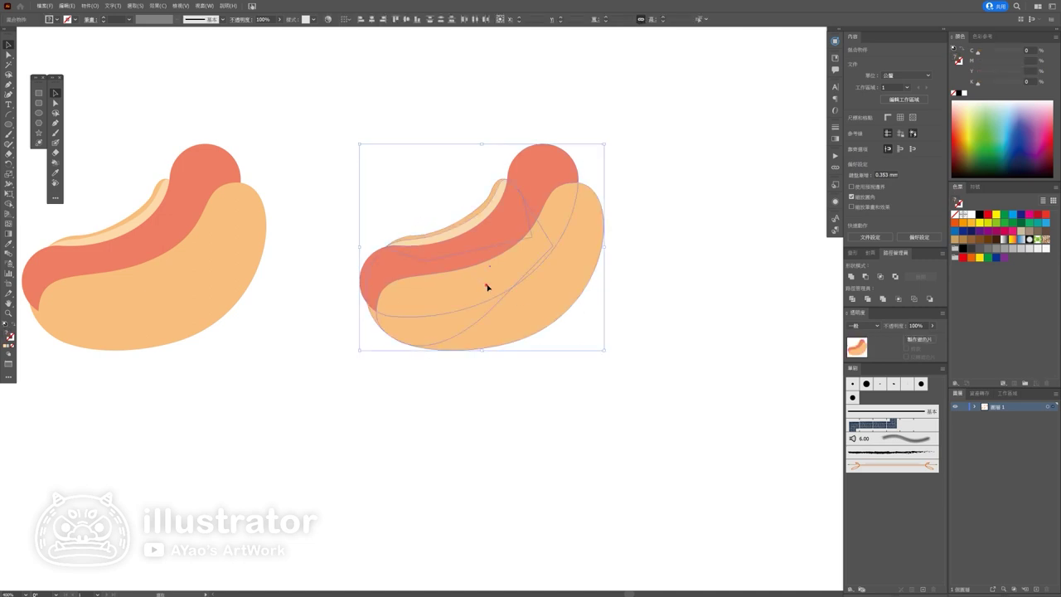
{"action": "left_click_drag", "start_coordinate": [485, 290], "coordinate": [497, 290]}
{"action": "left_click", "coordinate": [481, 462]}
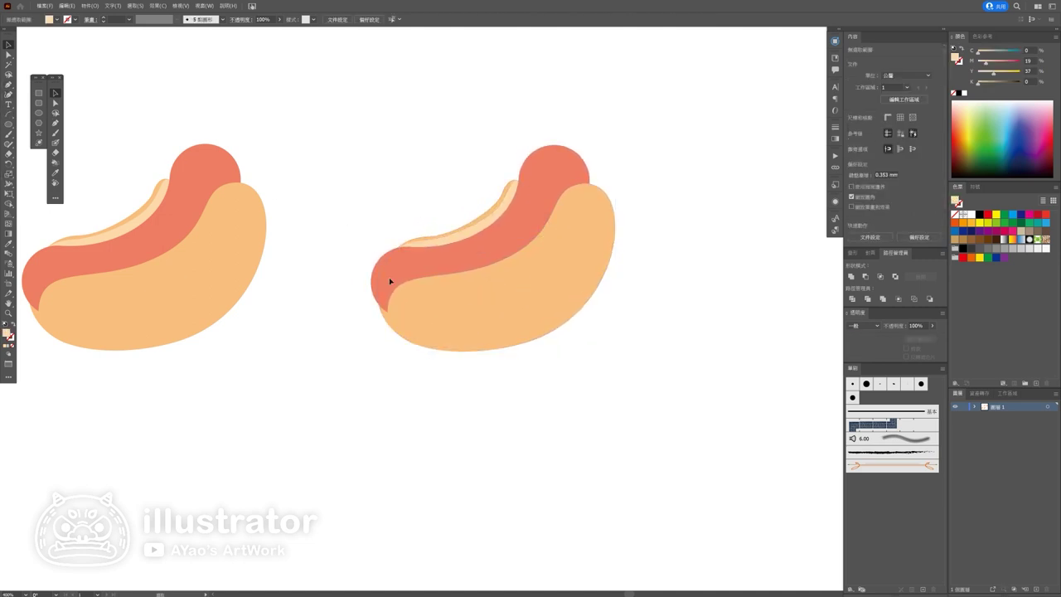
Step: Centre the right hot dog in view and undo an accidental resize of its bun
{"action": "scroll", "coordinate": [358, 287], "scroll_direction": "up", "scroll_amount": 1, "text": "alt"}
{"action": "scroll", "coordinate": [389, 332], "scroll_direction": "up", "scroll_amount": 1, "text": "alt"}
{"action": "scroll", "coordinate": [401, 373], "scroll_direction": "down", "scroll_amount": 1, "text": "alt"}
{"action": "left_click_drag", "start_coordinate": [417, 390], "coordinate": [327, 368]}
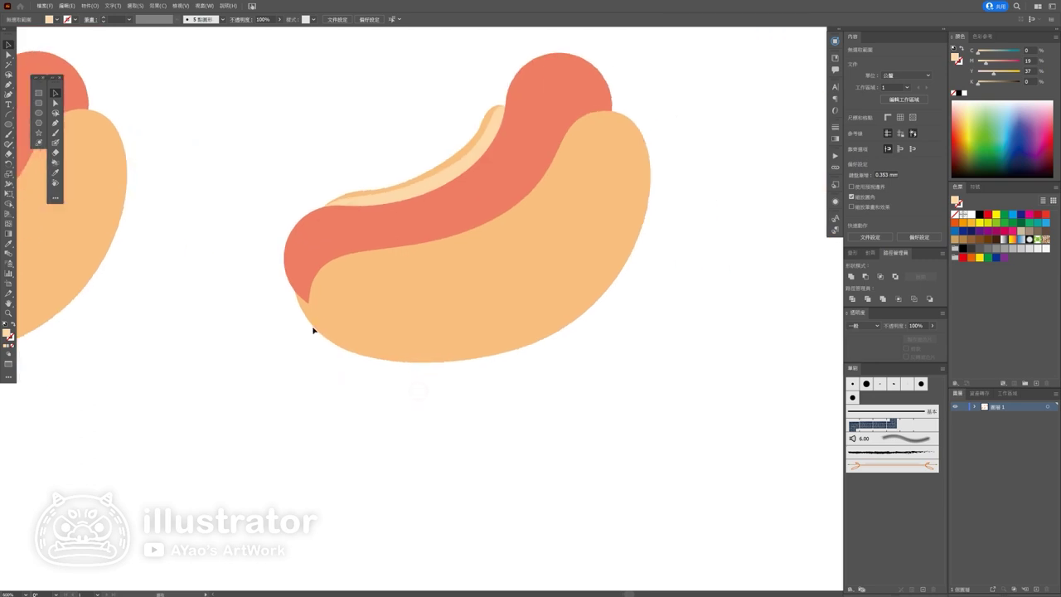
{"action": "left_click", "coordinate": [304, 308]}
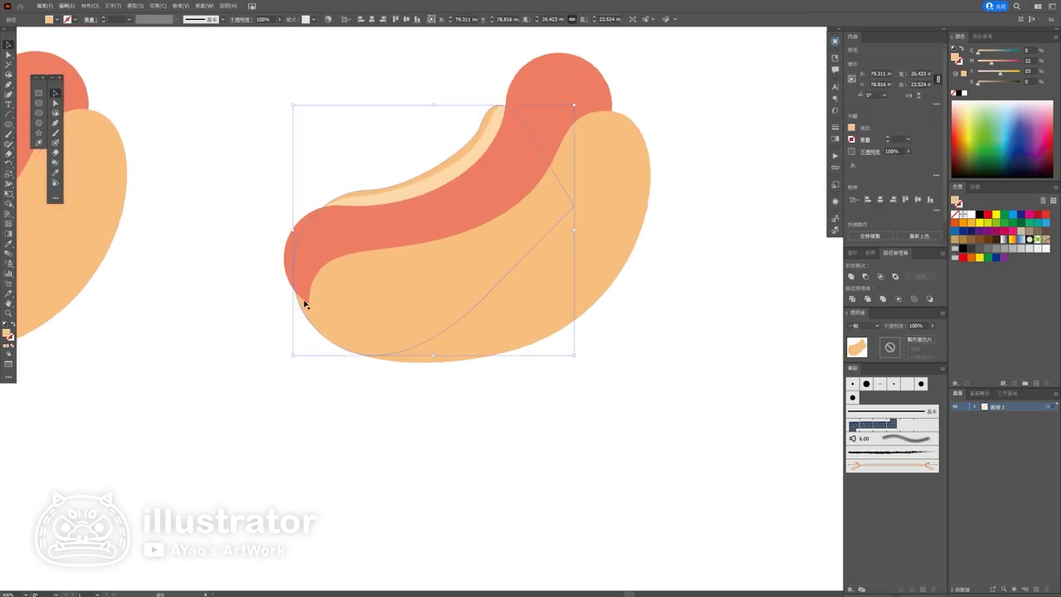
{"action": "key", "text": "ctrl+z"}
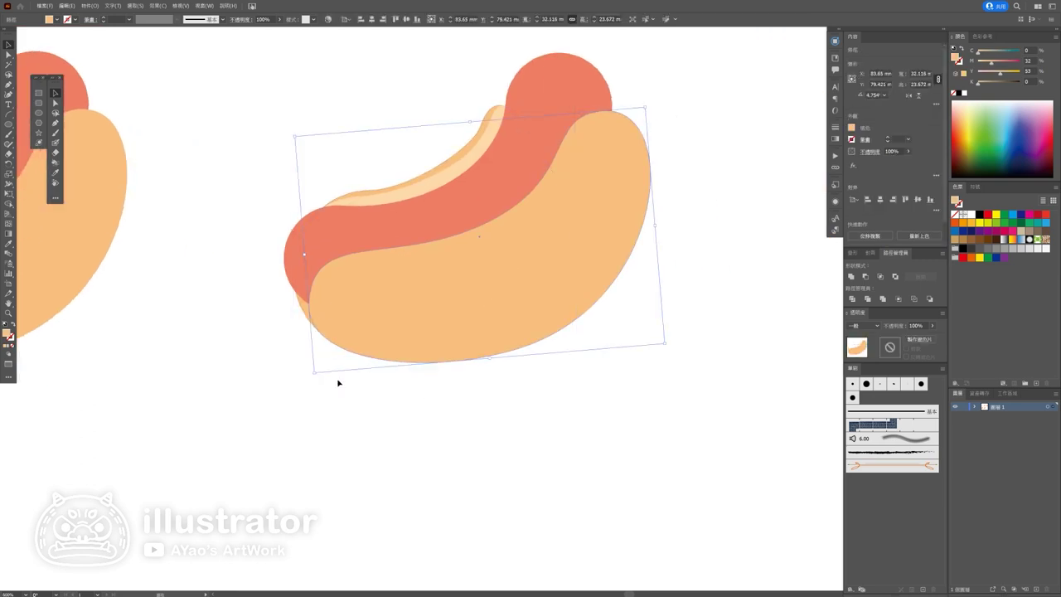
{"action": "left_click", "coordinate": [8, 83]}
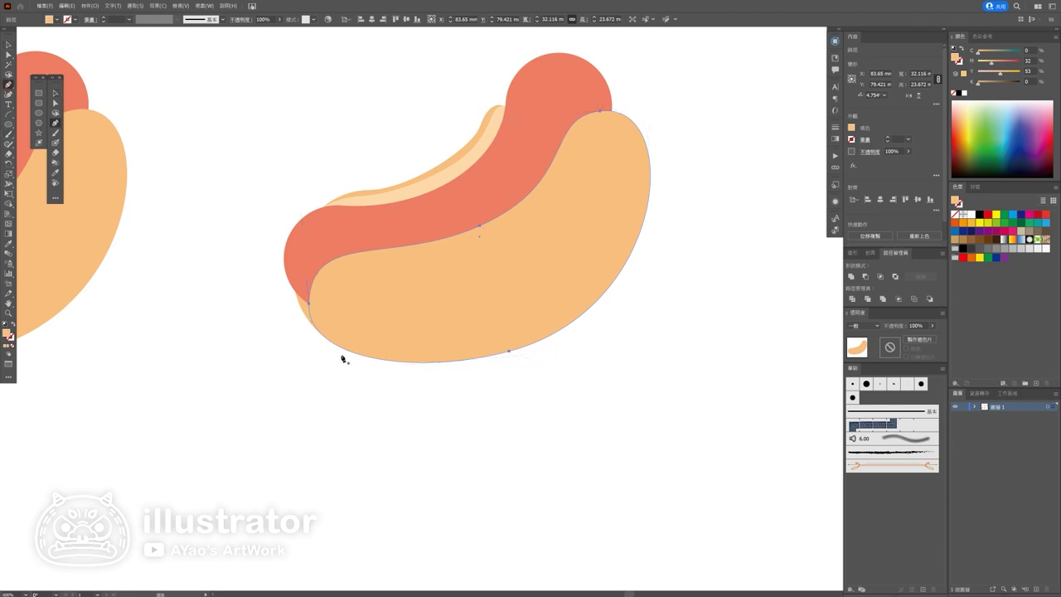
Step: Pen a shading path from the bun's left tip along its bottom to its right end
{"action": "left_click", "coordinate": [313, 383], "text": "ctrl"}
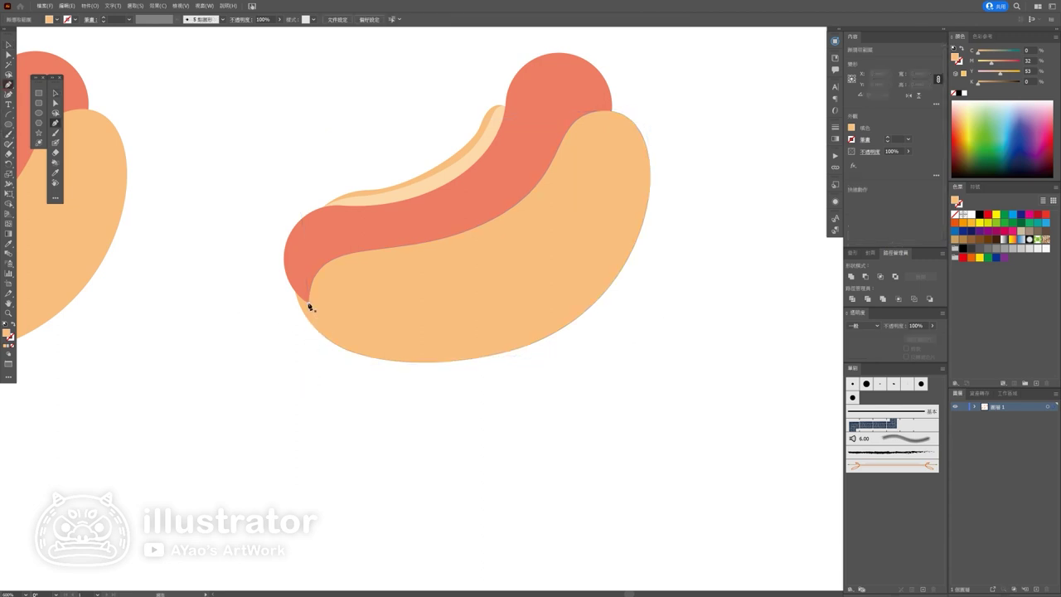
{"action": "left_click", "coordinate": [309, 304]}
{"action": "left_click_drag", "start_coordinate": [474, 352], "coordinate": [598, 337]}
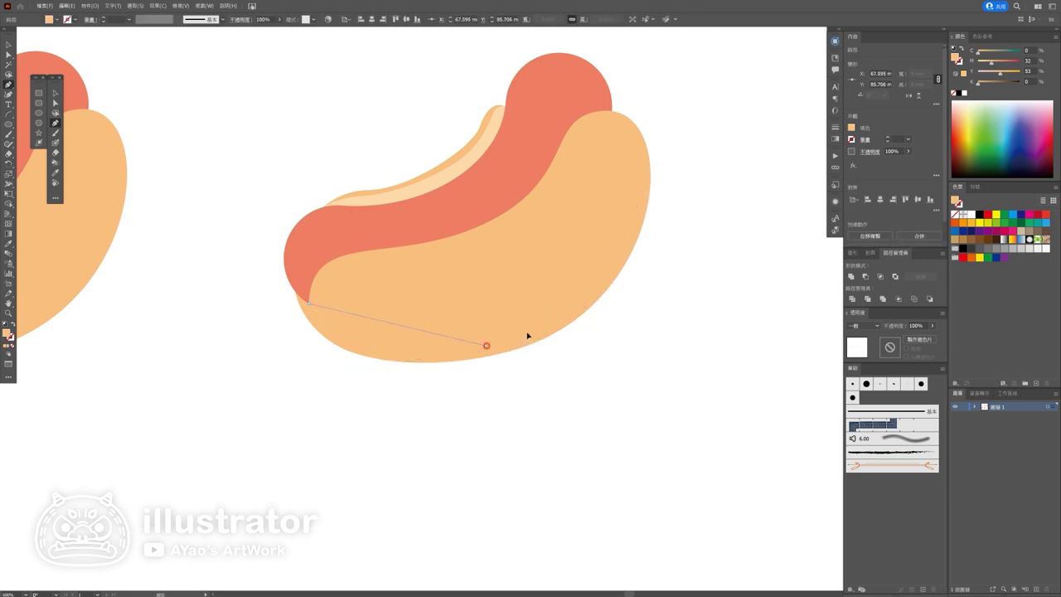
{"action": "left_click_drag", "start_coordinate": [488, 347], "coordinate": [610, 317]}
{"action": "left_click", "coordinate": [649, 189]}
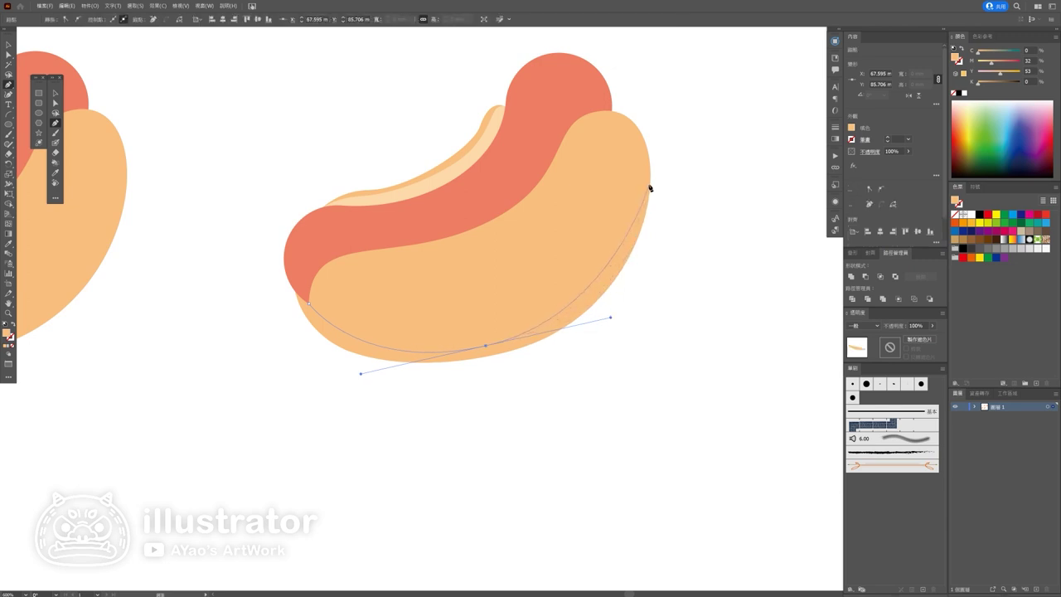
{"action": "left_click_drag", "start_coordinate": [646, 146], "coordinate": [641, 77]}
Step: Close the shape around the bun's lower side and Intersect it with the bun into a crescent
{"action": "left_click", "coordinate": [725, 182]}
{"action": "left_click", "coordinate": [706, 446]}
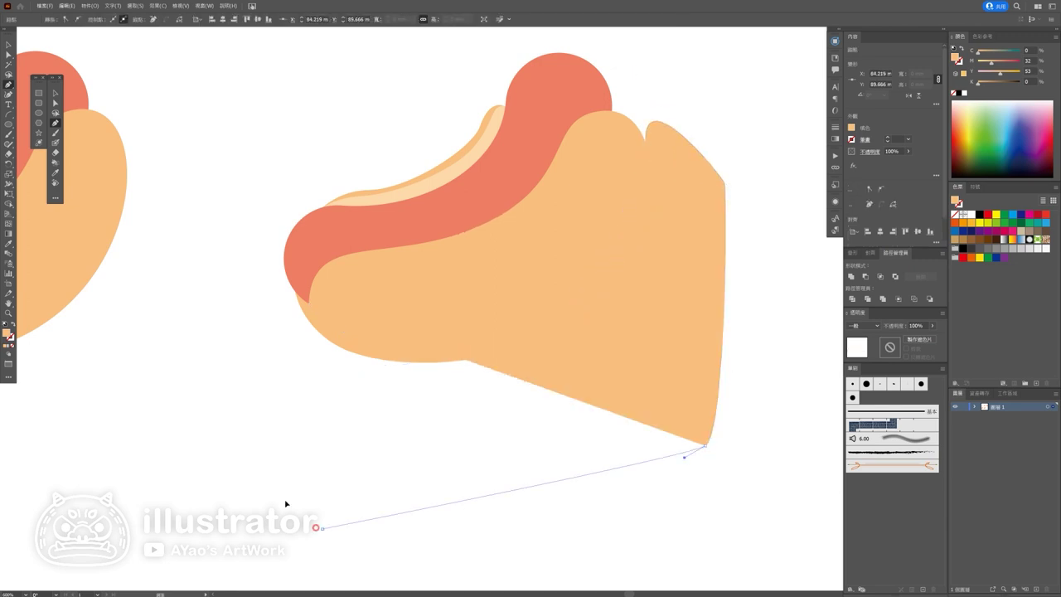
{"action": "left_click", "coordinate": [322, 528]}
{"action": "left_click_drag", "start_coordinate": [229, 400], "coordinate": [232, 319]}
{"action": "left_click", "coordinate": [231, 316]}
{"action": "left_click", "coordinate": [309, 303]}
{"action": "left_click", "coordinate": [539, 419], "text": "ctrl+shift"}
{"action": "left_click", "coordinate": [880, 276]}
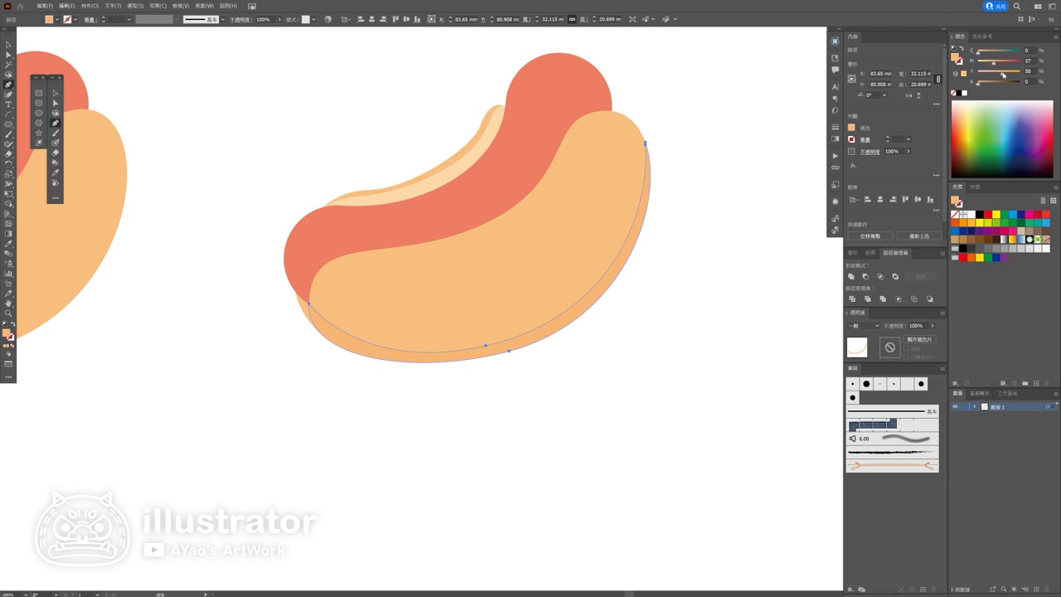
{"action": "left_click", "coordinate": [535, 441]}
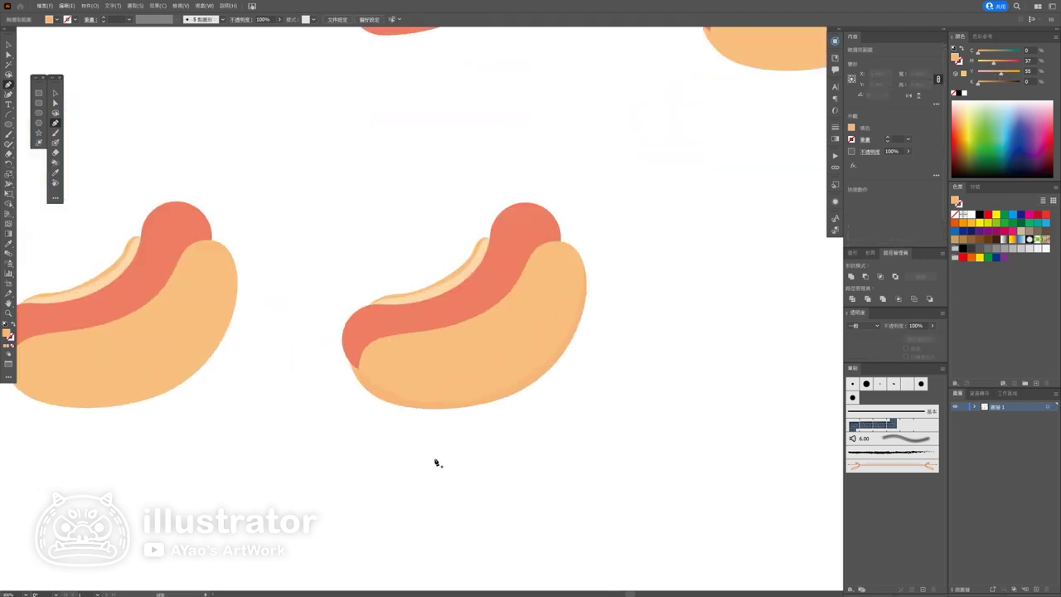
Step: Pen a second curved path along the bun's bottom and up its right side
{"action": "left_click", "coordinate": [313, 316]}
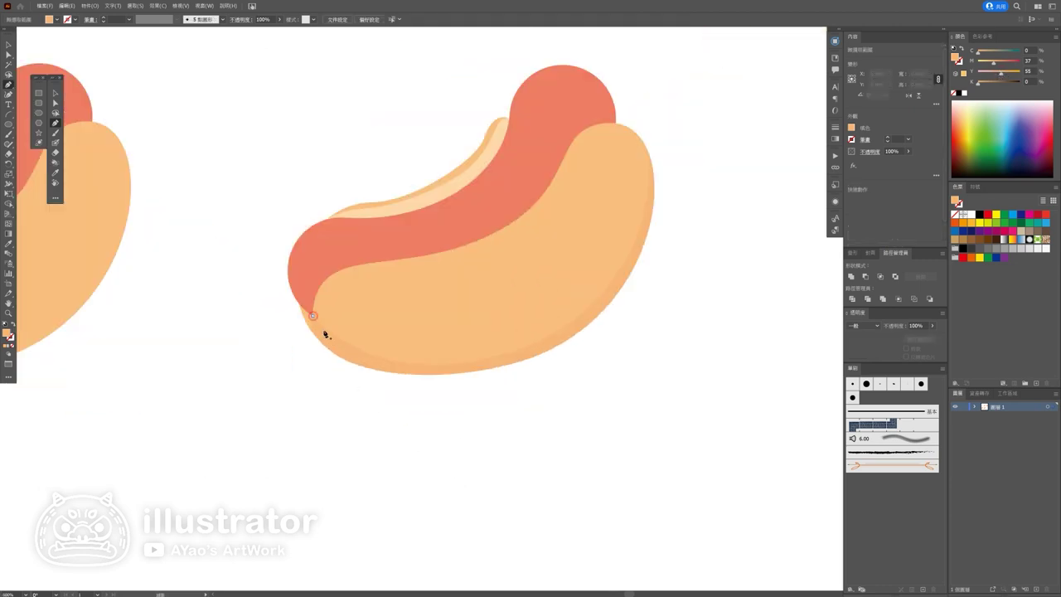
{"action": "left_click_drag", "start_coordinate": [393, 369], "coordinate": [465, 384]}
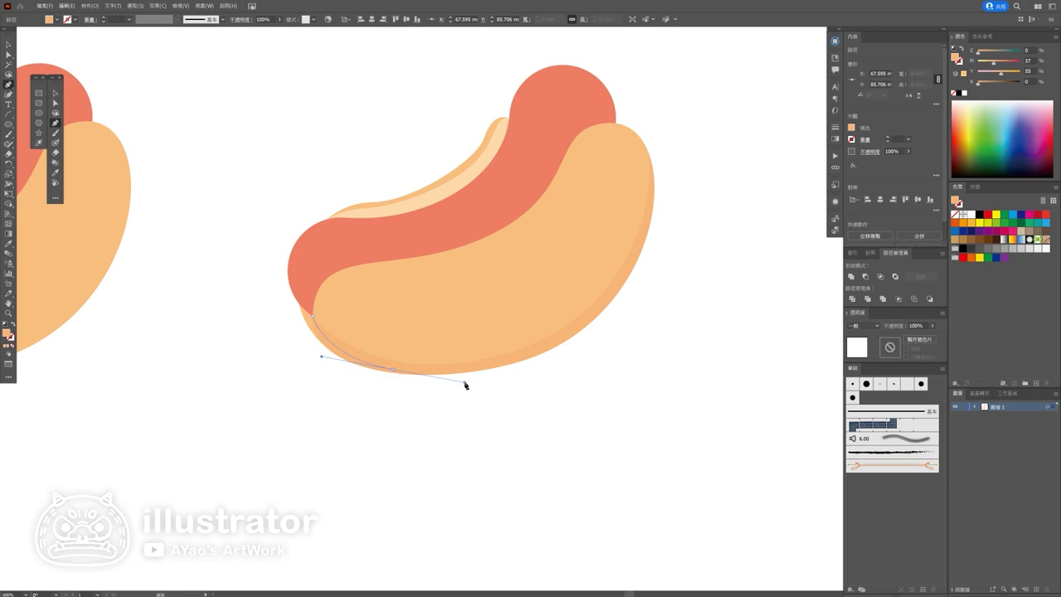
{"action": "left_click_drag", "start_coordinate": [564, 337], "coordinate": [586, 323]}
{"action": "left_click_drag", "start_coordinate": [623, 289], "coordinate": [644, 231]}
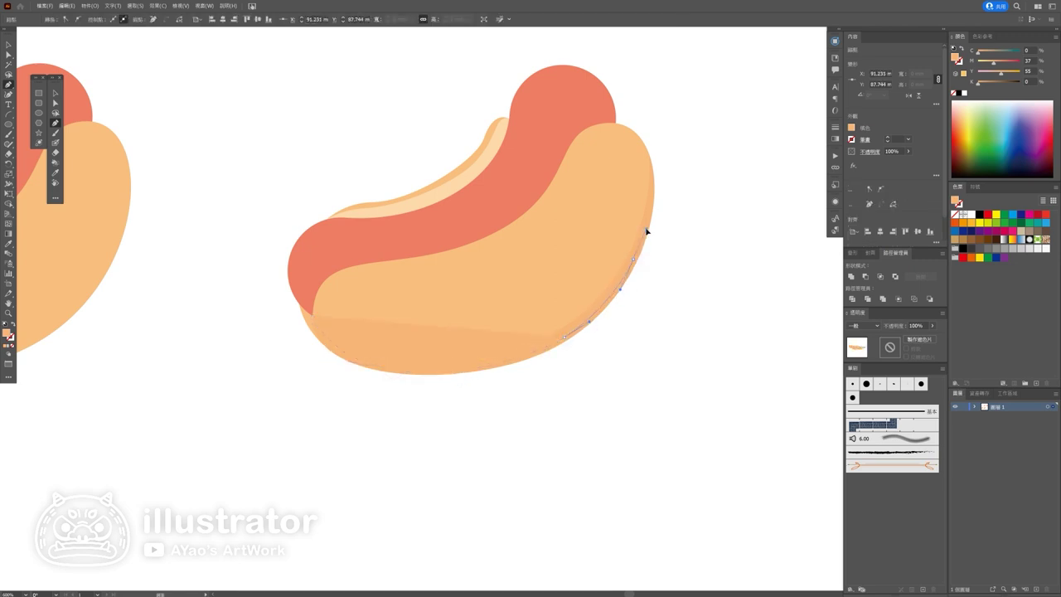
{"action": "left_click_drag", "start_coordinate": [649, 157], "coordinate": [642, 123]}
{"action": "left_click_drag", "start_coordinate": [611, 525], "coordinate": [457, 525]}
{"action": "left_click", "coordinate": [214, 387]}
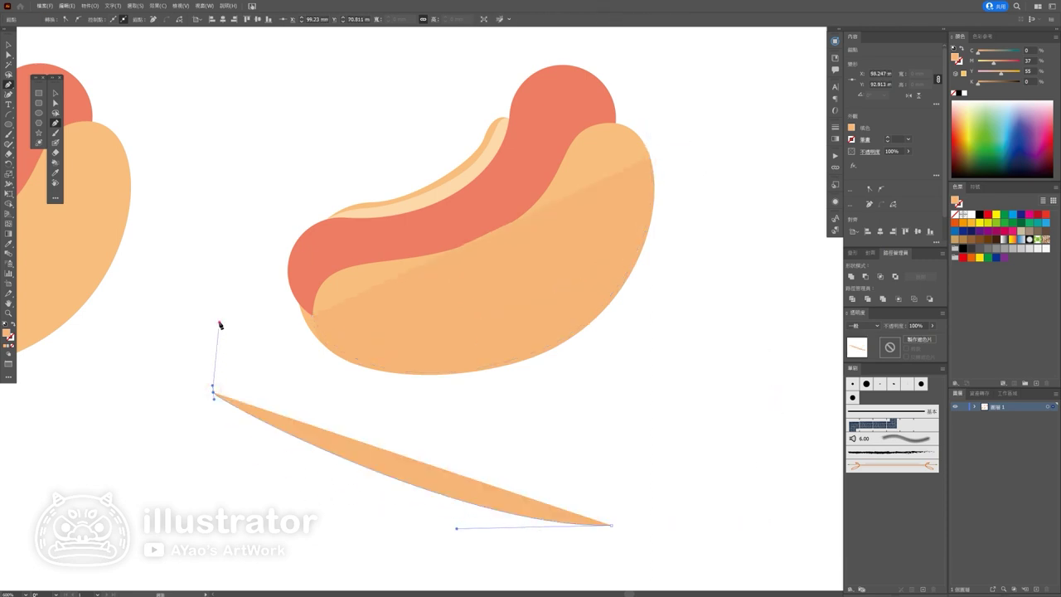
{"action": "left_click", "coordinate": [218, 323]}
{"action": "key", "text": "ctrl+z"}
{"action": "key", "text": "ctrl+z"}
{"action": "key", "text": "ctrl+z"}
{"action": "key", "text": "ctrl+z"}
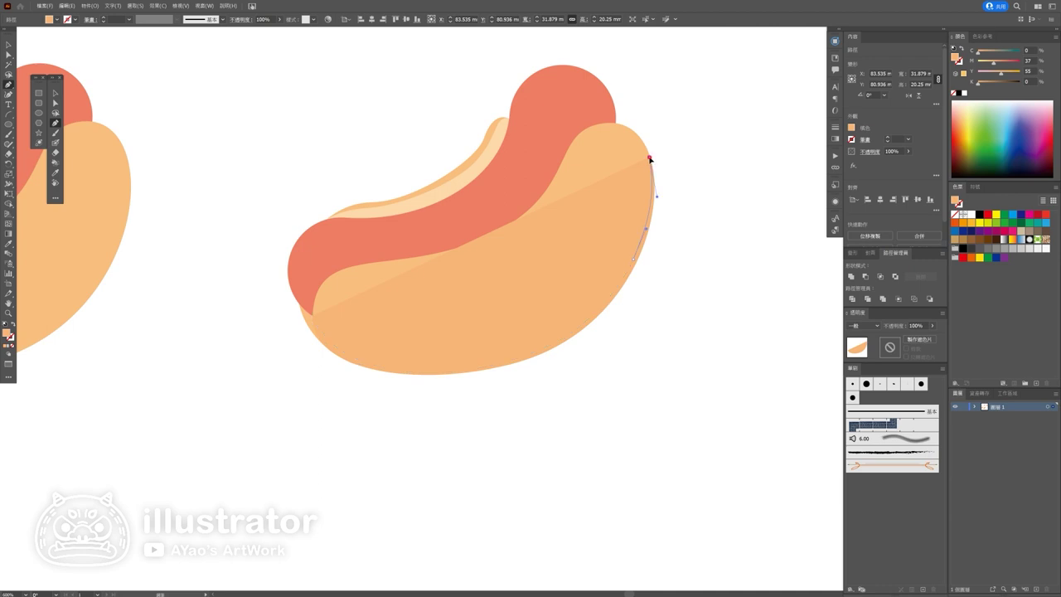
Step: Enclose the area below the bun, Intersect with the bun, and darken the band to M 49
{"action": "left_click", "coordinate": [715, 193]}
{"action": "left_click", "coordinate": [706, 503]}
{"action": "left_click", "coordinate": [292, 514]}
{"action": "left_click", "coordinate": [250, 362]}
{"action": "left_click", "coordinate": [249, 322]}
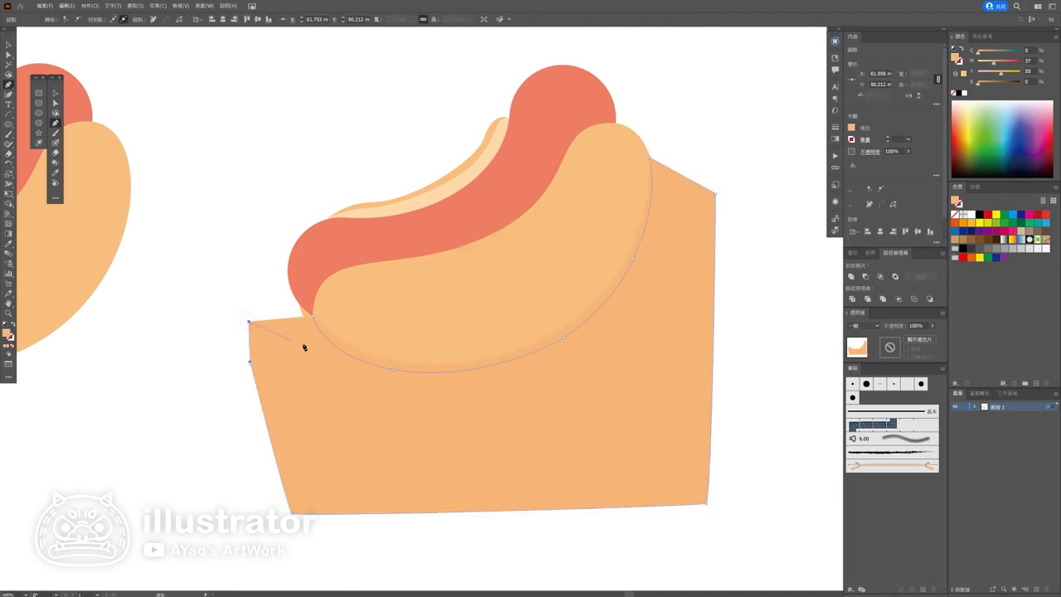
{"action": "left_click", "coordinate": [314, 317]}
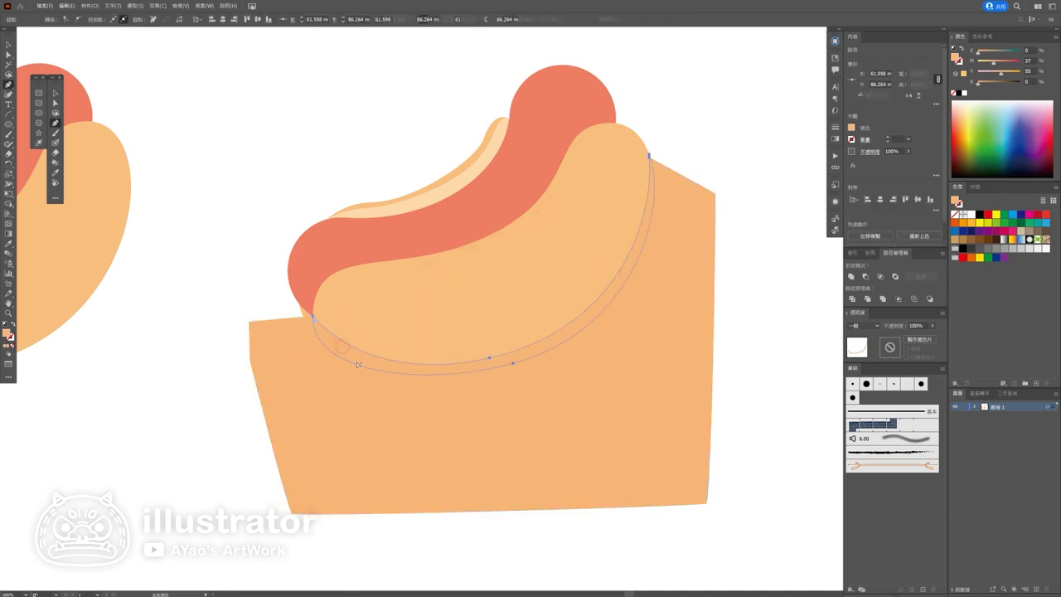
{"action": "left_click", "coordinate": [592, 413], "text": "ctrl+shift"}
{"action": "left_click", "coordinate": [880, 277]}
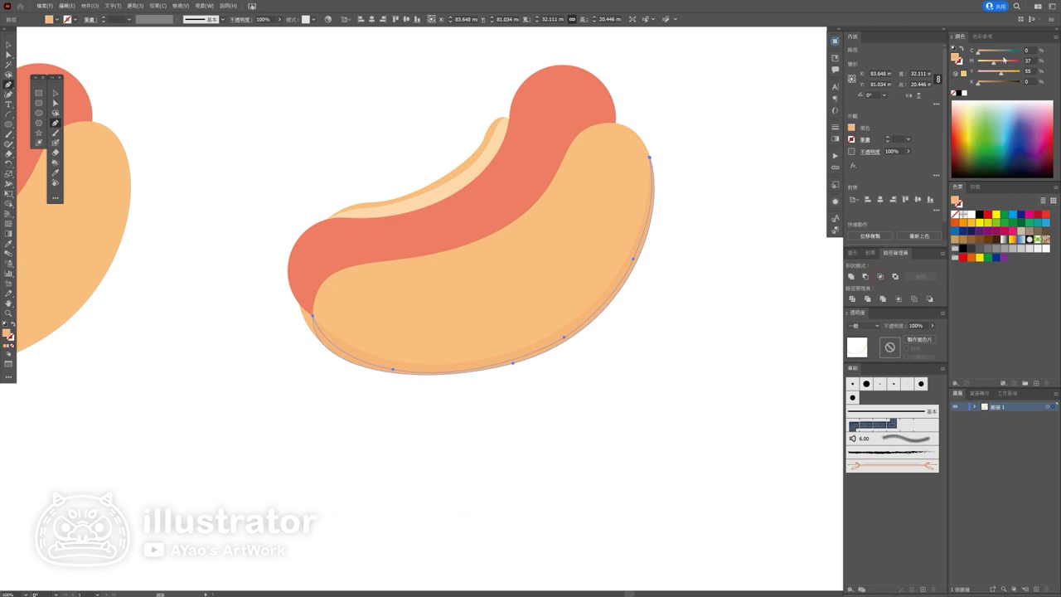
{"action": "left_click_drag", "start_coordinate": [992, 61], "coordinate": [998, 61]}
{"action": "left_click", "coordinate": [527, 494], "text": "ctrl"}
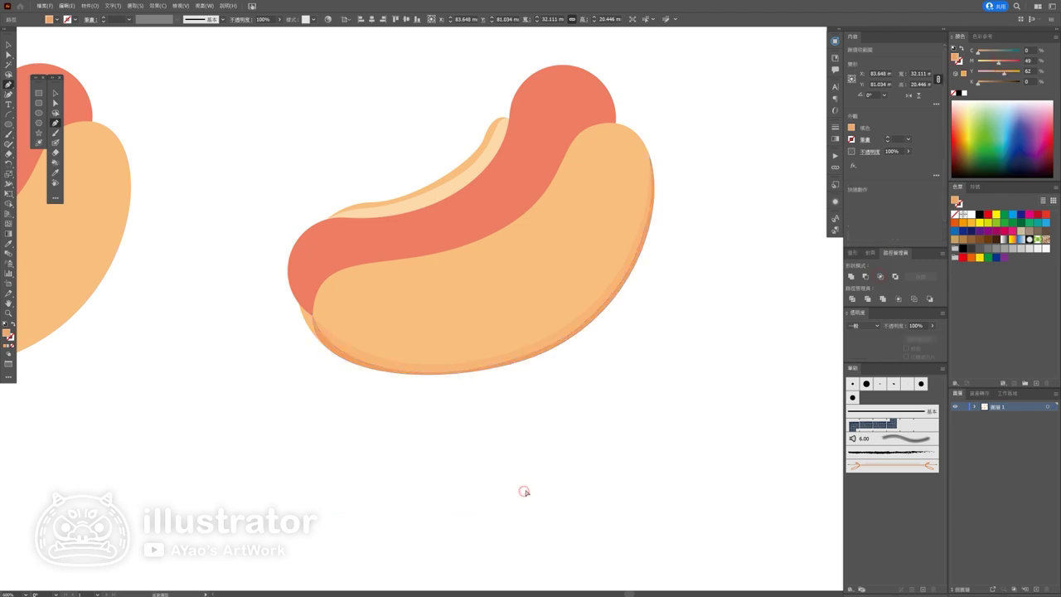
Step: Lift and reshape the bottom band's edge points in the middle and right
{"action": "scroll", "coordinate": [527, 494], "scroll_direction": "down", "scroll_amount": 3, "text": "alt"}
{"action": "scroll", "coordinate": [528, 492], "scroll_direction": "down", "scroll_amount": 2, "text": "alt"}
{"action": "scroll", "coordinate": [519, 476], "scroll_direction": "up", "scroll_amount": 3, "text": "alt"}
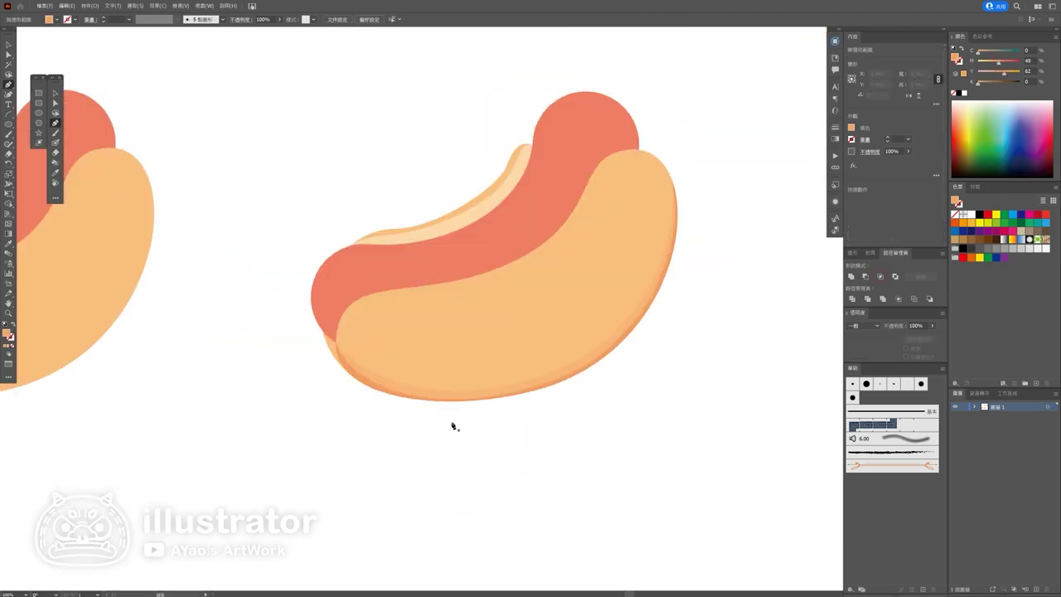
{"action": "left_click", "coordinate": [519, 388]}
{"action": "left_click_drag", "start_coordinate": [513, 386], "coordinate": [511, 374]}
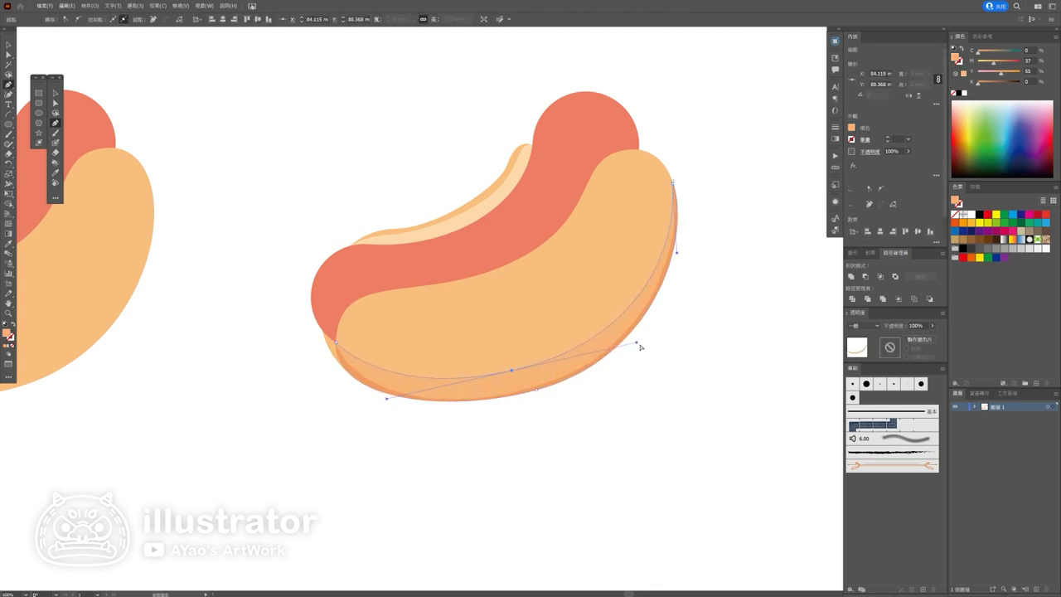
{"action": "left_click_drag", "start_coordinate": [638, 344], "coordinate": [632, 335]}
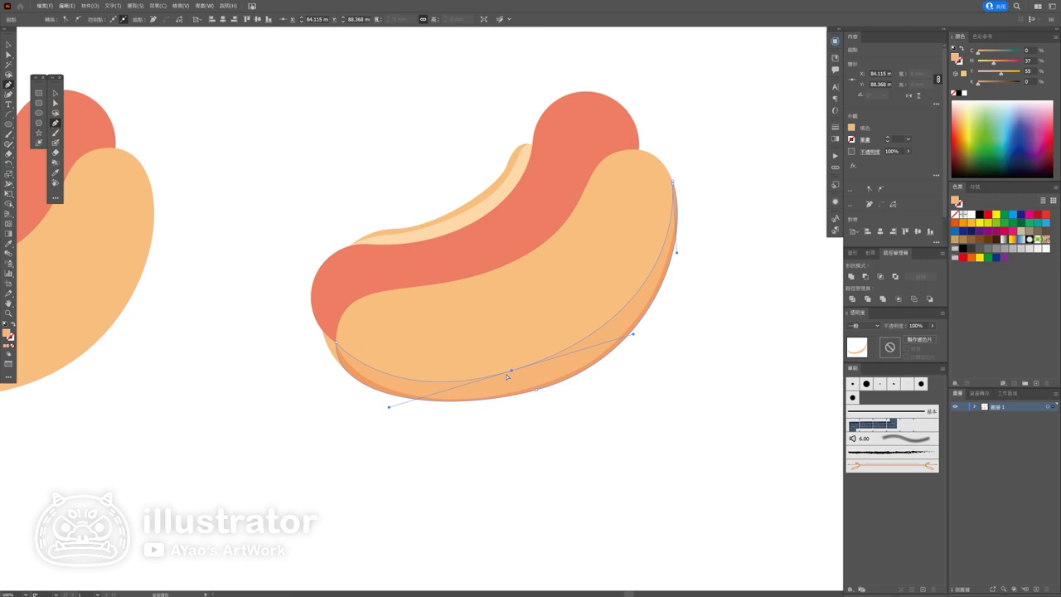
{"action": "left_click_drag", "start_coordinate": [511, 371], "coordinate": [514, 368]}
{"action": "left_click", "coordinate": [534, 391], "text": "ctrl"}
Step: Raise the band's lower points slightly to smooth its curve
{"action": "left_click_drag", "start_coordinate": [416, 397], "coordinate": [415, 392]}
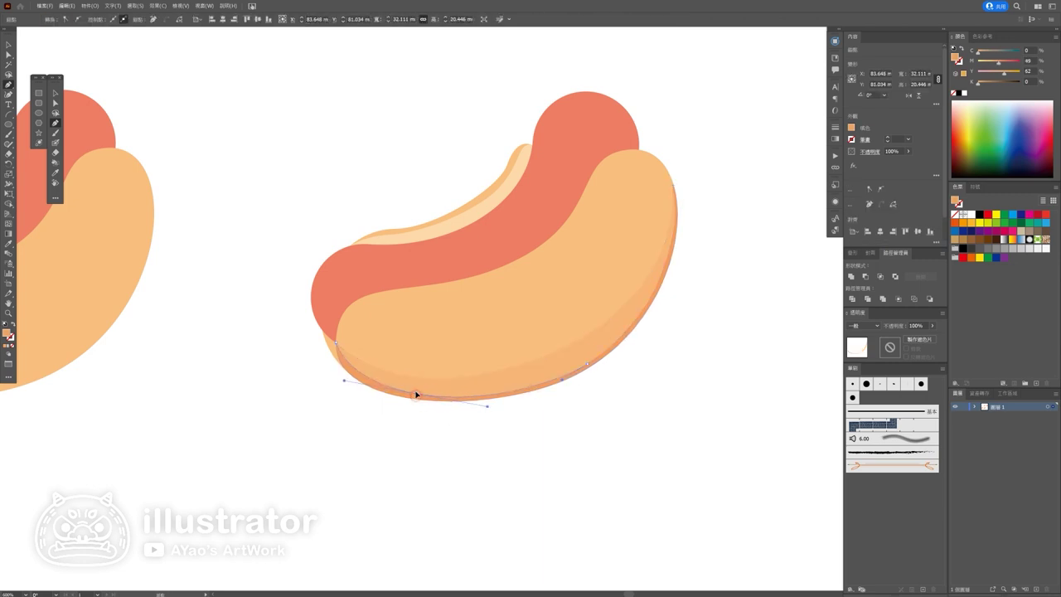
{"action": "left_click_drag", "start_coordinate": [588, 365], "coordinate": [587, 360]}
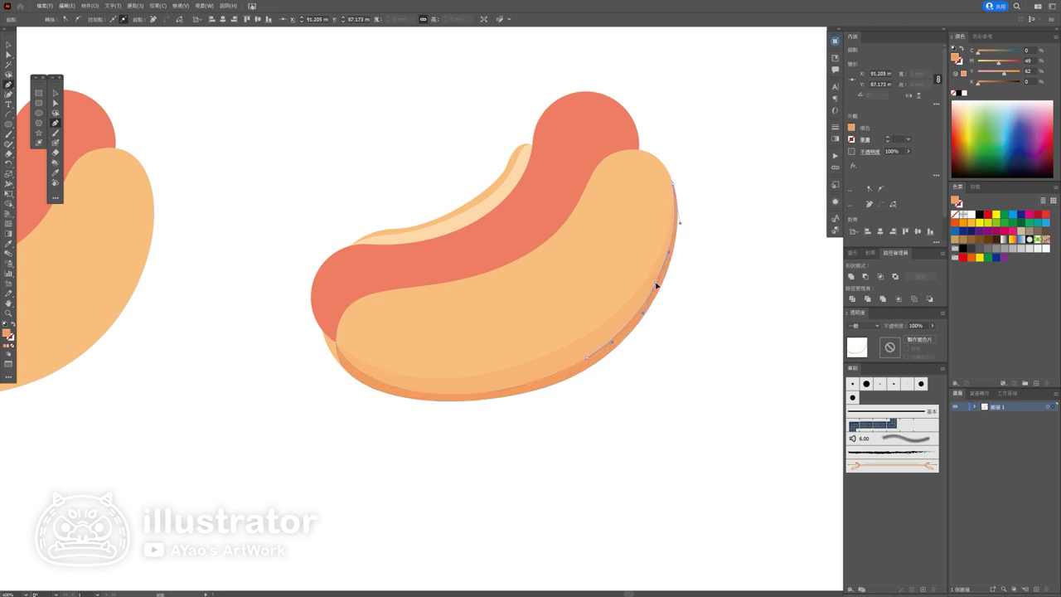
{"action": "left_click", "coordinate": [692, 358]}
{"action": "scroll", "coordinate": [693, 367], "scroll_direction": "down", "scroll_amount": 5}
{"action": "scroll", "coordinate": [694, 367], "scroll_direction": "up", "scroll_amount": 5}
{"action": "scroll", "coordinate": [561, 372], "scroll_direction": "up", "scroll_amount": 3}
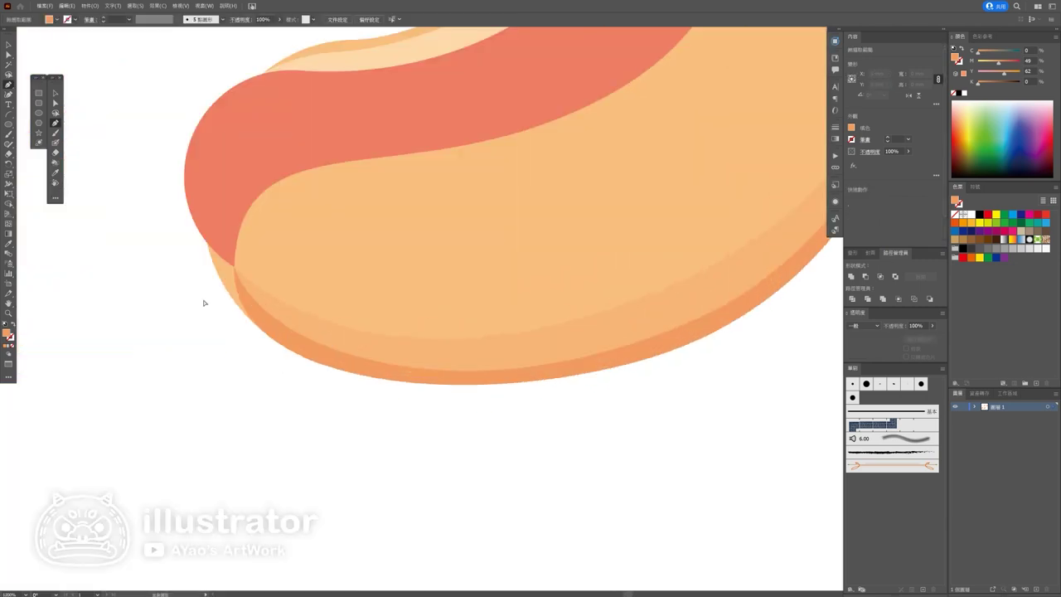
Step: Draw a pentagon over the bun's left edge and intersect it with the bun shape
{"action": "left_click", "coordinate": [219, 271], "text": "ctrl"}
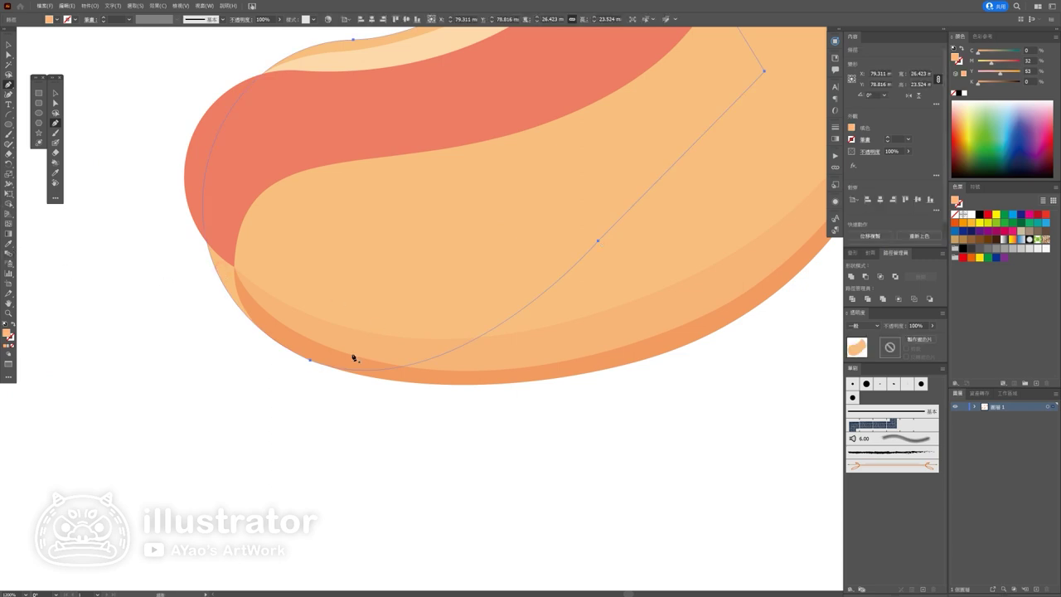
{"action": "left_click", "coordinate": [228, 396], "text": "ctrl"}
{"action": "left_click", "coordinate": [181, 204]}
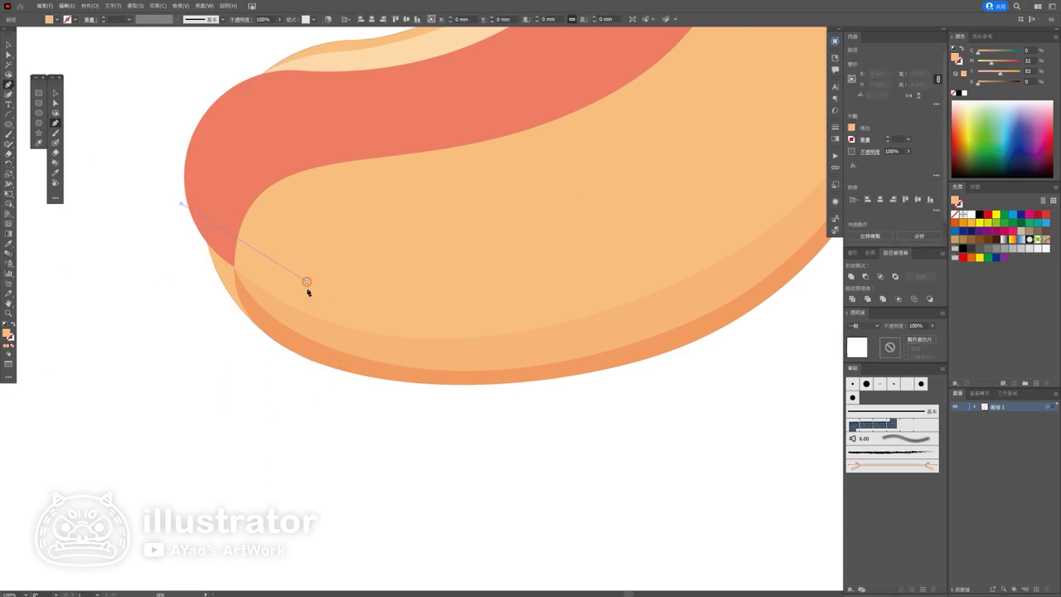
{"action": "left_click", "coordinate": [302, 313]}
{"action": "left_click", "coordinate": [291, 395]}
{"action": "left_click", "coordinate": [106, 341]}
{"action": "left_click", "coordinate": [148, 256]}
{"action": "left_click", "coordinate": [408, 192]}
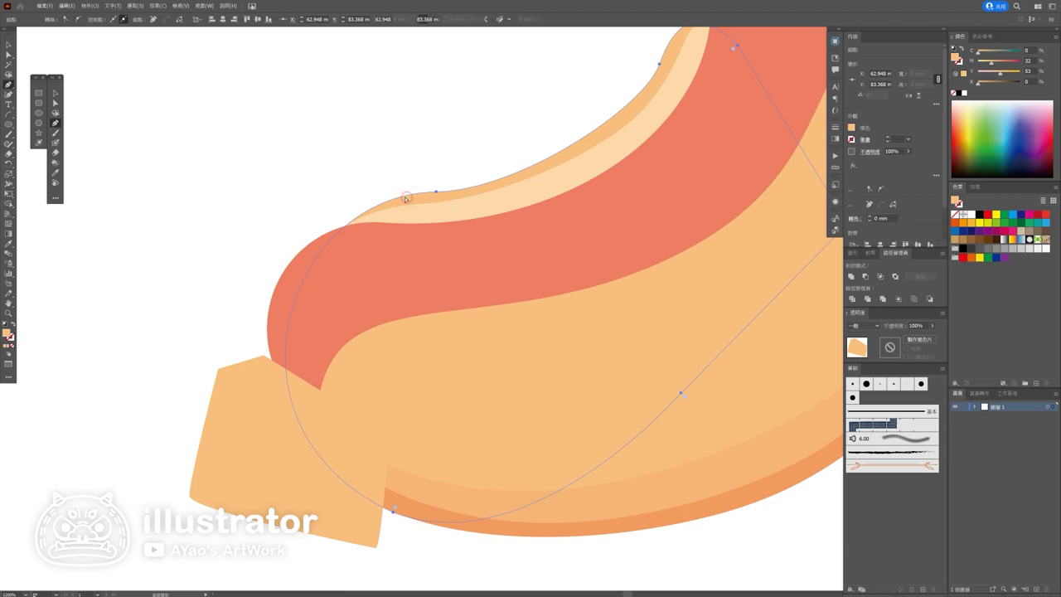
{"action": "left_click", "coordinate": [244, 467], "text": "shift"}
{"action": "left_click", "coordinate": [881, 277]}
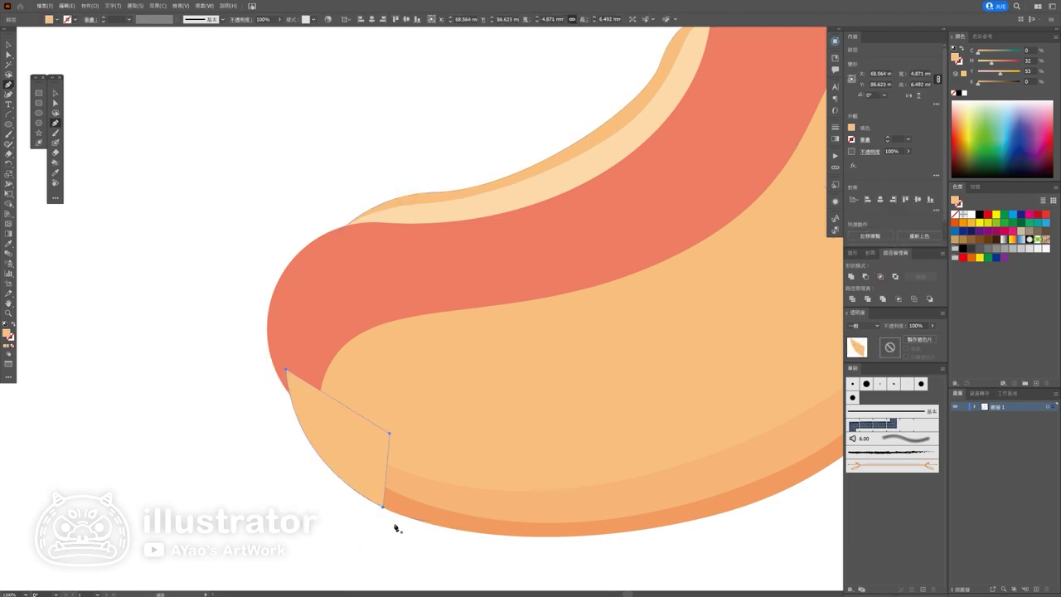
Step: Fill the intersected piece with a bun colour sampled with the Eyedropper
{"action": "left_click", "coordinate": [8, 243]}
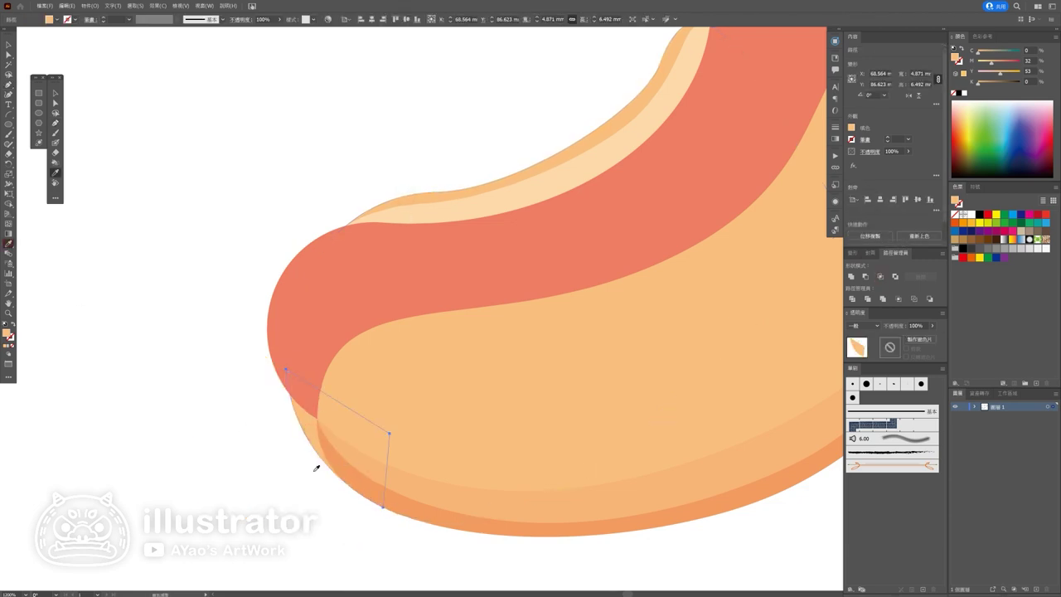
{"action": "left_click", "coordinate": [344, 468]}
{"action": "scroll", "coordinate": [249, 473], "scroll_direction": "down", "scroll_amount": 5}
{"action": "left_click_drag", "start_coordinate": [254, 473], "coordinate": [398, 402]}
{"action": "scroll", "coordinate": [402, 410], "scroll_direction": "down", "scroll_amount": 2}
{"action": "scroll", "coordinate": [404, 414], "scroll_direction": "up", "scroll_amount": 3}
{"action": "scroll", "coordinate": [419, 369], "scroll_direction": "up", "scroll_amount": 3}
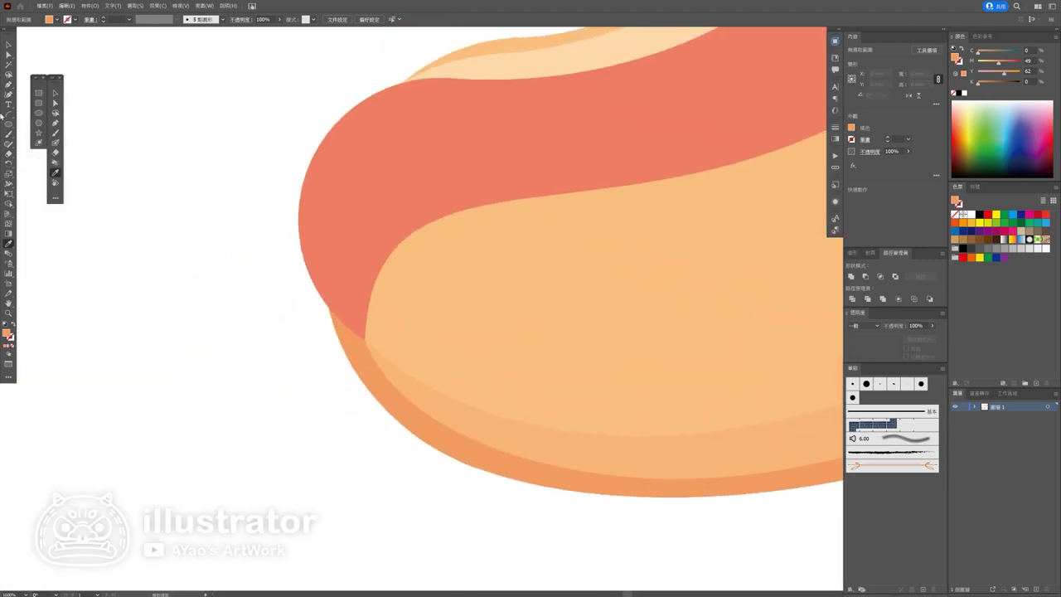
Step: Pen-draw a deeper-orange corner piece at the sausage's lower end, sent behind the sausage
{"action": "left_click", "coordinate": [8, 83]}
{"action": "scroll", "coordinate": [379, 332], "scroll_direction": "up", "scroll_amount": 3}
{"action": "scroll", "coordinate": [184, 245], "scroll_direction": "up", "scroll_amount": 2}
{"action": "left_click", "coordinate": [189, 238]}
{"action": "mouse_move", "coordinate": [306, 362]}
{"action": "left_mouse_down"}
{"action": "mouse_move", "coordinate": [362, 402]}
{"action": "mouse_move", "coordinate": [359, 288]}
{"action": "left_mouse_up"}
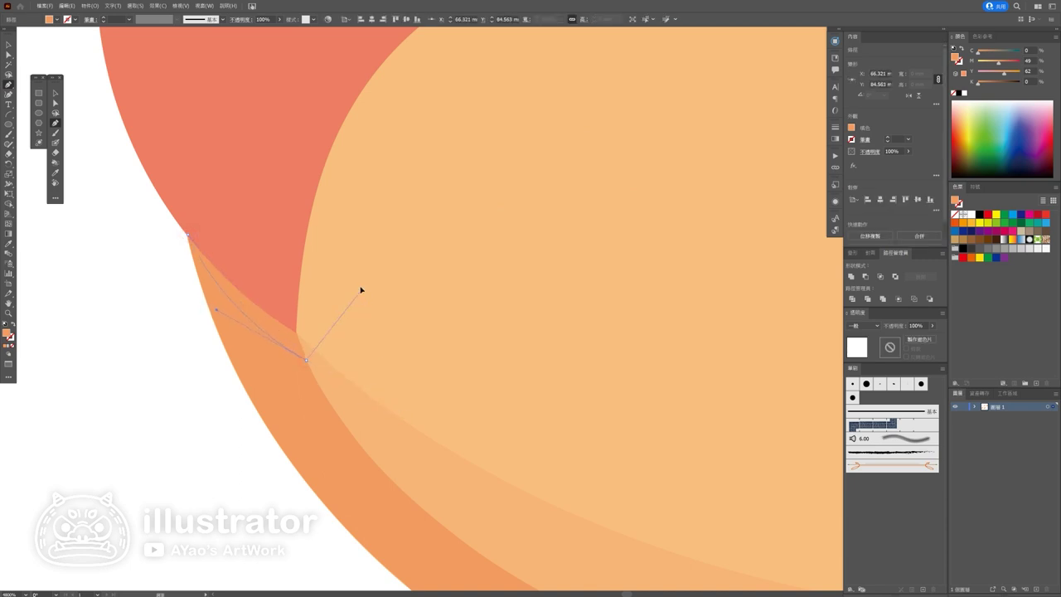
{"action": "left_click", "coordinate": [189, 238]}
{"action": "left_click_drag", "start_coordinate": [1003, 66], "coordinate": [1007, 71]}
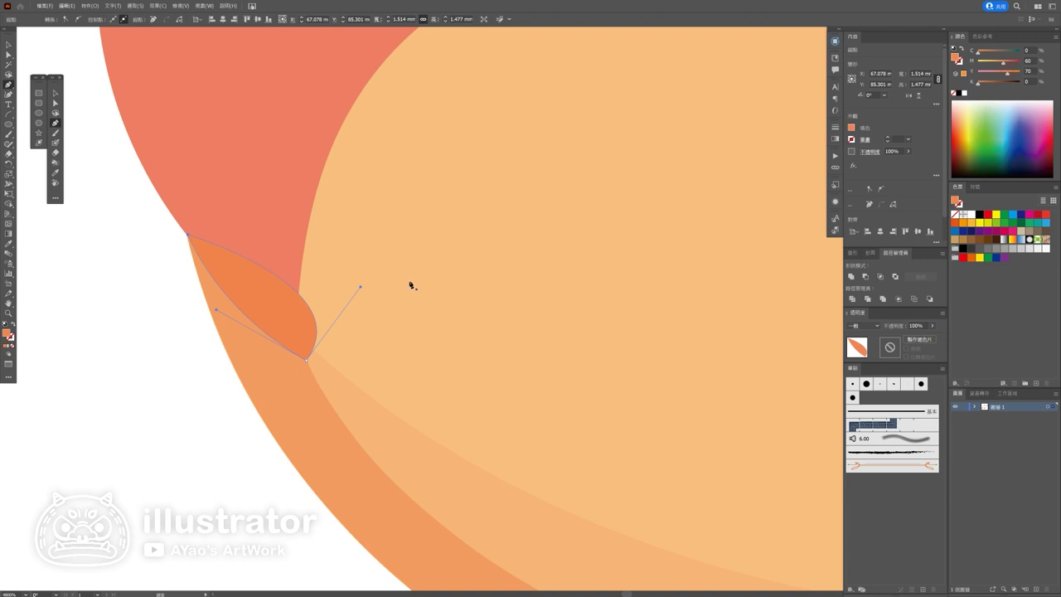
{"action": "key", "text": "ctrl+bracketleft"}
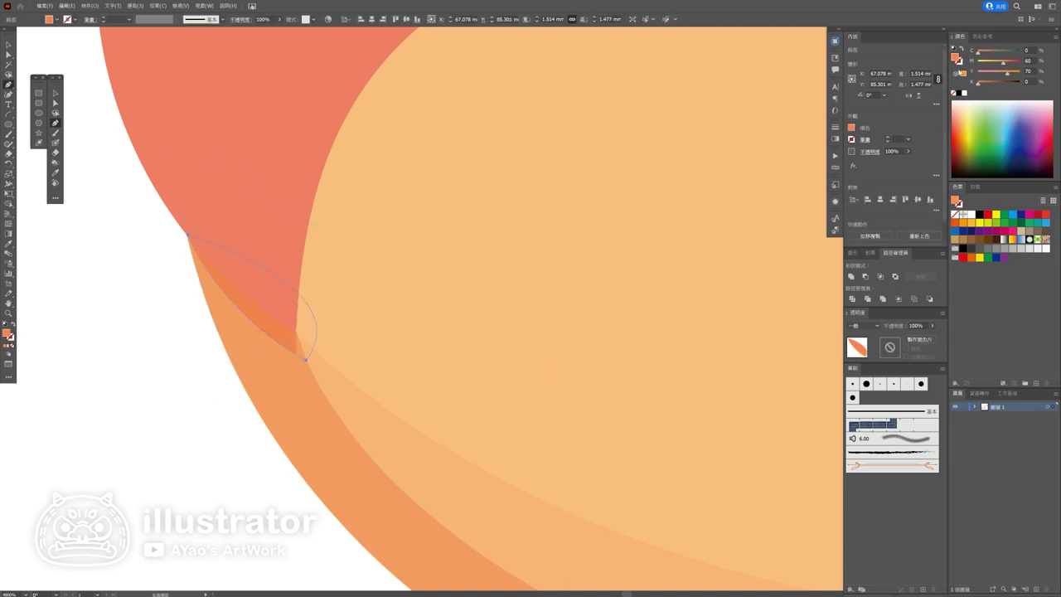
{"action": "left_click", "coordinate": [1008, 64]}
{"action": "key", "text": "ctrl+shift+a"}
{"action": "scroll", "coordinate": [230, 438], "scroll_direction": "down", "scroll_amount": 3}
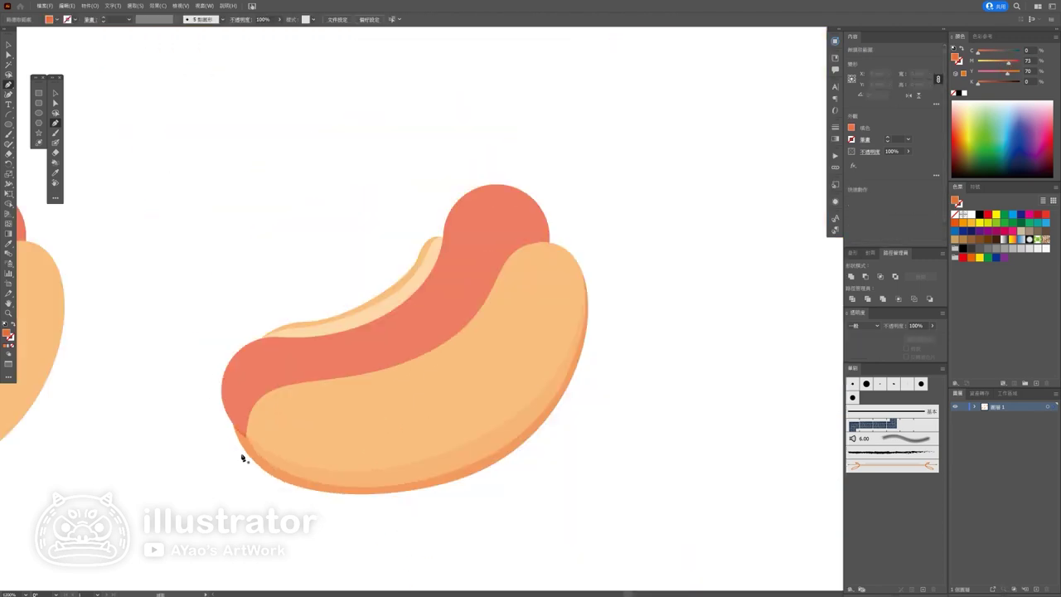
Step: Pen-draw a closed shape along the top edge of the right hot dog's sausage
{"action": "scroll", "coordinate": [242, 455], "scroll_direction": "down", "scroll_amount": 2}
{"action": "scroll", "coordinate": [488, 332], "scroll_direction": "up", "scroll_amount": 3}
{"action": "scroll", "coordinate": [445, 310], "scroll_direction": "up", "scroll_amount": 2}
{"action": "scroll", "coordinate": [499, 346], "scroll_direction": "down", "scroll_amount": 2}
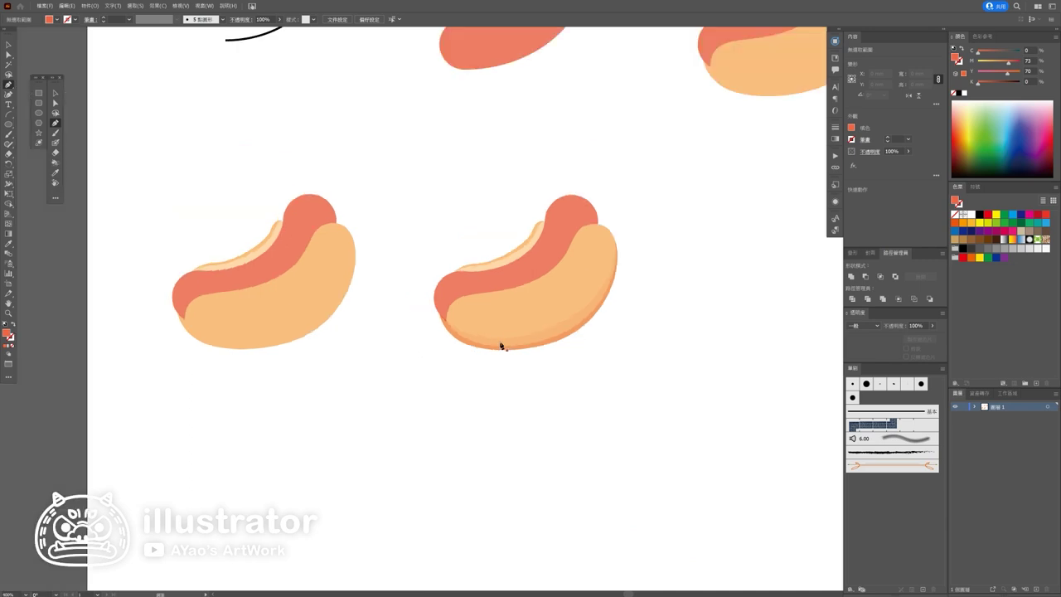
{"action": "scroll", "coordinate": [533, 361], "scroll_direction": "up", "scroll_amount": 1}
{"action": "scroll", "coordinate": [462, 280], "scroll_direction": "up", "scroll_amount": 1}
{"action": "scroll", "coordinate": [452, 321], "scroll_direction": "up", "scroll_amount": 2}
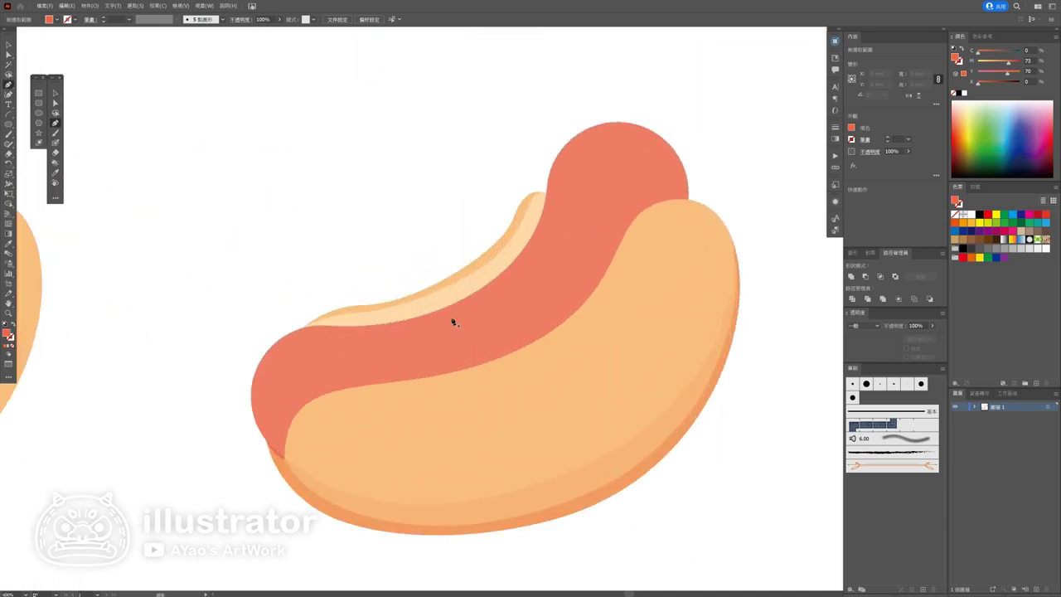
{"action": "scroll", "coordinate": [297, 329], "scroll_direction": "up", "scroll_amount": 2}
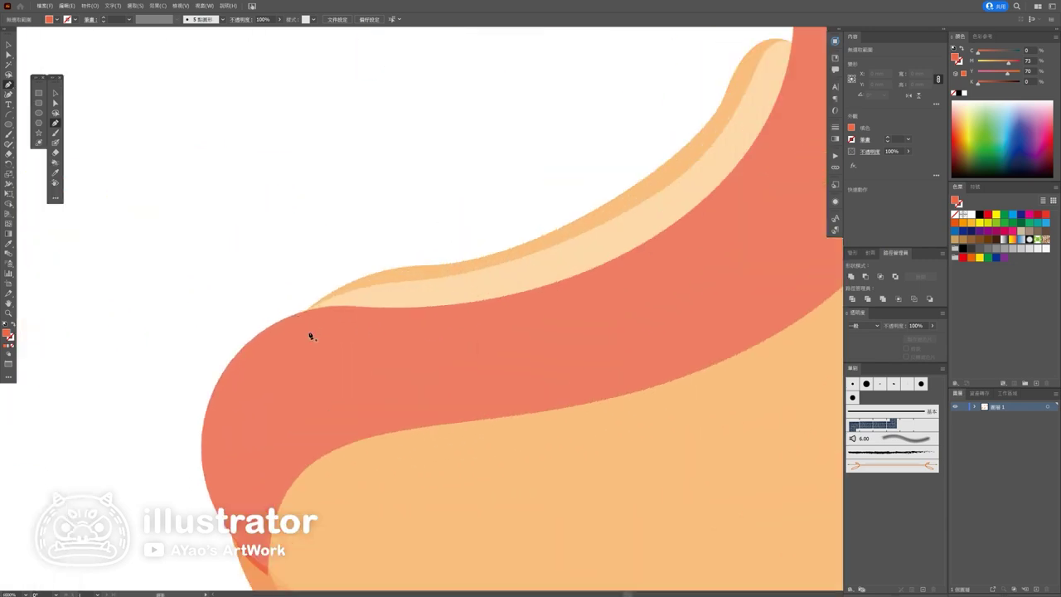
{"action": "left_click", "coordinate": [301, 316]}
{"action": "left_click_drag", "start_coordinate": [365, 293], "coordinate": [420, 295]}
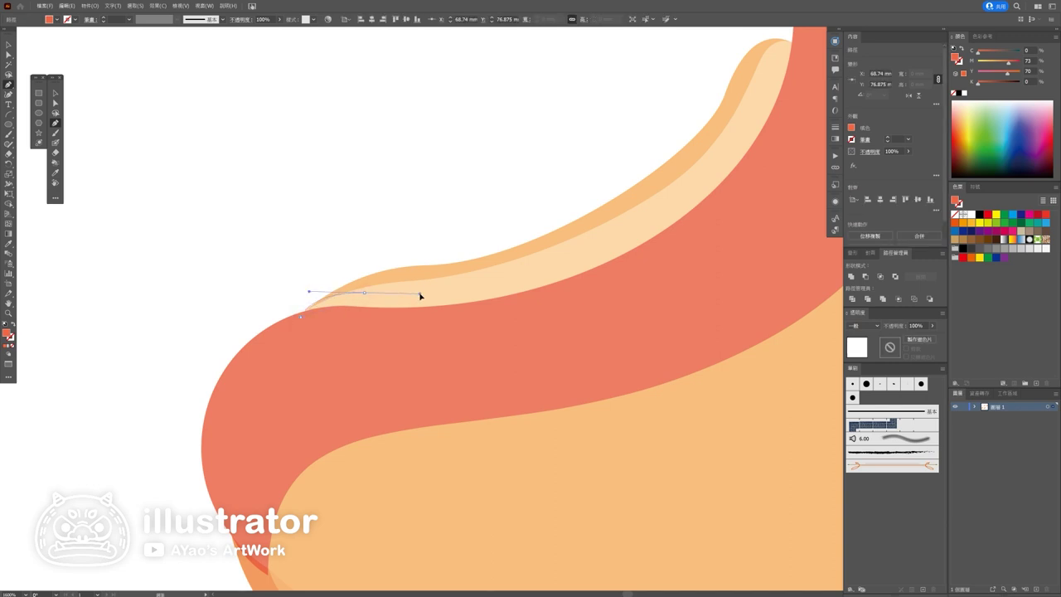
{"action": "mouse_move", "coordinate": [572, 264]}
{"action": "left_mouse_down"}
{"action": "mouse_move", "coordinate": [670, 234]}
{"action": "mouse_move", "coordinate": [453, 363]}
{"action": "left_mouse_up"}
{"action": "left_click_drag", "start_coordinate": [507, 291], "coordinate": [527, 237]}
{"action": "left_click", "coordinate": [554, 192]}
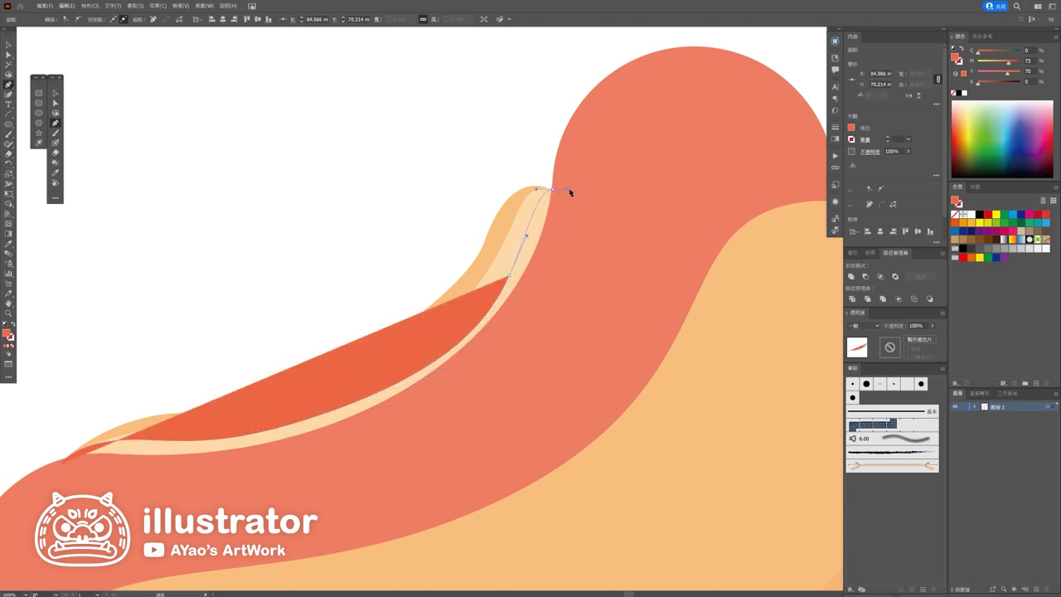
{"action": "left_click_drag", "start_coordinate": [71, 527], "coordinate": [332, 403]}
{"action": "left_click", "coordinate": [329, 396]}
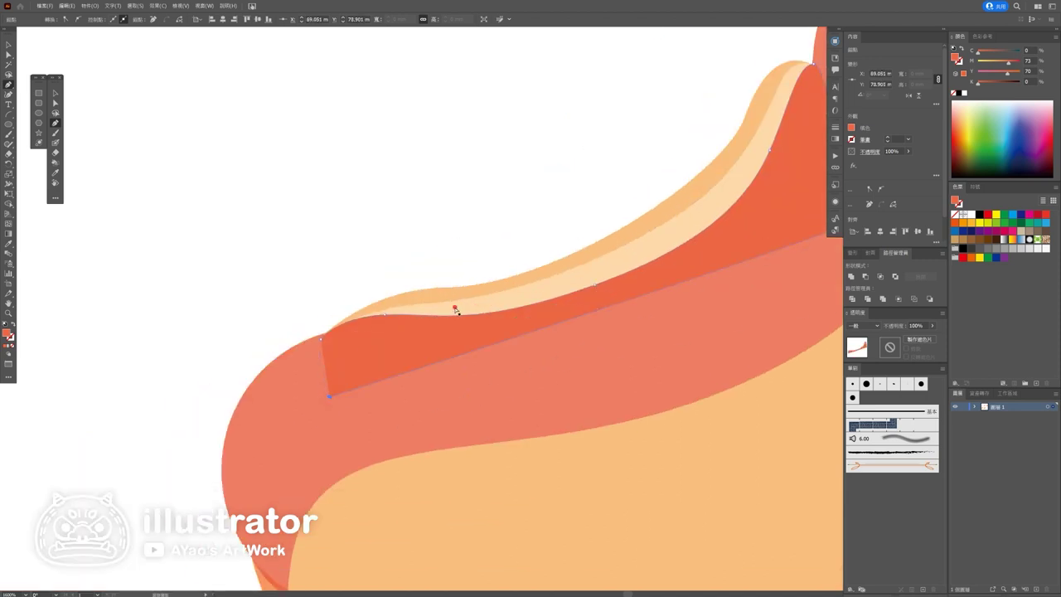
Step: Intersect it with the sausage and fill it with a slightly darker sampled bun peach
{"action": "left_click", "coordinate": [880, 276]}
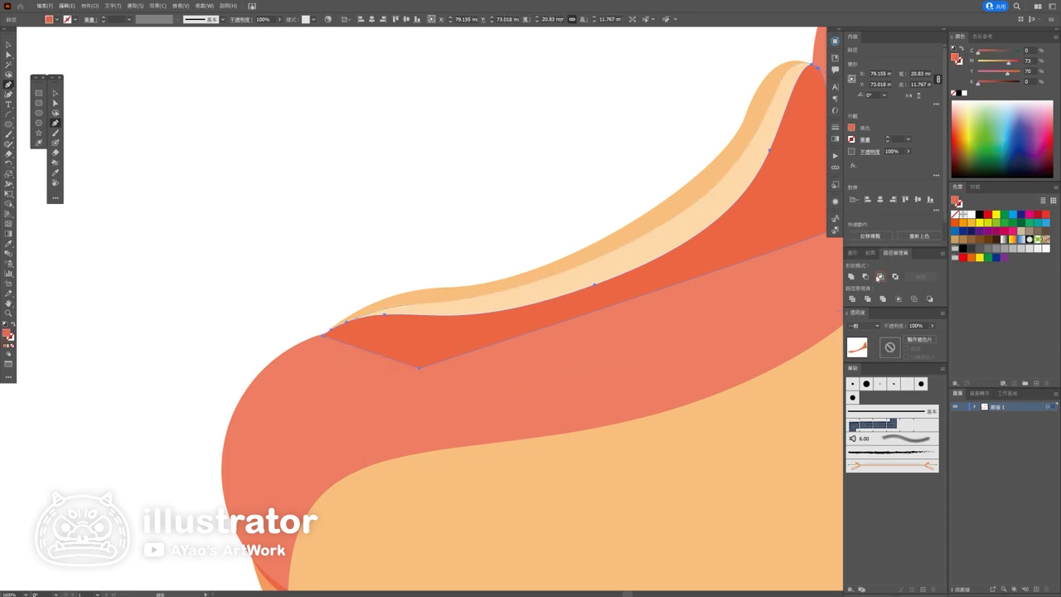
{"action": "key", "text": "i"}
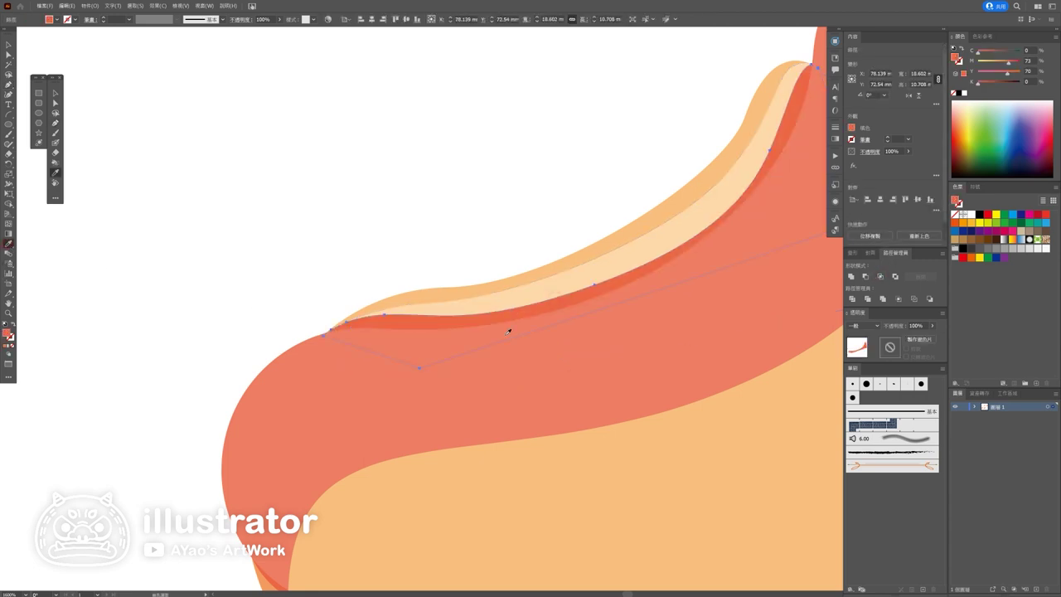
{"action": "left_click", "coordinate": [524, 299]}
{"action": "left_click_drag", "start_coordinate": [987, 63], "coordinate": [992, 66]}
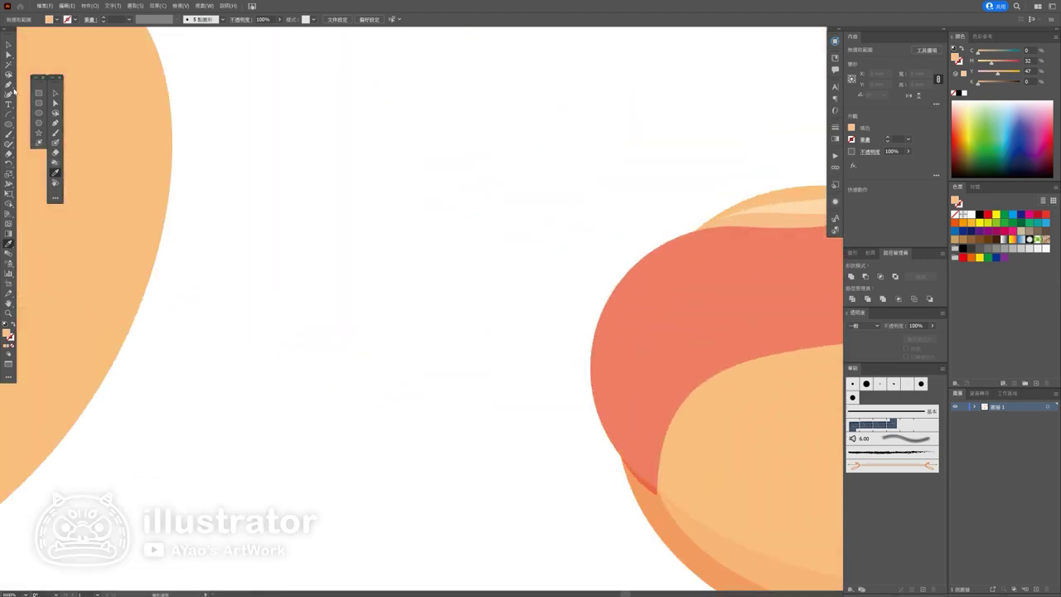
Step: Pen-draw a closed shape over the back bun's upper-left end
{"action": "left_click", "coordinate": [10, 84]}
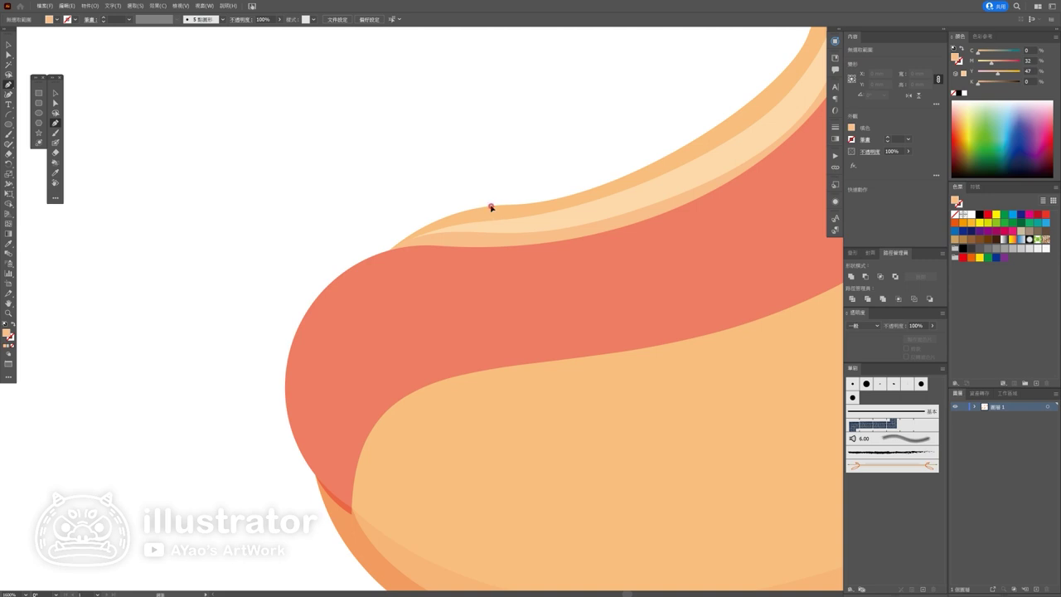
{"action": "left_click", "coordinate": [491, 205]}
{"action": "left_click", "coordinate": [518, 245]}
{"action": "left_click", "coordinate": [452, 311]}
{"action": "left_click", "coordinate": [230, 290]}
{"action": "left_click_drag", "start_coordinate": [323, 148], "coordinate": [364, 139]}
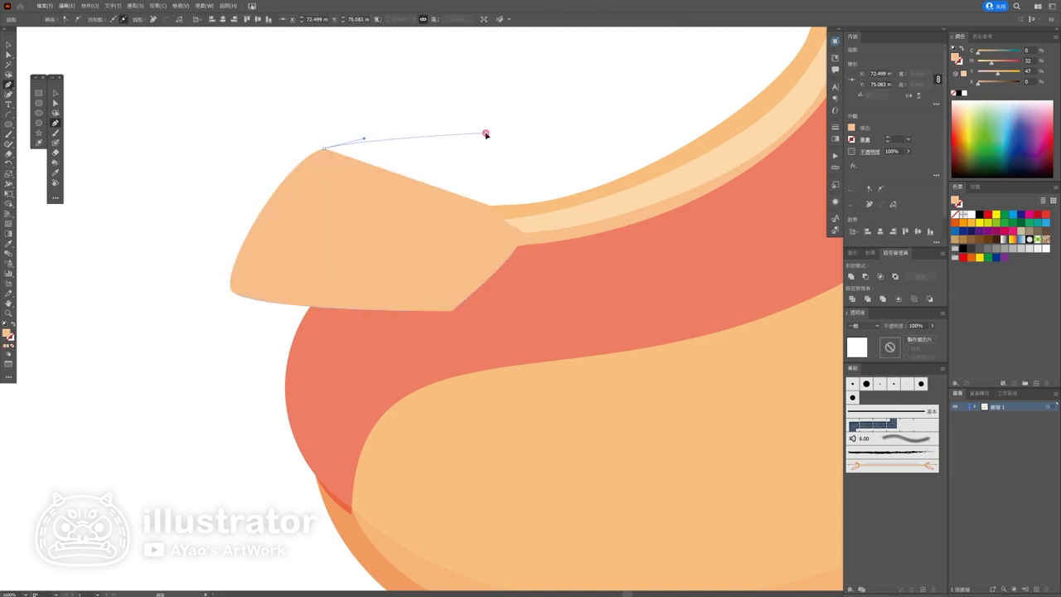
{"action": "left_click", "coordinate": [486, 133]}
{"action": "left_click", "coordinate": [491, 205]}
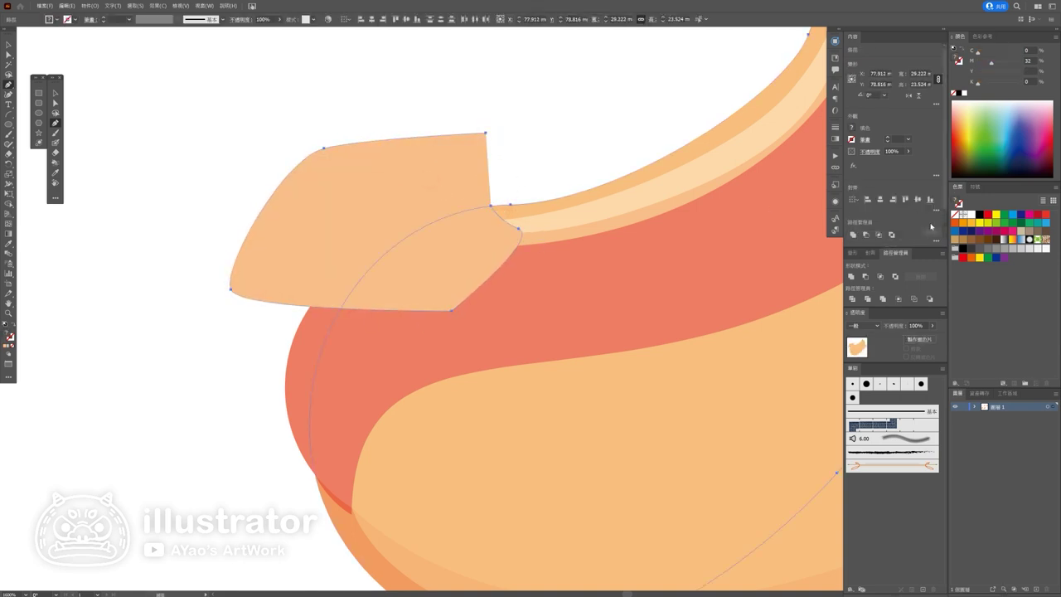
Step: Intersect the shape with the bun edge and make its orange slightly darker
{"action": "left_click", "coordinate": [880, 276]}
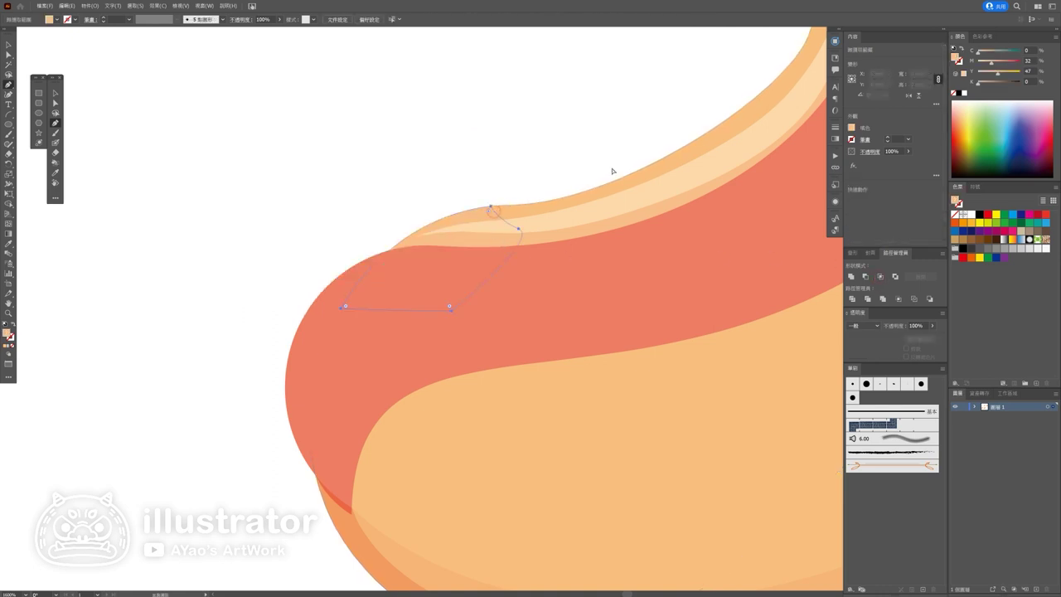
{"action": "left_click_drag", "start_coordinate": [996, 64], "coordinate": [994, 64]}
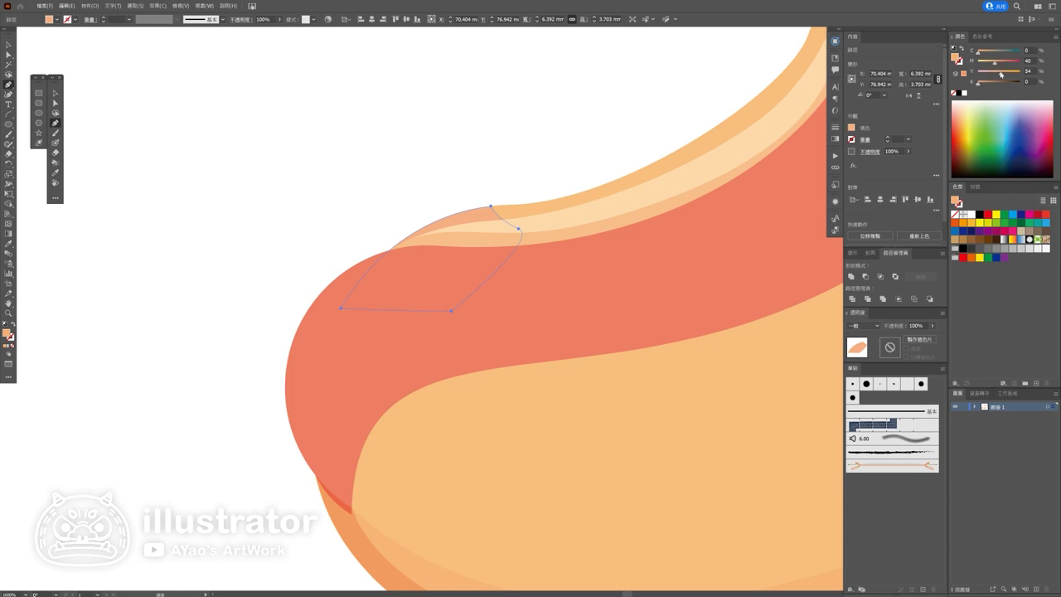
{"action": "left_click", "coordinate": [552, 123]}
{"action": "scroll", "coordinate": [616, 215], "scroll_direction": "down", "scroll_amount": 5}
{"action": "scroll", "coordinate": [658, 346], "scroll_direction": "down", "scroll_amount": 3}
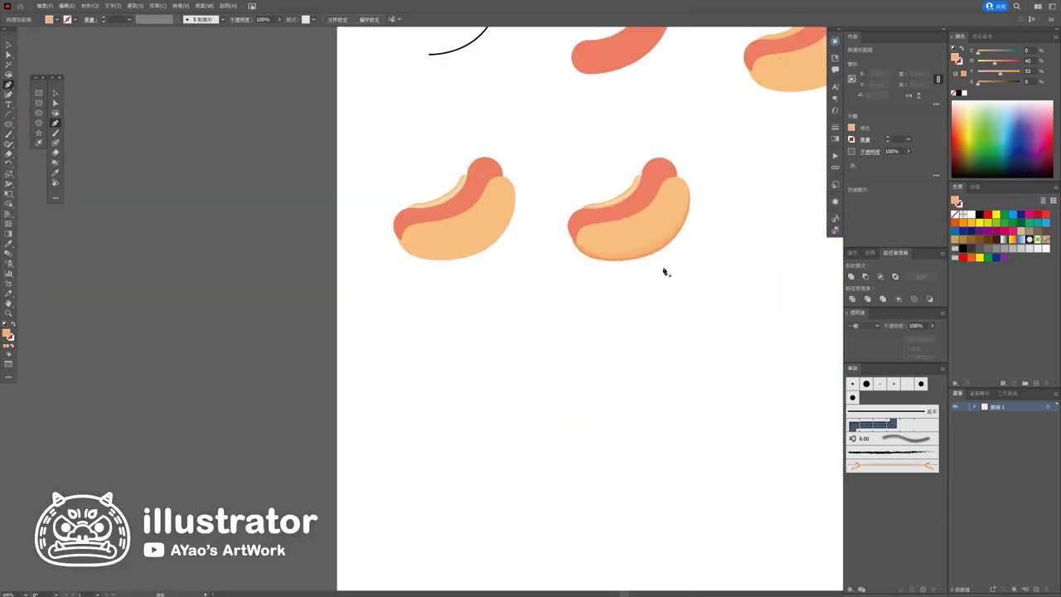
Step: Set the highlight colour to magenta 29 and yellow 48
{"action": "scroll", "coordinate": [664, 271], "scroll_direction": "up", "scroll_amount": 1}
{"action": "scroll", "coordinate": [573, 326], "scroll_direction": "up", "scroll_amount": 3}
{"action": "scroll", "coordinate": [575, 312], "scroll_direction": "up", "scroll_amount": 1}
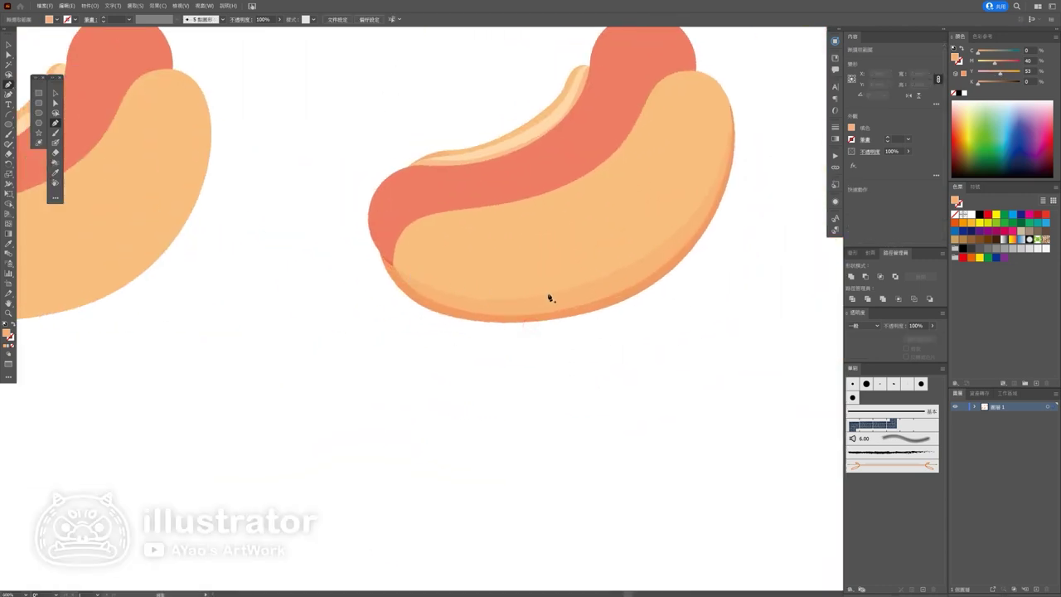
{"action": "scroll", "coordinate": [697, 209], "scroll_direction": "down", "scroll_amount": 1}
{"action": "scroll", "coordinate": [716, 182], "scroll_direction": "up", "scroll_amount": 1}
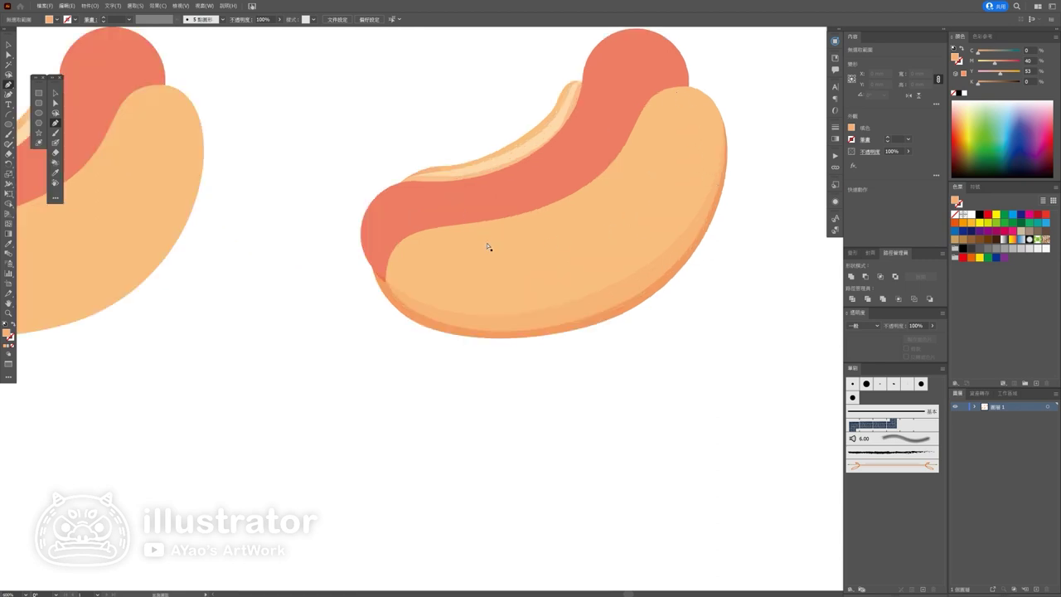
{"action": "scroll", "coordinate": [526, 184], "scroll_direction": "up", "scroll_amount": 3}
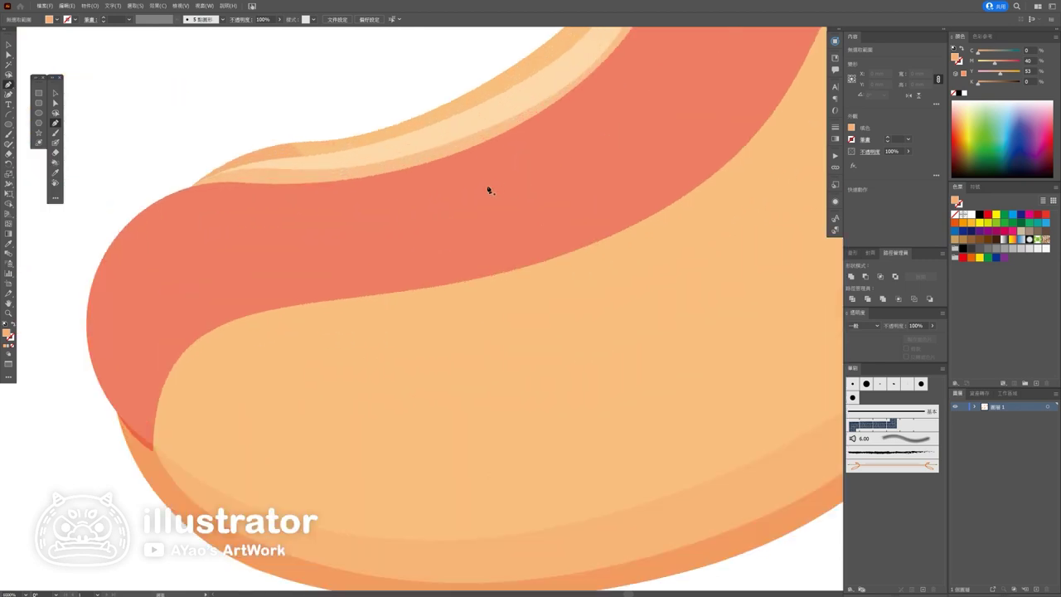
{"action": "scroll", "coordinate": [514, 347], "scroll_direction": "down", "scroll_amount": 2}
{"action": "scroll", "coordinate": [515, 348], "scroll_direction": "down", "scroll_amount": 1}
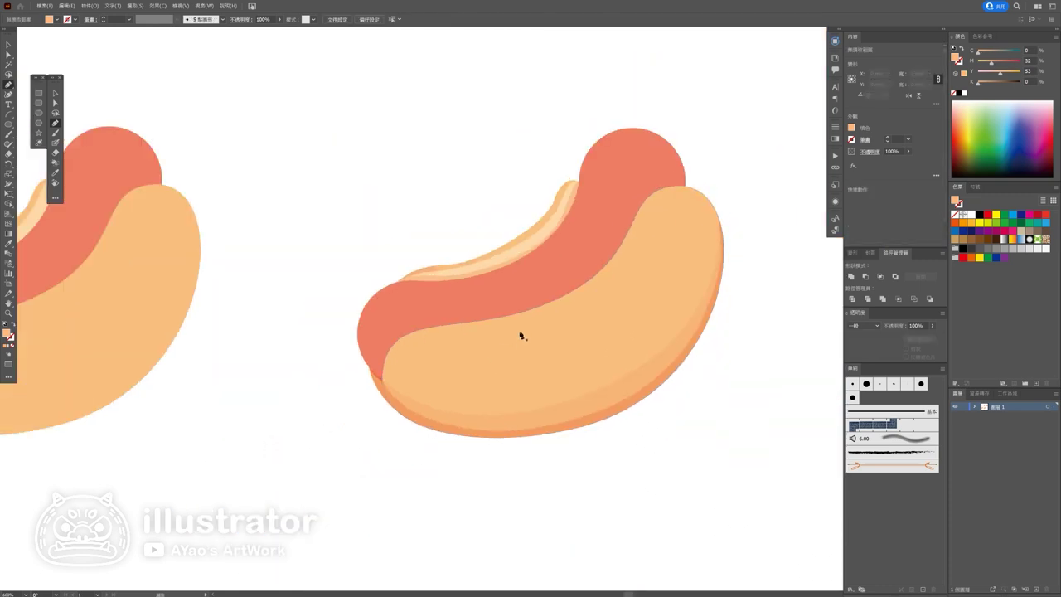
{"action": "left_click", "coordinate": [1028, 61]}
{"action": "type", "text": "29"}
{"action": "key", "text": "Tab"}
{"action": "key", "text": "Return"}
Step: Paint a soft light highlight stroke across the front bun with the Paintbrush
{"action": "left_click", "coordinate": [56, 142]}
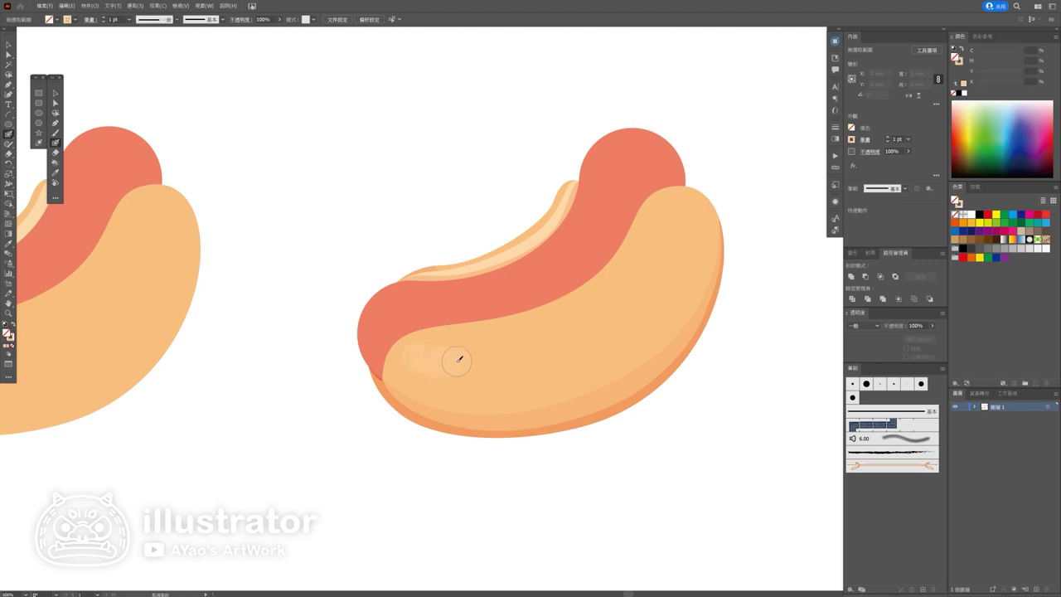
{"action": "left_click_drag", "start_coordinate": [429, 351], "coordinate": [460, 350]}
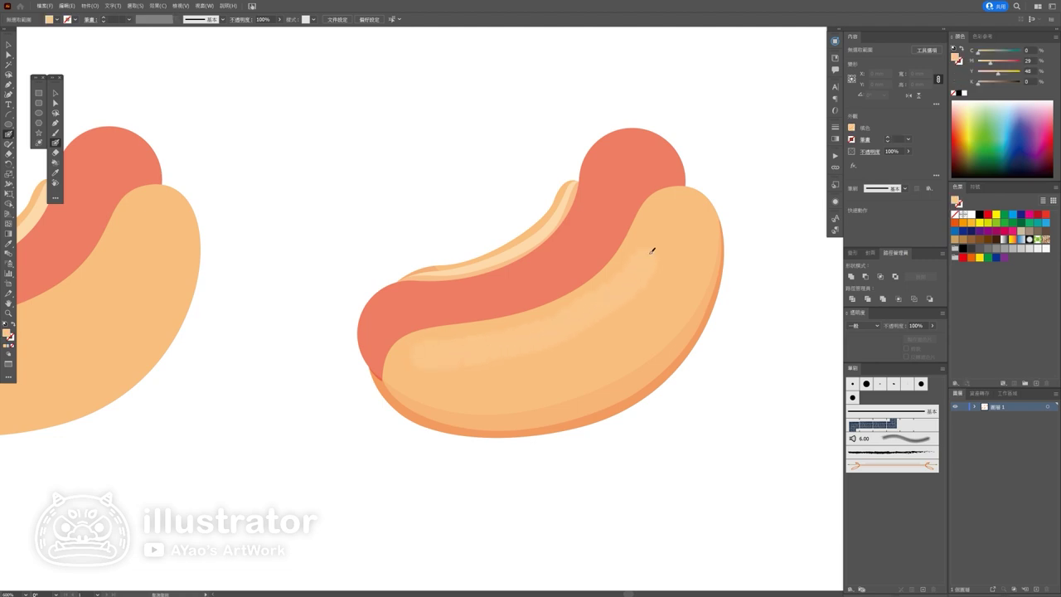
{"action": "key", "text": "ctrl+shift+a"}
{"action": "scroll", "coordinate": [692, 442], "scroll_direction": "down", "scroll_amount": 3}
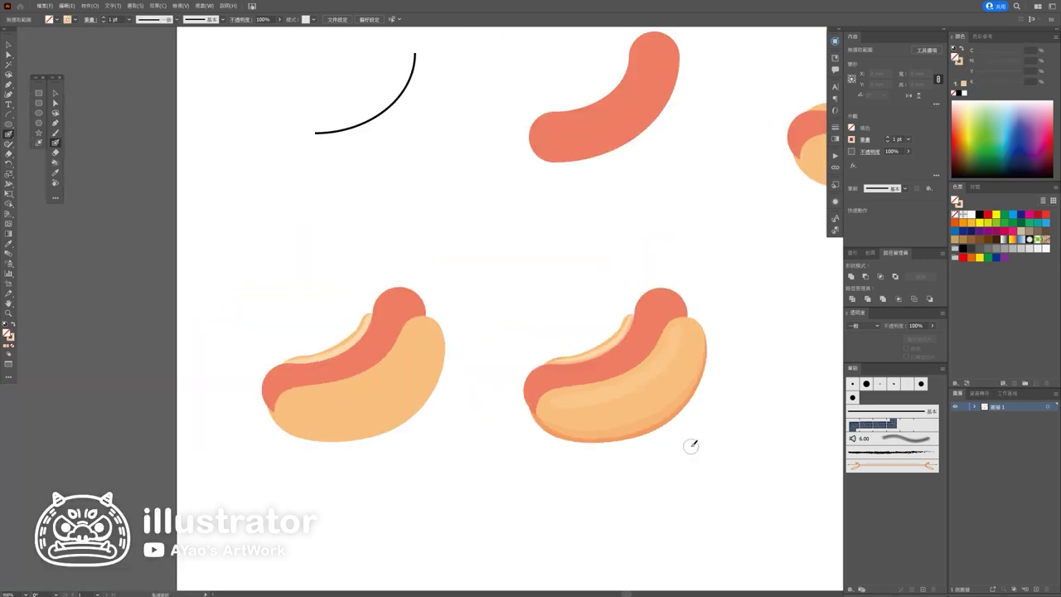
{"action": "scroll", "coordinate": [831, 284], "scroll_direction": "up", "scroll_amount": 1}
Step: Change the stroke colour to magenta 25, yellow 44 and paint a second bun highlight
{"action": "left_click", "coordinate": [961, 61]}
{"action": "left_click", "coordinate": [1028, 61]}
{"action": "type", "text": "25"}
{"action": "key", "text": "Tab"}
{"action": "type", "text": "44"}
{"action": "key", "text": "Return"}
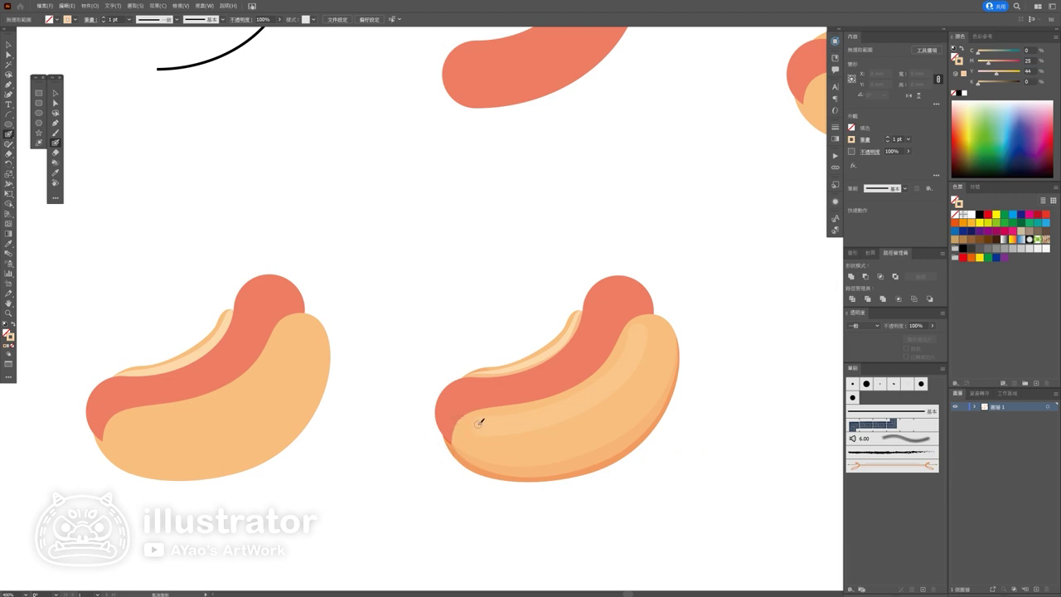
{"action": "left_click_drag", "start_coordinate": [481, 423], "coordinate": [505, 421]}
{"action": "scroll", "coordinate": [628, 354], "scroll_direction": "up", "scroll_amount": 3}
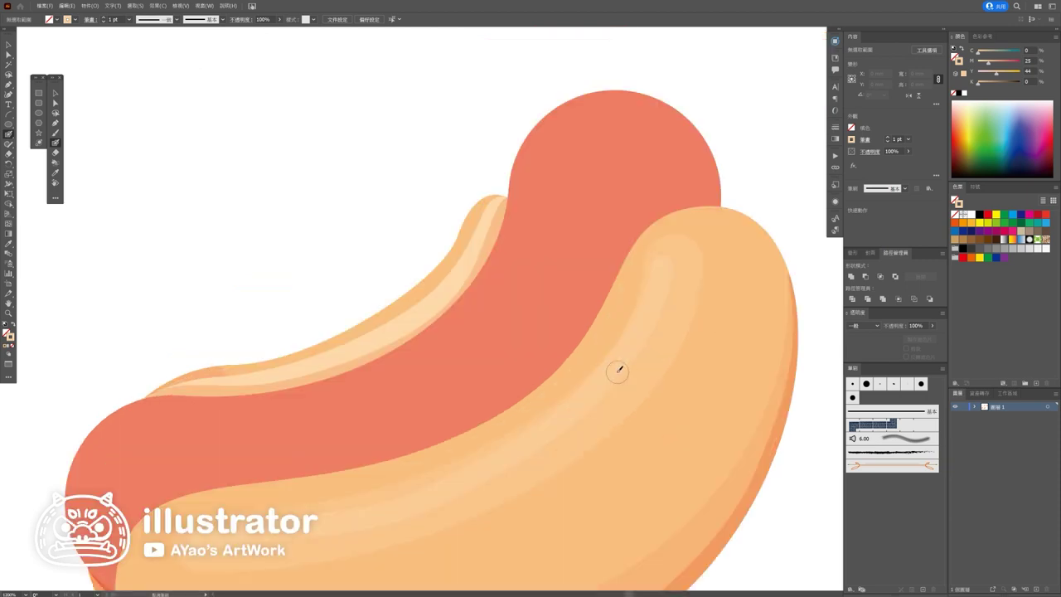
{"action": "left_click", "coordinate": [611, 375], "text": "ctrl"}
{"action": "key", "text": "ctrl+shift+a"}
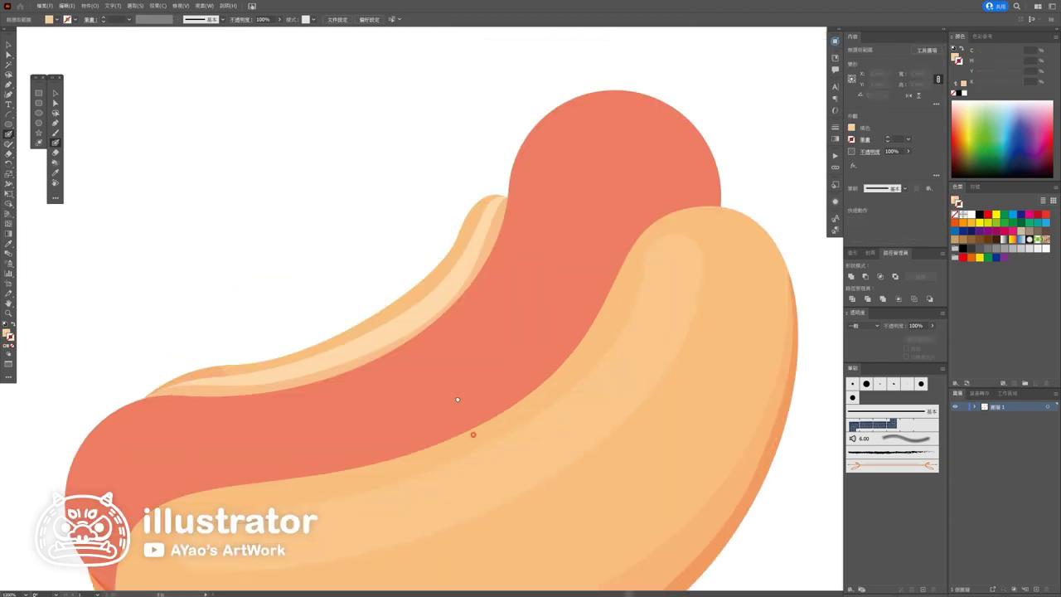
Step: Swap fill and stroke and set the colour's magenta to 23
{"action": "scroll", "coordinate": [315, 439], "scroll_direction": "down", "scroll_amount": 1}
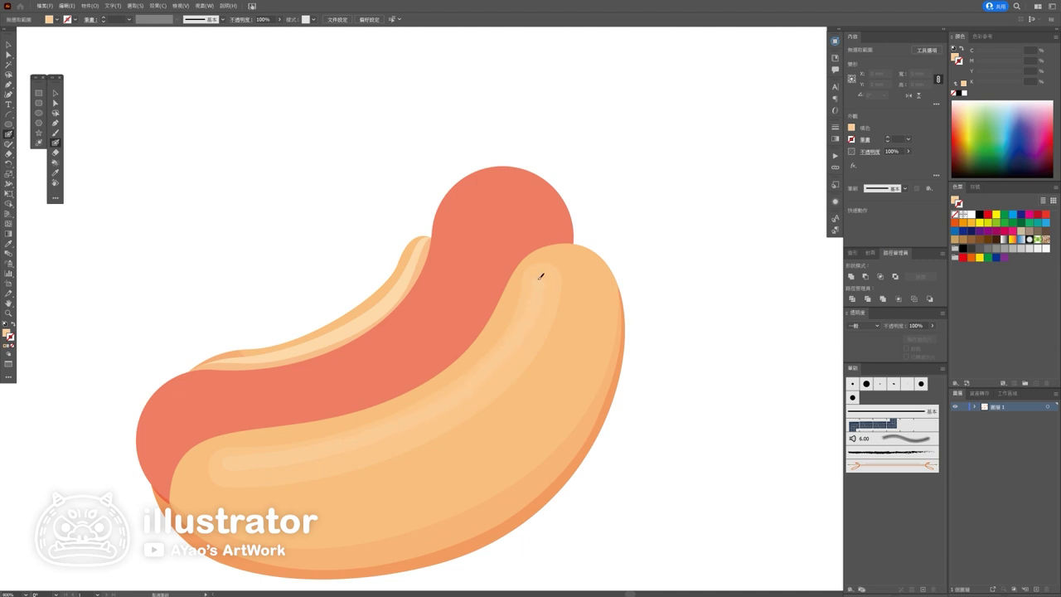
{"action": "key", "text": "shift+x"}
{"action": "scroll", "coordinate": [658, 173], "scroll_direction": "down", "scroll_amount": 2}
{"action": "scroll", "coordinate": [646, 230], "scroll_direction": "down", "scroll_amount": 1}
{"action": "left_click", "coordinate": [1031, 60]}
{"action": "type", "text": "23"}
{"action": "key", "text": "Tab"}
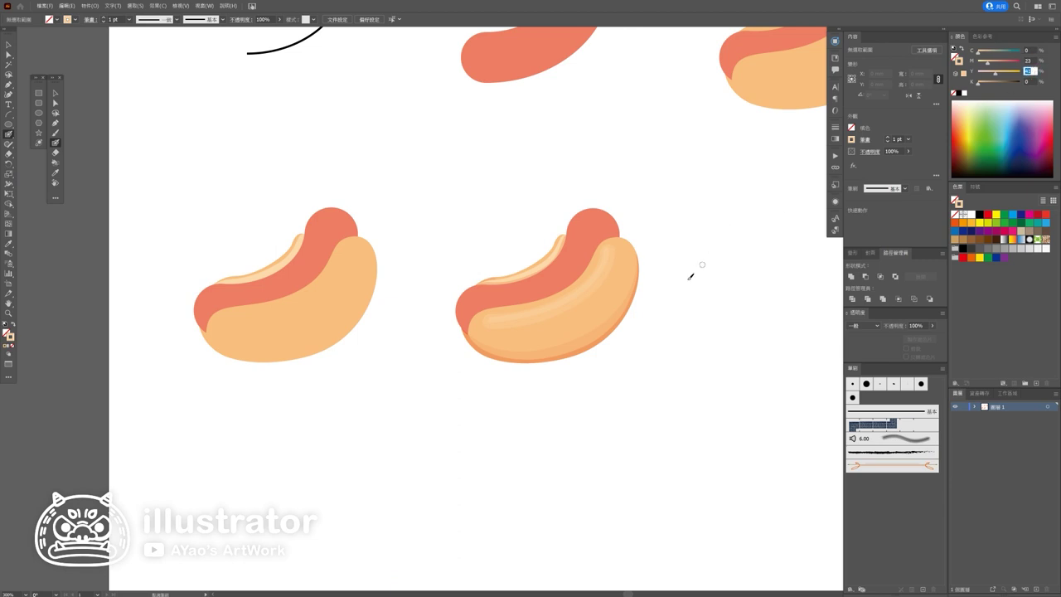
Step: Brush a small highlight dot and a short dash on the back bun's top tip
{"action": "scroll", "coordinate": [612, 293], "scroll_direction": "up", "scroll_amount": 5}
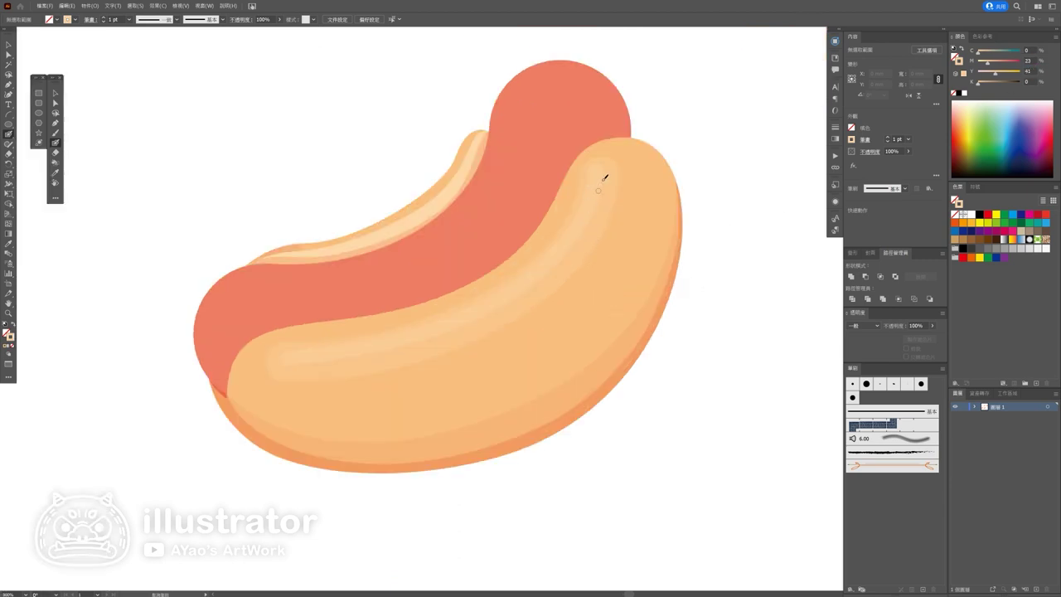
{"action": "scroll", "coordinate": [603, 178], "scroll_direction": "up", "scroll_amount": 5}
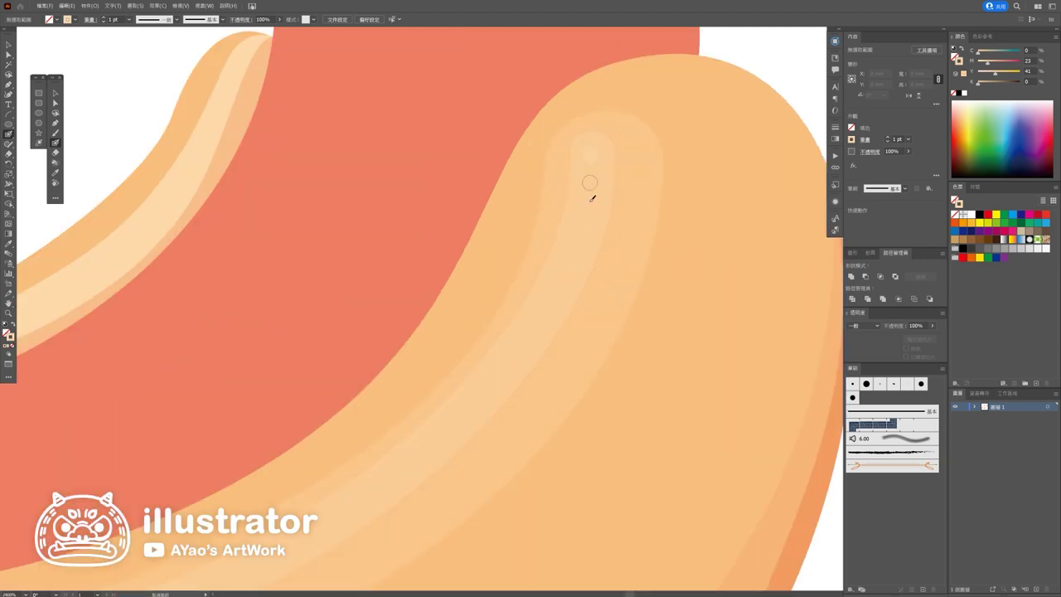
{"action": "scroll", "coordinate": [381, 430], "scroll_direction": "down", "scroll_amount": 8}
{"action": "scroll", "coordinate": [370, 426], "scroll_direction": "left", "scroll_amount": 3}
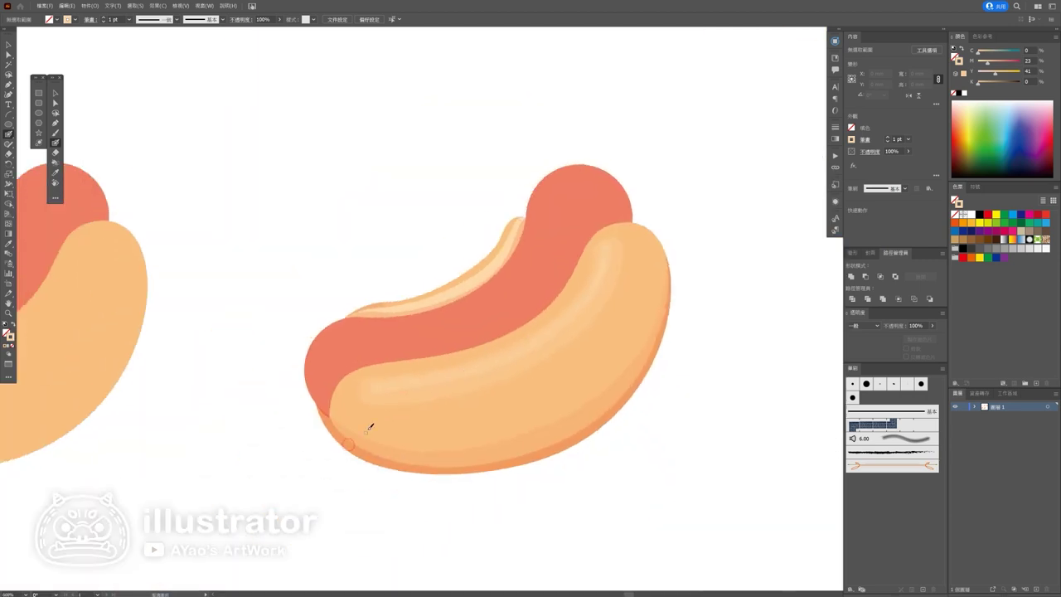
{"action": "scroll", "coordinate": [369, 426], "scroll_direction": "up", "scroll_amount": 5}
{"action": "scroll", "coordinate": [407, 355], "scroll_direction": "down", "scroll_amount": 2}
{"action": "scroll", "coordinate": [481, 273], "scroll_direction": "down", "scroll_amount": 3}
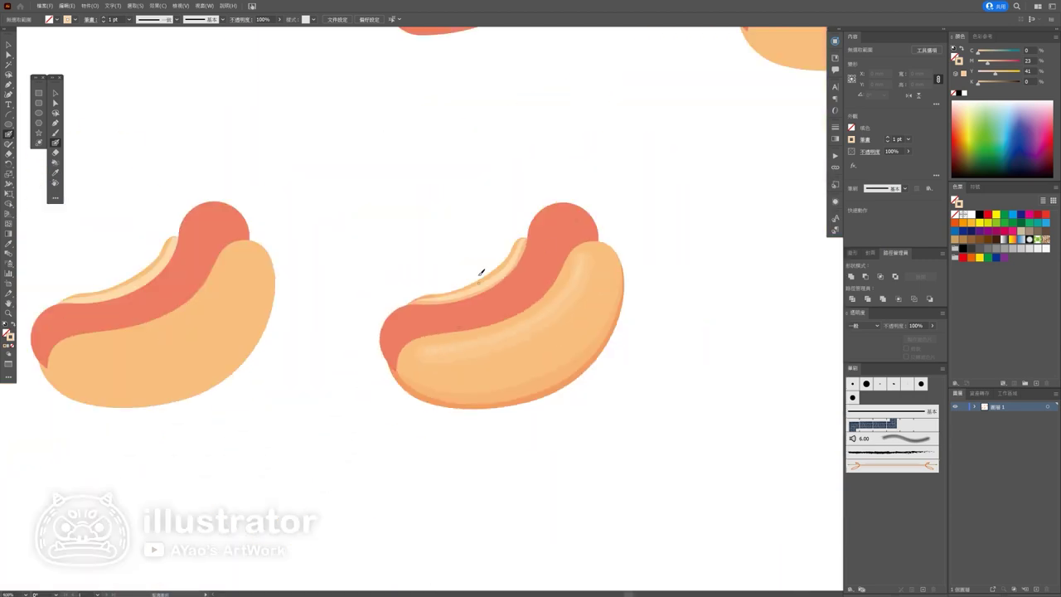
{"action": "scroll", "coordinate": [471, 274], "scroll_direction": "up", "scroll_amount": 6}
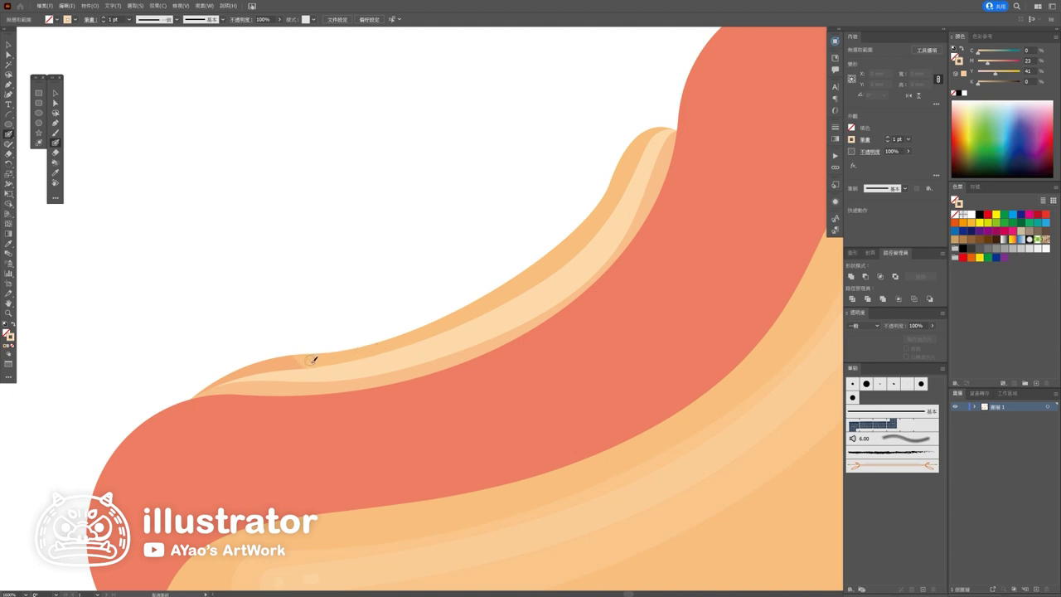
{"action": "left_click", "coordinate": [634, 151]}
{"action": "left_click_drag", "start_coordinate": [625, 168], "coordinate": [610, 197]}
Step: Scale the highlight dot and dash down to a tiny size
{"action": "left_click", "coordinate": [8, 48]}
{"action": "left_click_drag", "start_coordinate": [629, 151], "coordinate": [618, 190]}
{"action": "key", "text": "ctrl+equal"}
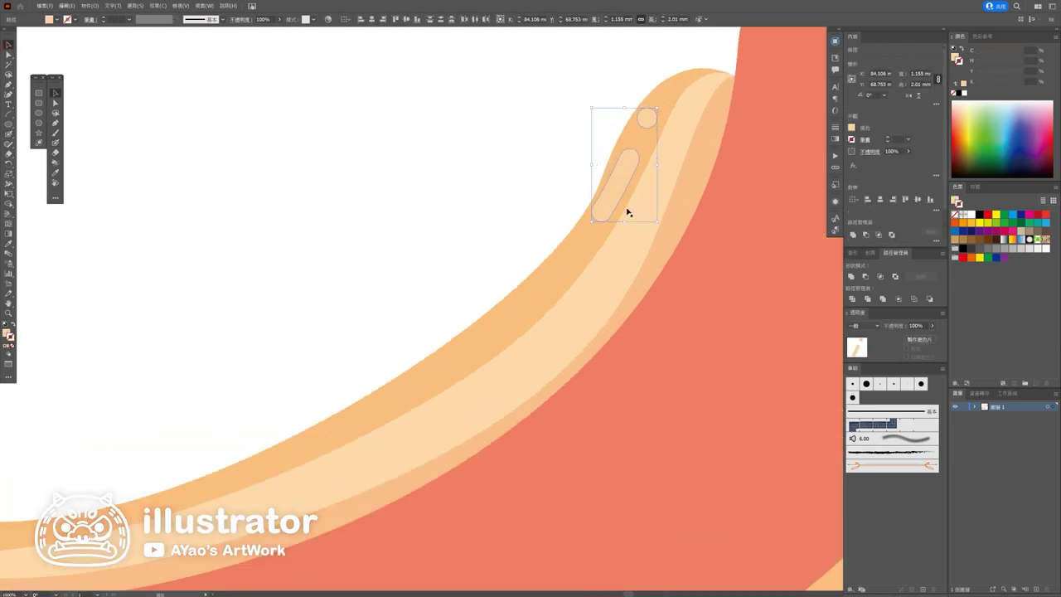
{"action": "left_click_drag", "start_coordinate": [654, 224], "coordinate": [624, 149]}
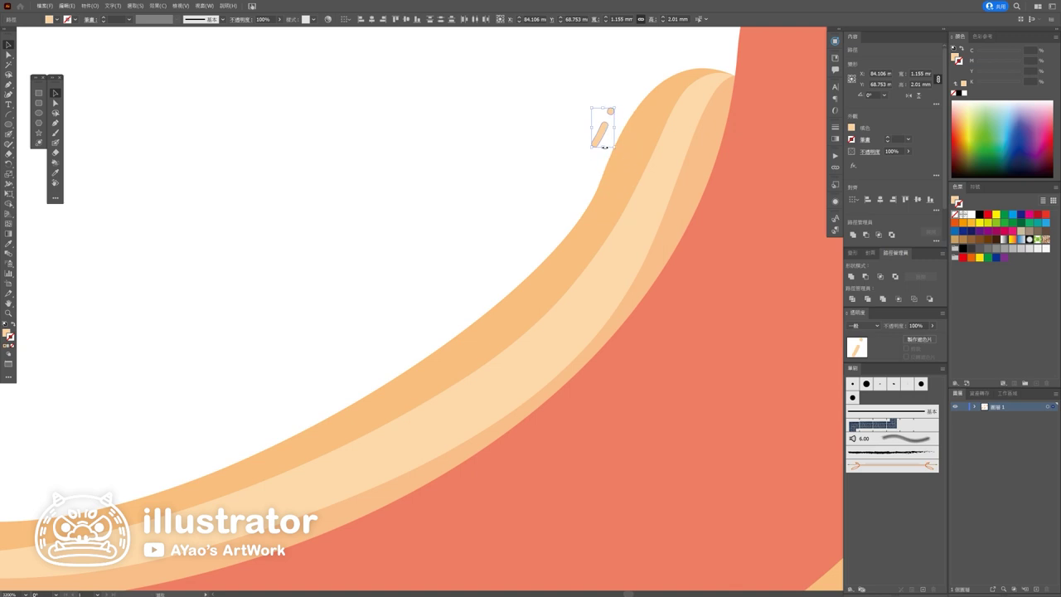
{"action": "key", "text": "ctrl+minus"}
{"action": "left_click", "coordinate": [439, 197]}
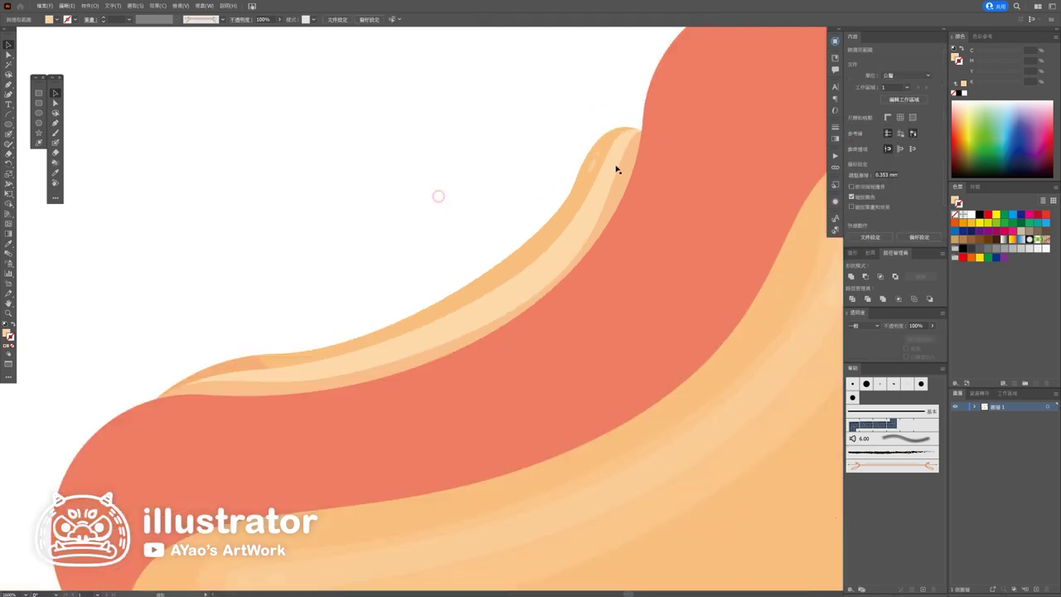
{"action": "key", "text": "ctrl+minus"}
{"action": "key", "text": "ctrl+minus"}
{"action": "key", "text": "ctrl+minus"}
{"action": "scroll", "coordinate": [487, 340], "scroll_direction": "up", "scroll_amount": 3}
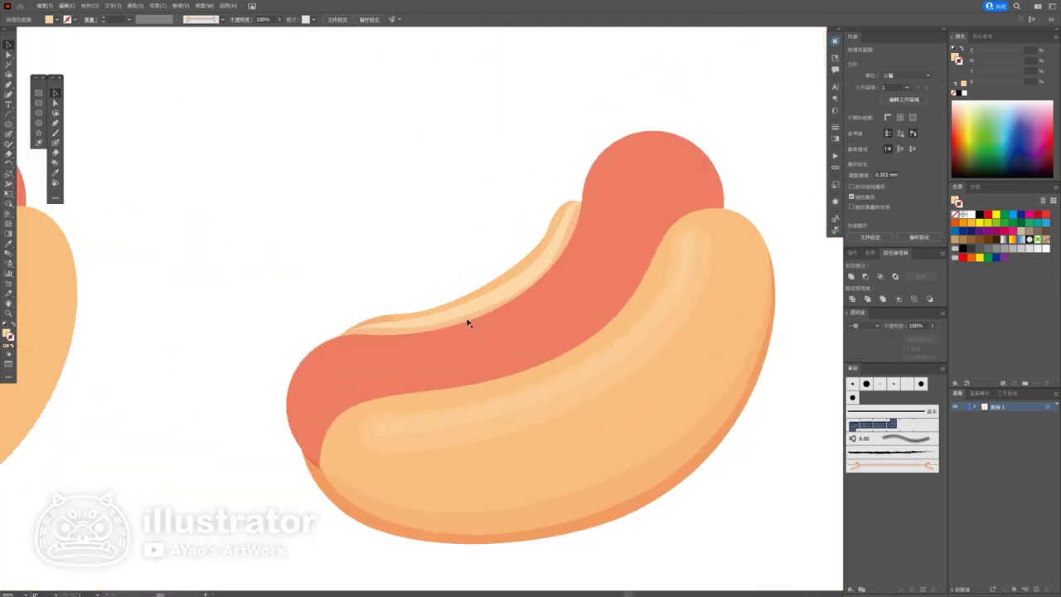
{"action": "left_click", "coordinate": [467, 315]}
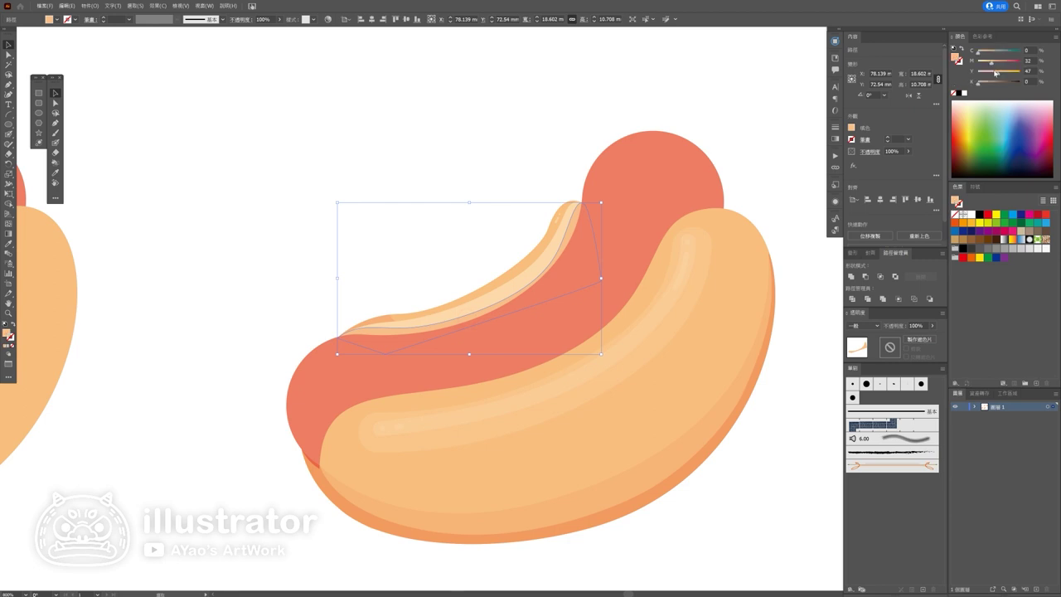
Step: Darken the back bun's edge band fill to orange
{"action": "left_click_drag", "start_coordinate": [997, 71], "coordinate": [998, 64]}
{"action": "left_click", "coordinate": [755, 127]}
{"action": "scroll", "coordinate": [729, 194], "scroll_direction": "down", "scroll_amount": 5}
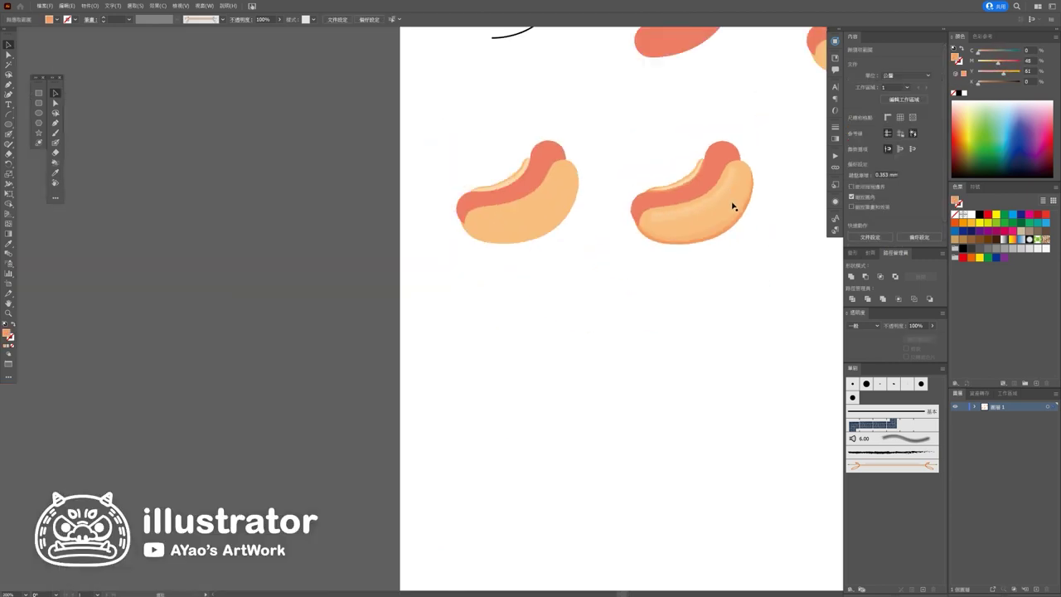
{"action": "scroll", "coordinate": [649, 282], "scroll_direction": "up", "scroll_amount": 2}
{"action": "scroll", "coordinate": [649, 281], "scroll_direction": "up", "scroll_amount": 2}
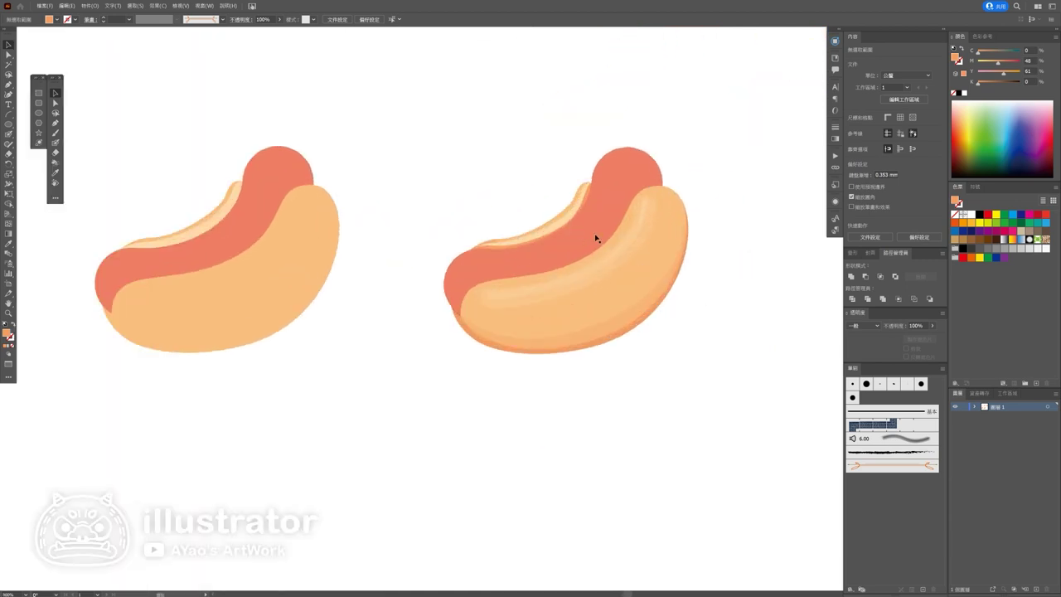
{"action": "scroll", "coordinate": [559, 225], "scroll_direction": "up", "scroll_amount": 4}
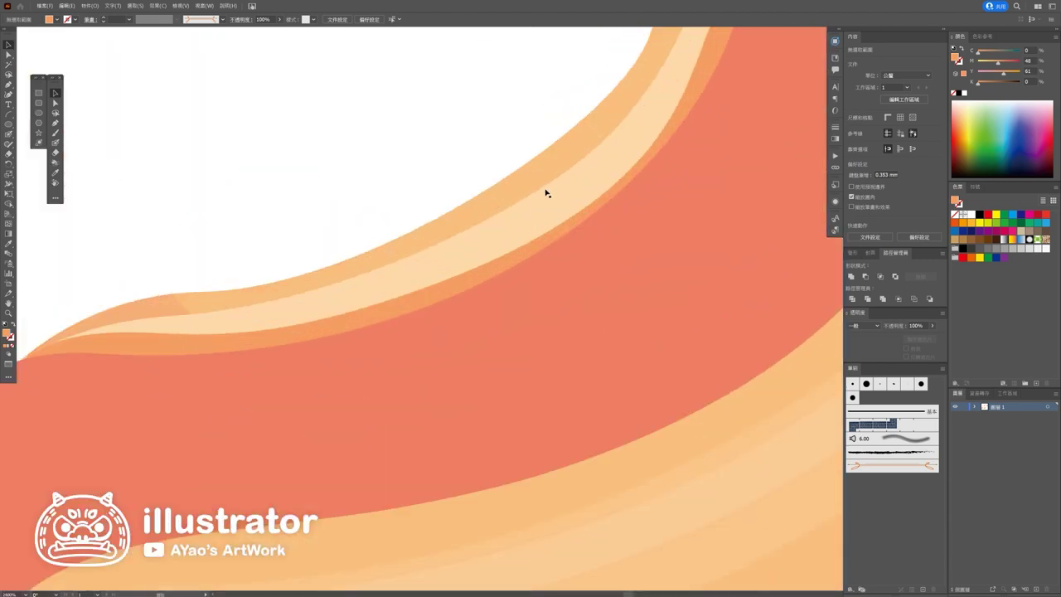
{"action": "scroll", "coordinate": [519, 213], "scroll_direction": "down", "scroll_amount": 2}
Step: Bring the cream highlight strip to the front and set its opacity to 49%
{"action": "left_click", "coordinate": [372, 278]}
{"action": "scroll", "coordinate": [403, 268], "scroll_direction": "up", "scroll_amount": 2}
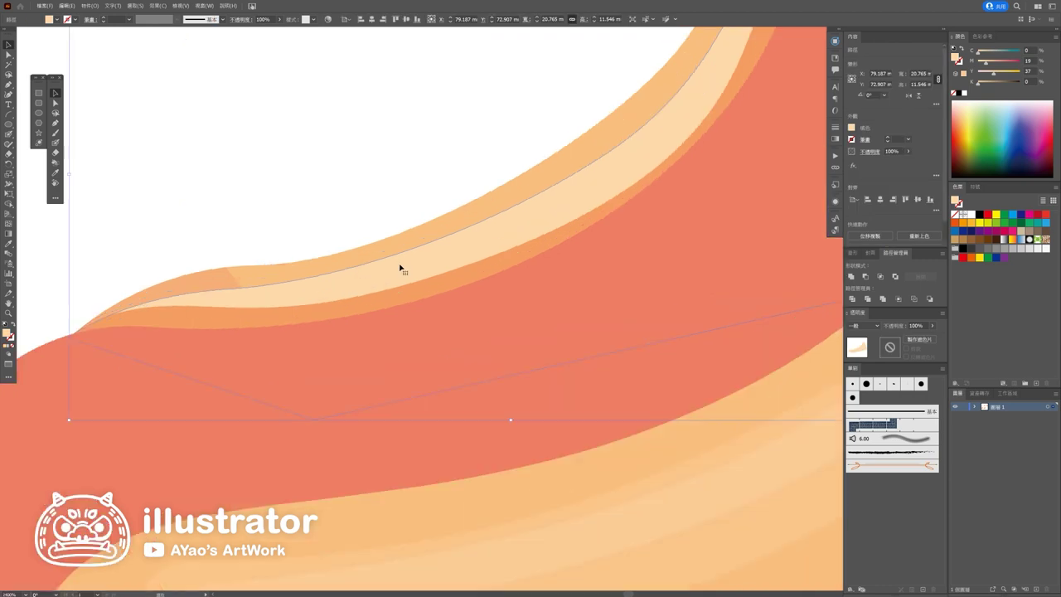
{"action": "key", "text": "ctrl+shift+bracketright"}
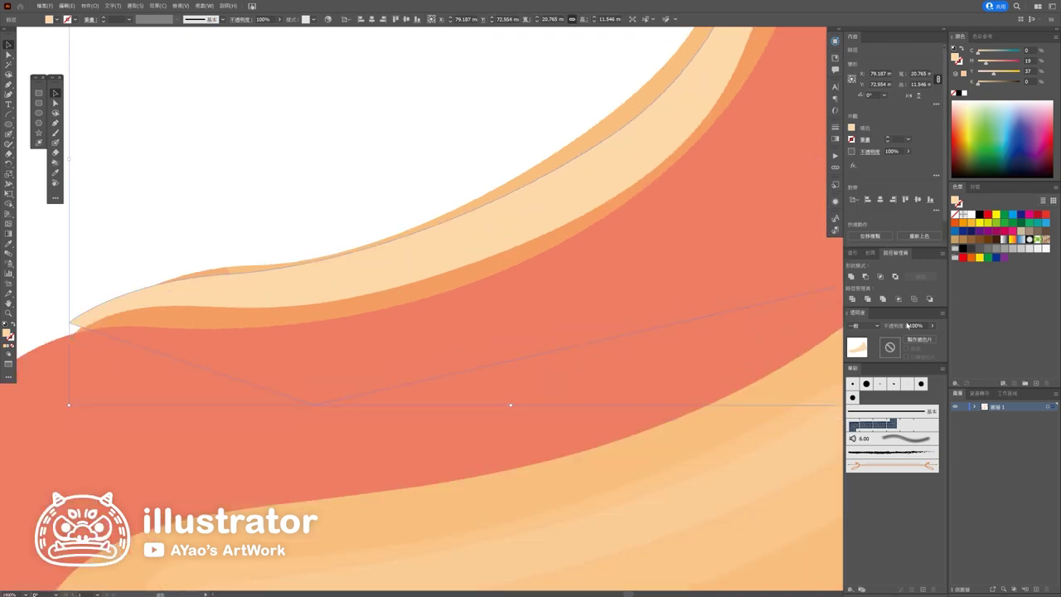
{"action": "left_click", "coordinate": [930, 329]}
{"action": "left_click_drag", "start_coordinate": [934, 339], "coordinate": [920, 338]}
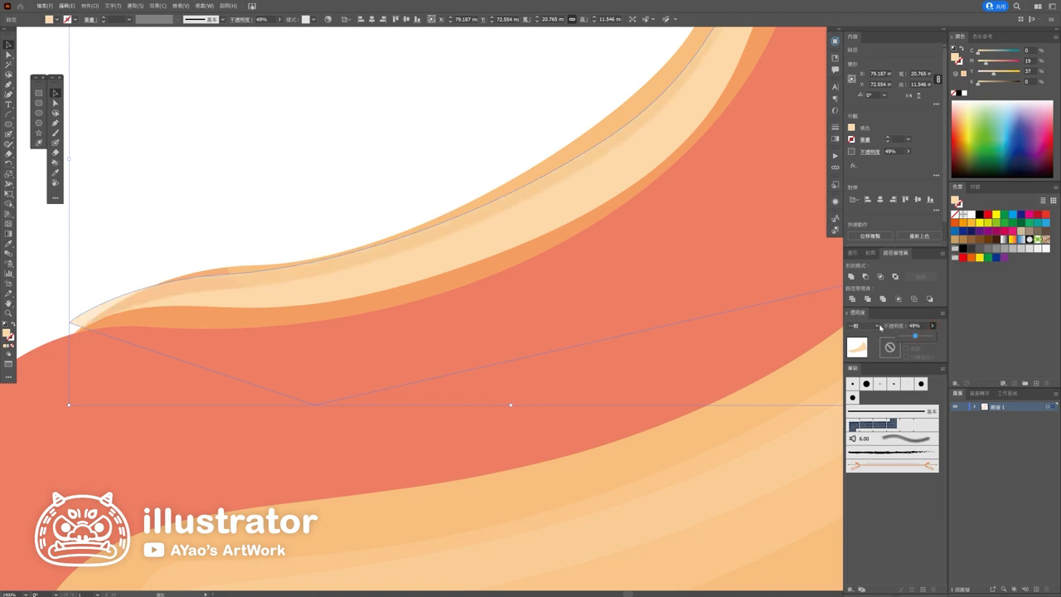
{"action": "left_click", "coordinate": [443, 232]}
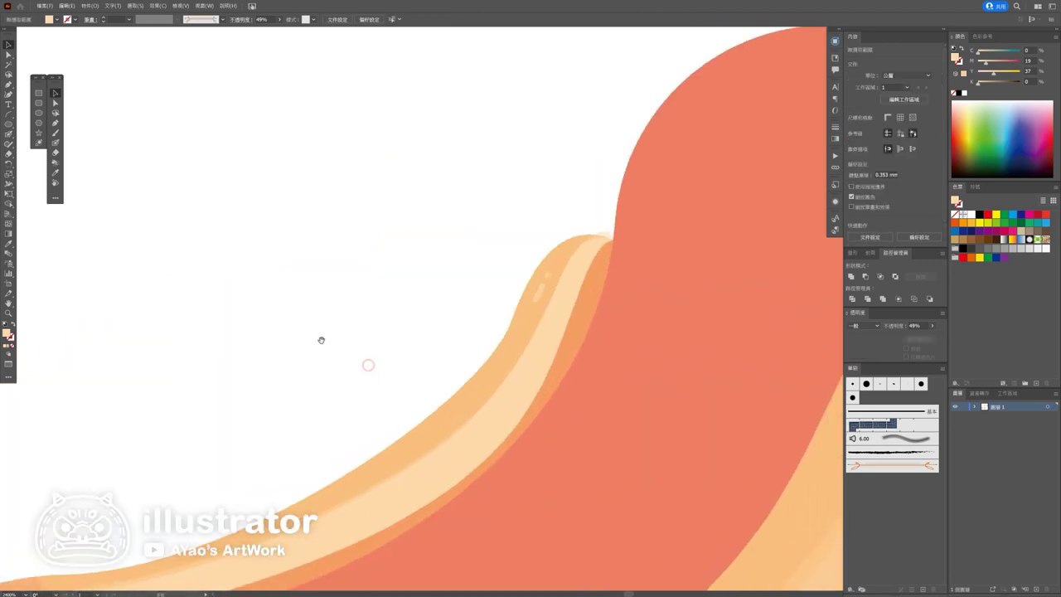
Step: Move the cream highlight's top and right anchors onto the back bun's tip
{"action": "left_click", "coordinate": [8, 54]}
{"action": "scroll", "coordinate": [558, 222], "scroll_direction": "up", "scroll_amount": 1}
{"action": "left_click", "coordinate": [561, 151]}
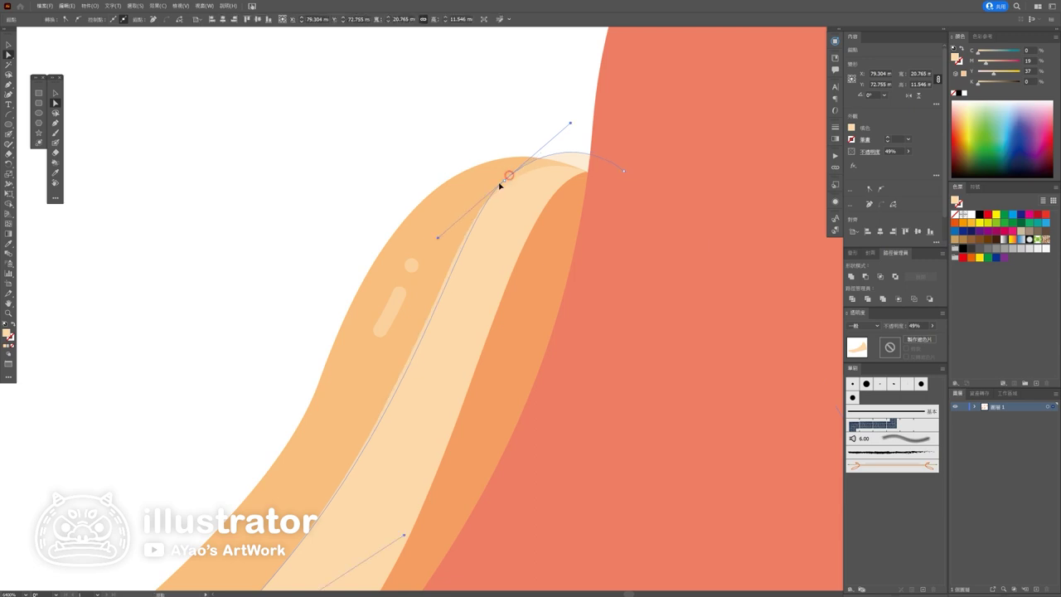
{"action": "mouse_move", "coordinate": [509, 176]}
{"action": "left_mouse_down"}
{"action": "mouse_move", "coordinate": [482, 202]}
{"action": "mouse_move", "coordinate": [489, 193]}
{"action": "left_mouse_up"}
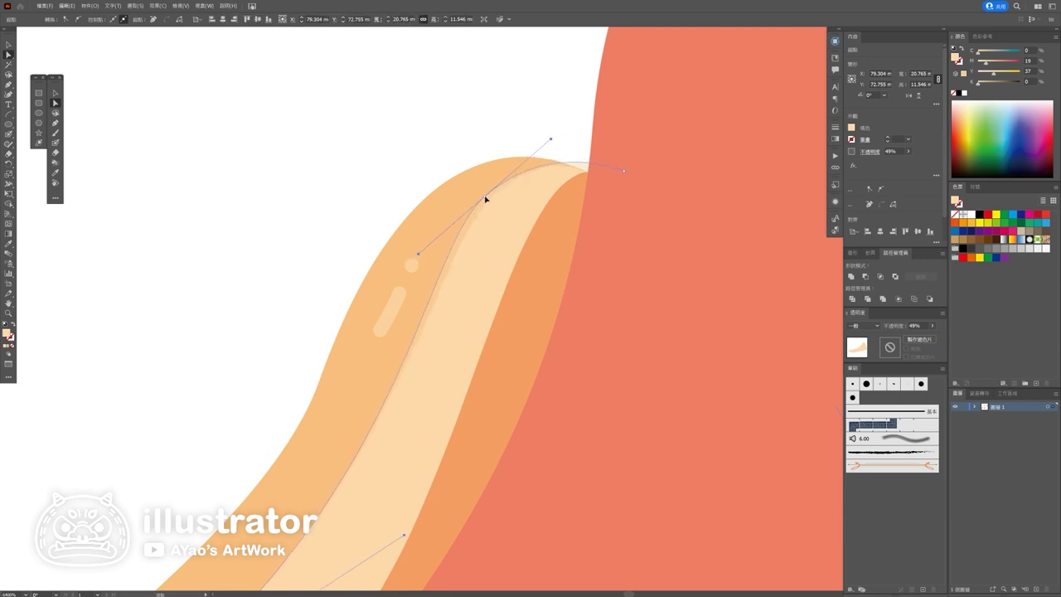
{"action": "left_click", "coordinate": [626, 172]}
{"action": "left_click_drag", "start_coordinate": [626, 171], "coordinate": [610, 185]}
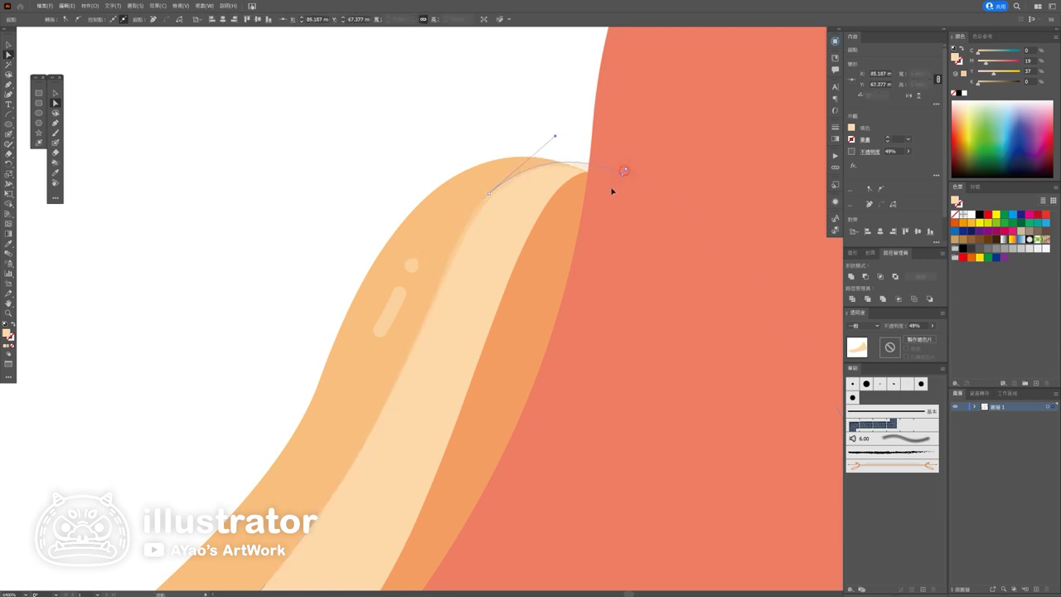
Step: Pull out curve handles so the highlight follows the bun edge, then deselect and zoom out
{"action": "scroll", "coordinate": [374, 372], "scroll_direction": "down", "scroll_amount": 3}
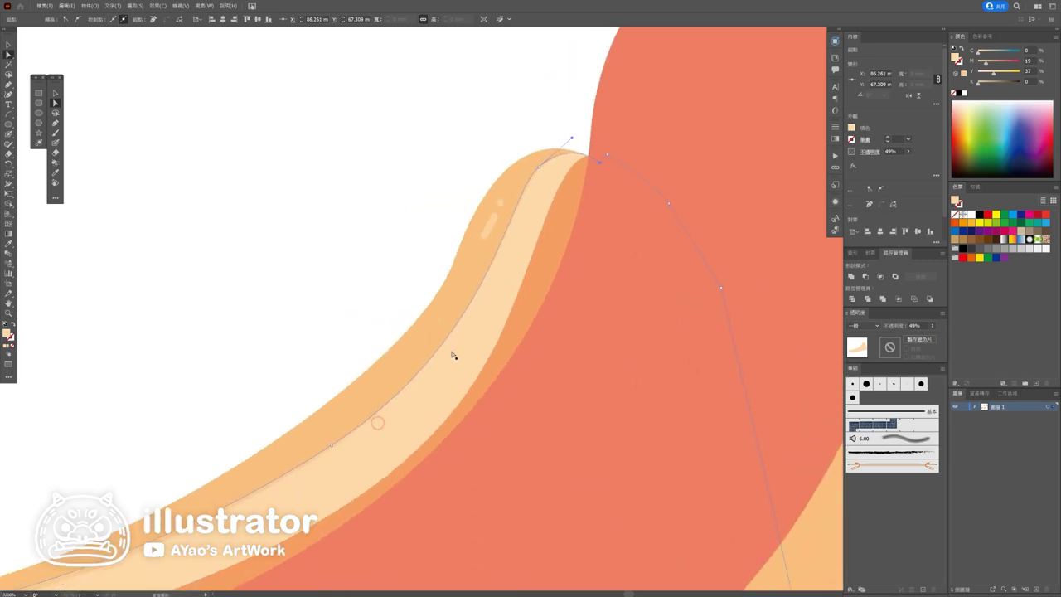
{"action": "left_click_drag", "start_coordinate": [333, 448], "coordinate": [496, 338]}
{"action": "left_click_drag", "start_coordinate": [496, 339], "coordinate": [494, 326]}
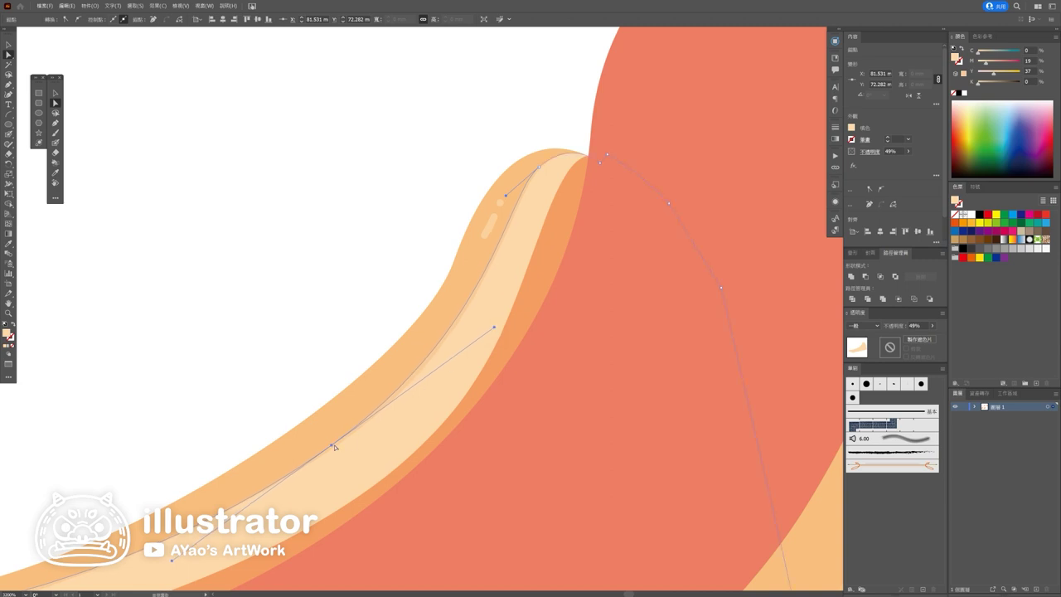
{"action": "left_click", "coordinate": [256, 372]}
{"action": "scroll", "coordinate": [256, 377], "scroll_direction": "down", "scroll_amount": 3}
{"action": "scroll", "coordinate": [256, 379], "scroll_direction": "down", "scroll_amount": 2}
{"action": "scroll", "coordinate": [628, 336], "scroll_direction": "down", "scroll_amount": 3}
{"action": "scroll", "coordinate": [635, 355], "scroll_direction": "down", "scroll_amount": 2}
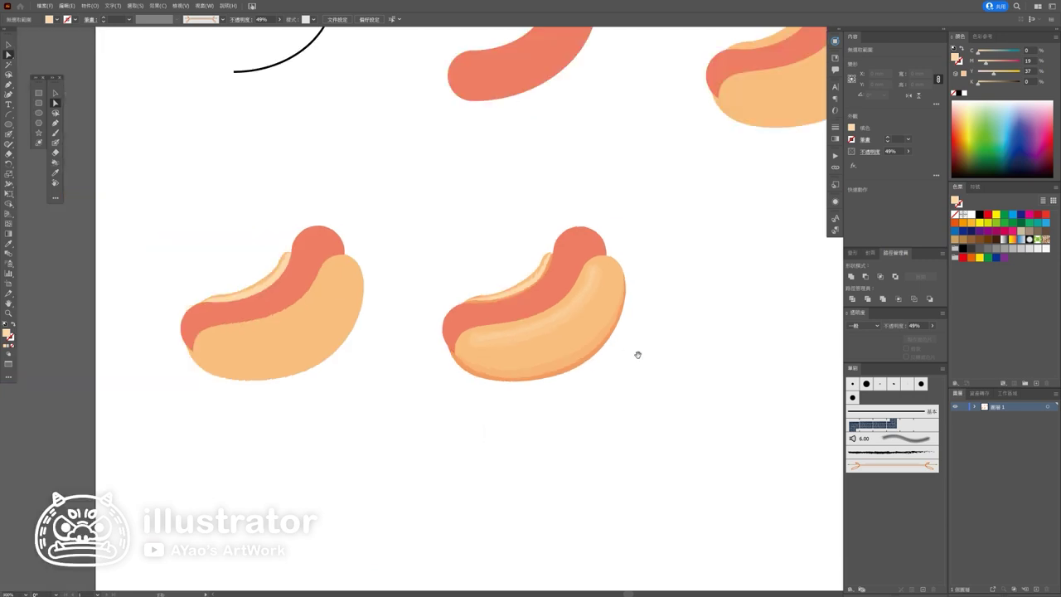
{"action": "scroll", "coordinate": [601, 354], "scroll_direction": "down", "scroll_amount": 2}
{"action": "scroll", "coordinate": [615, 372], "scroll_direction": "down", "scroll_amount": 1}
{"action": "scroll", "coordinate": [615, 370], "scroll_direction": "up", "scroll_amount": 3}
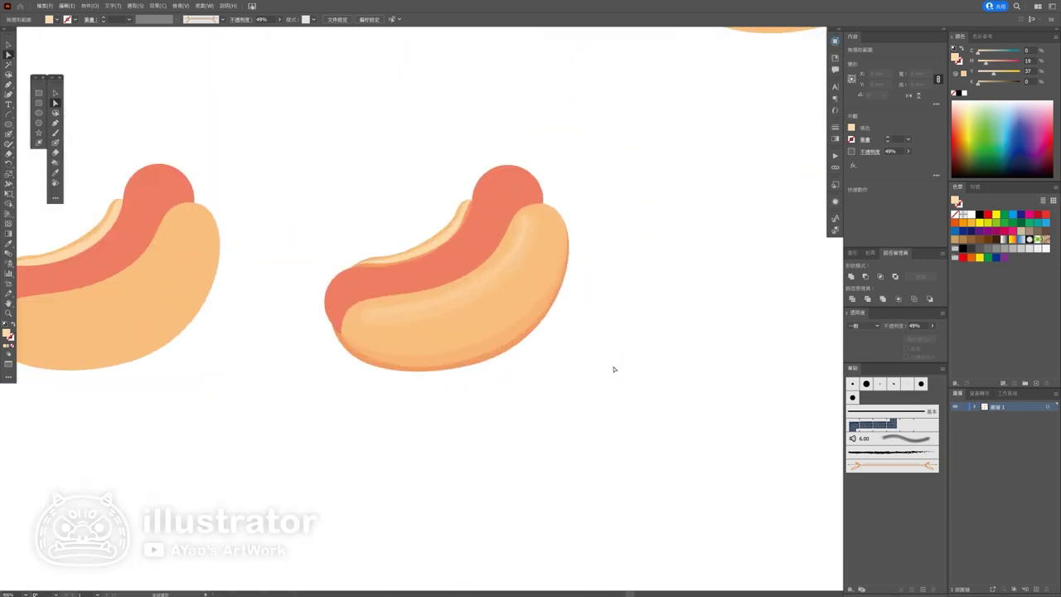
{"action": "scroll", "coordinate": [615, 368], "scroll_direction": "up", "scroll_amount": 2}
{"action": "scroll", "coordinate": [211, 208], "scroll_direction": "down", "scroll_amount": 3}
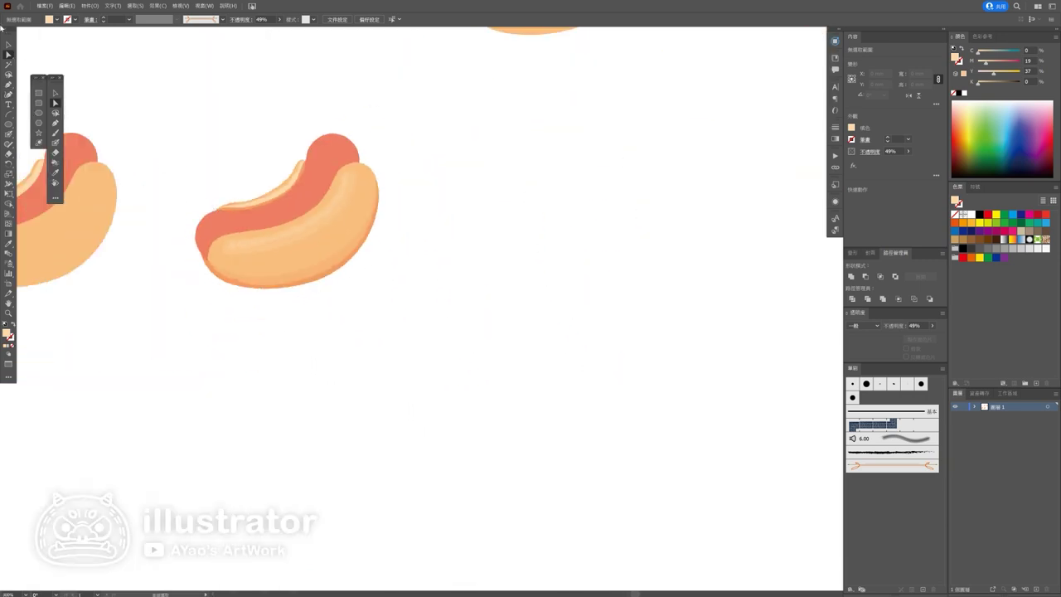
{"action": "left_click", "coordinate": [8, 44]}
{"action": "scroll", "coordinate": [182, 124], "scroll_direction": "down", "scroll_amount": 3}
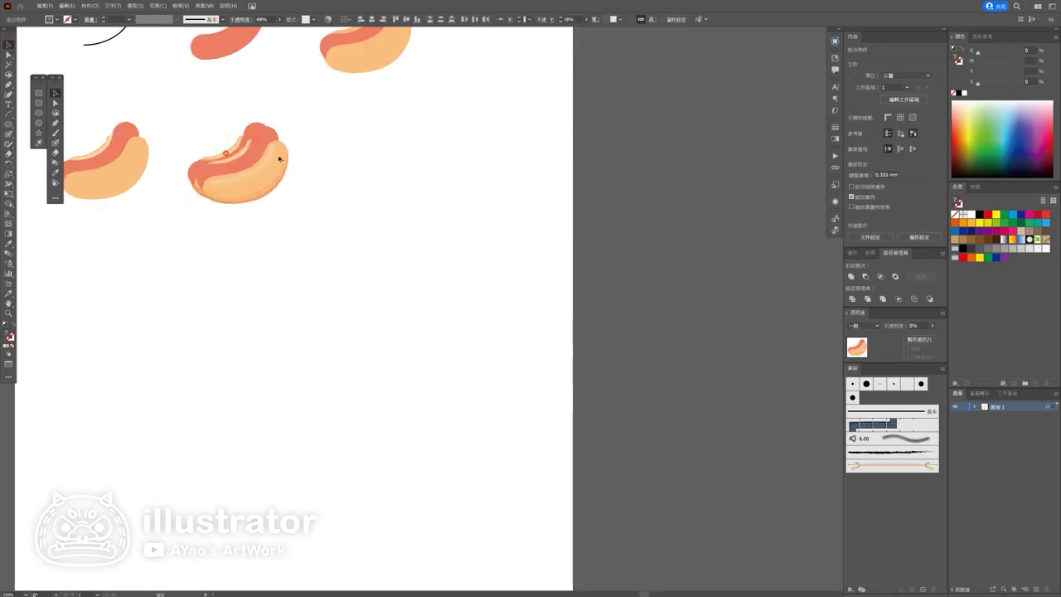
Step: Duplicate the hot dog beside the original
{"action": "left_click_drag", "start_coordinate": [276, 151], "coordinate": [372, 131]}
{"action": "left_click", "coordinate": [455, 232]}
{"action": "scroll", "coordinate": [414, 185], "scroll_direction": "up", "scroll_amount": 2}
{"action": "scroll", "coordinate": [414, 185], "scroll_direction": "up", "scroll_amount": 2}
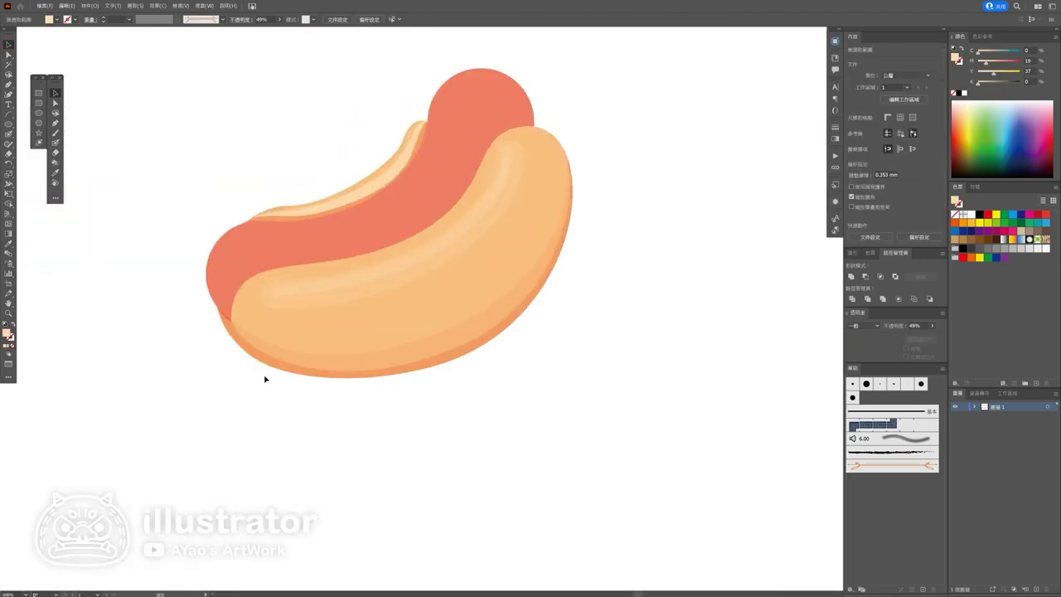
Step: Pen-trace a shading shape along the sausage's lower edge against the bun
{"action": "left_click", "coordinate": [8, 84]}
{"action": "scroll", "coordinate": [212, 251], "scroll_direction": "up", "scroll_amount": 2}
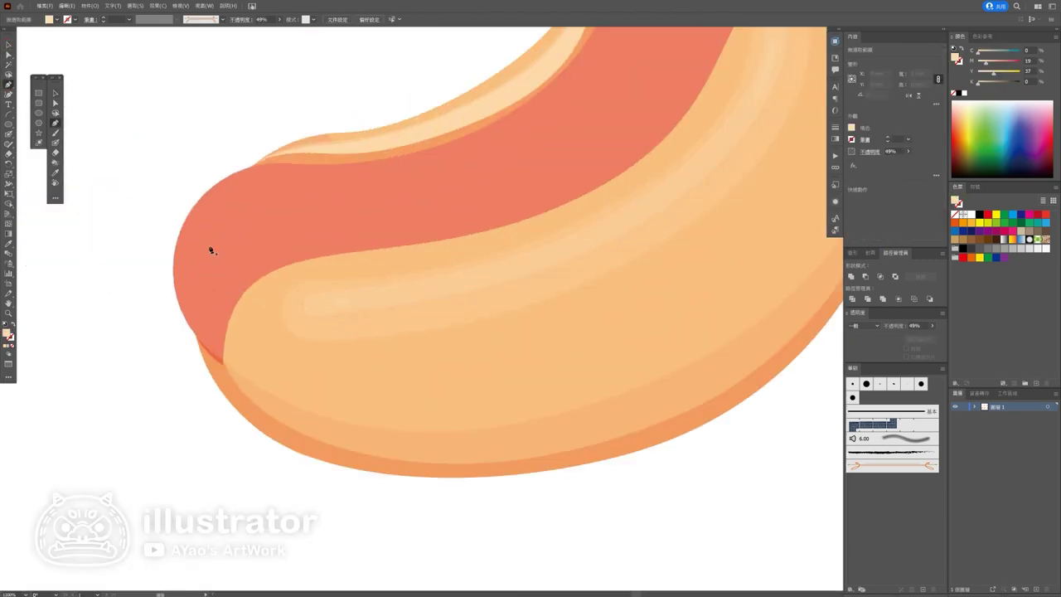
{"action": "left_click", "coordinate": [188, 217]}
{"action": "left_click_drag", "start_coordinate": [207, 297], "coordinate": [229, 278]}
{"action": "left_click_drag", "start_coordinate": [449, 239], "coordinate": [453, 237]}
{"action": "mouse_move", "coordinate": [592, 171]}
{"action": "left_mouse_down"}
{"action": "mouse_move", "coordinate": [334, 370]}
{"action": "mouse_move", "coordinate": [414, 322]}
{"action": "left_mouse_up"}
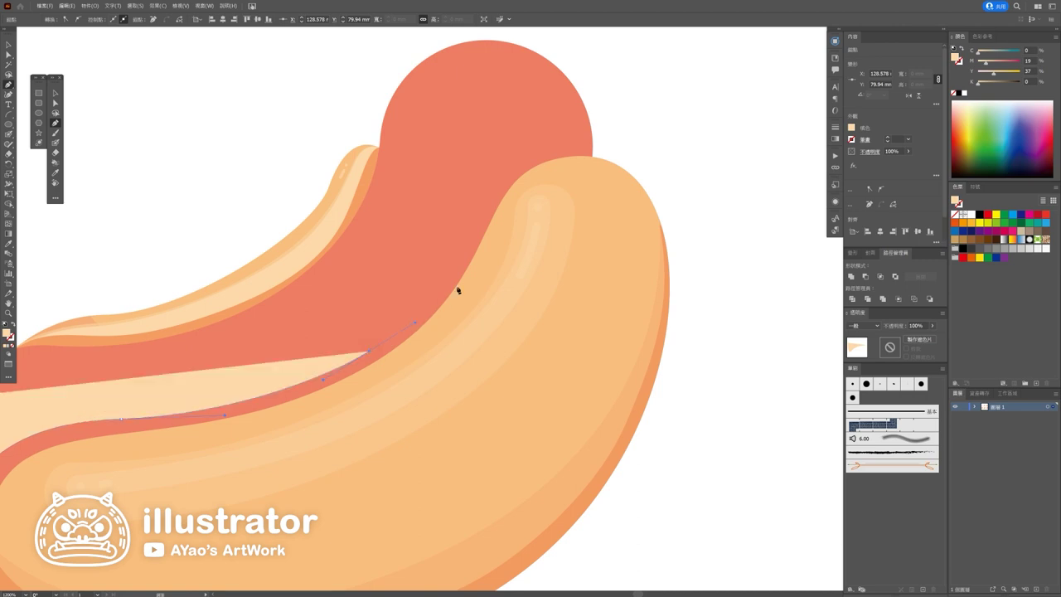
{"action": "left_click_drag", "start_coordinate": [485, 204], "coordinate": [489, 172]}
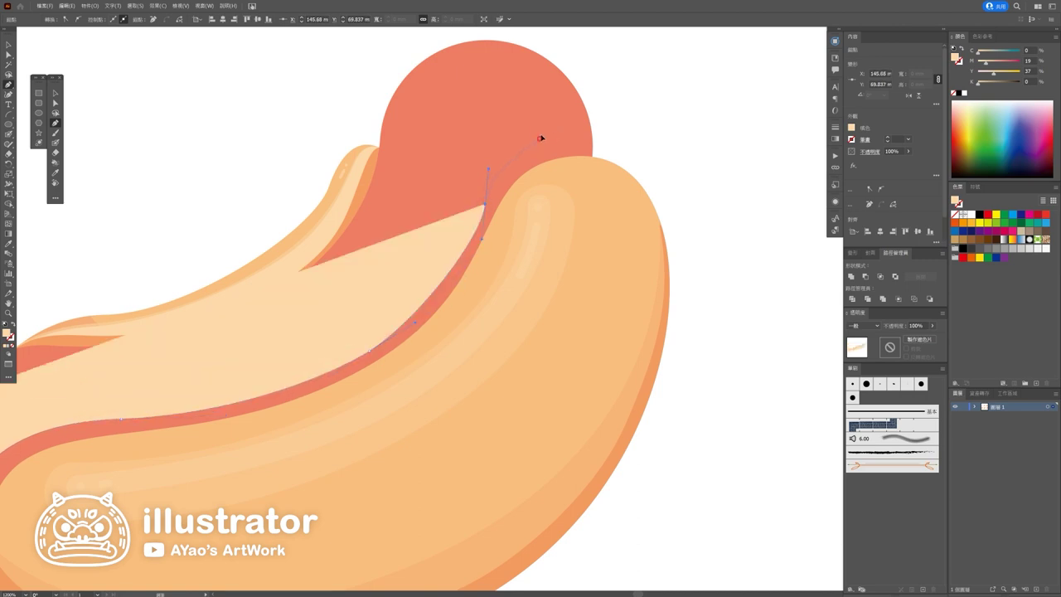
{"action": "left_click", "coordinate": [541, 128]}
Step: Close the shape around the outside and Pathfinder-Intersect it with the sausage
{"action": "scroll", "coordinate": [544, 88], "scroll_direction": "up", "scroll_amount": 5}
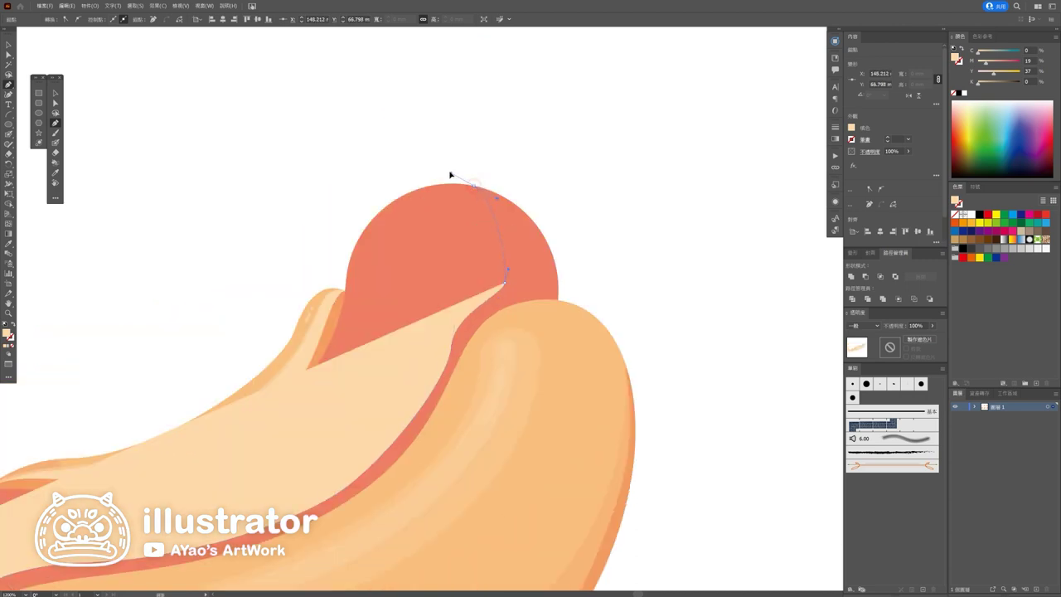
{"action": "scroll", "coordinate": [433, 161], "scroll_direction": "down", "scroll_amount": 5}
{"action": "left_click", "coordinate": [481, 157]}
{"action": "left_click", "coordinate": [618, 217]}
{"action": "left_click_drag", "start_coordinate": [540, 407], "coordinate": [495, 429]}
{"action": "left_click", "coordinate": [197, 443]}
{"action": "left_click", "coordinate": [270, 253]}
{"action": "left_click", "coordinate": [315, 274]}
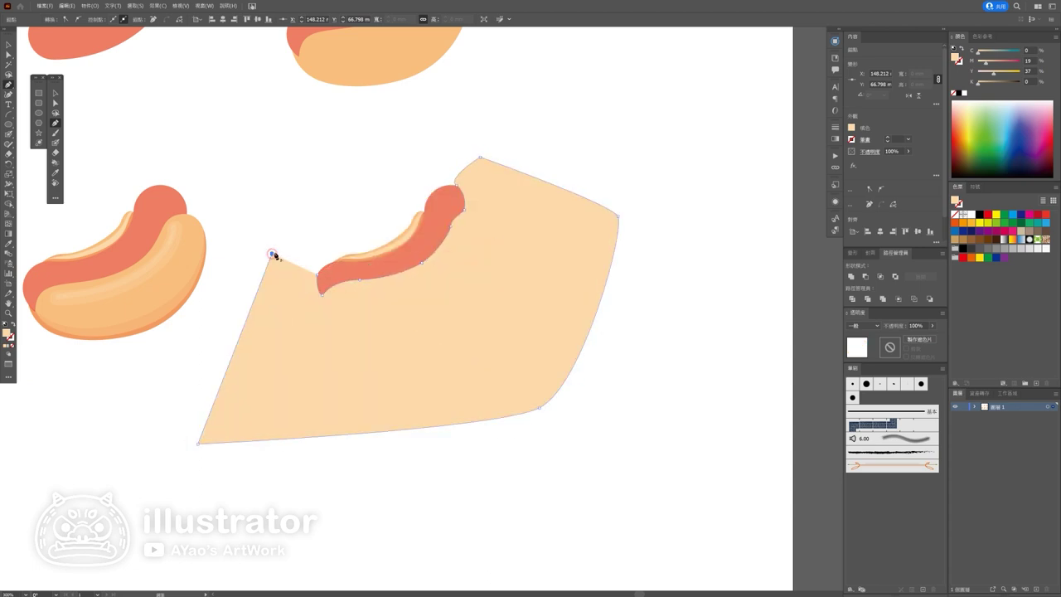
{"action": "left_click", "coordinate": [434, 348], "text": "ctrl+shift"}
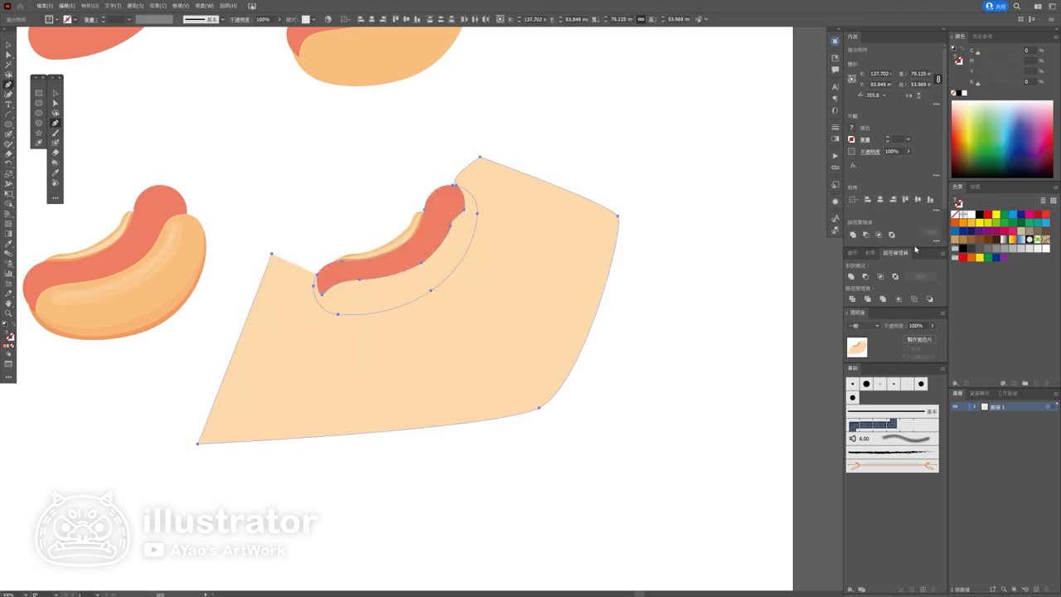
{"action": "left_click", "coordinate": [881, 277]}
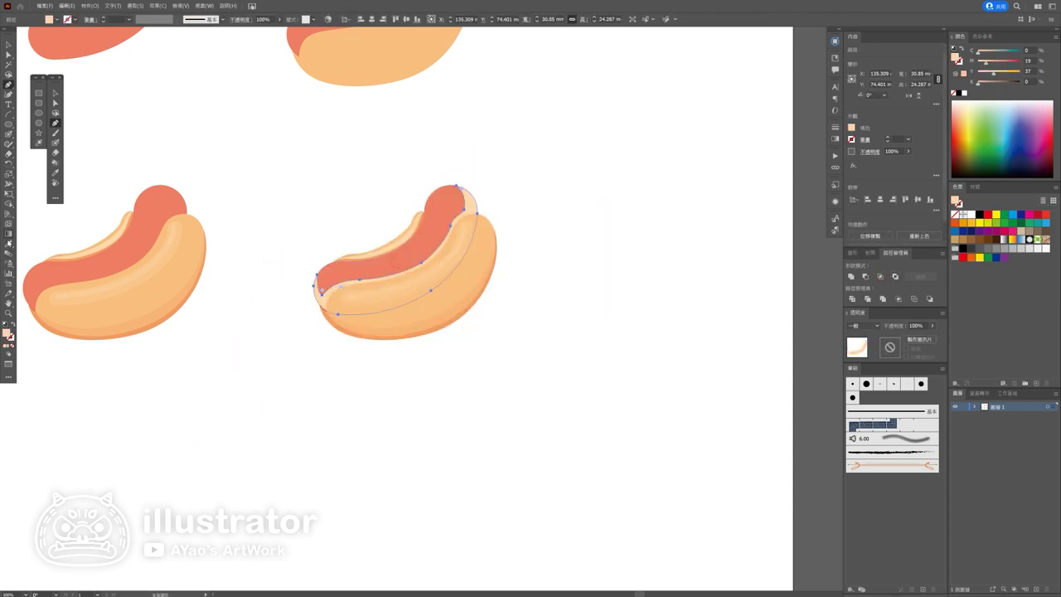
Step: Fill the trimmed shading with the sausage red and deepen it to magenta 68
{"action": "left_click", "coordinate": [347, 268]}
{"action": "scroll", "coordinate": [514, 272], "scroll_direction": "up", "scroll_amount": 5}
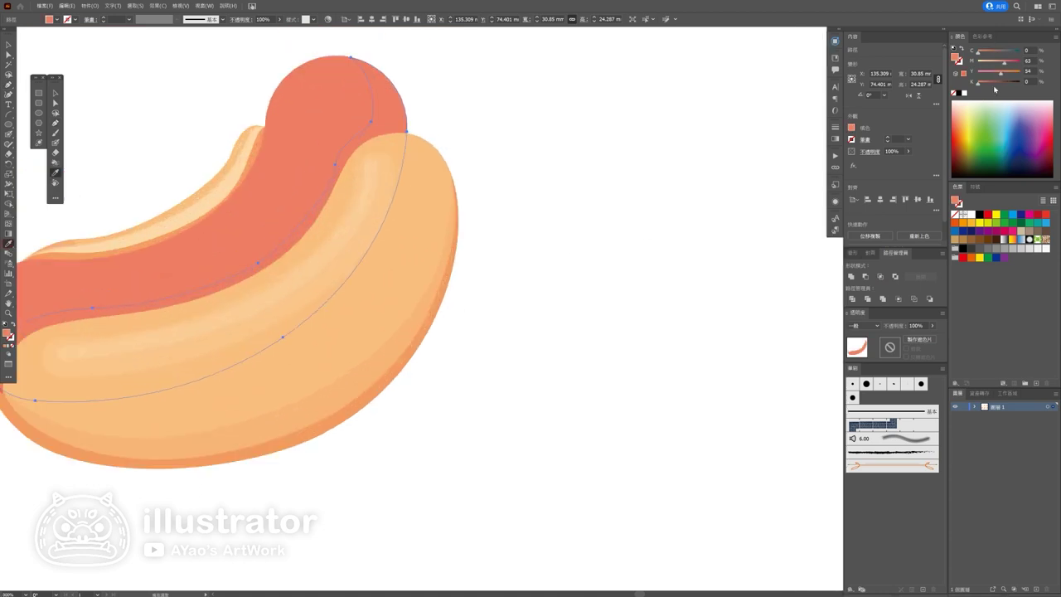
{"action": "left_click", "coordinate": [1031, 61]}
{"action": "type", "text": "68"}
{"action": "key", "text": "Tab"}
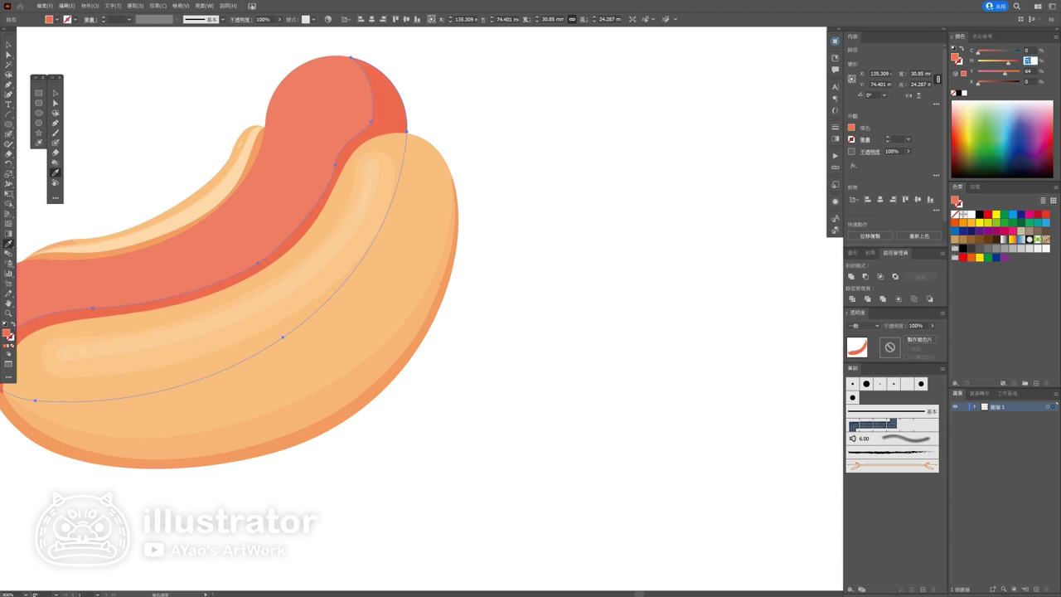
{"action": "key", "text": "ctrl+0"}
{"action": "scroll", "coordinate": [580, 307], "scroll_direction": "down", "scroll_amount": 2}
{"action": "scroll", "coordinate": [523, 328], "scroll_direction": "up", "scroll_amount": 6}
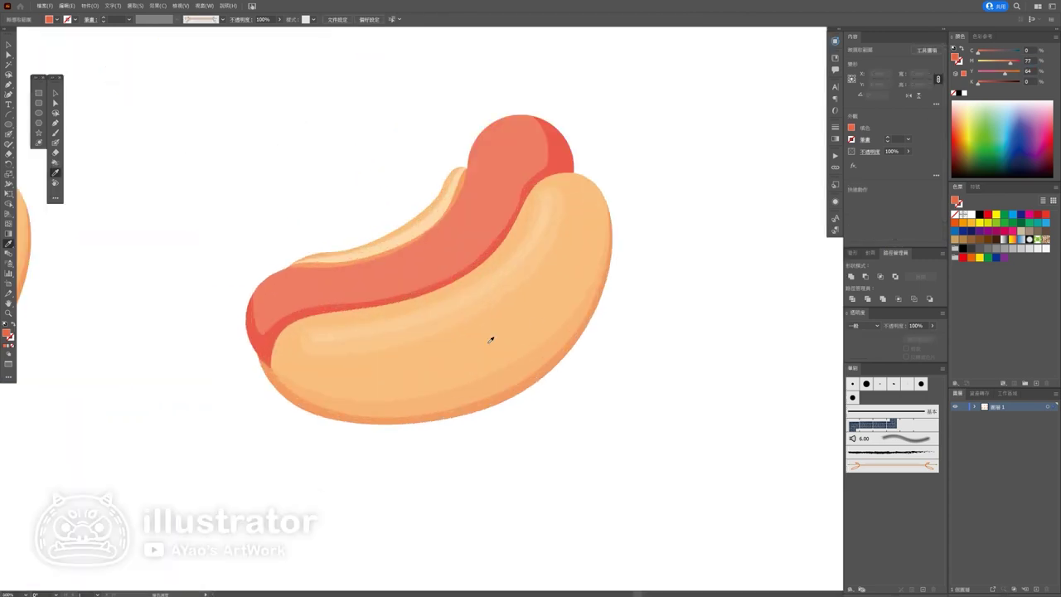
Step: Pen-draw a second shading outline along the sausage's lower edge to its right end
{"action": "left_click", "coordinate": [9, 85]}
{"action": "scroll", "coordinate": [246, 348], "scroll_direction": "up", "scroll_amount": 2}
{"action": "scroll", "coordinate": [246, 348], "scroll_direction": "up", "scroll_amount": 2}
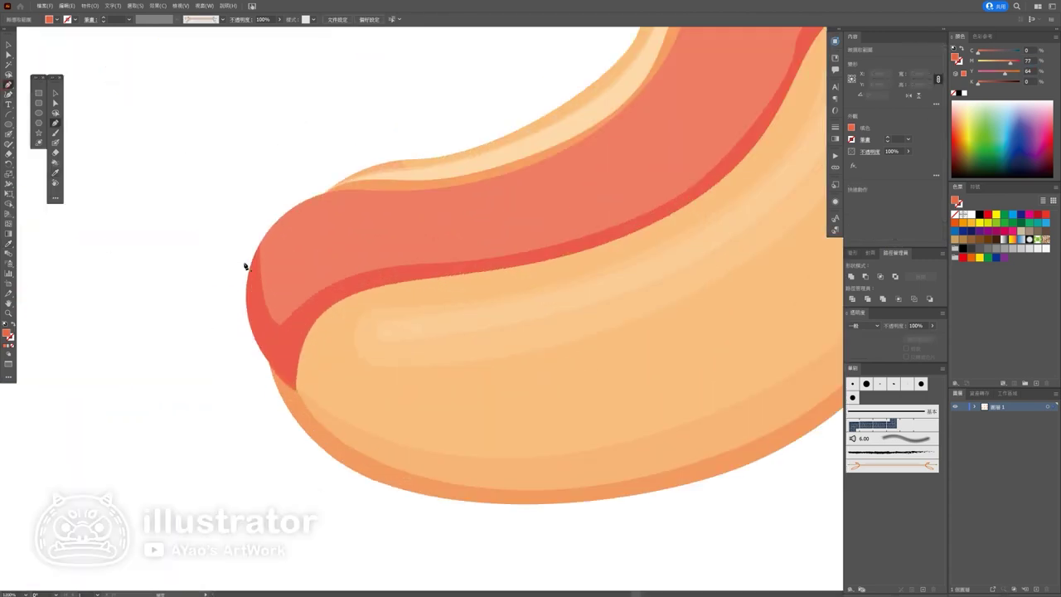
{"action": "left_click", "coordinate": [250, 276]}
{"action": "left_click_drag", "start_coordinate": [287, 362], "coordinate": [327, 386]}
{"action": "left_click_drag", "start_coordinate": [343, 304], "coordinate": [387, 283]}
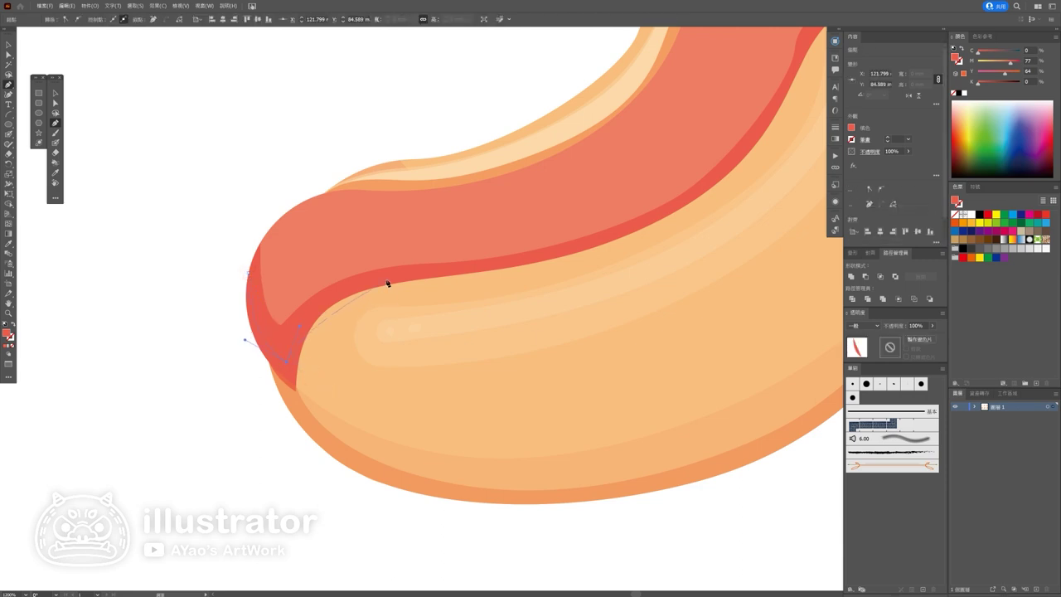
{"action": "scroll", "coordinate": [696, 210], "scroll_direction": "up", "scroll_amount": 3}
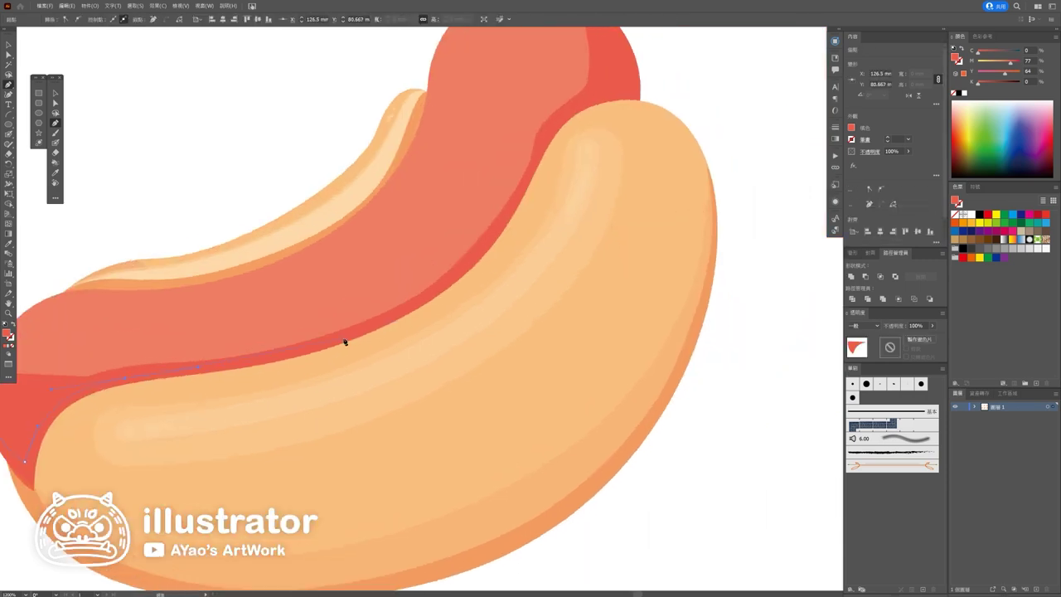
{"action": "left_click", "coordinate": [438, 308]}
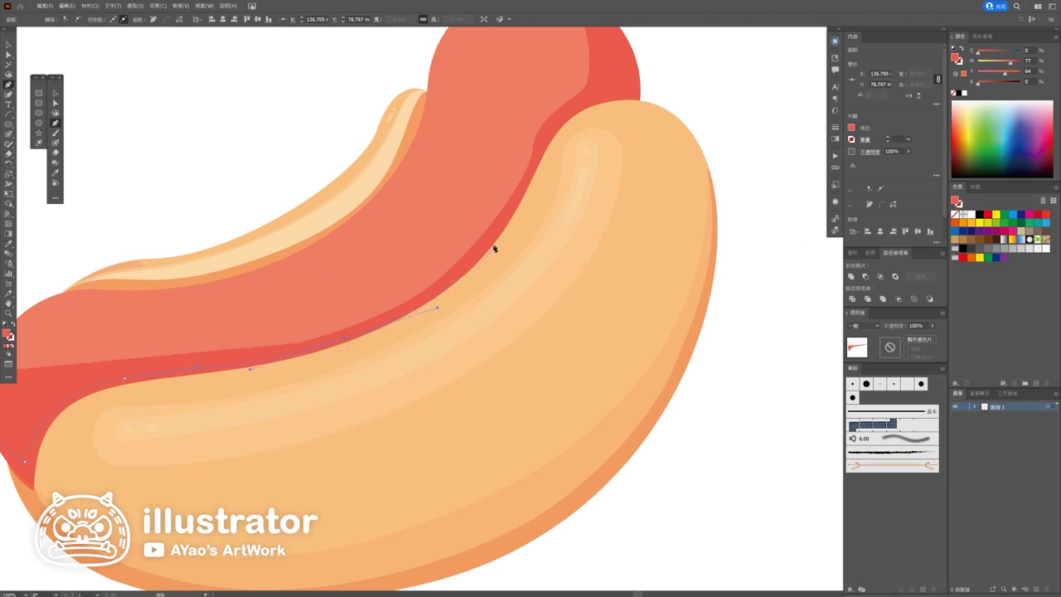
{"action": "left_click_drag", "start_coordinate": [539, 158], "coordinate": [400, 217]}
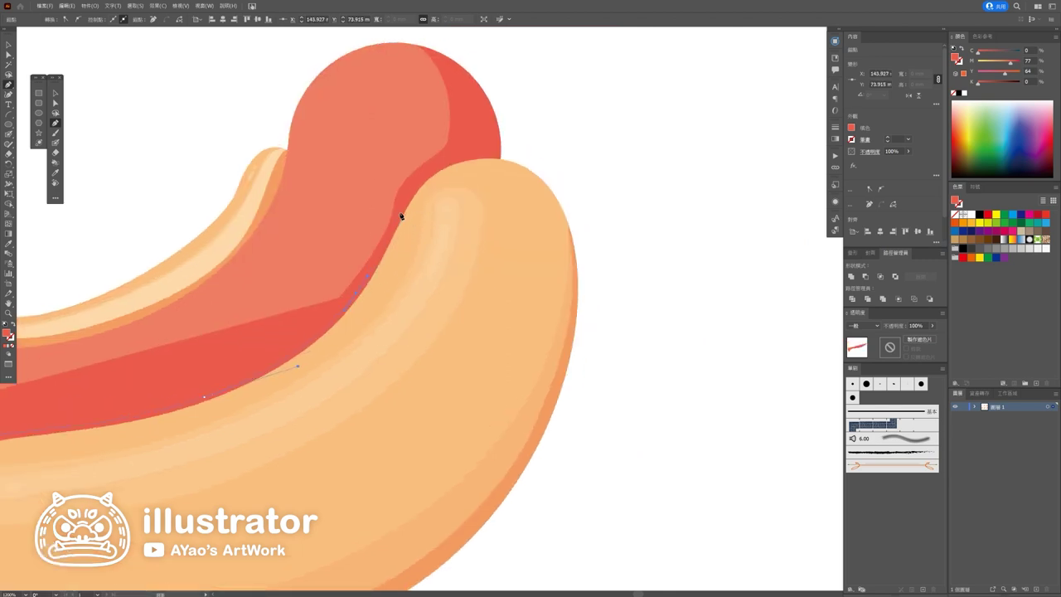
{"action": "left_click", "coordinate": [421, 172]}
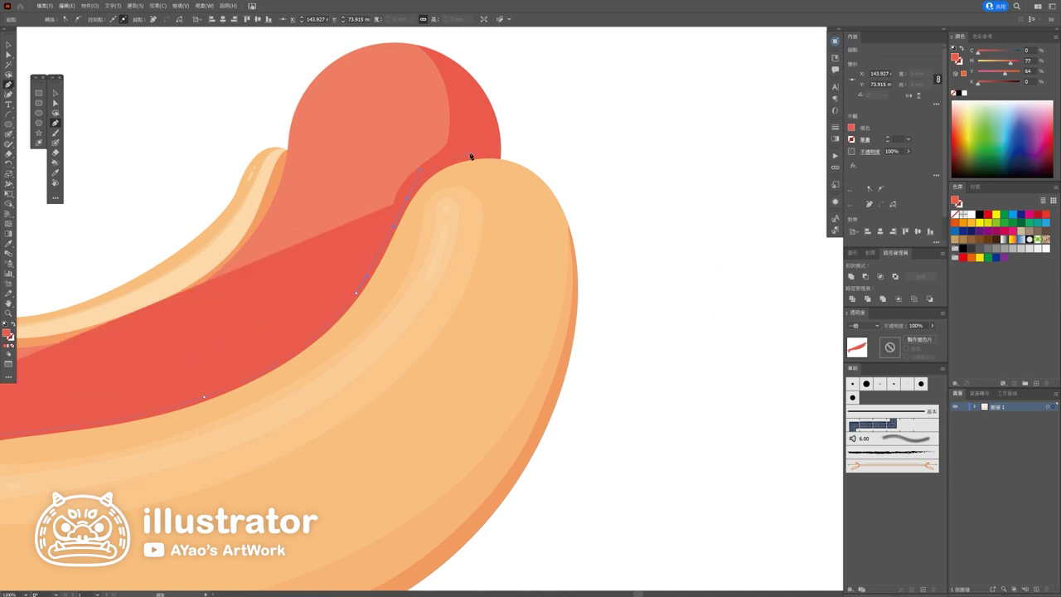
{"action": "left_click", "coordinate": [490, 150]}
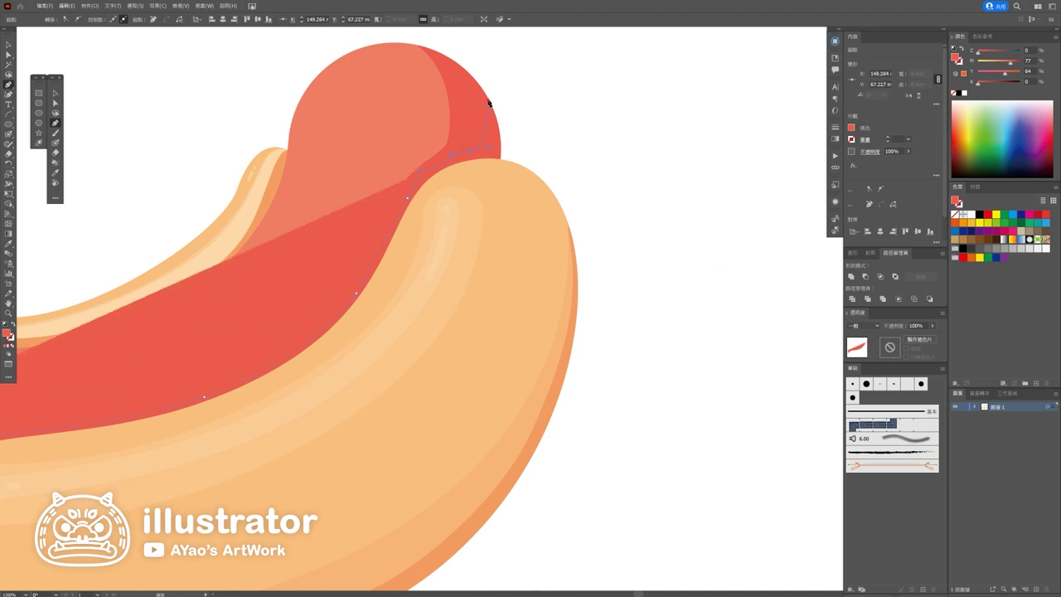
{"action": "left_click", "coordinate": [489, 103]}
Step: Enclose the shape around the hot dog and Intersect it into a thin red band
{"action": "key", "text": "ctrl+0"}
{"action": "left_click", "coordinate": [580, 85]}
{"action": "left_click", "coordinate": [691, 284]}
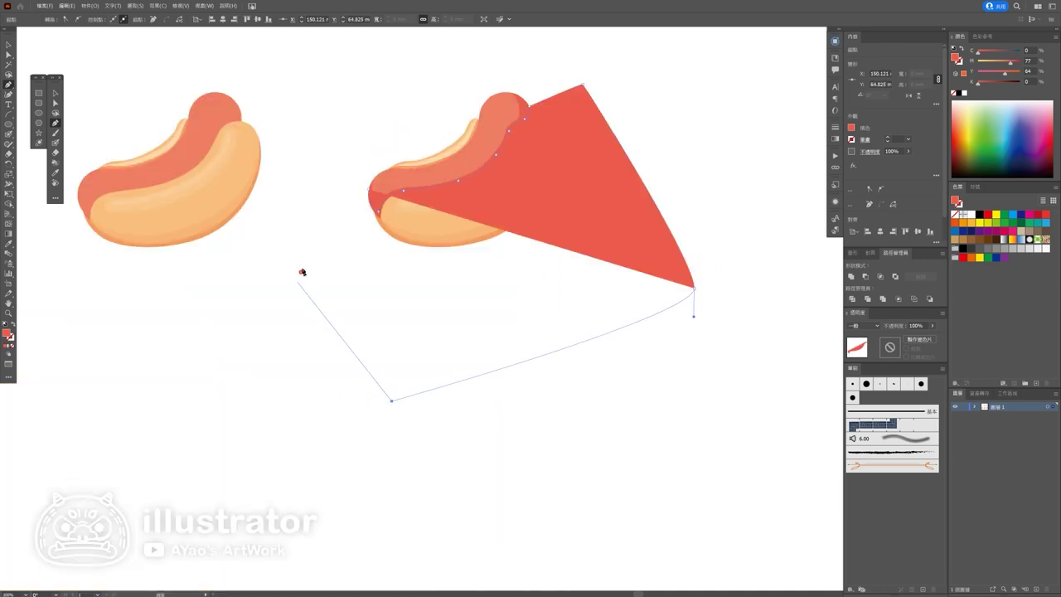
{"action": "left_click", "coordinate": [387, 398]}
{"action": "left_click", "coordinate": [303, 272]}
{"action": "left_click", "coordinate": [351, 186]}
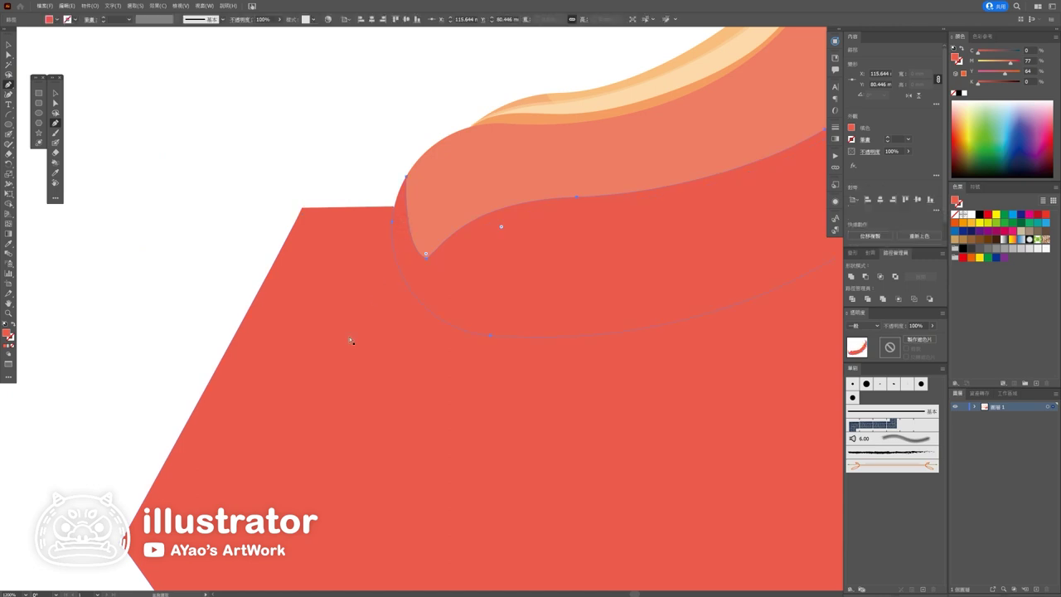
{"action": "left_click", "coordinate": [879, 276]}
{"action": "left_click", "coordinate": [488, 334]}
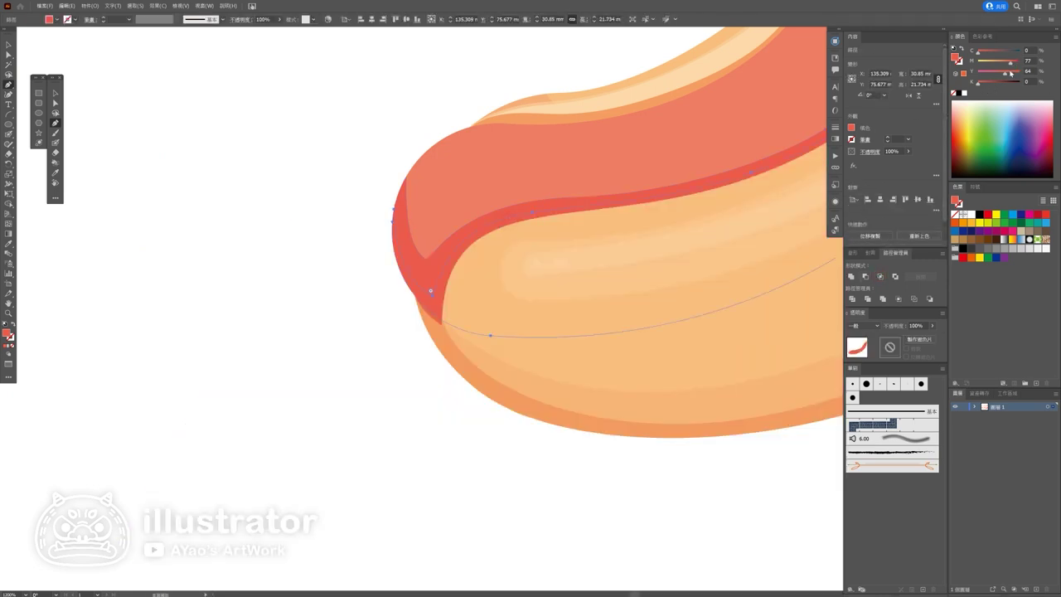
Step: Recolour the red band to a lighter orange-red after undoing a darker try
{"action": "left_click", "coordinate": [338, 491]}
{"action": "scroll", "coordinate": [378, 462], "scroll_direction": "down", "scroll_amount": 3}
{"action": "scroll", "coordinate": [469, 445], "scroll_direction": "down", "scroll_amount": 1}
{"action": "scroll", "coordinate": [484, 412], "scroll_direction": "up", "scroll_amount": 5}
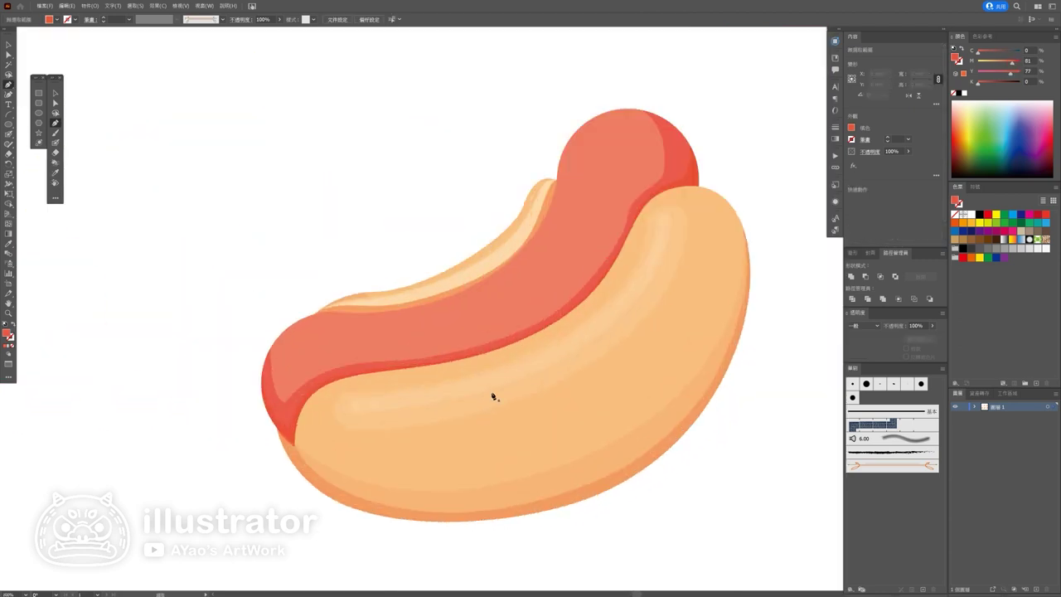
{"action": "left_click", "coordinate": [690, 177]}
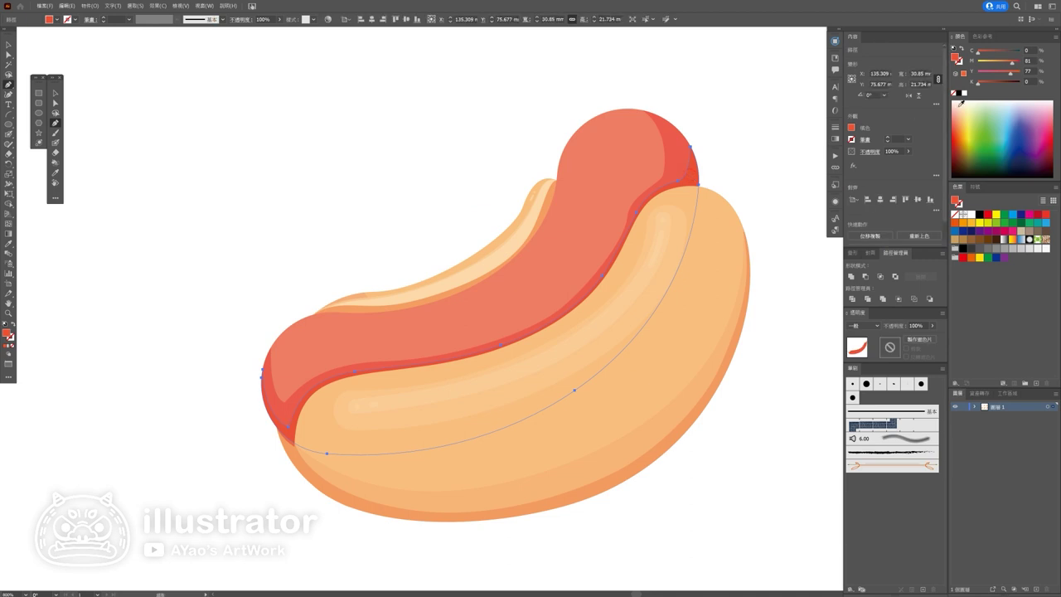
{"action": "left_click_drag", "start_coordinate": [979, 86], "coordinate": [992, 85]}
{"action": "key", "text": "ctrl+z"}
{"action": "key", "text": "ctrl+z"}
{"action": "left_click_drag", "start_coordinate": [1009, 62], "coordinate": [1006, 62]}
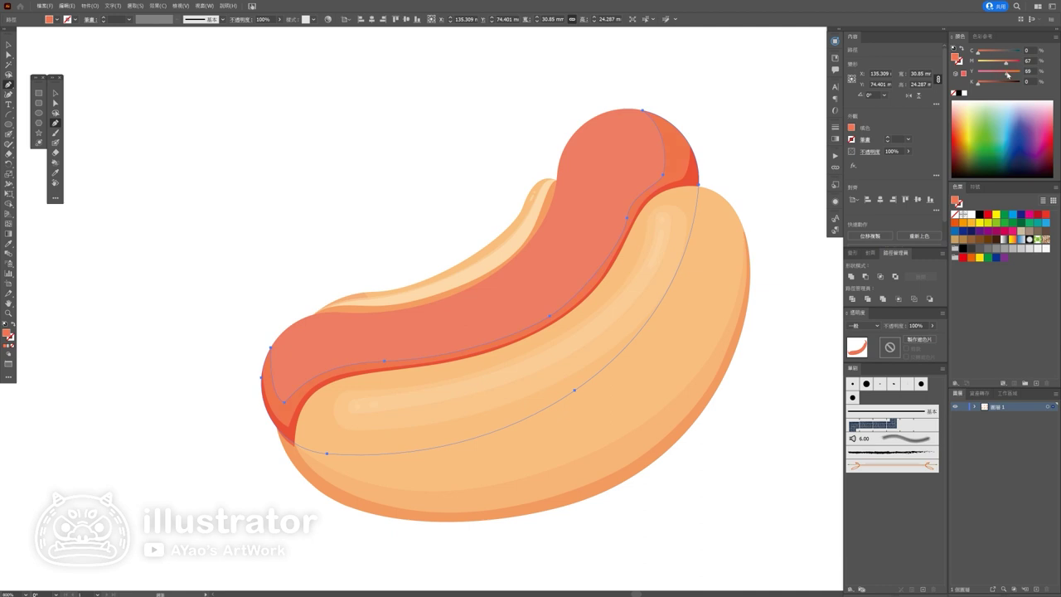
Step: Eyedrop the sausage's salmon onto the band, enter 61, and lighten the darker band
{"action": "key", "text": "i"}
{"action": "left_click", "coordinate": [598, 226]}
{"action": "left_click", "coordinate": [1029, 61]}
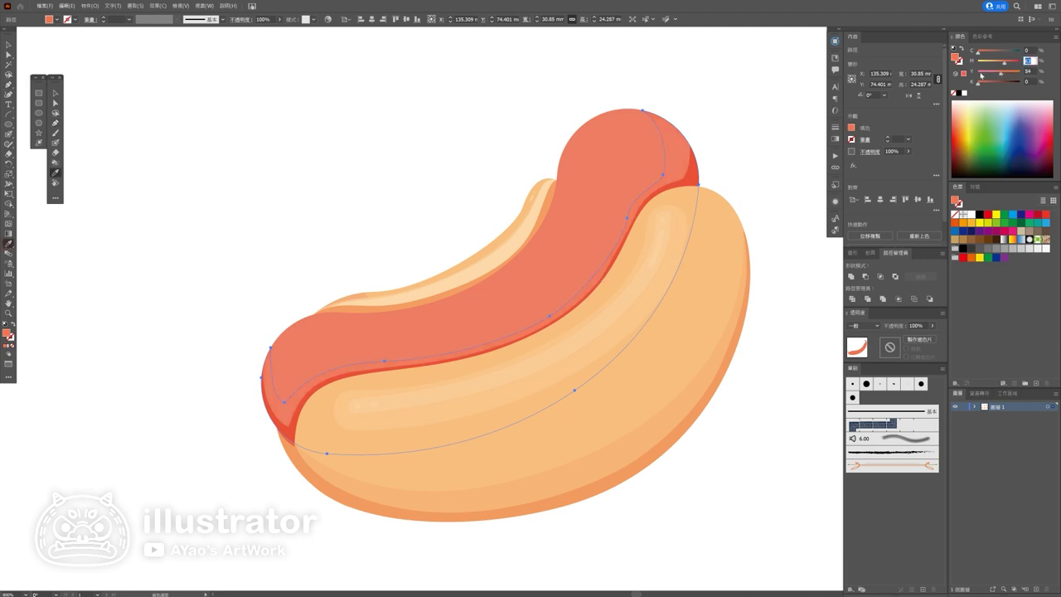
{"action": "type", "text": "70"}
{"action": "key", "text": "Tab"}
{"action": "type", "text": "61"}
{"action": "left_click", "coordinate": [680, 159]}
{"action": "left_click", "coordinate": [743, 150]}
{"action": "left_click", "coordinate": [700, 177]}
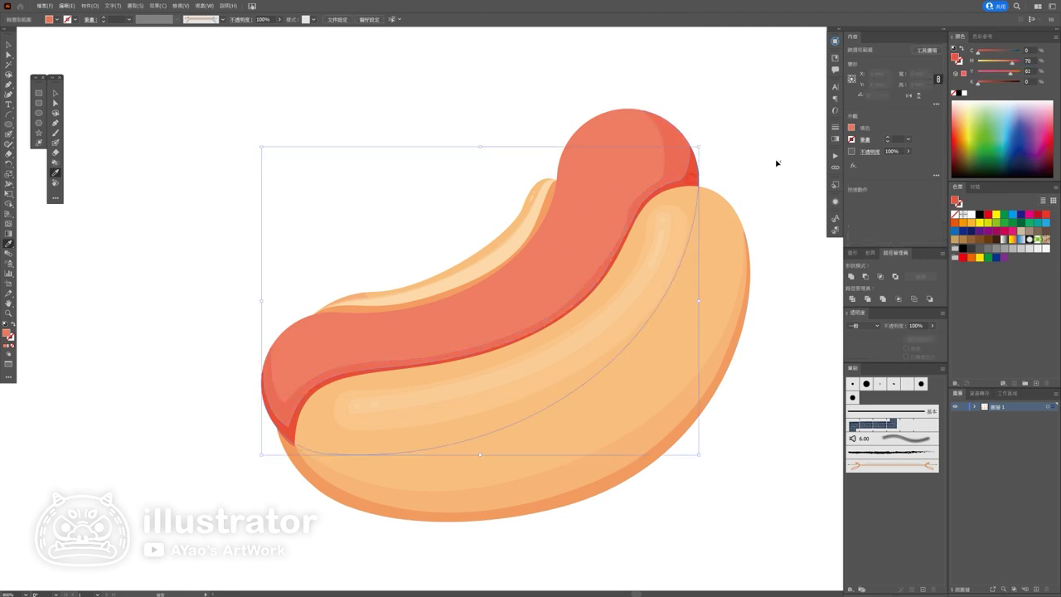
{"action": "left_click_drag", "start_coordinate": [1011, 75], "coordinate": [994, 81]}
Step: Darken the bottom shading band to magenta 80, yellow 71
{"action": "left_click", "coordinate": [1027, 60]}
{"action": "key", "text": "Tab"}
{"action": "type", "text": "71"}
{"action": "key", "text": "Return"}
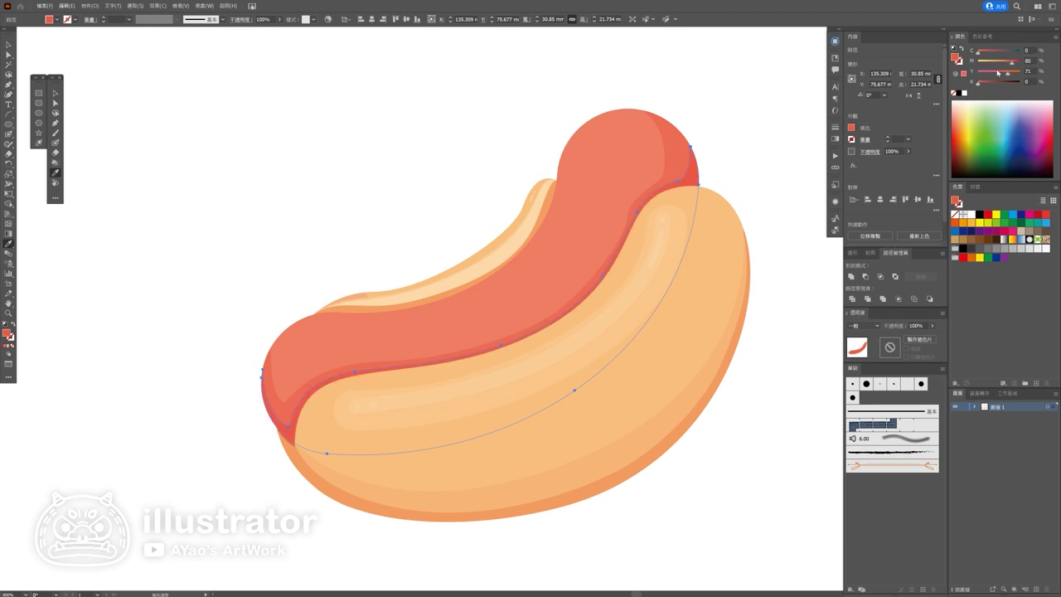
{"action": "key", "text": "v"}
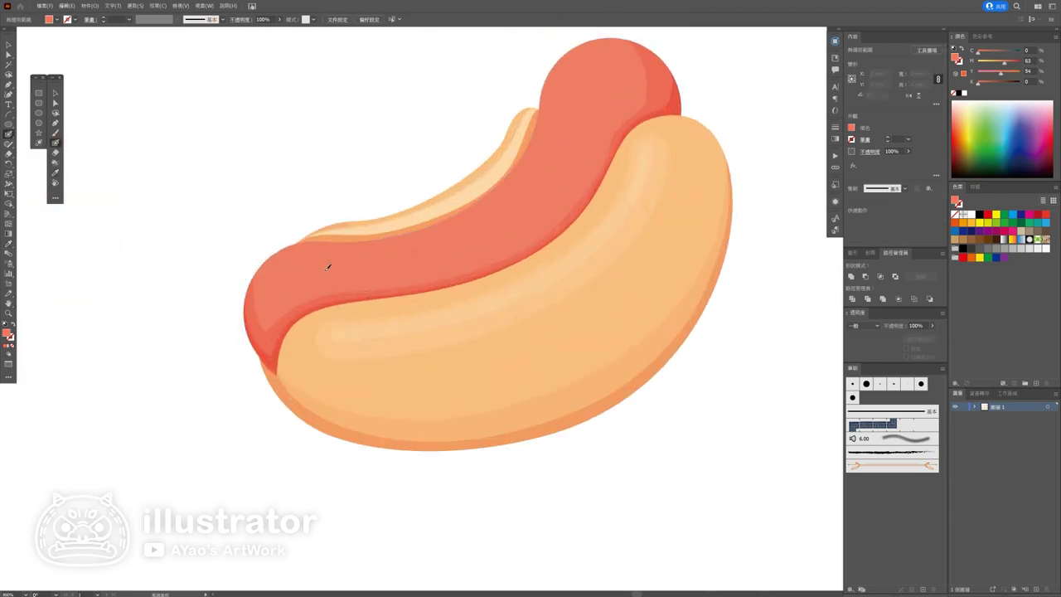
Step: Paint a light highlight (M55 Y46) along the sausage up to its top end
{"action": "left_click", "coordinate": [1030, 60]}
{"action": "type", "text": "55"}
{"action": "key", "text": "Tab"}
{"action": "type", "text": "46"}
{"action": "key", "text": "Return"}
{"action": "left_click_drag", "start_coordinate": [284, 270], "coordinate": [504, 218]}
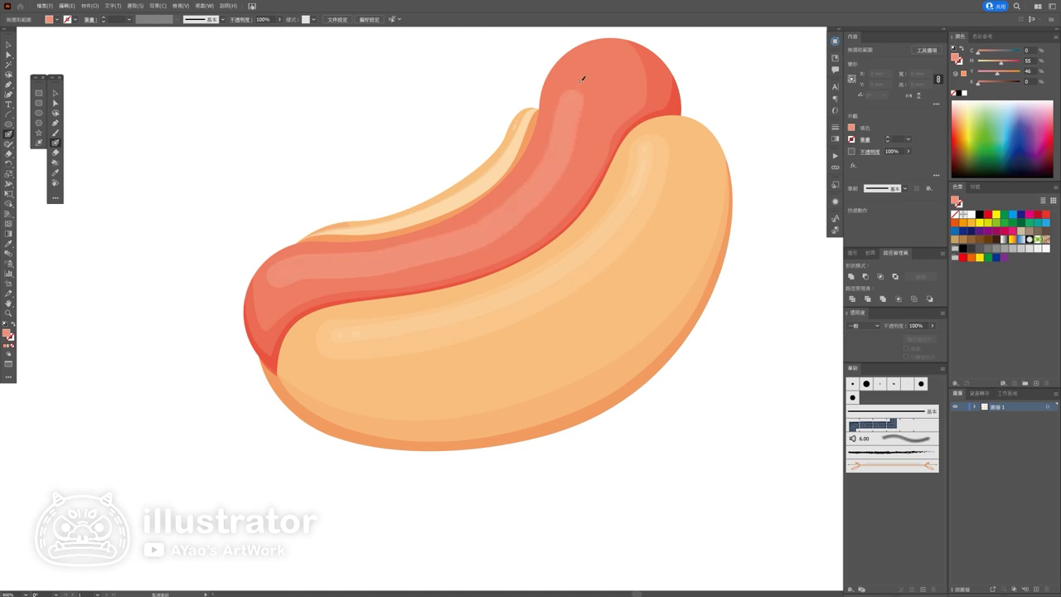
{"action": "left_click_drag", "start_coordinate": [504, 217], "coordinate": [594, 68]}
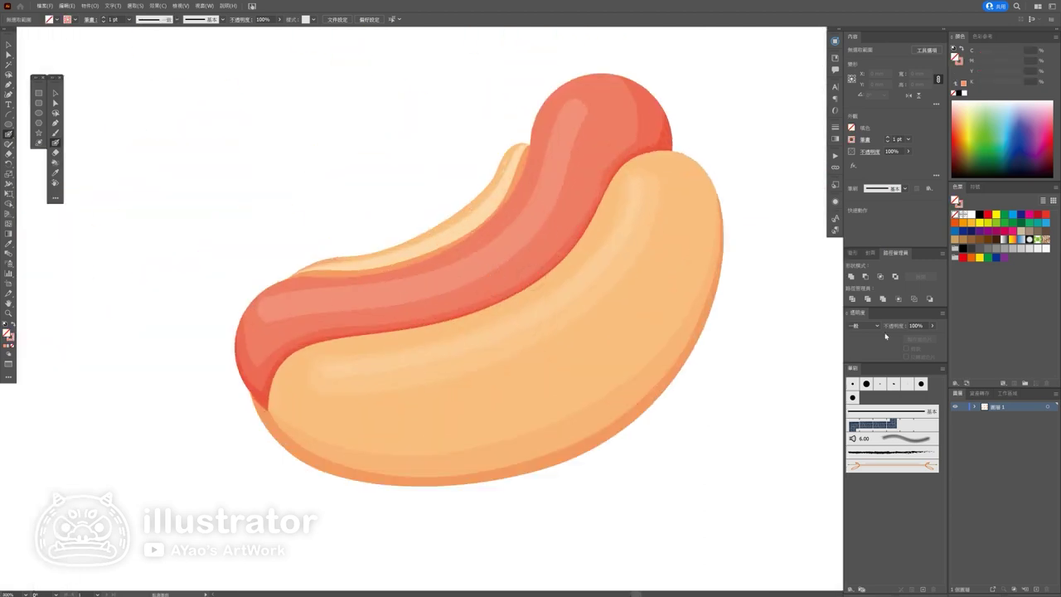
Step: Paint a paler highlight streak (M45 Y35) along the sausage, then zoom out
{"action": "left_click", "coordinate": [961, 62]}
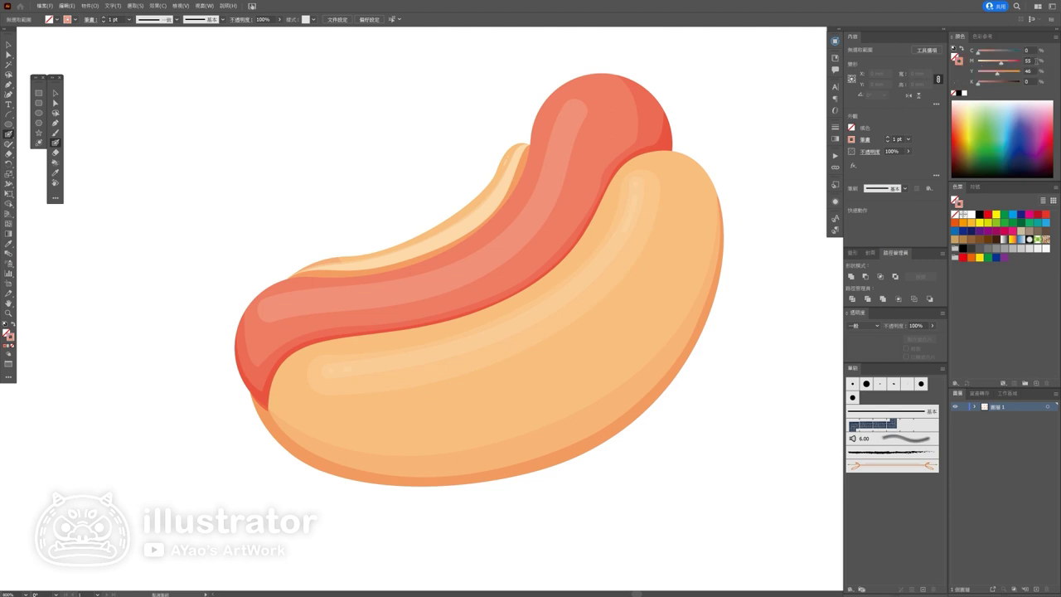
{"action": "key", "text": "Tab"}
{"action": "type", "text": "35"}
{"action": "key", "text": "Return"}
{"action": "left_click_drag", "start_coordinate": [296, 300], "coordinate": [548, 178]}
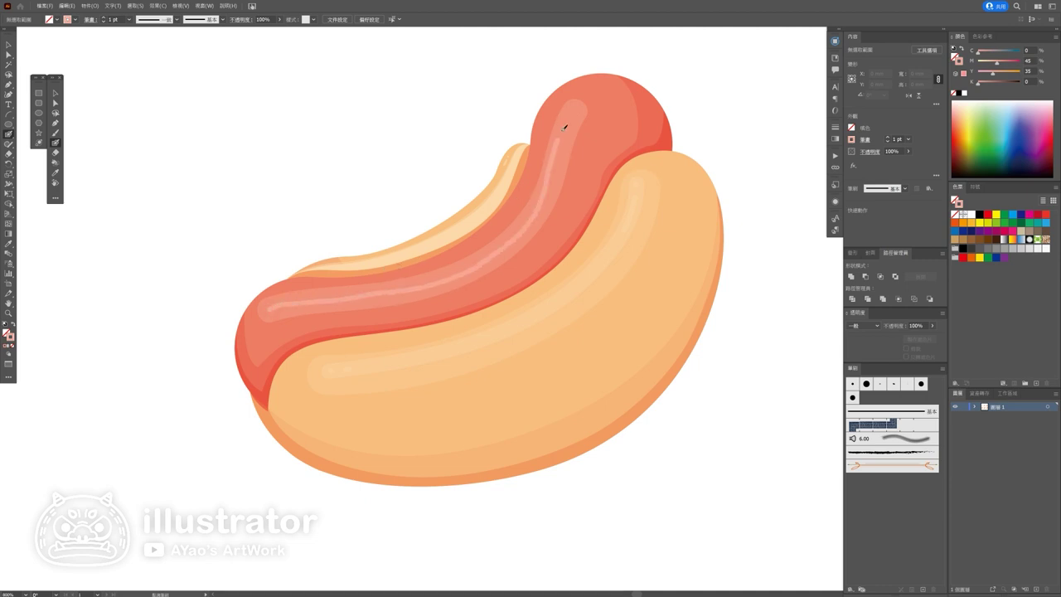
{"action": "key", "text": "ctrl+minus"}
{"action": "key", "text": "ctrl+minus"}
{"action": "key", "text": "ctrl+minus"}
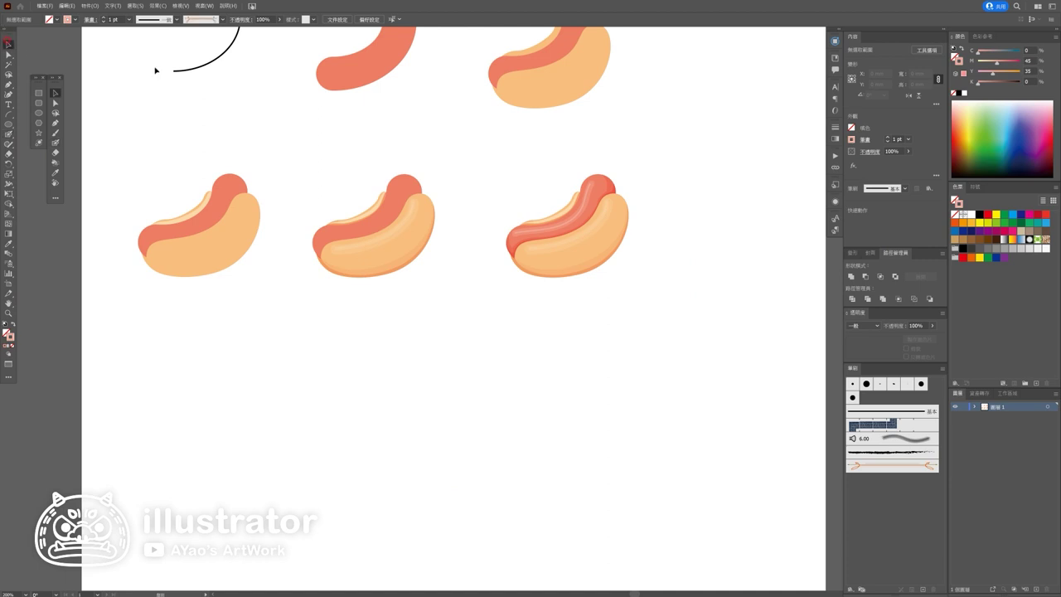
Step: Set the sausage's highlight streak to magenta 50
{"action": "left_click", "coordinate": [516, 226]}
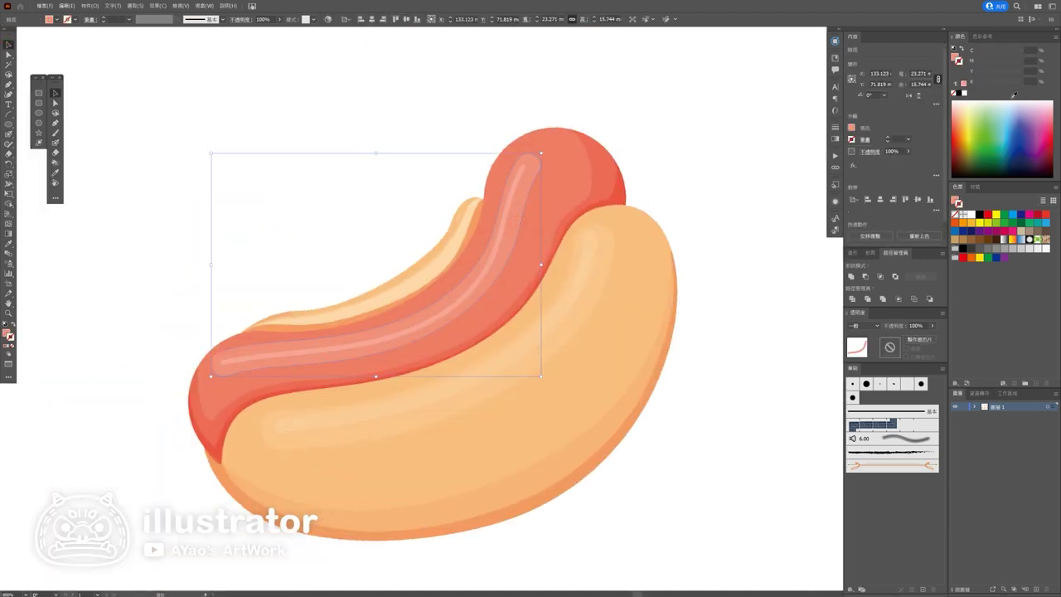
{"action": "left_click", "coordinate": [1027, 62]}
{"action": "type", "text": "50"}
{"action": "key", "text": "Tab"}
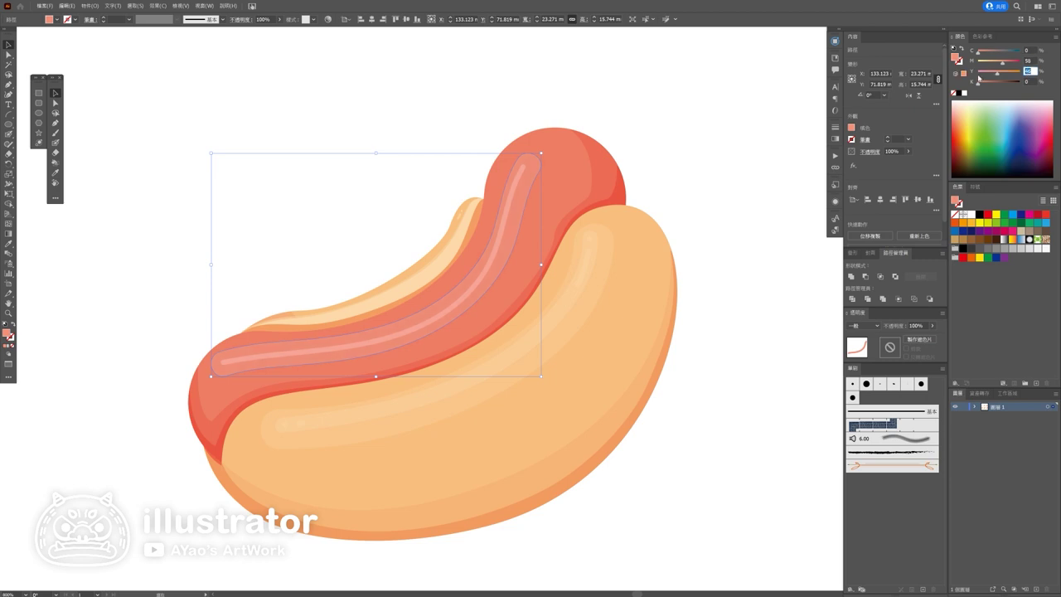
{"action": "key", "text": "Return"}
Step: Eyedrop the sausage's colour onto the thin highlight stroke
{"action": "left_click", "coordinate": [474, 287]}
{"action": "left_click", "coordinate": [13, 244]}
{"action": "left_click", "coordinate": [522, 179]}
{"action": "left_click", "coordinate": [8, 45]}
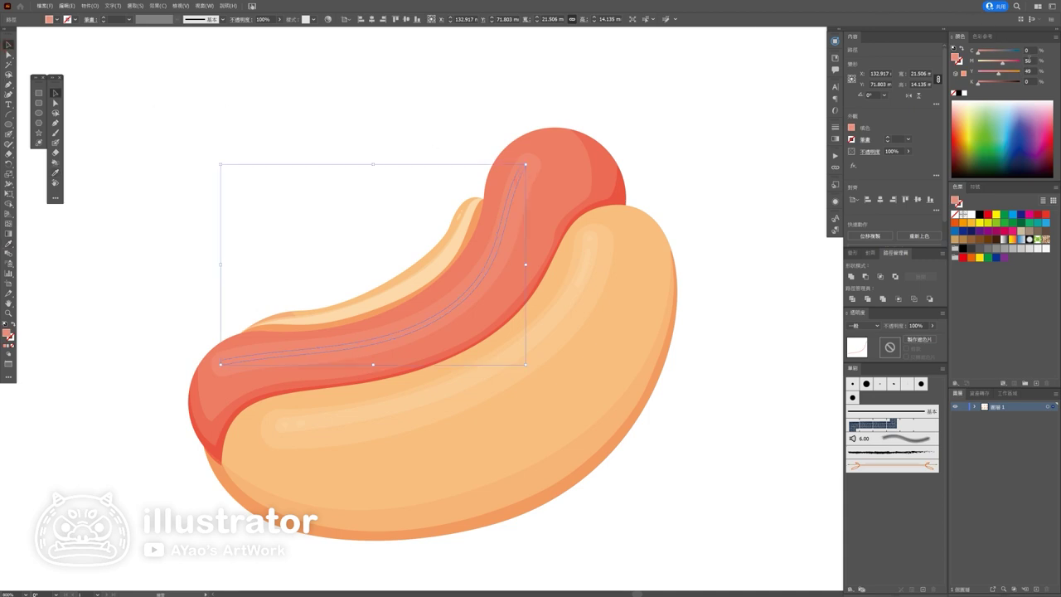
Step: Adjust the highlight to magenta 53, yellow 44, then deselect it
{"action": "left_click", "coordinate": [1029, 61]}
{"action": "key", "text": "Tab"}
{"action": "type", "text": "44"}
{"action": "key", "text": "Return"}
{"action": "left_click", "coordinate": [682, 178]}
{"action": "scroll", "coordinate": [683, 177], "scroll_direction": "down", "scroll_amount": 2}
{"action": "scroll", "coordinate": [682, 177], "scroll_direction": "down", "scroll_amount": 2}
{"action": "scroll", "coordinate": [694, 237], "scroll_direction": "down", "scroll_amount": 2}
{"action": "scroll", "coordinate": [603, 394], "scroll_direction": "down", "scroll_amount": 1}
Step: Duplicate the last hot dog into a new bottom row and zoom in on its sausage
{"action": "mouse_move", "coordinate": [443, 334]}
{"action": "left_mouse_down"}
{"action": "mouse_move", "coordinate": [630, 217]}
{"action": "mouse_move", "coordinate": [381, 326]}
{"action": "left_mouse_up"}
{"action": "scroll", "coordinate": [381, 325], "scroll_direction": "up", "scroll_amount": 2}
{"action": "left_click", "coordinate": [422, 417]}
{"action": "scroll", "coordinate": [538, 459], "scroll_direction": "up", "scroll_amount": 3}
{"action": "left_click", "coordinate": [9, 84]}
{"action": "scroll", "coordinate": [592, 261], "scroll_direction": "up", "scroll_amount": 2}
{"action": "scroll", "coordinate": [647, 244], "scroll_direction": "down", "scroll_amount": 2}
{"action": "left_click_drag", "start_coordinate": [603, 211], "coordinate": [637, 184]}
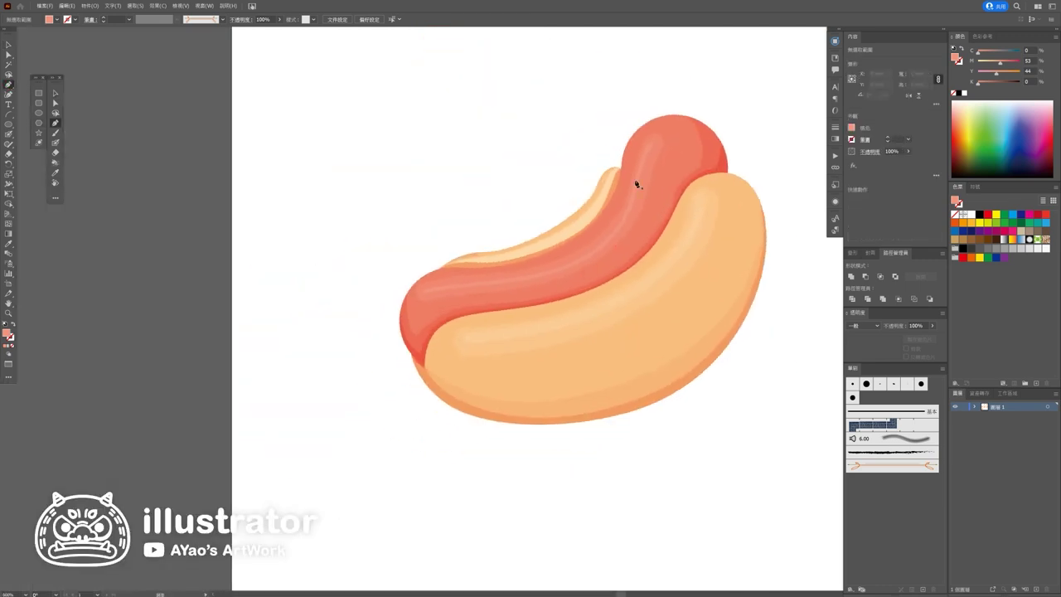
{"action": "scroll", "coordinate": [614, 202], "scroll_direction": "up", "scroll_amount": 2}
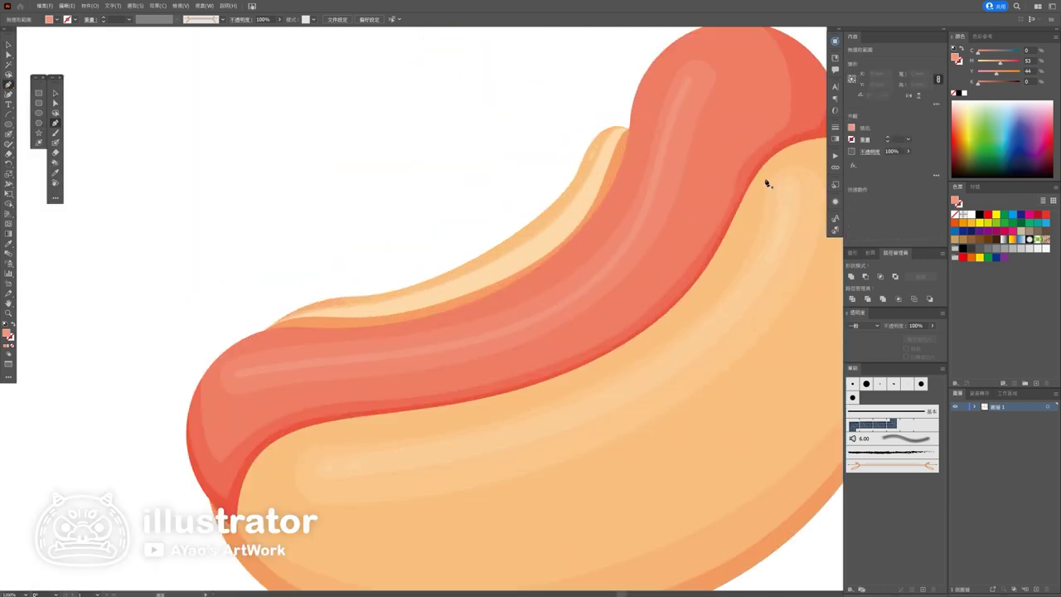
Step: Start a curved Pen path across the sausage, restarting and undoing misplaced points
{"action": "left_click", "coordinate": [768, 174]}
{"action": "left_click_drag", "start_coordinate": [590, 184], "coordinate": [552, 239]}
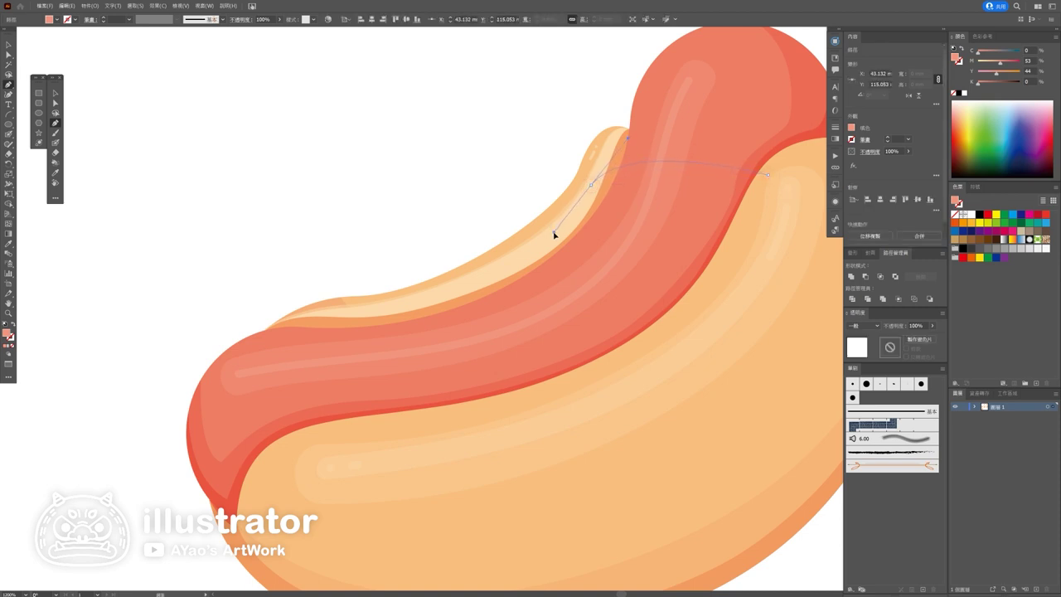
{"action": "left_click_drag", "start_coordinate": [720, 277], "coordinate": [719, 334]}
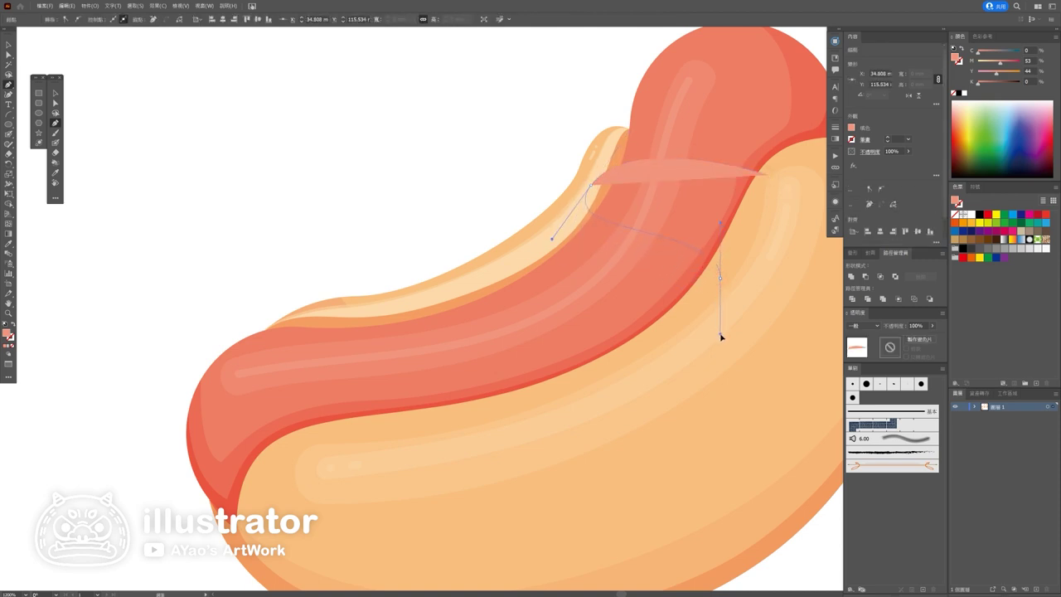
{"action": "left_click_drag", "start_coordinate": [547, 287], "coordinate": [486, 192]}
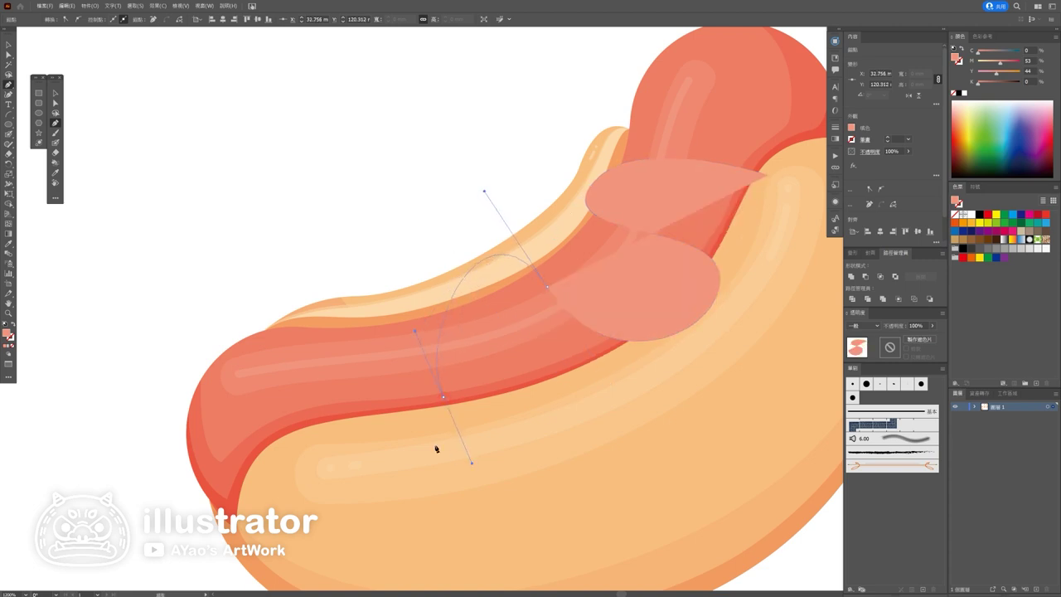
{"action": "key", "text": "Escape"}
{"action": "left_click", "coordinate": [602, 329]}
{"action": "left_click", "coordinate": [549, 319]}
{"action": "mouse_move", "coordinate": [448, 300]}
{"action": "left_mouse_down"}
{"action": "mouse_move", "coordinate": [406, 327]}
{"action": "mouse_move", "coordinate": [354, 339]}
{"action": "left_mouse_up"}
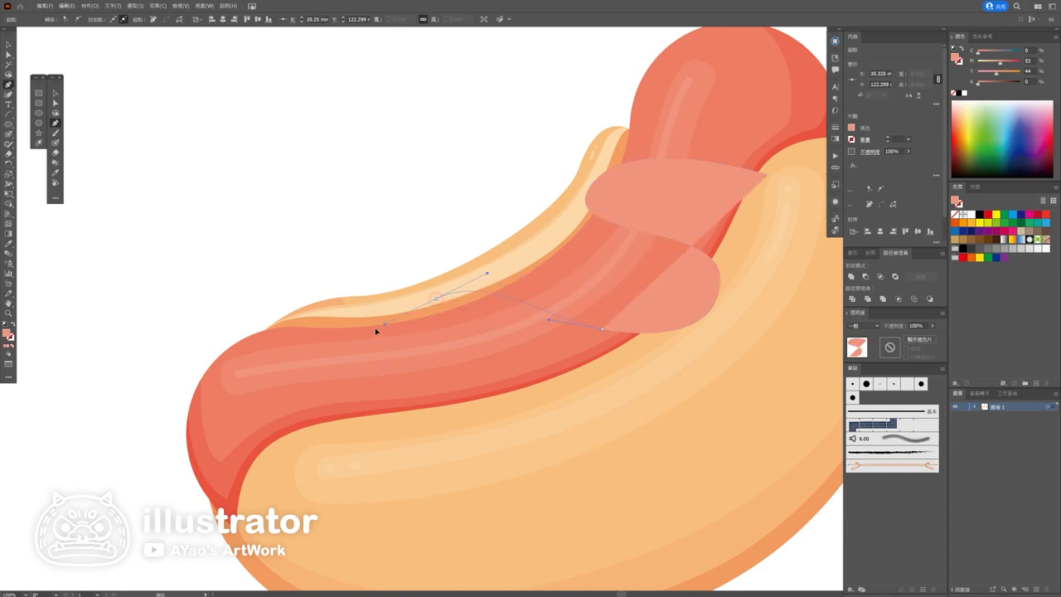
{"action": "left_click_drag", "start_coordinate": [465, 421], "coordinate": [419, 439]}
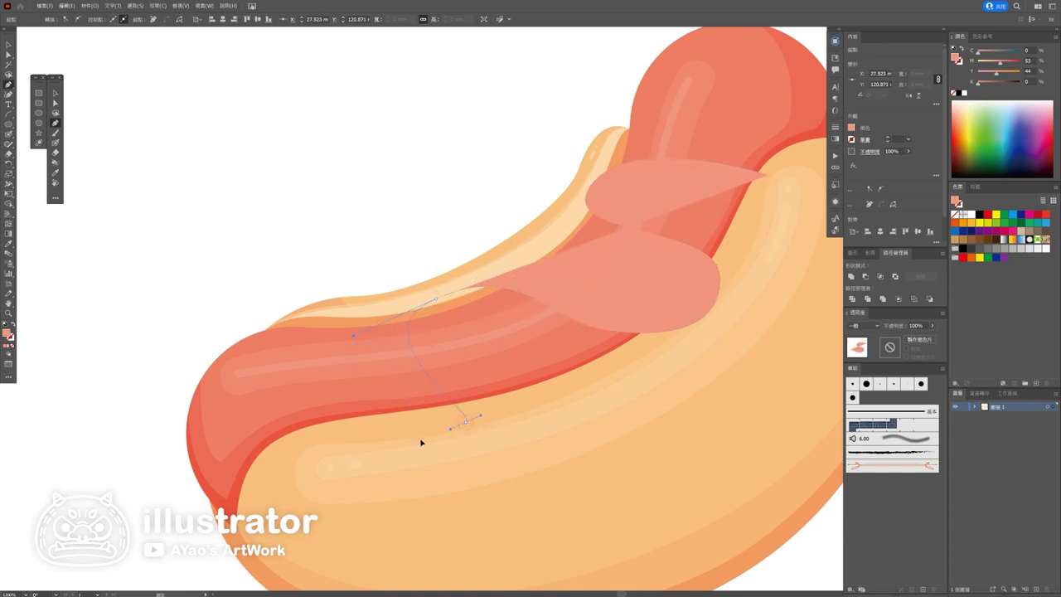
{"action": "key", "text": "ctrl+z"}
{"action": "key", "text": "ctrl+z"}
{"action": "key", "text": "ctrl+z"}
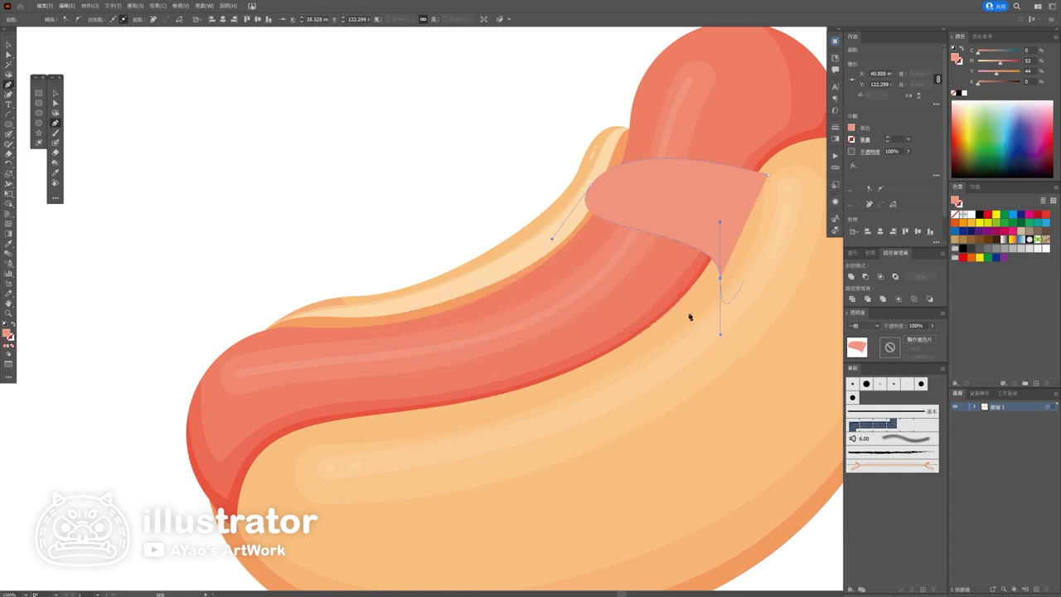
Step: Finish the wavy mustard path at the sausage's left tip and swap fill to stroke
{"action": "left_click_drag", "start_coordinate": [666, 318], "coordinate": [705, 296]}
{"action": "left_click_drag", "start_coordinate": [537, 259], "coordinate": [455, 285]}
{"action": "left_click_drag", "start_coordinate": [461, 386], "coordinate": [400, 407]}
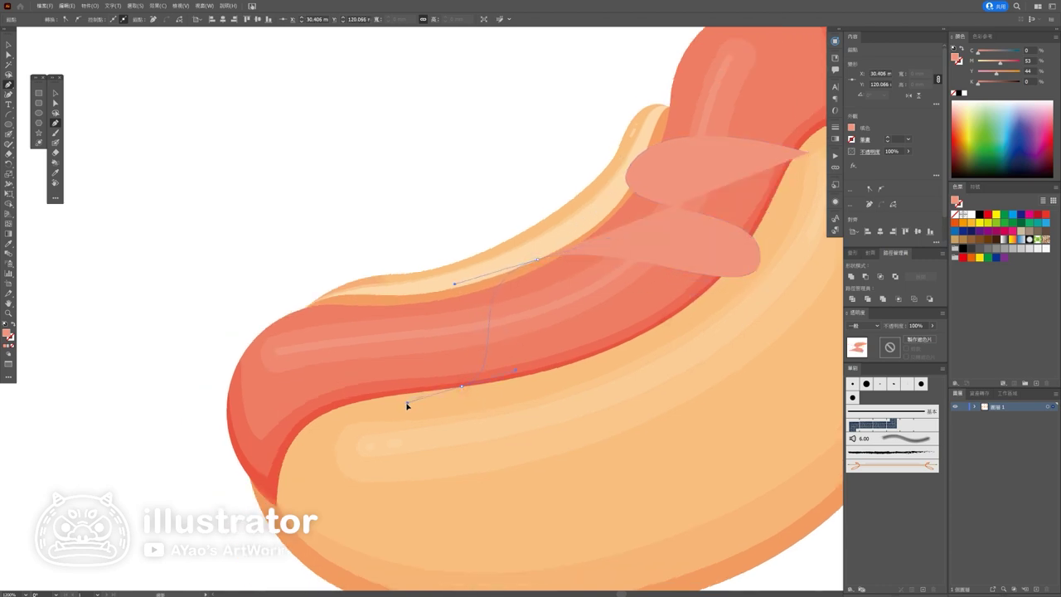
{"action": "left_click_drag", "start_coordinate": [295, 367], "coordinate": [248, 398]}
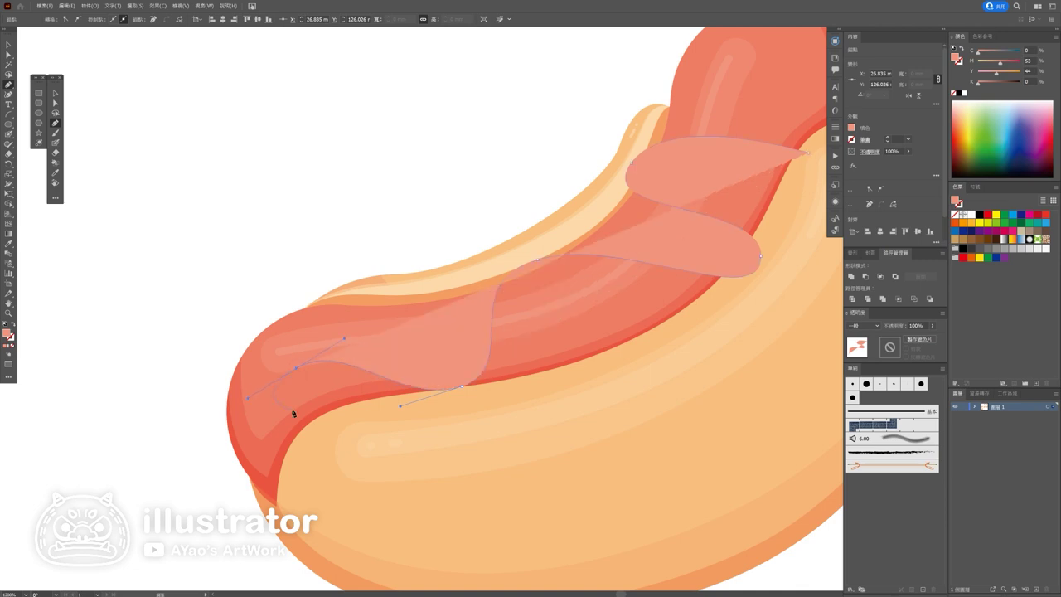
{"action": "key", "text": "shift+x"}
Step: Colour the wavy line's stroke a rich yellow and set its weight to 4 pt
{"action": "key", "text": "v"}
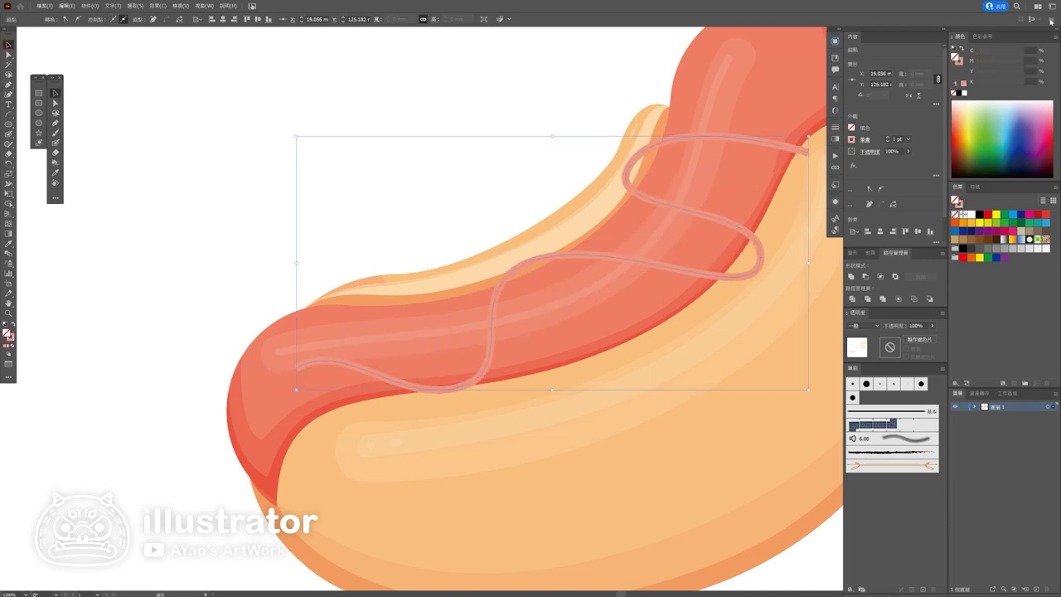
{"action": "left_click", "coordinate": [957, 65]}
{"action": "mouse_move", "coordinate": [999, 63]}
{"action": "left_mouse_down"}
{"action": "mouse_move", "coordinate": [983, 63]}
{"action": "mouse_move", "coordinate": [1007, 73]}
{"action": "left_mouse_up"}
{"action": "left_click", "coordinate": [991, 63]}
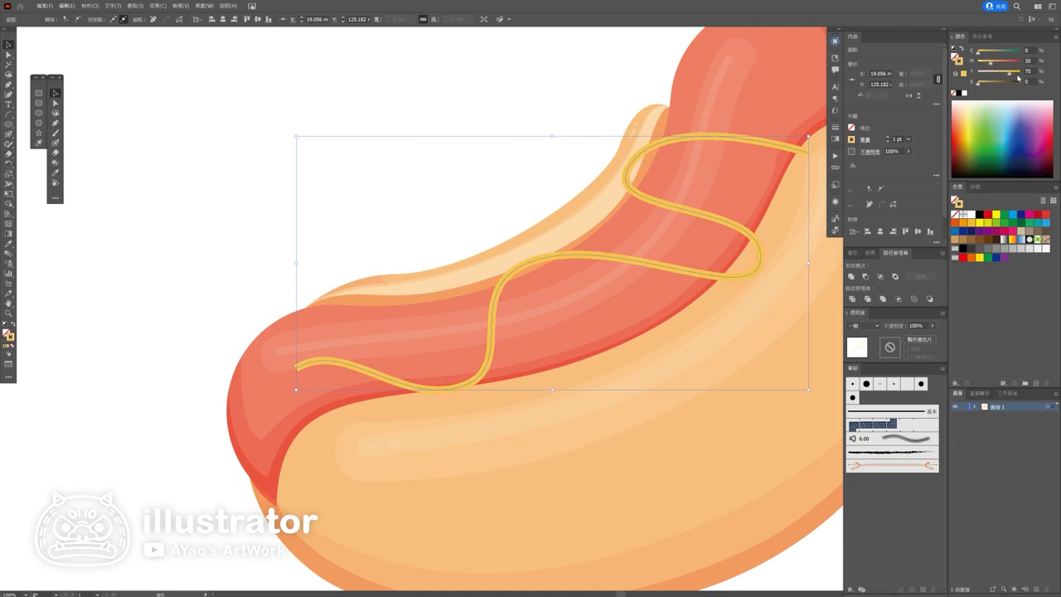
{"action": "left_click", "coordinate": [864, 140]}
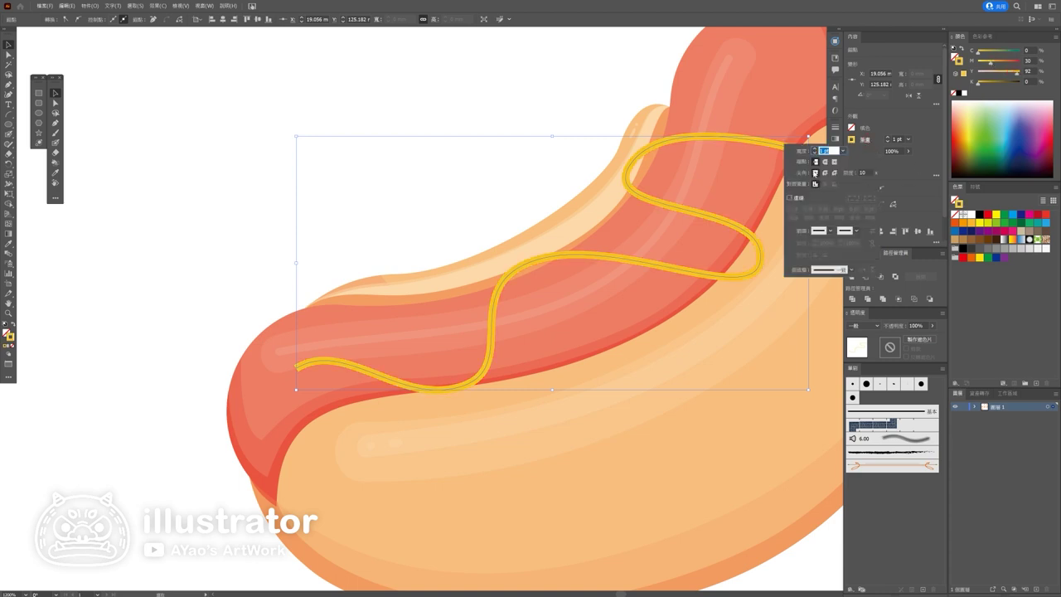
{"action": "type", "text": "7"}
{"action": "key", "text": "Return"}
{"action": "type", "text": "4"}
{"action": "key", "text": "Return"}
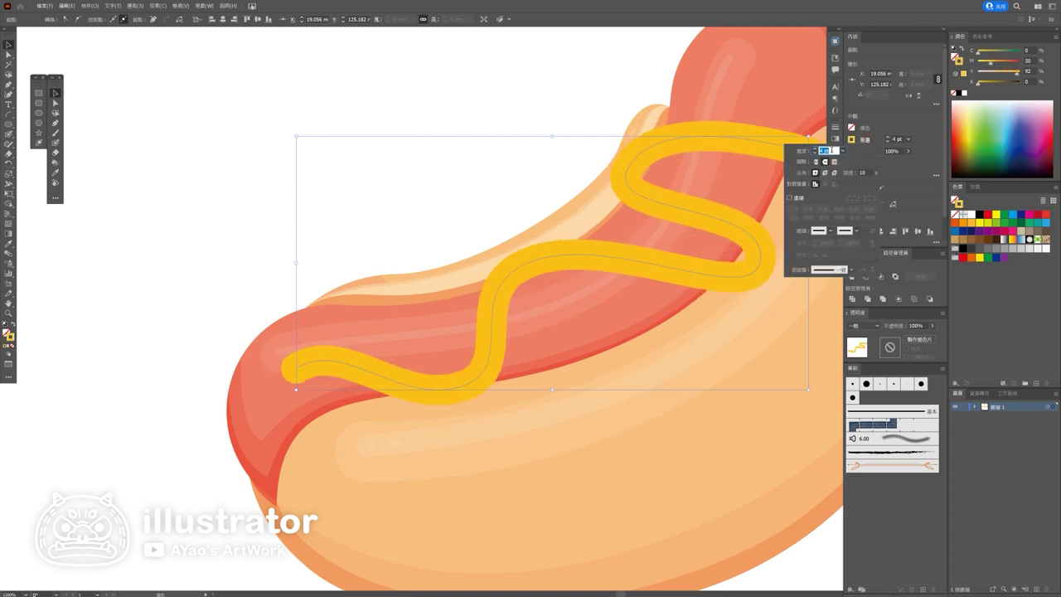
{"action": "scroll", "coordinate": [362, 216], "scroll_direction": "down", "scroll_amount": 2}
{"action": "scroll", "coordinate": [386, 229], "scroll_direction": "down", "scroll_amount": 5}
{"action": "left_click", "coordinate": [509, 345]}
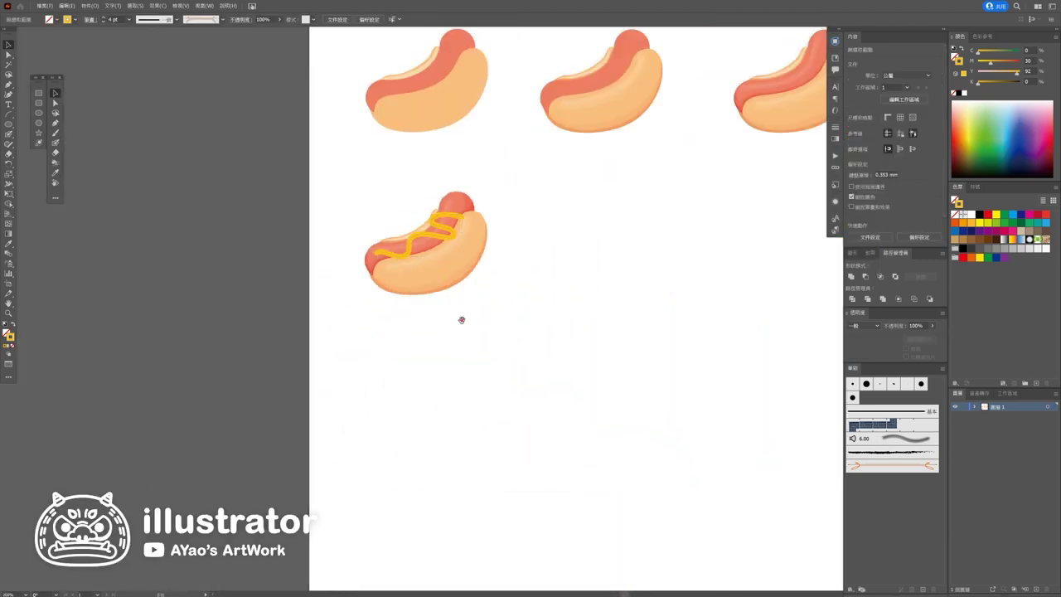
Step: Delete the old mustard stroke and sketch a new Pencil squiggle across the sausage
{"action": "scroll", "coordinate": [497, 340], "scroll_direction": "down", "scroll_amount": 2}
{"action": "scroll", "coordinate": [532, 363], "scroll_direction": "up", "scroll_amount": 3}
{"action": "scroll", "coordinate": [522, 362], "scroll_direction": "up", "scroll_amount": 1}
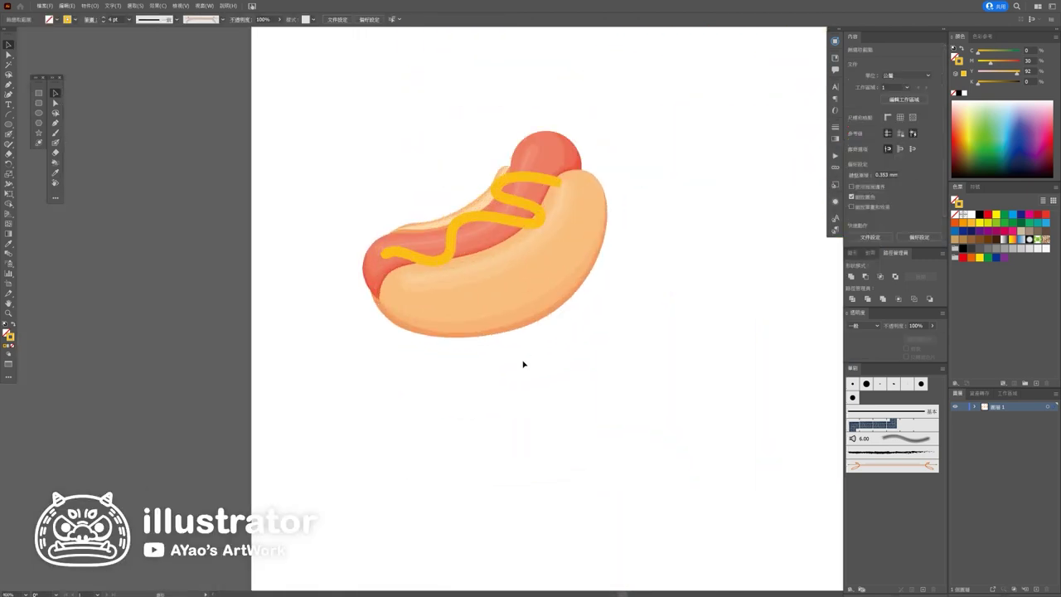
{"action": "left_click", "coordinate": [521, 228]}
{"action": "key", "text": "Delete"}
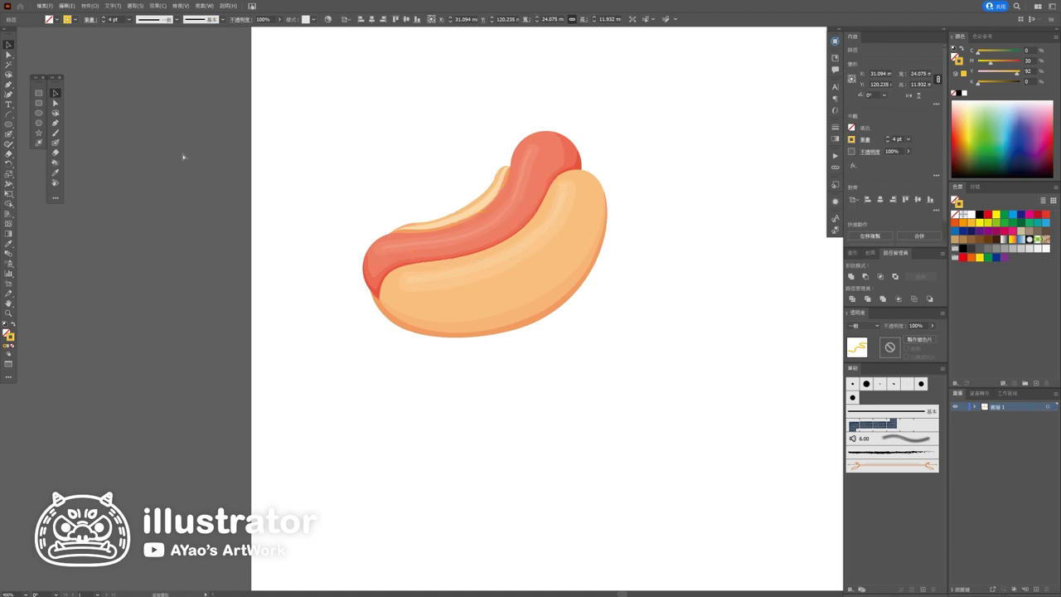
{"action": "scroll", "coordinate": [403, 206], "scroll_direction": "up", "scroll_amount": 2}
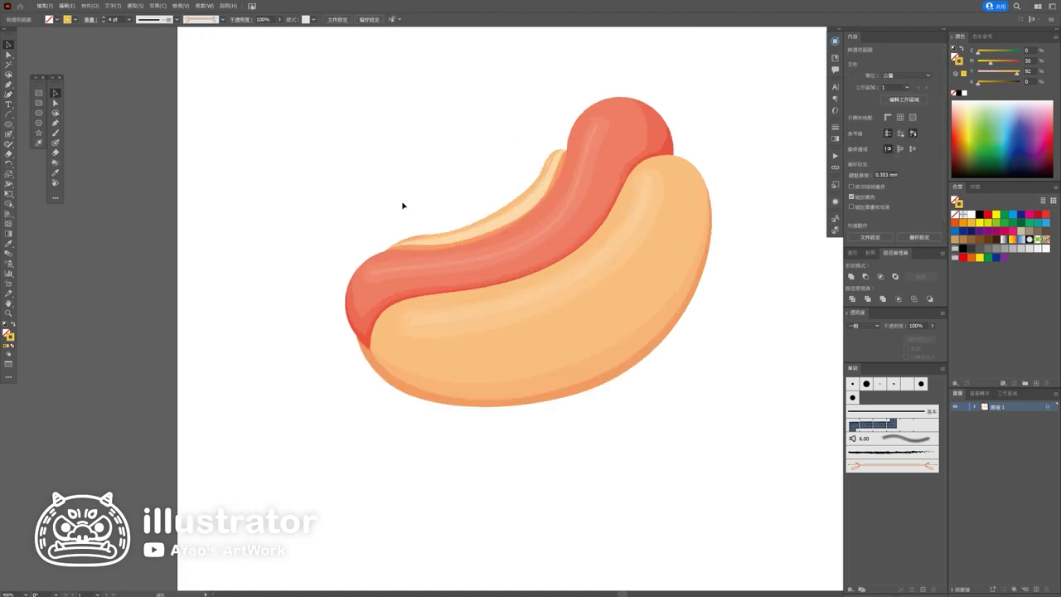
{"action": "left_click", "coordinate": [8, 144]}
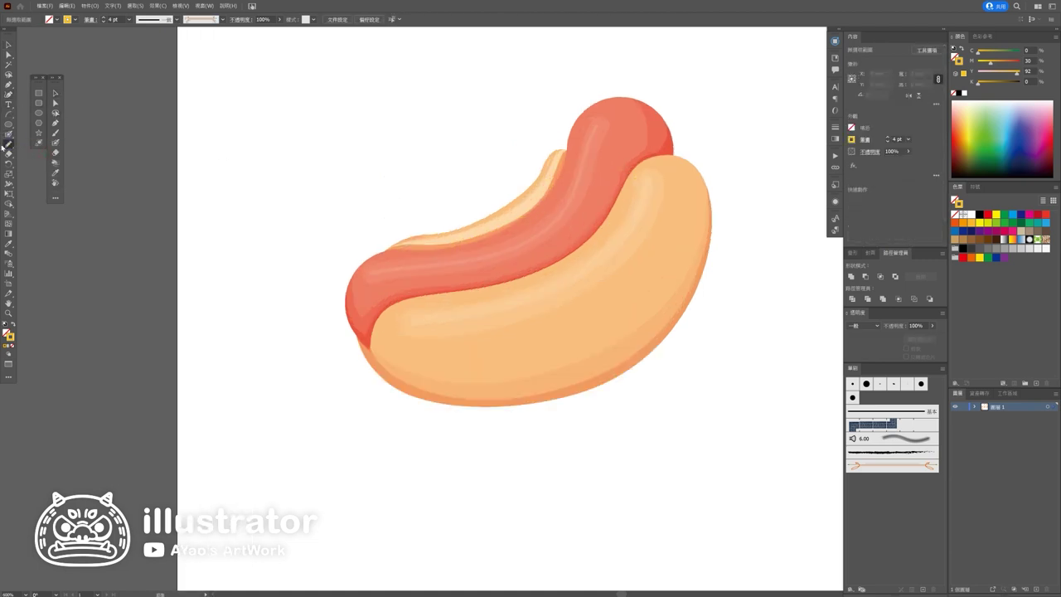
{"action": "double_click", "coordinate": [9, 144]}
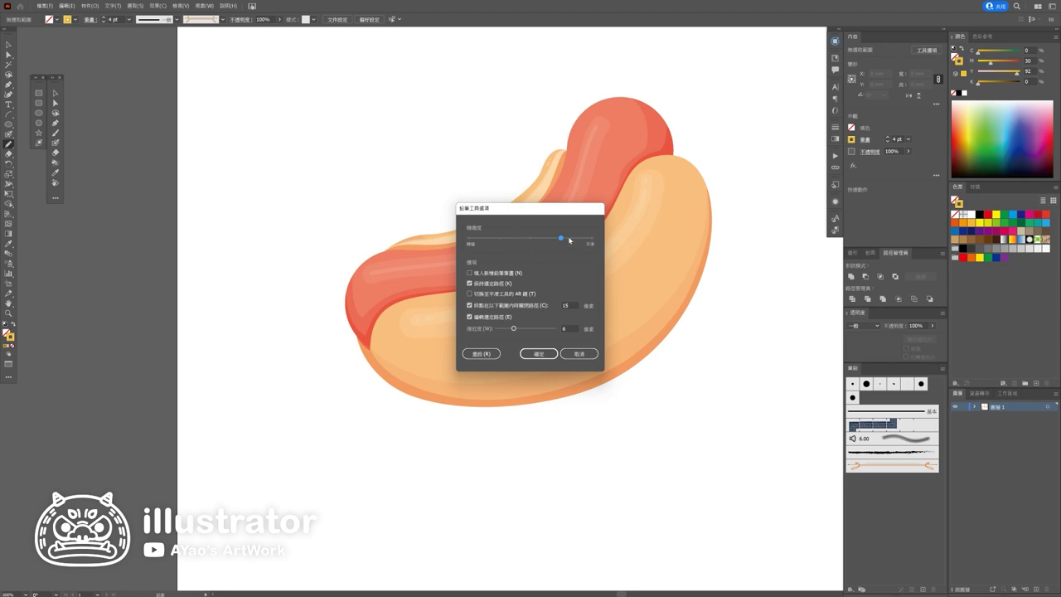
{"action": "left_click", "coordinate": [538, 352]}
{"action": "left_click_drag", "start_coordinate": [644, 179], "coordinate": [568, 173]}
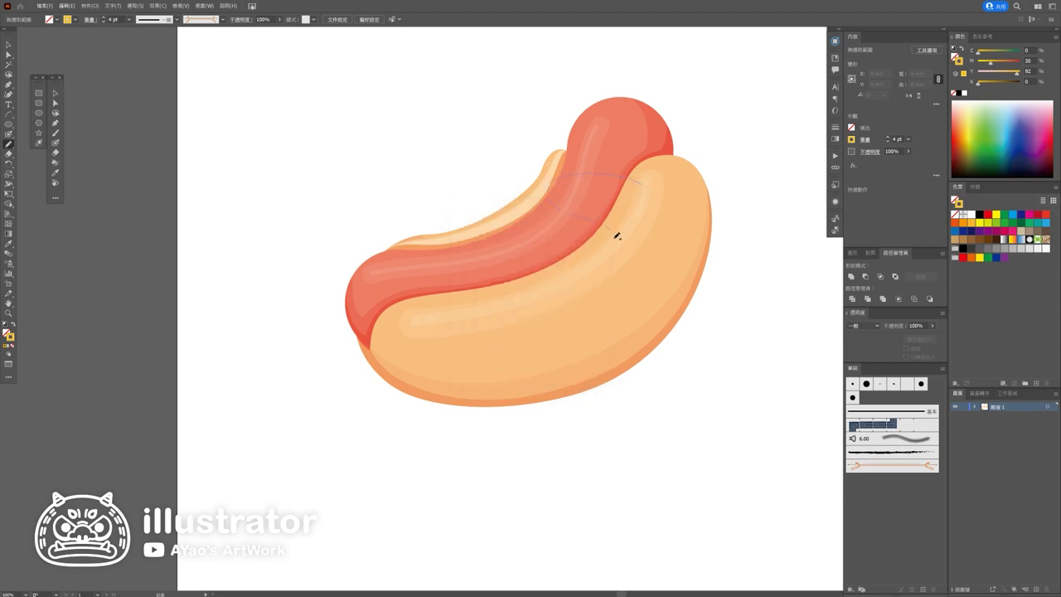
{"action": "left_click_drag", "start_coordinate": [373, 274], "coordinate": [365, 276]}
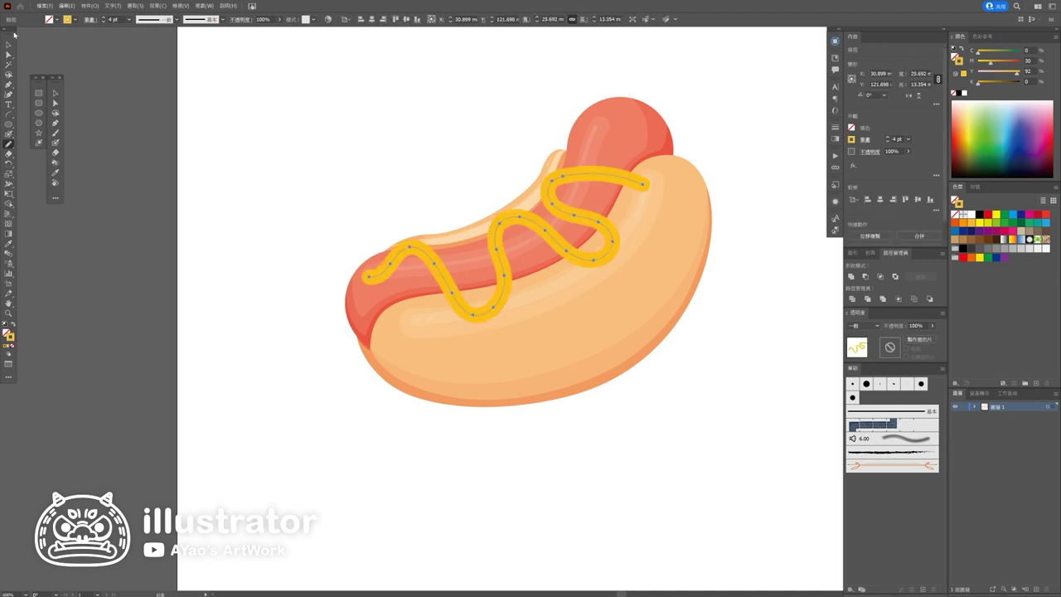
Step: Shift the new squiggle slightly right and tilt it about 5° along the sausage
{"action": "left_click", "coordinate": [9, 44]}
{"action": "left_click", "coordinate": [254, 185]}
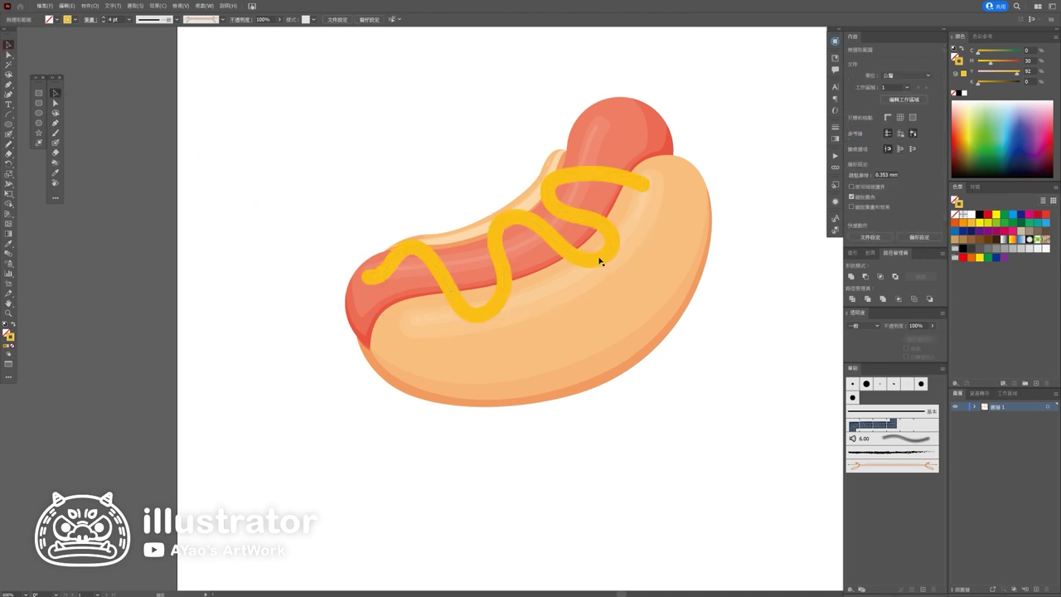
{"action": "left_click_drag", "start_coordinate": [603, 261], "coordinate": [617, 257]}
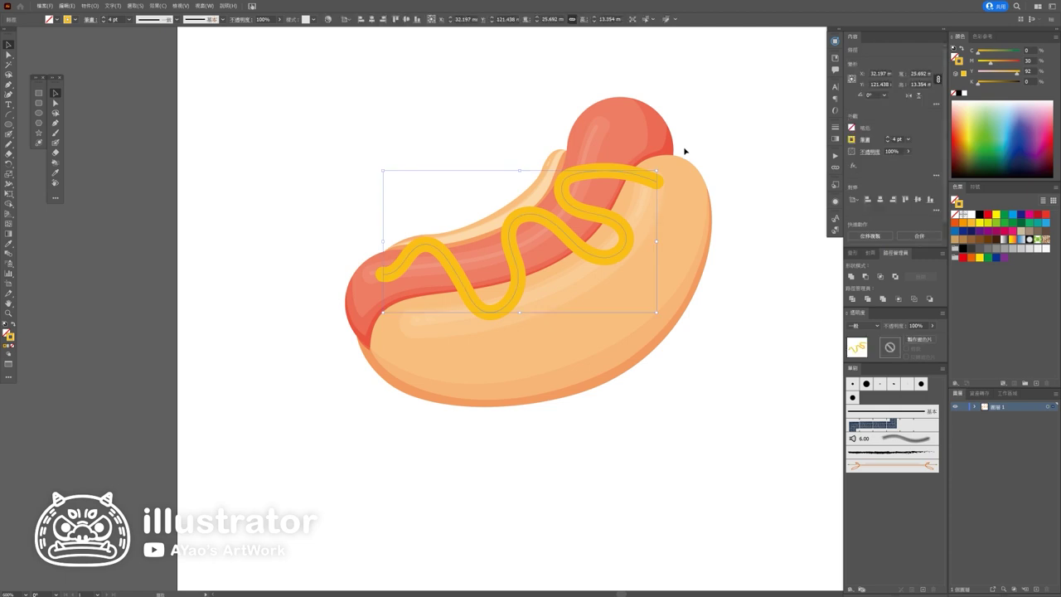
{"action": "left_click_drag", "start_coordinate": [659, 168], "coordinate": [655, 163]}
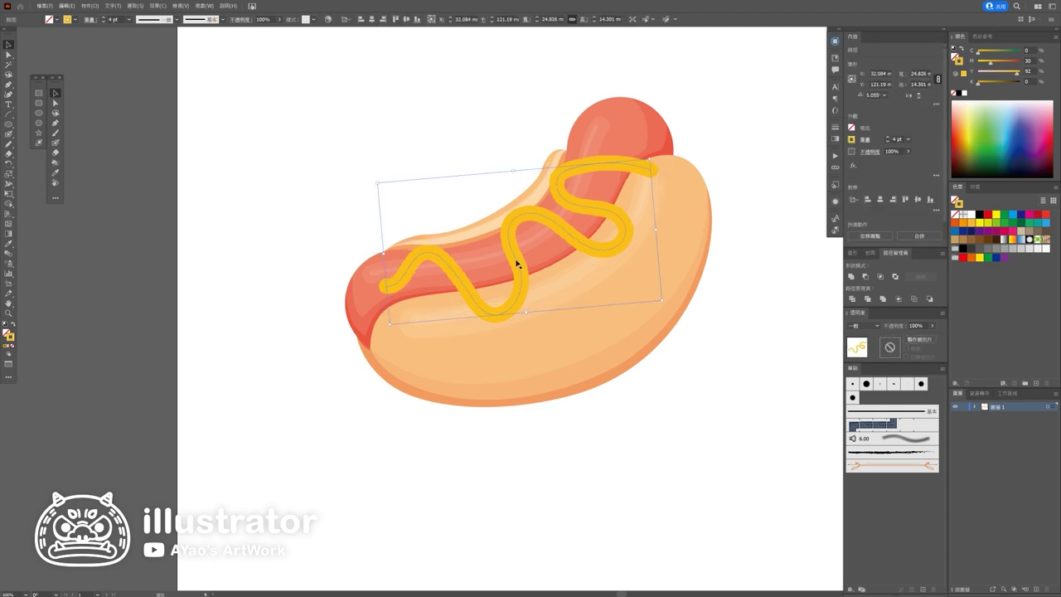
{"action": "key", "text": "ctrl+h"}
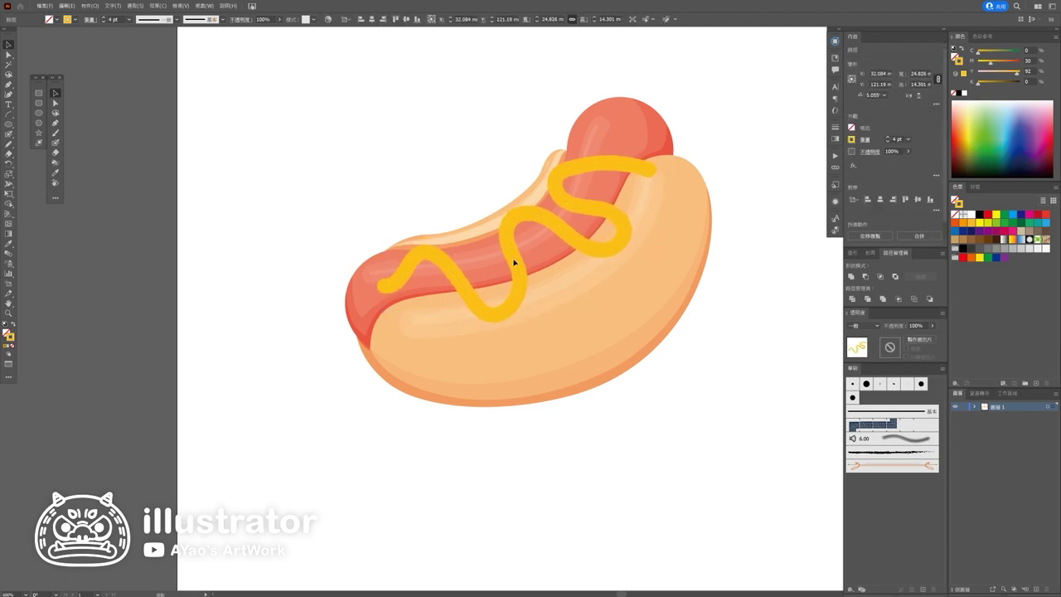
{"action": "left_click", "coordinate": [378, 225]}
{"action": "scroll", "coordinate": [379, 225], "scroll_direction": "down", "scroll_amount": 5}
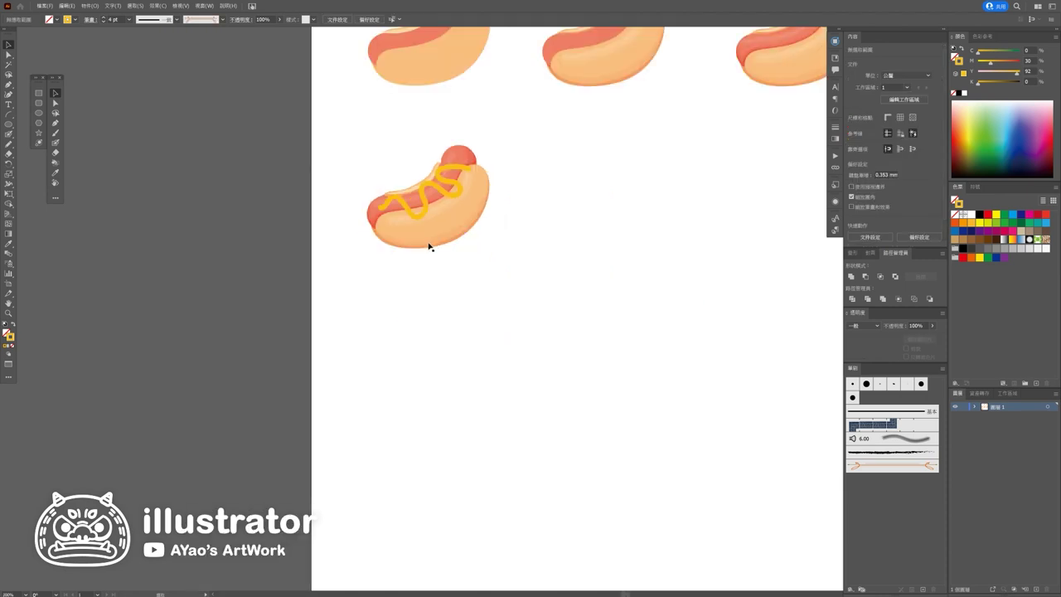
Step: Expand the mustard stroke into a filled shape
{"action": "left_click", "coordinate": [424, 202]}
{"action": "left_click", "coordinate": [89, 6]}
{"action": "left_click", "coordinate": [103, 108]}
{"action": "left_click", "coordinate": [222, 211]}
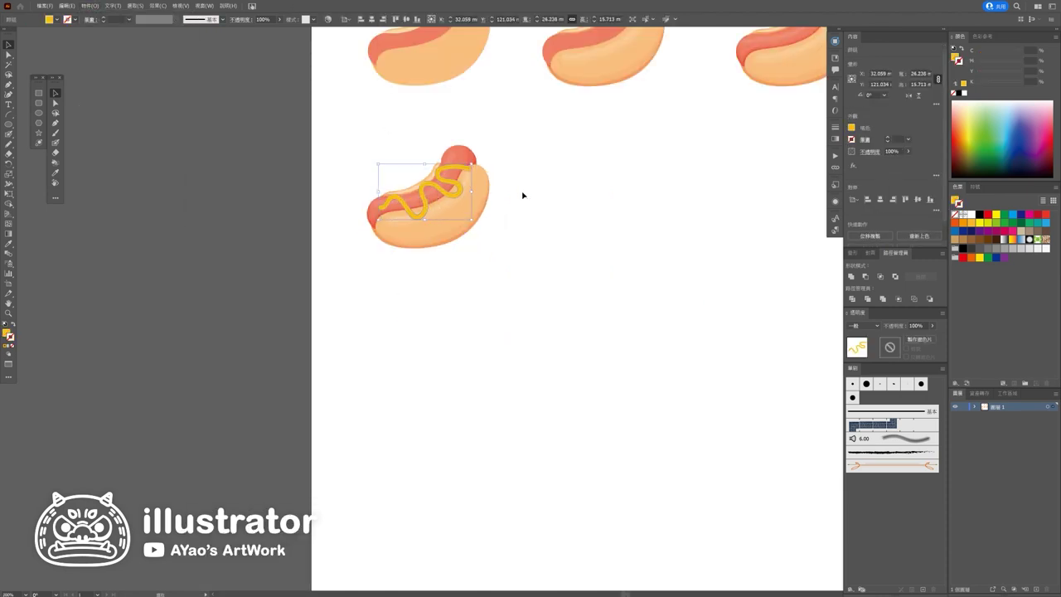
{"action": "left_click", "coordinate": [523, 194]}
{"action": "scroll", "coordinate": [526, 200], "scroll_direction": "down", "scroll_amount": 2}
{"action": "scroll", "coordinate": [525, 199], "scroll_direction": "up", "scroll_amount": 3}
Step: Place a copy of the mustard hot dog to the right
{"action": "left_click_drag", "start_coordinate": [497, 130], "coordinate": [177, 367]}
{"action": "mouse_move", "coordinate": [374, 197]}
{"action": "left_mouse_down"}
{"action": "mouse_move", "coordinate": [682, 197]}
{"action": "mouse_move", "coordinate": [655, 195]}
{"action": "left_mouse_up"}
{"action": "left_click", "coordinate": [734, 319]}
{"action": "left_click_drag", "start_coordinate": [734, 319], "coordinate": [669, 340]}
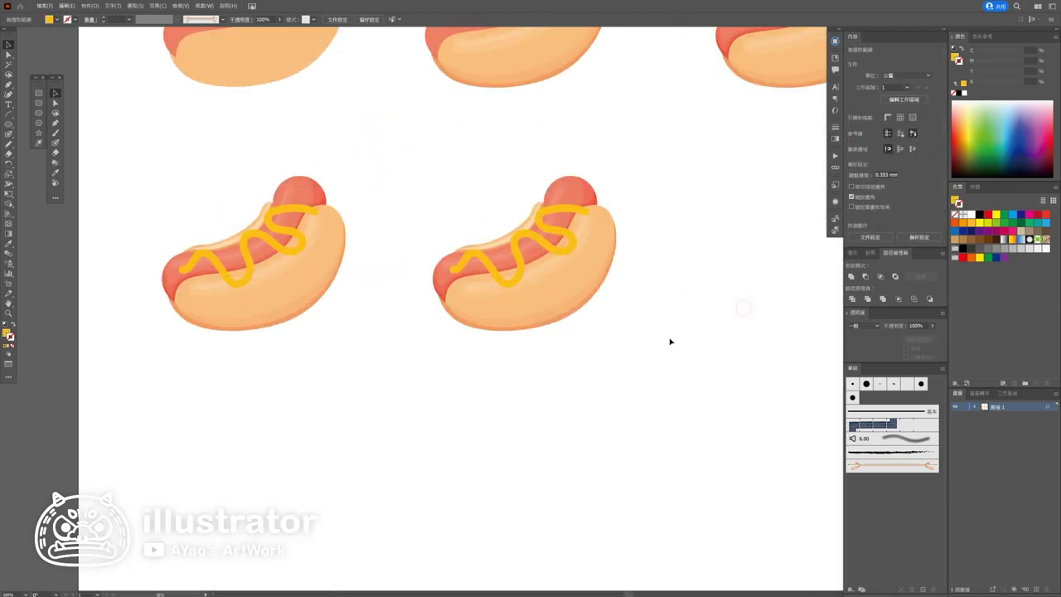
{"action": "scroll", "coordinate": [555, 259], "scroll_direction": "up", "scroll_amount": 4}
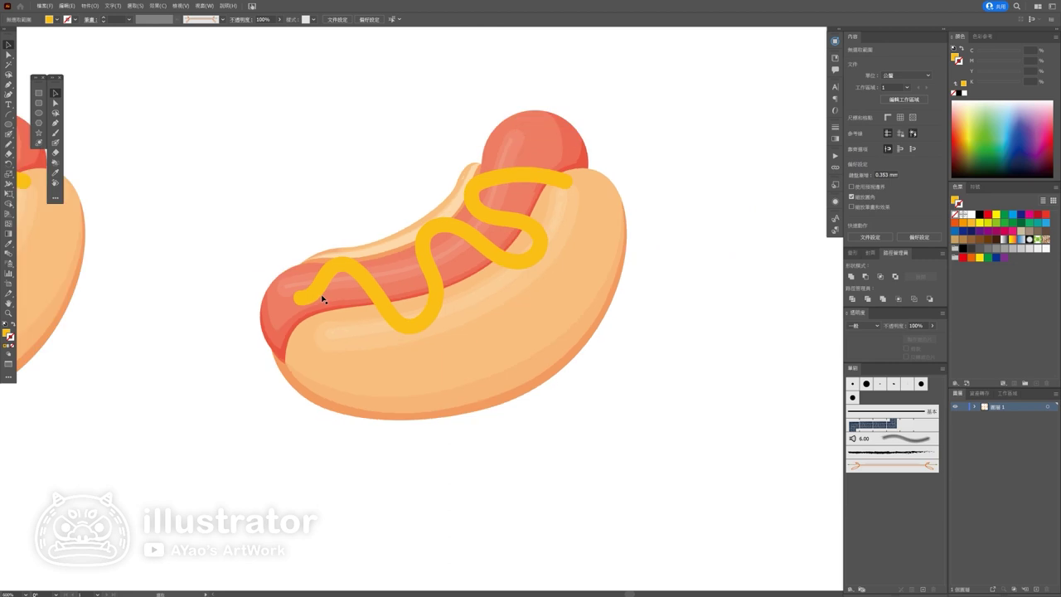
{"action": "scroll", "coordinate": [321, 298], "scroll_direction": "up", "scroll_amount": 3}
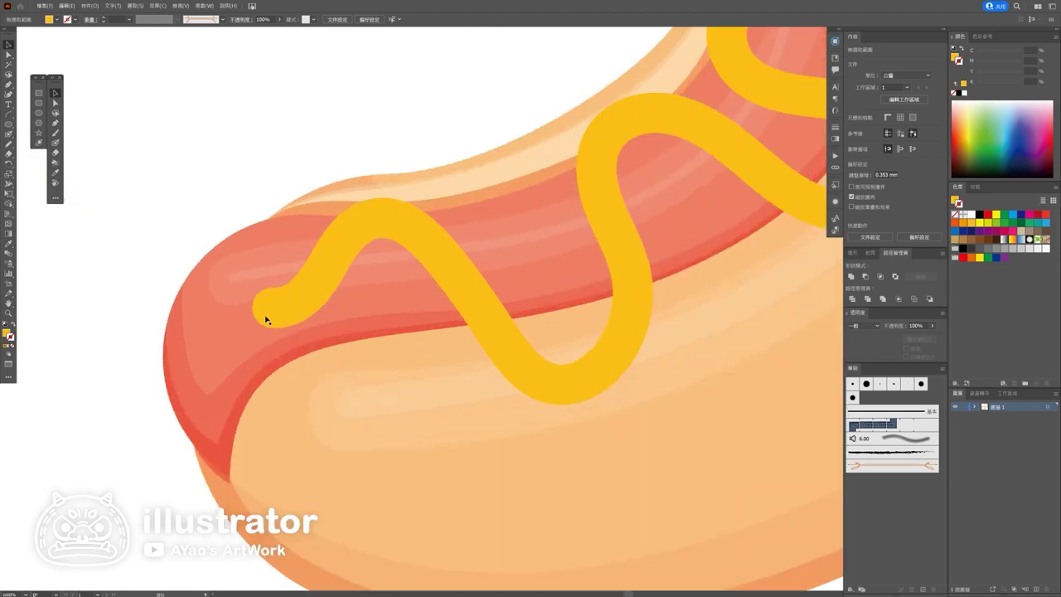
{"action": "scroll", "coordinate": [256, 320], "scroll_direction": "down", "scroll_amount": 5}
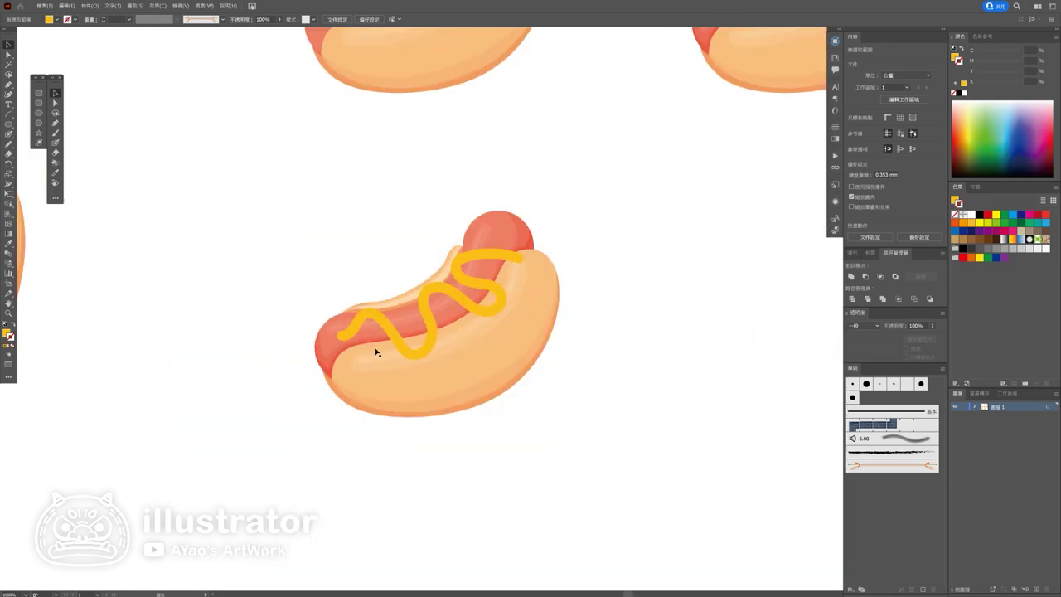
{"action": "scroll", "coordinate": [421, 403], "scroll_direction": "down", "scroll_amount": 1}
{"action": "scroll", "coordinate": [422, 348], "scroll_direction": "up", "scroll_amount": 3}
Step: Nudge the right hot dog's mustard, set it to Multiply blending, and enlarge it slightly
{"action": "left_click", "coordinate": [423, 329]}
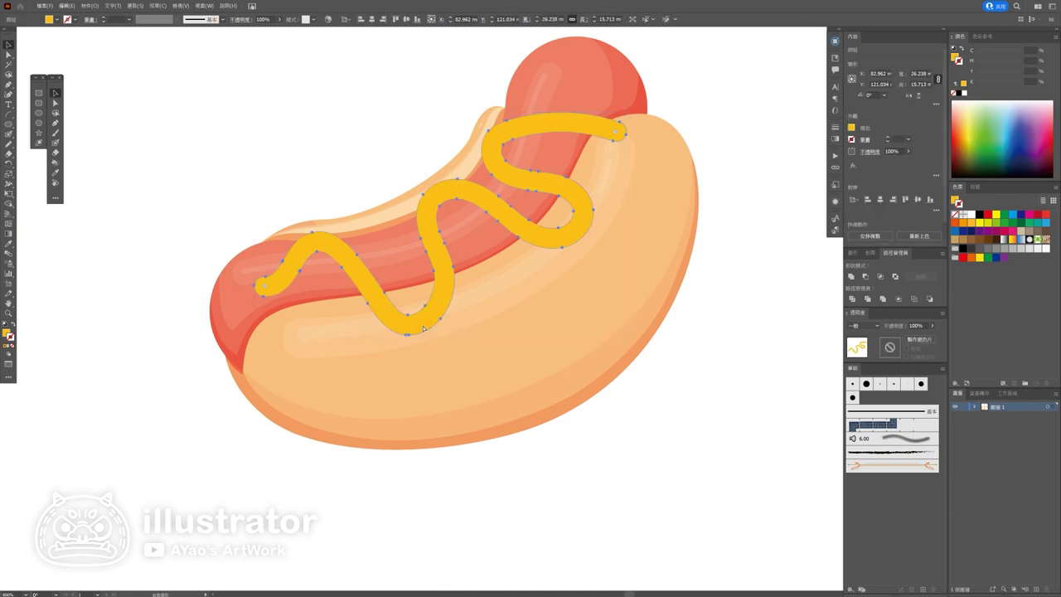
{"action": "left_click_drag", "start_coordinate": [423, 329], "coordinate": [425, 334]}
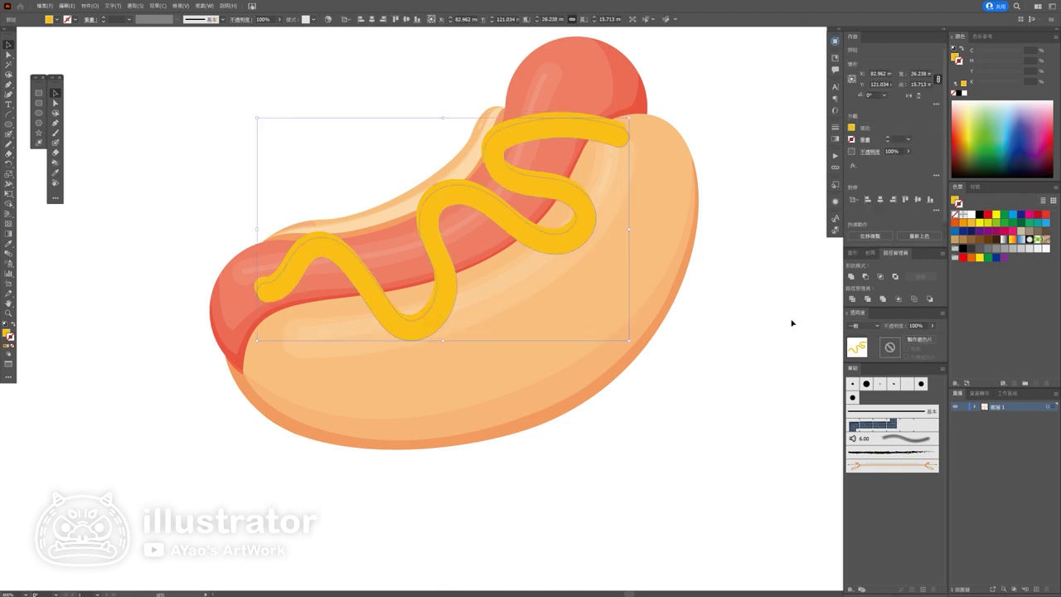
{"action": "left_click", "coordinate": [862, 326]}
{"action": "left_click", "coordinate": [540, 507]}
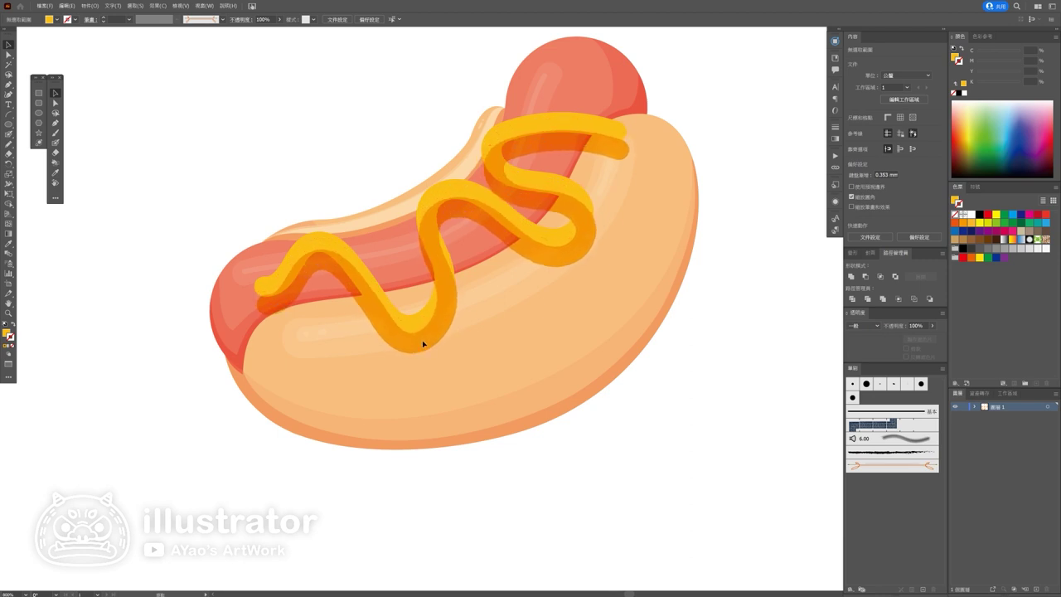
{"action": "left_click", "coordinate": [420, 341]}
{"action": "left_click_drag", "start_coordinate": [632, 130], "coordinate": [640, 127]}
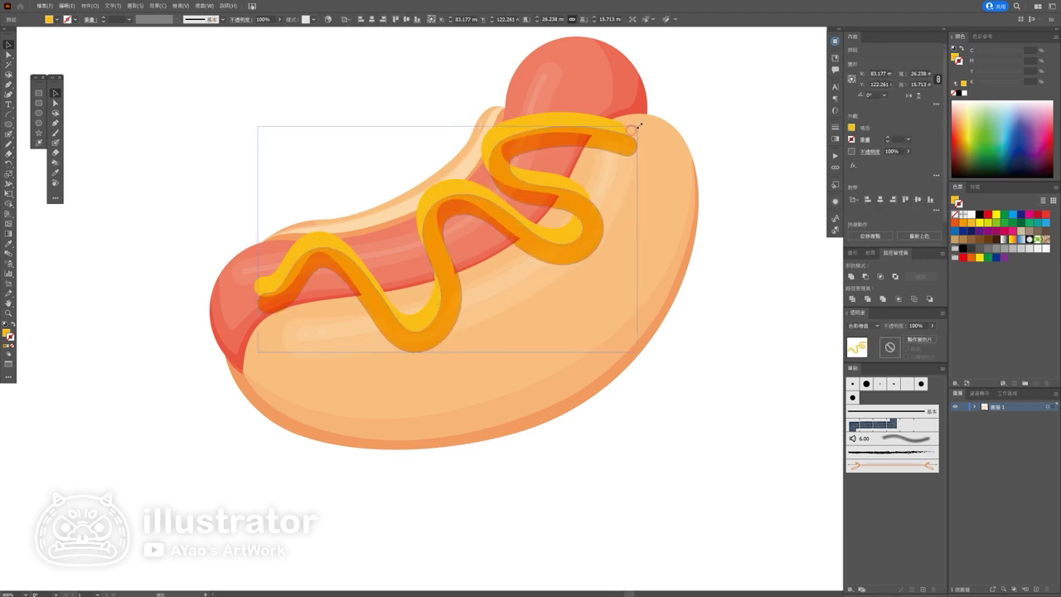
{"action": "left_click", "coordinate": [727, 90]}
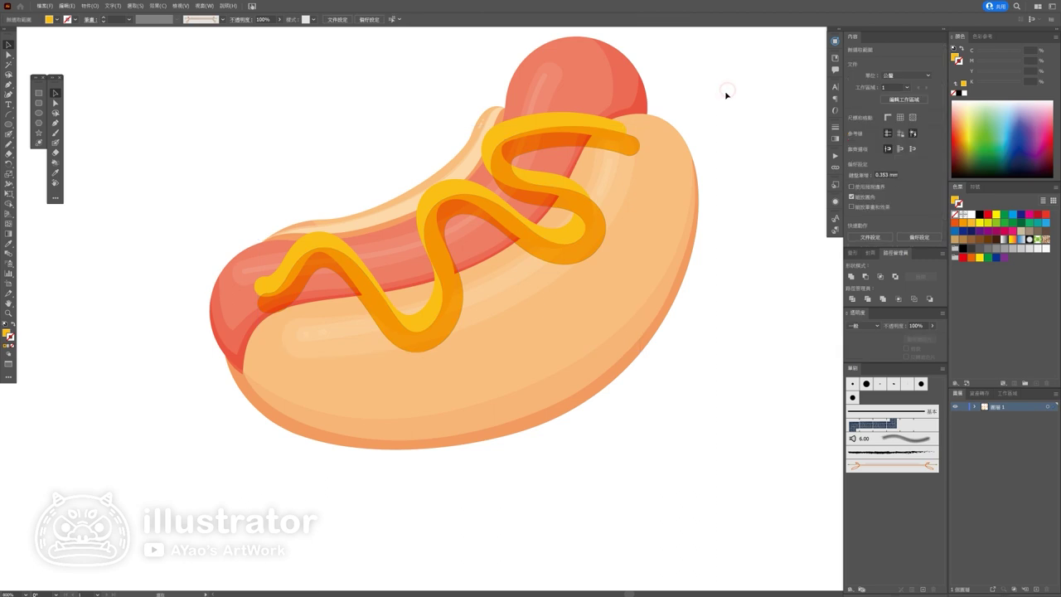
Step: Nudge the right hot dog's mustard slightly up and left, leaving its blend mode unchanged
{"action": "scroll", "coordinate": [727, 90], "scroll_direction": "down", "scroll_amount": 3}
{"action": "scroll", "coordinate": [694, 199], "scroll_direction": "down", "scroll_amount": 2}
{"action": "scroll", "coordinate": [697, 199], "scroll_direction": "up", "scroll_amount": 1}
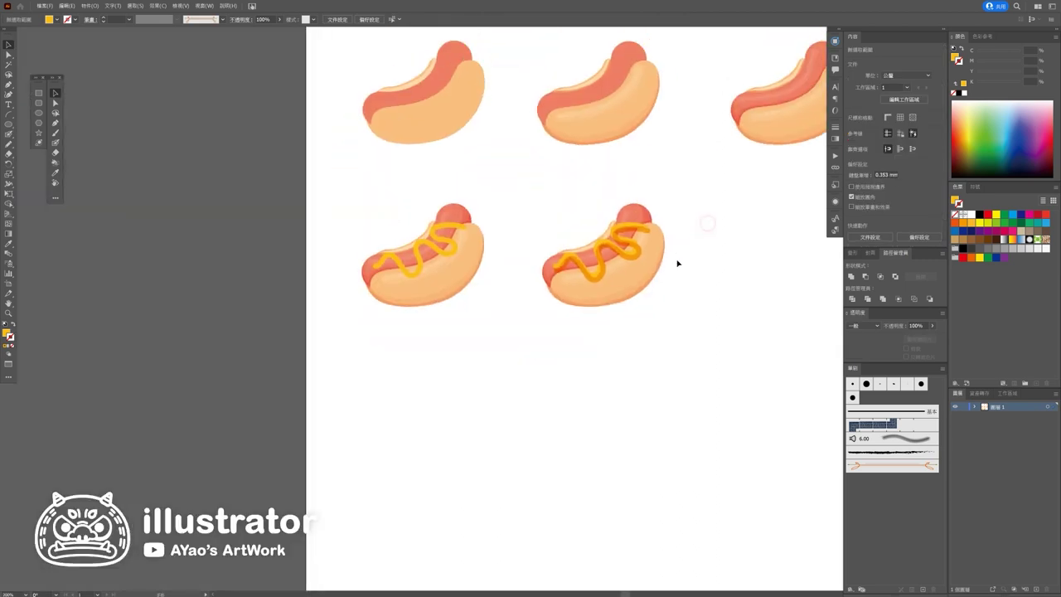
{"action": "scroll", "coordinate": [677, 256], "scroll_direction": "up", "scroll_amount": 1}
{"action": "scroll", "coordinate": [630, 293], "scroll_direction": "up", "scroll_amount": 1}
{"action": "scroll", "coordinate": [632, 290], "scroll_direction": "down", "scroll_amount": 2}
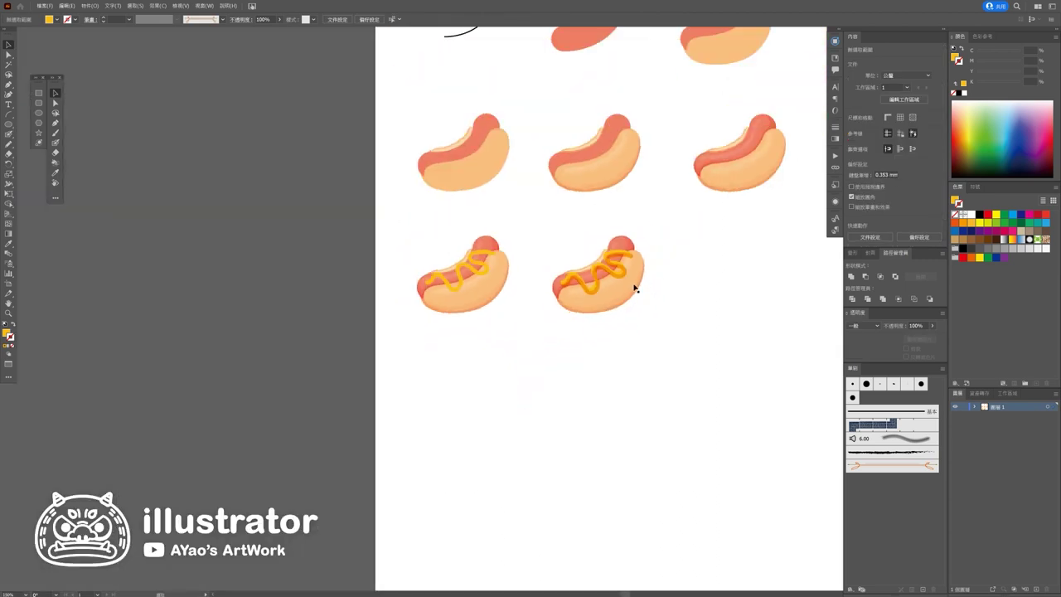
{"action": "scroll", "coordinate": [630, 280], "scroll_direction": "up", "scroll_amount": 2}
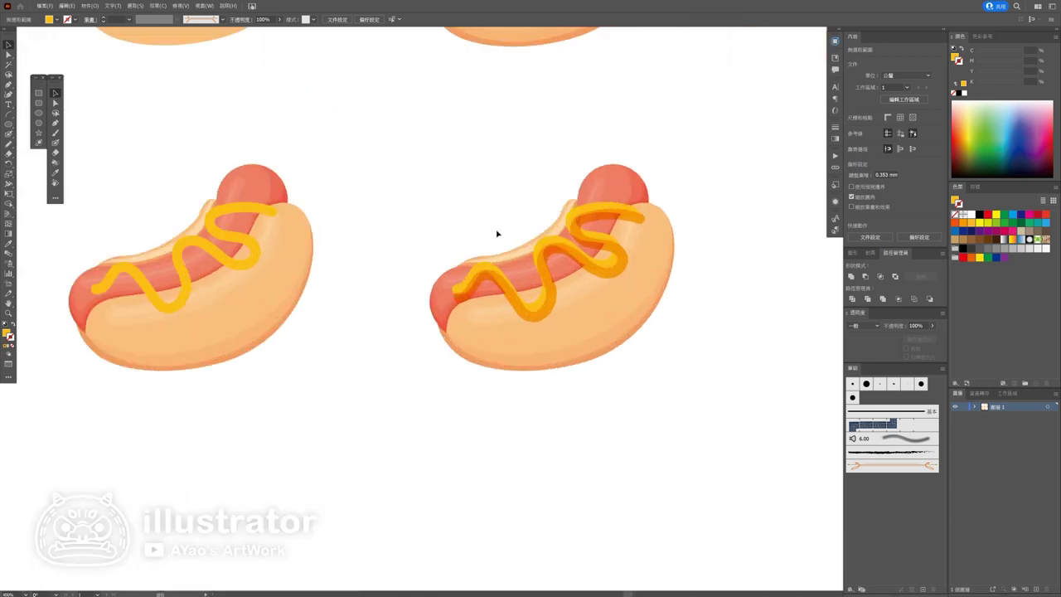
{"action": "scroll", "coordinate": [600, 277], "scroll_direction": "up", "scroll_amount": 2}
{"action": "left_click", "coordinate": [597, 256]}
{"action": "left_click_drag", "start_coordinate": [596, 255], "coordinate": [592, 251]}
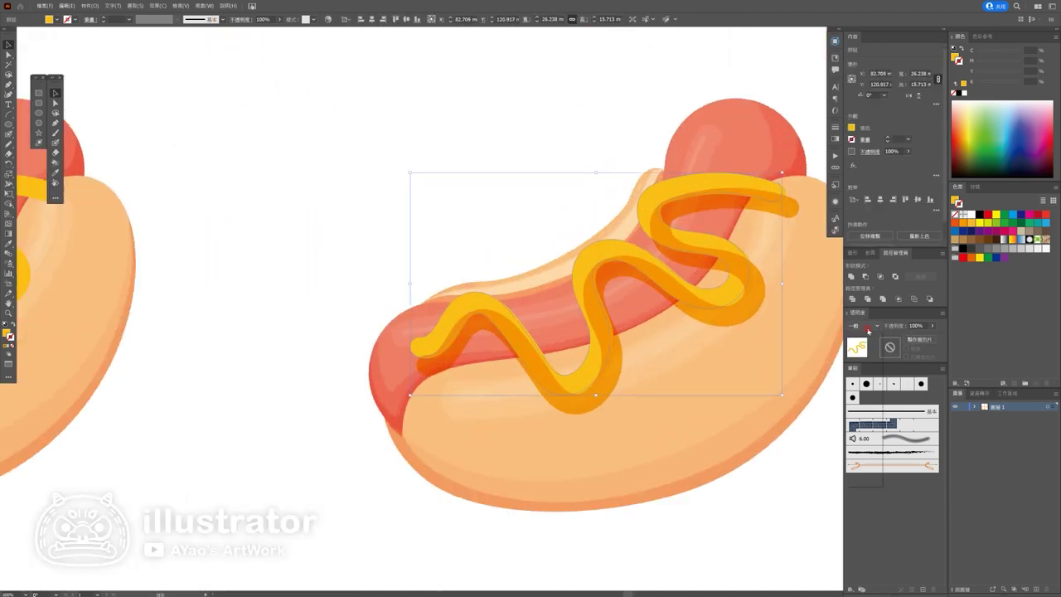
{"action": "key", "text": "Escape"}
{"action": "left_click", "coordinate": [332, 112]}
Step: Flatten the yellow mustard layer from the bottom and stretch it up and right
{"action": "left_click", "coordinate": [581, 276]}
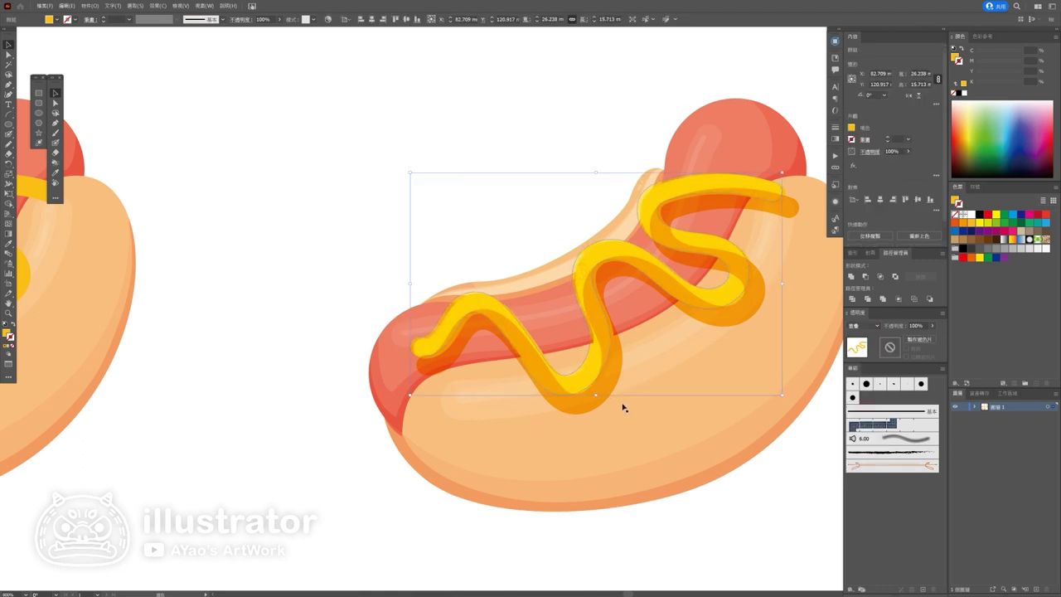
{"action": "left_click_drag", "start_coordinate": [596, 397], "coordinate": [596, 389]}
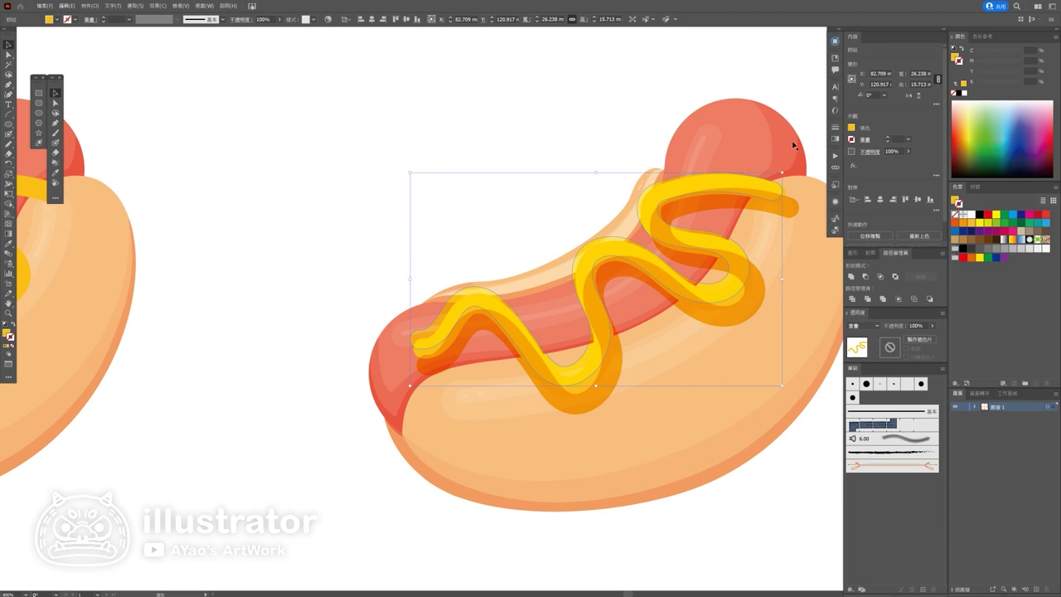
{"action": "left_click_drag", "start_coordinate": [781, 171], "coordinate": [789, 164]}
{"action": "left_click", "coordinate": [475, 135]}
{"action": "scroll", "coordinate": [481, 158], "scroll_direction": "down", "scroll_amount": 3}
{"action": "scroll", "coordinate": [498, 207], "scroll_direction": "down", "scroll_amount": 2}
{"action": "scroll", "coordinate": [535, 293], "scroll_direction": "down", "scroll_amount": 1}
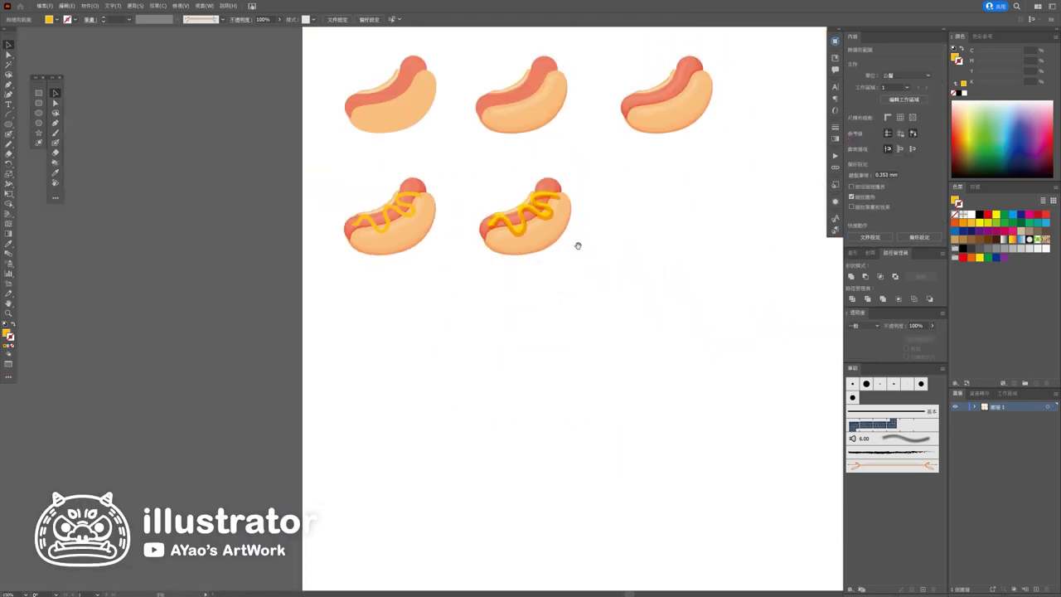
{"action": "scroll", "coordinate": [580, 265], "scroll_direction": "down", "scroll_amount": 1}
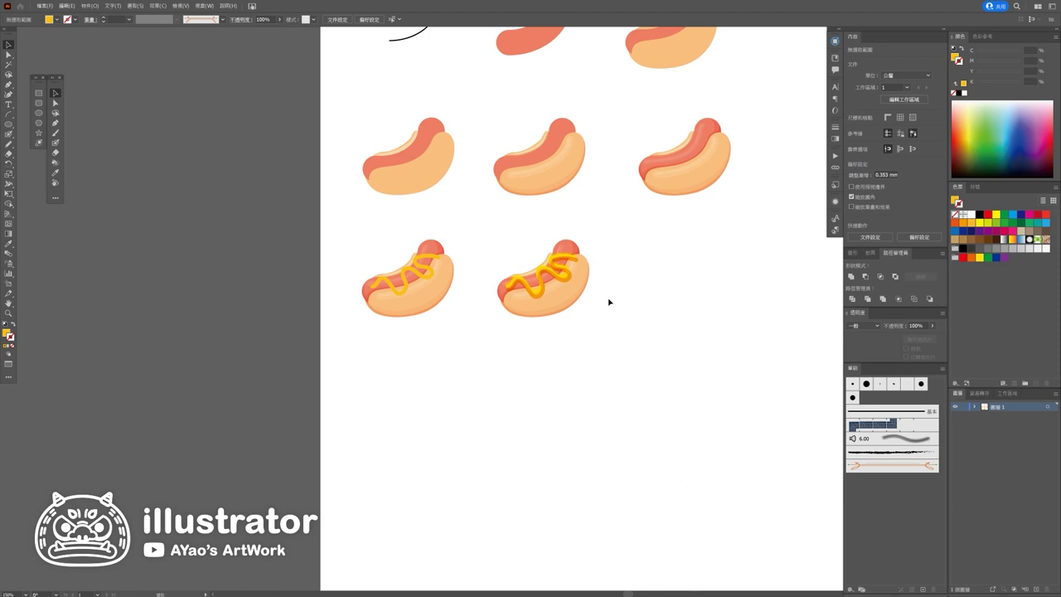
{"action": "scroll", "coordinate": [601, 302], "scroll_direction": "up", "scroll_amount": 2}
{"action": "scroll", "coordinate": [540, 269], "scroll_direction": "up", "scroll_amount": 2}
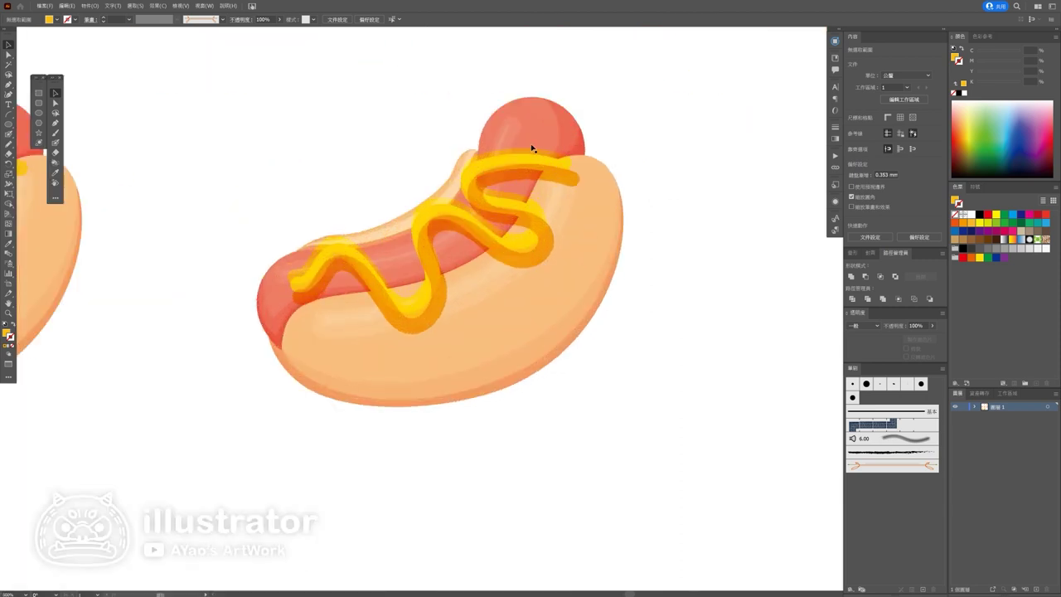
Step: Shrink the yellow mustard layer, shift it left and down, and rotate it about 2°
{"action": "left_click", "coordinate": [528, 156]}
{"action": "scroll", "coordinate": [540, 164], "scroll_direction": "up", "scroll_amount": 2}
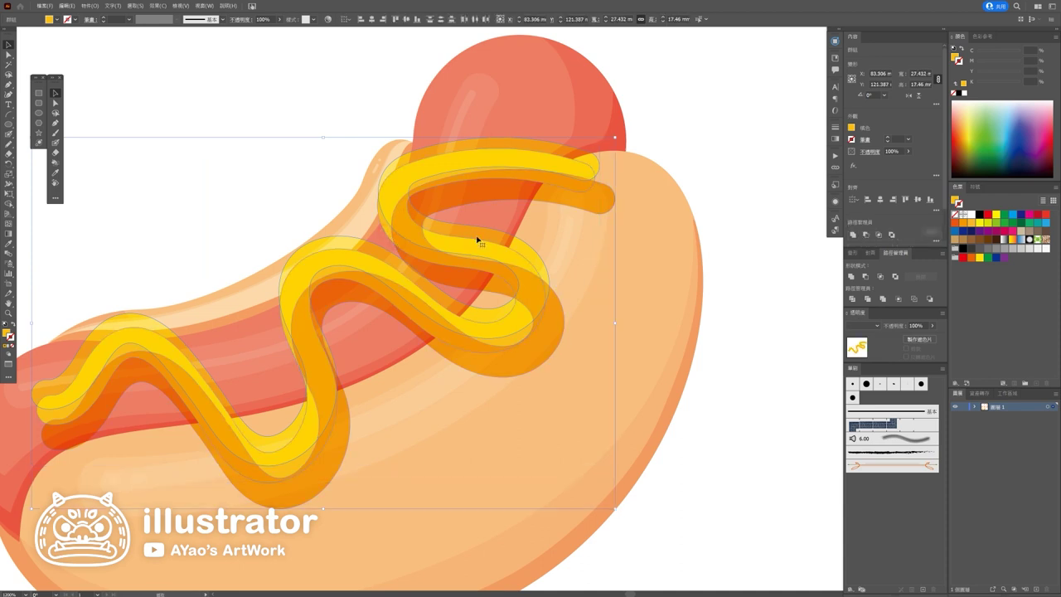
{"action": "left_click_drag", "start_coordinate": [615, 138], "coordinate": [578, 159]}
{"action": "left_click_drag", "start_coordinate": [470, 277], "coordinate": [465, 282]}
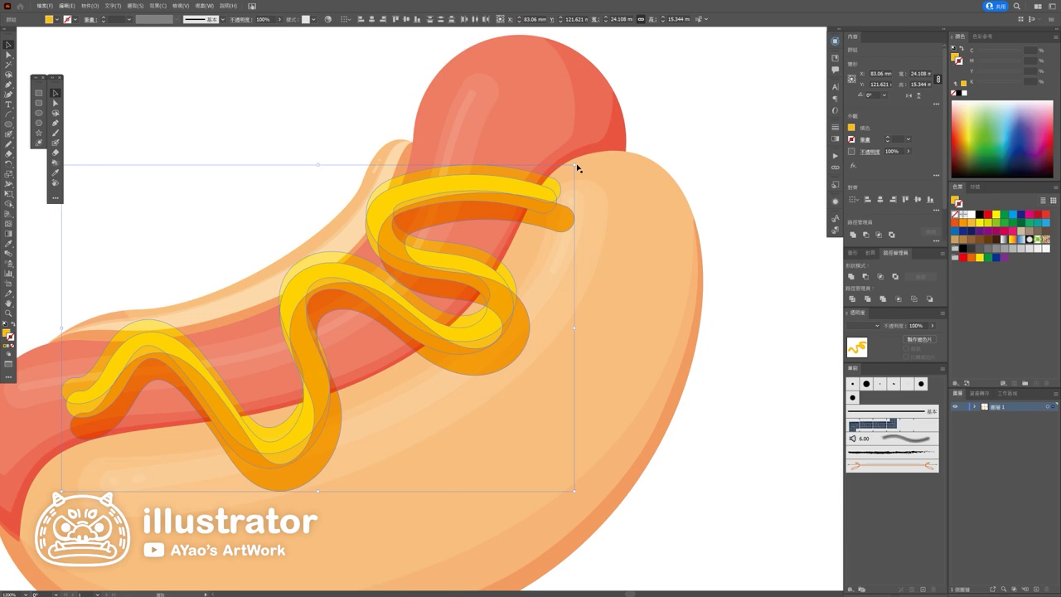
{"action": "left_click_drag", "start_coordinate": [577, 163], "coordinate": [570, 153]}
{"action": "key", "text": "ctrl+shift+a"}
Step: Zoom out to the whole artboard and place a copy of the mustard hot dog to the right
{"action": "scroll", "coordinate": [207, 149], "scroll_direction": "down", "scroll_amount": 10}
{"action": "left_click_drag", "start_coordinate": [256, 252], "coordinate": [459, 376]}
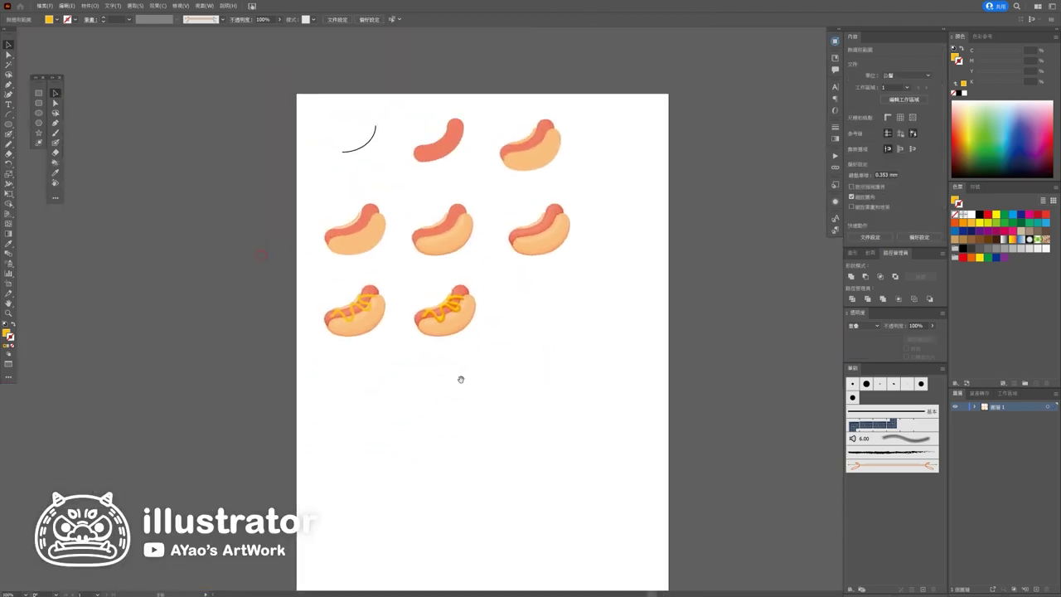
{"action": "scroll", "coordinate": [440, 365], "scroll_direction": "up", "scroll_amount": 2}
{"action": "scroll", "coordinate": [467, 330], "scroll_direction": "down", "scroll_amount": 2}
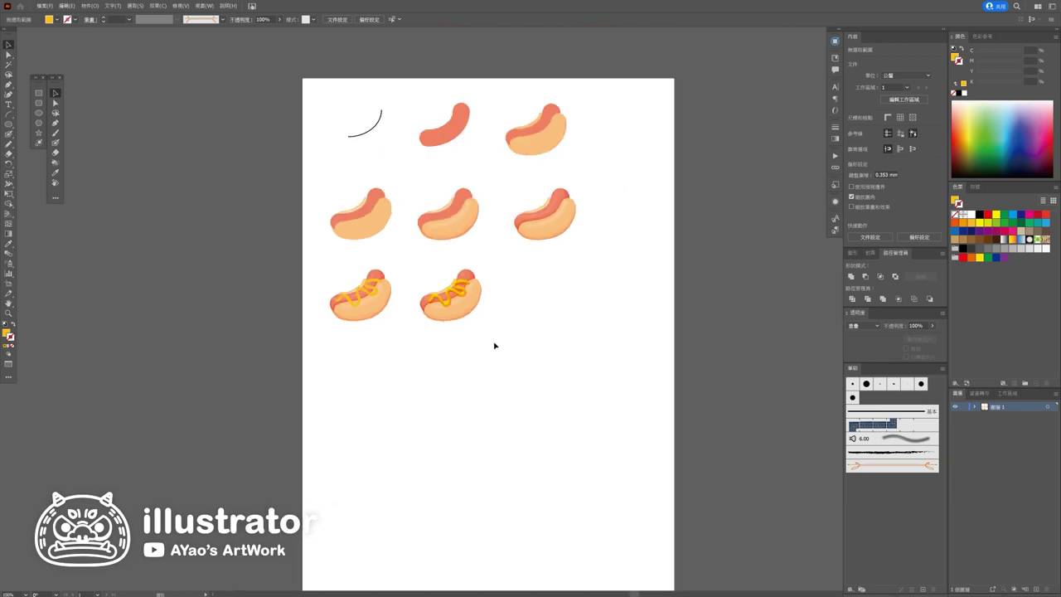
{"action": "left_click_drag", "start_coordinate": [460, 298], "coordinate": [554, 296]}
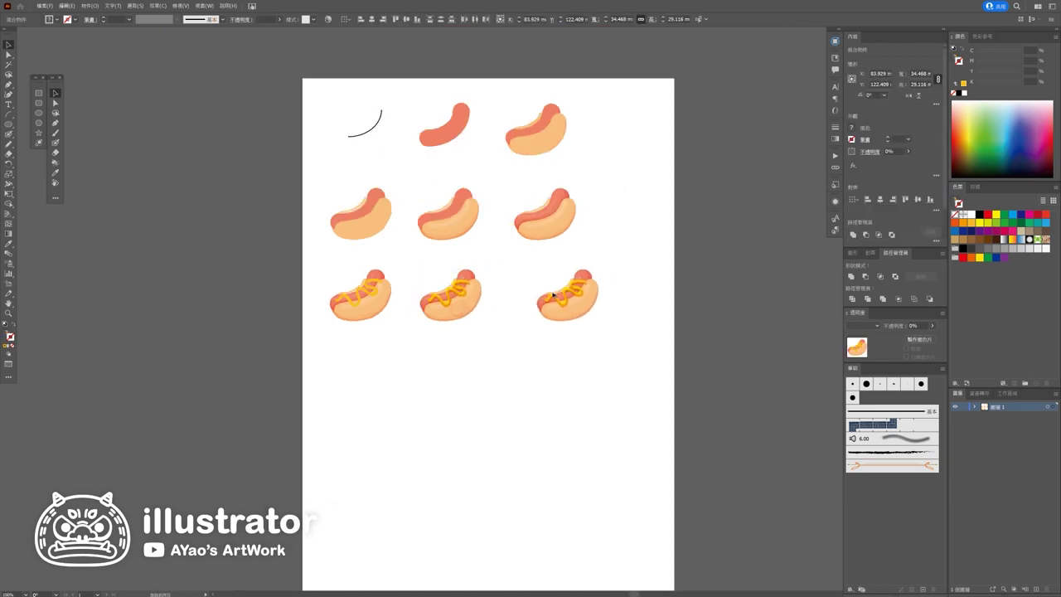
Step: Select the third mustard hot dog and bring up the Patterns swatch libraries
{"action": "scroll", "coordinate": [560, 353], "scroll_direction": "up", "scroll_amount": 5}
{"action": "scroll", "coordinate": [634, 389], "scroll_direction": "down", "scroll_amount": 3}
{"action": "scroll", "coordinate": [634, 390], "scroll_direction": "left", "scroll_amount": 2}
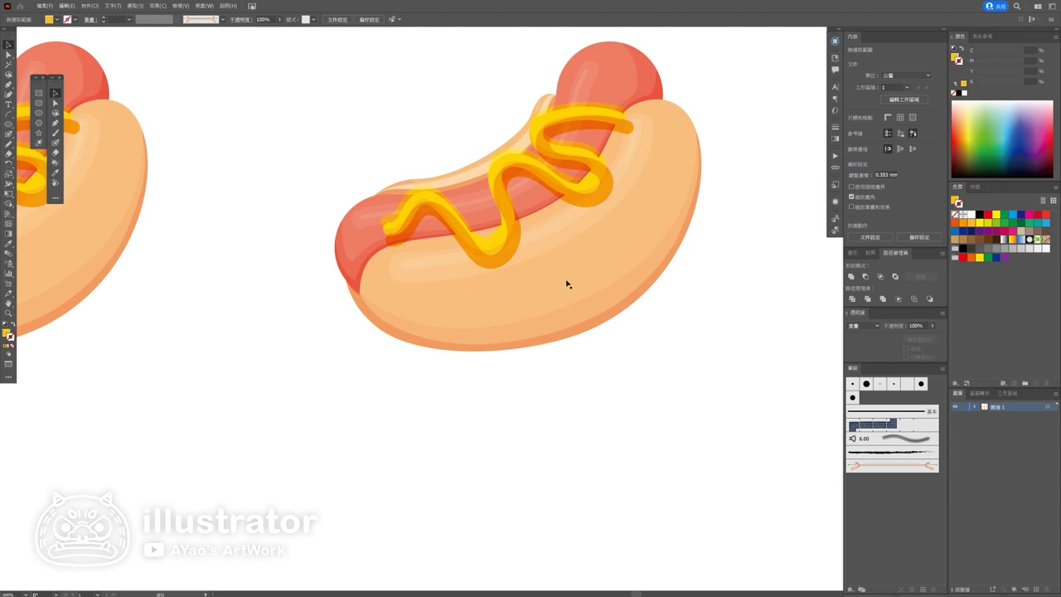
{"action": "left_click", "coordinate": [534, 300]}
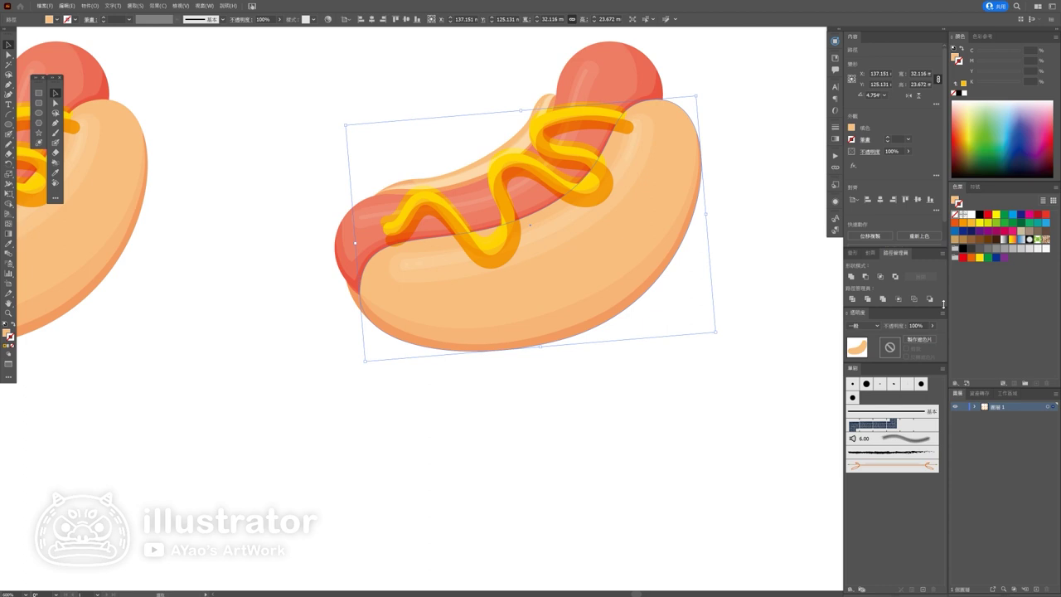
{"action": "left_click", "coordinate": [959, 382]}
{"action": "mouse_move", "coordinate": [986, 186]}
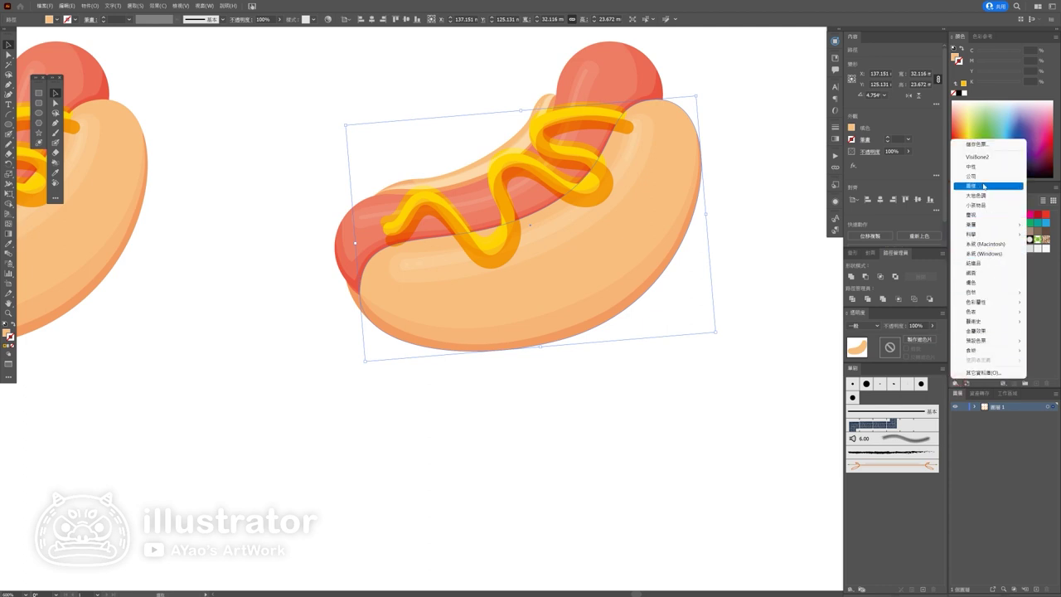
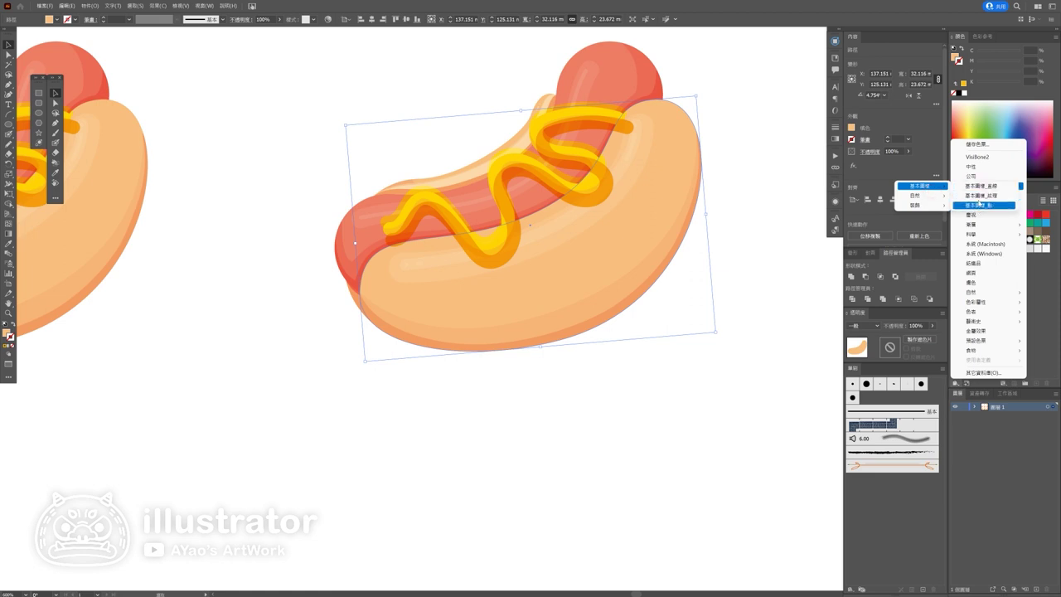
Step: Load the Basic Graphics_Textures pattern library and preview texture swatches on the bun
{"action": "left_click", "coordinate": [982, 204]}
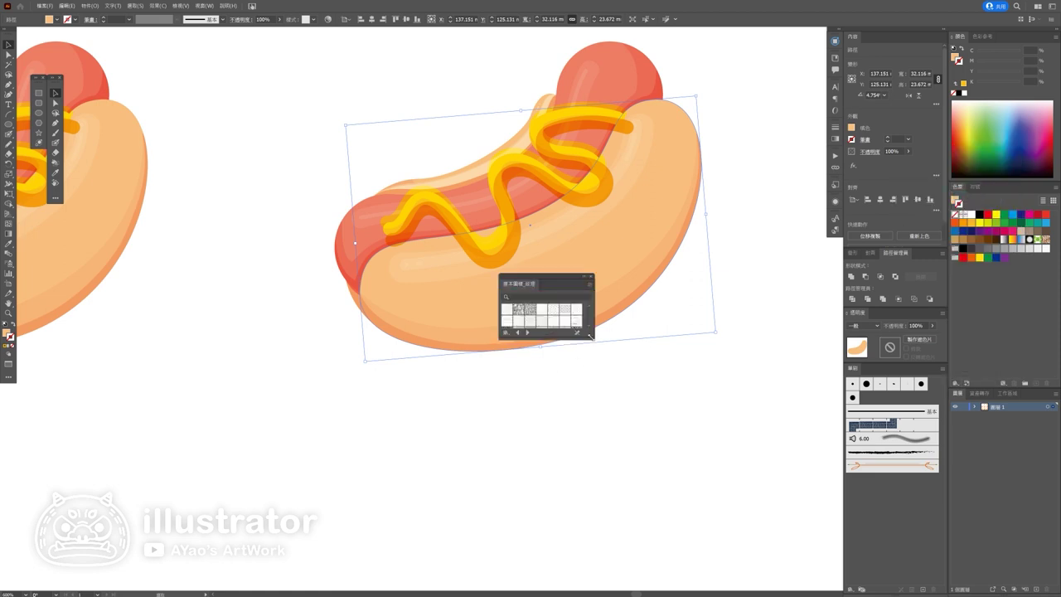
{"action": "left_click_drag", "start_coordinate": [589, 335], "coordinate": [720, 473]}
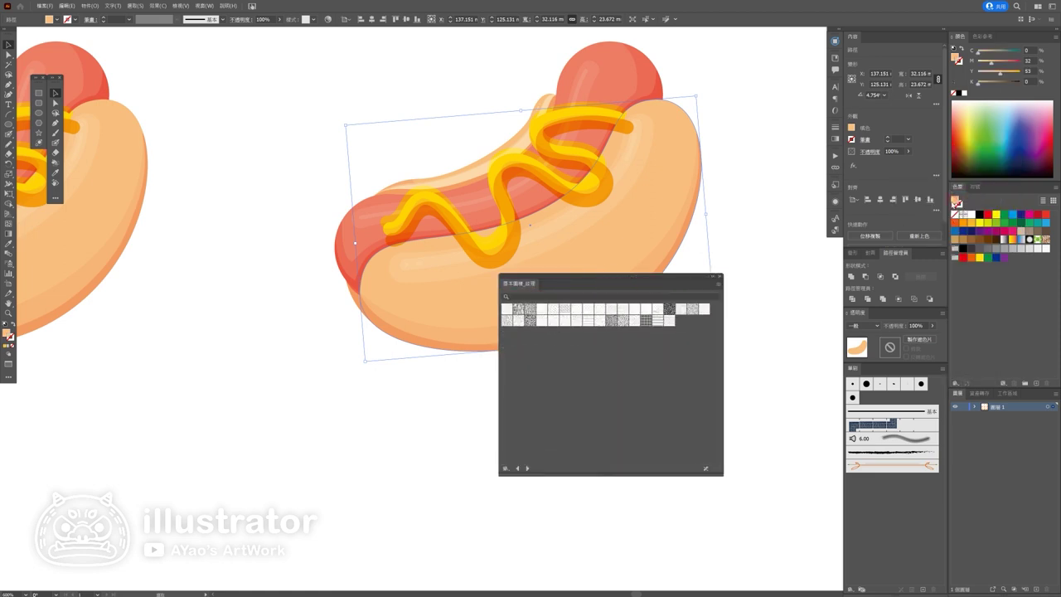
{"action": "left_click", "coordinate": [599, 321]}
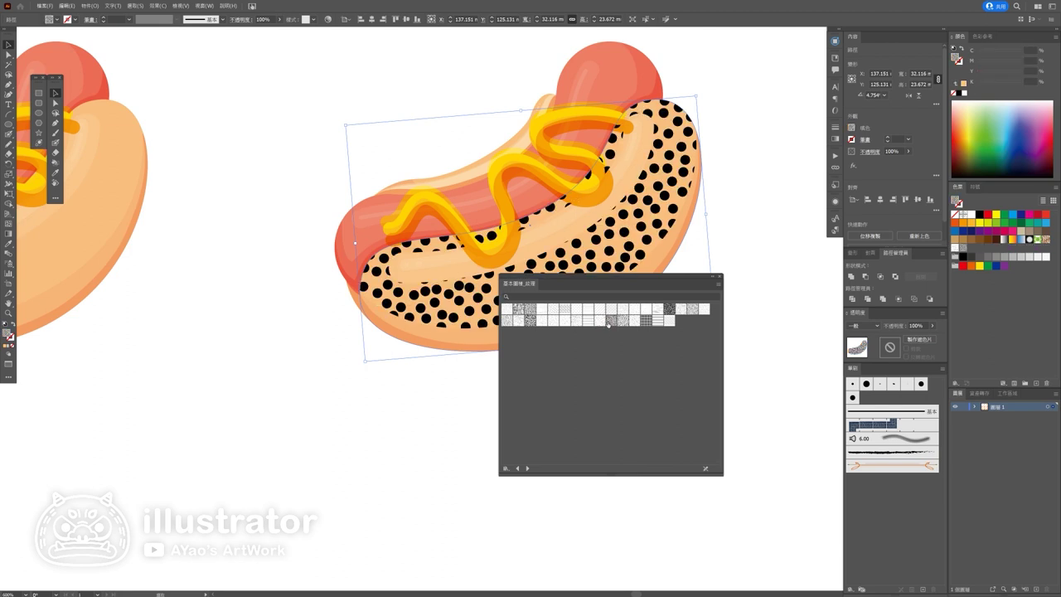
{"action": "left_click", "coordinate": [628, 321]}
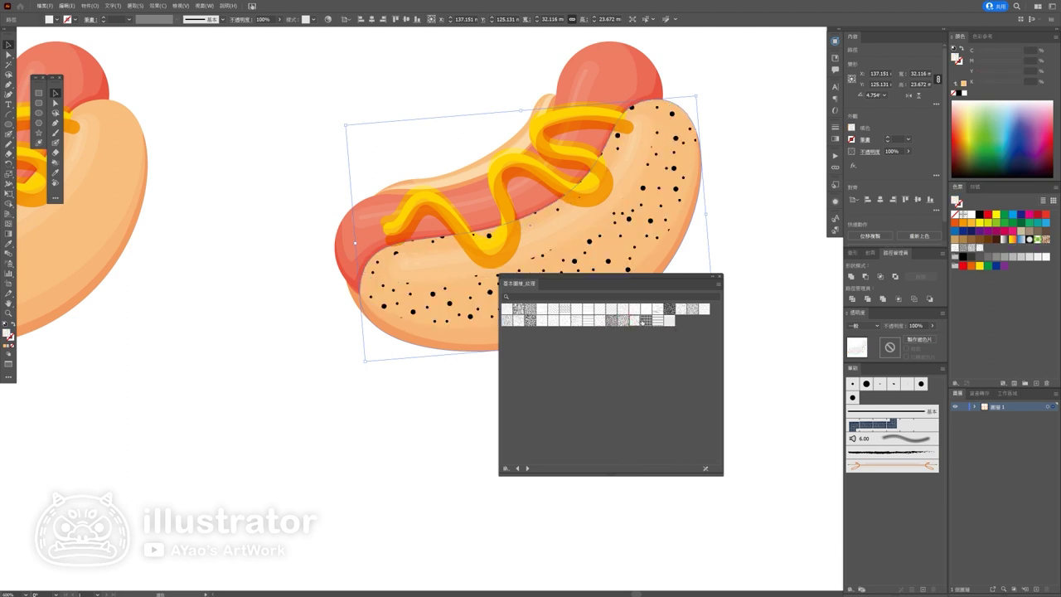
{"action": "left_click", "coordinate": [645, 321]}
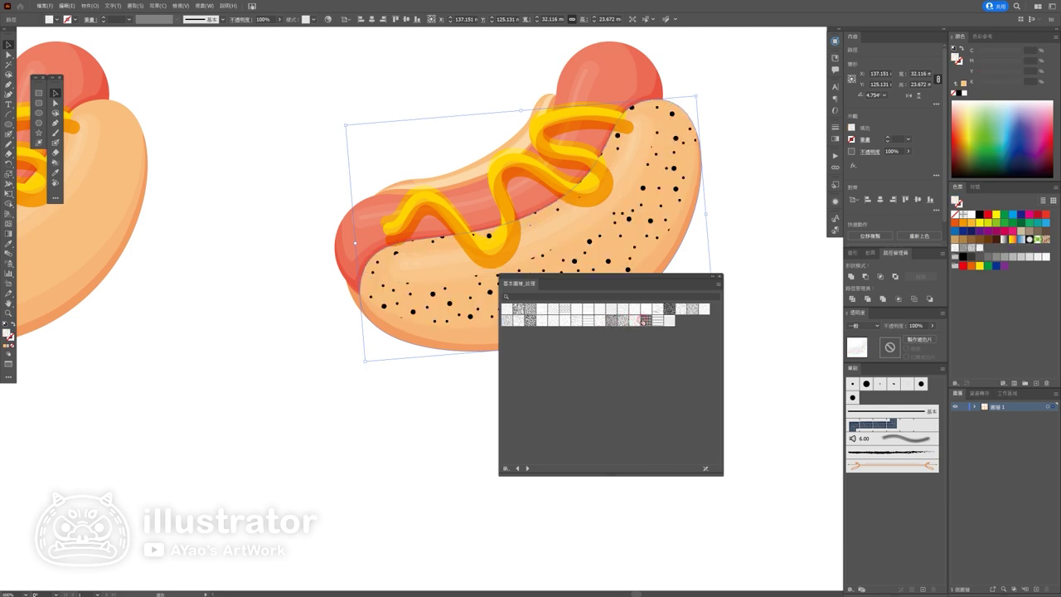
{"action": "left_click", "coordinate": [554, 322]}
{"action": "left_click", "coordinate": [576, 320]}
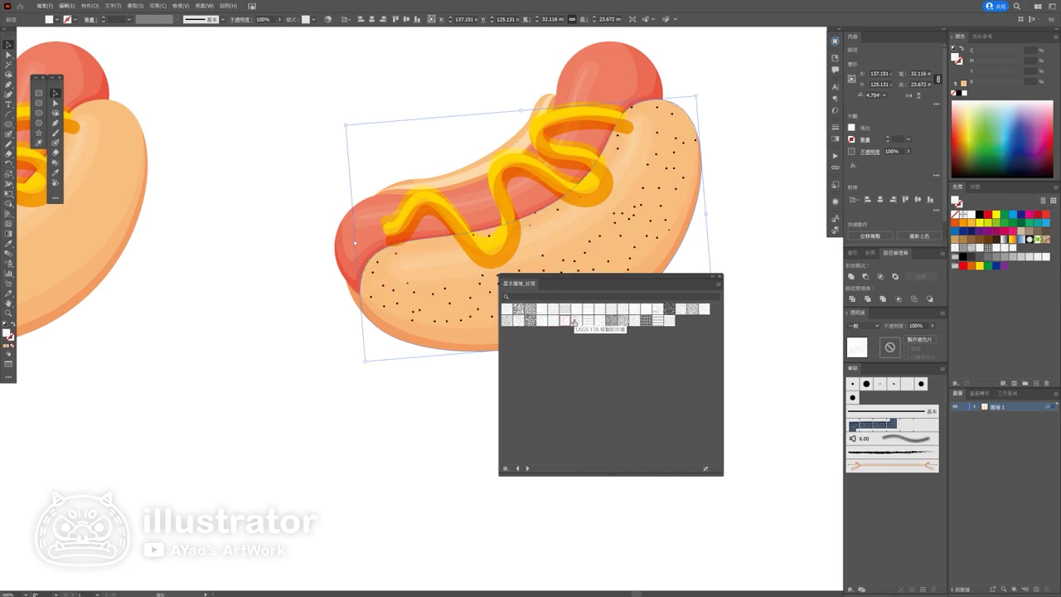
Step: Compare dot, short-dash, horizontal-line and blob textures on the bun
{"action": "left_click", "coordinate": [588, 321]}
{"action": "left_click", "coordinate": [600, 321]}
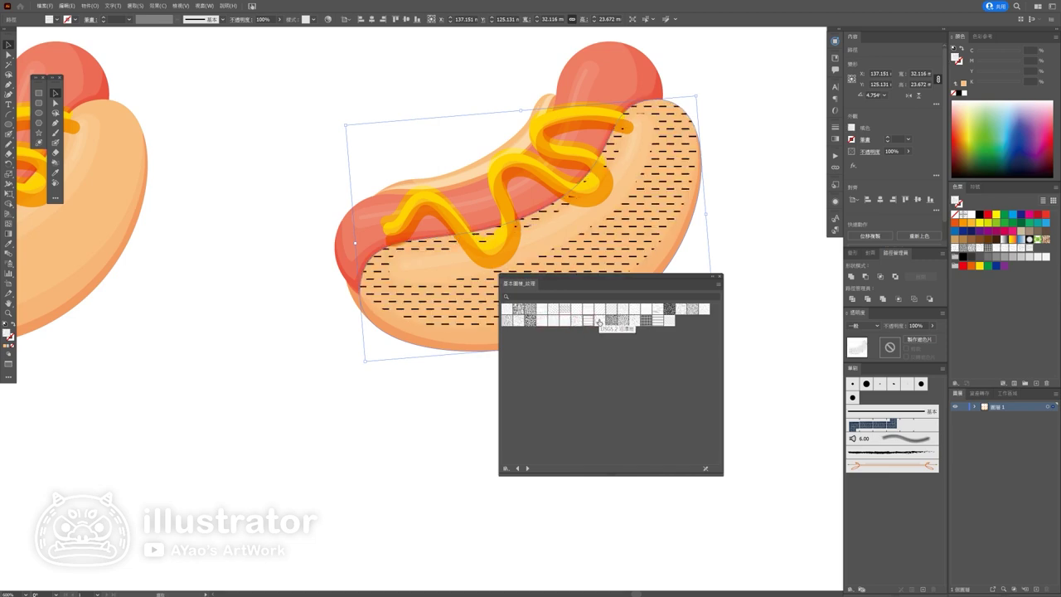
{"action": "left_click", "coordinate": [630, 320]}
{"action": "left_click", "coordinate": [624, 321]}
{"action": "left_click", "coordinate": [583, 322]}
{"action": "left_click", "coordinate": [593, 321]}
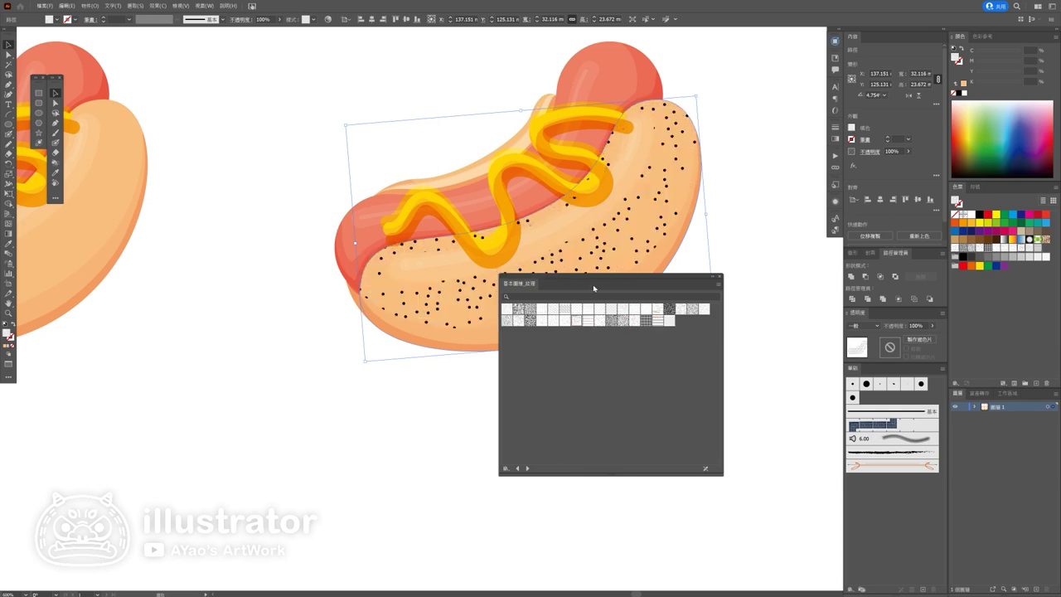
Step: Settle on the scattered mixed-size black dot pattern for the bun overlay
{"action": "left_click_drag", "start_coordinate": [597, 284], "coordinate": [668, 319]}
{"action": "left_click", "coordinate": [663, 354]}
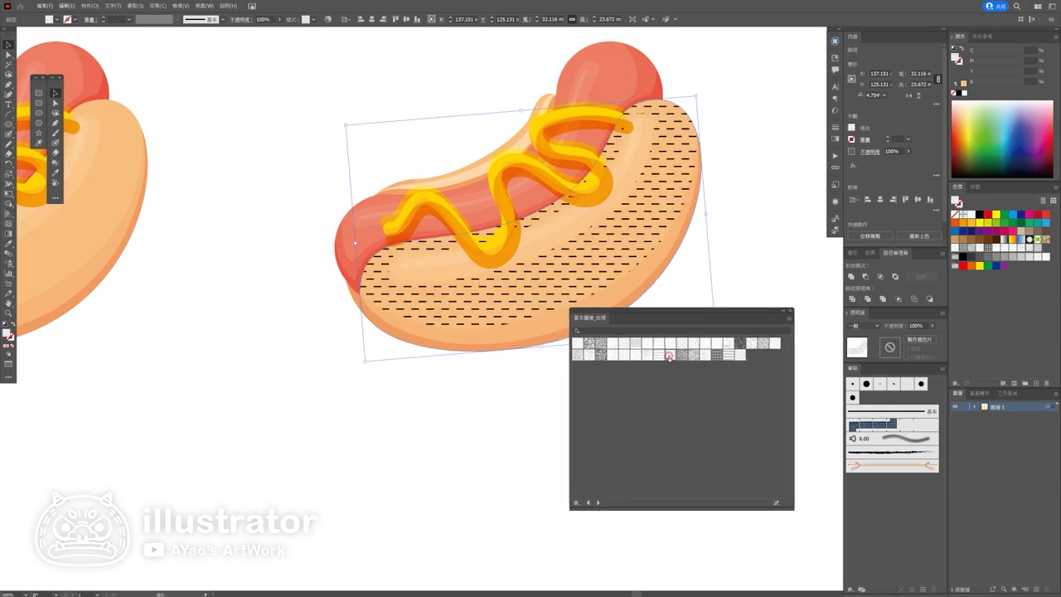
{"action": "left_click", "coordinate": [689, 354]}
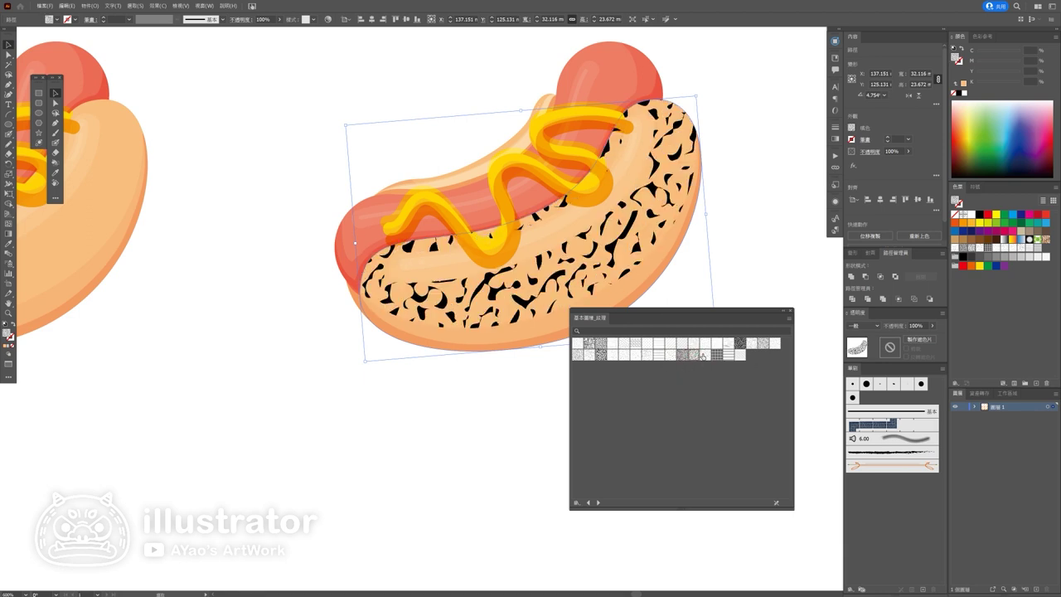
{"action": "left_click", "coordinate": [702, 356]}
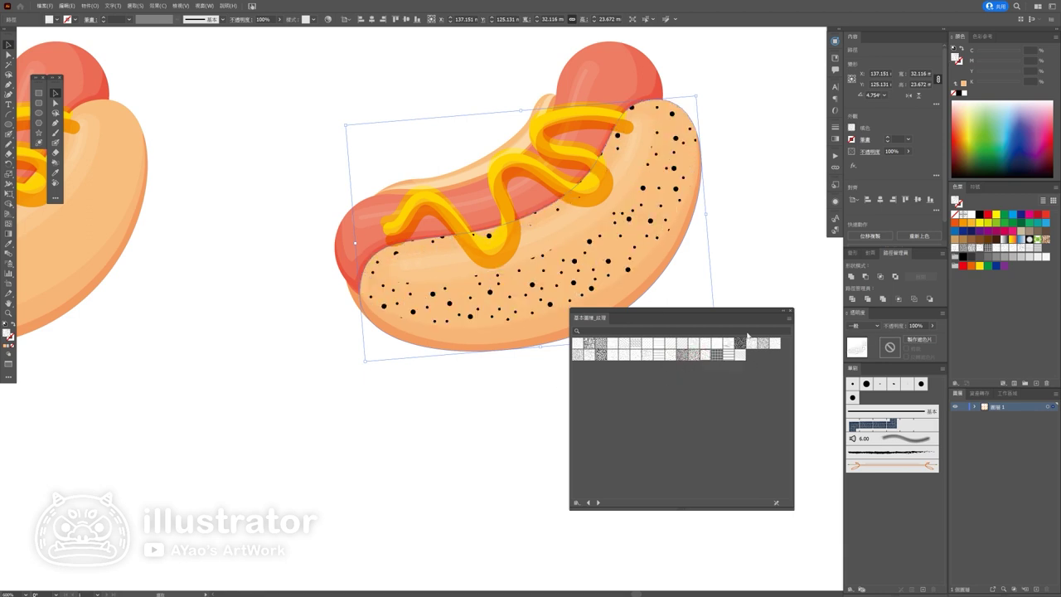
{"action": "left_click", "coordinate": [864, 327]}
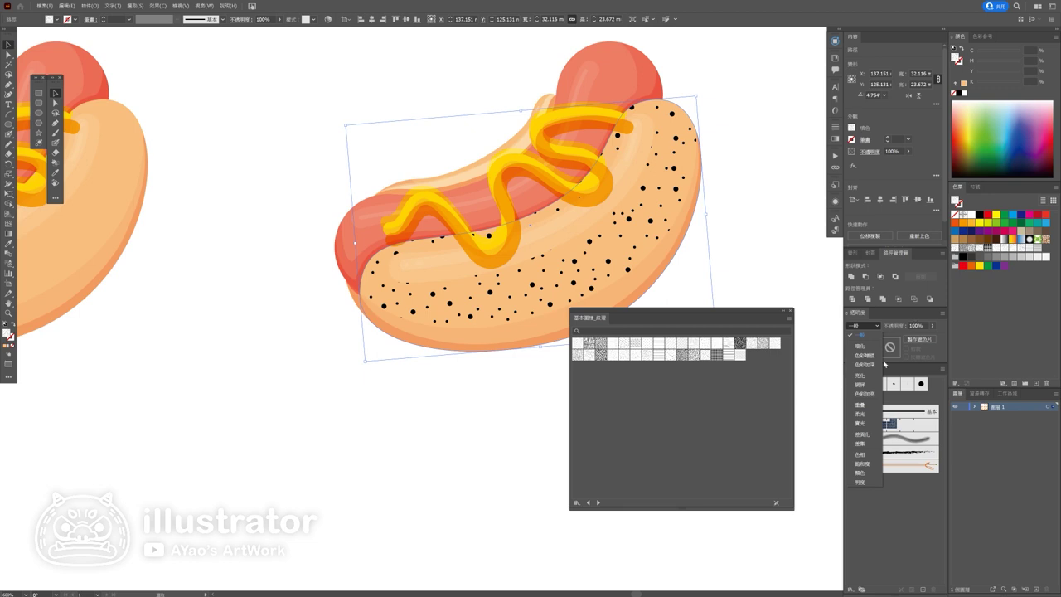
Step: Blend the speckle texture as Screen and fade its opacity to about 7%
{"action": "left_click", "coordinate": [862, 385]}
{"action": "left_click", "coordinate": [932, 326]}
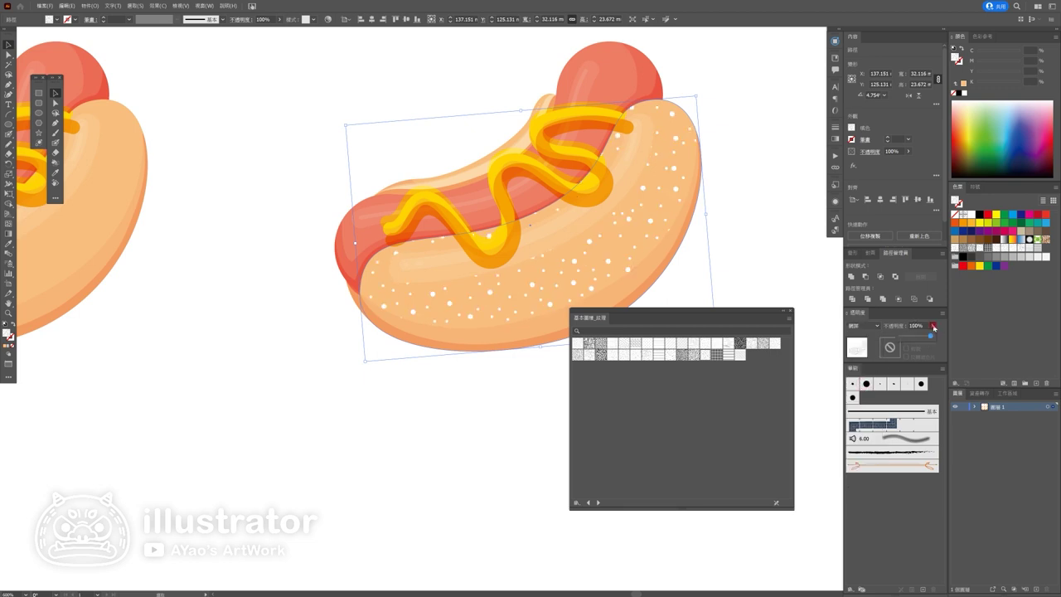
{"action": "left_click", "coordinate": [905, 338]}
{"action": "left_click_drag", "start_coordinate": [905, 336], "coordinate": [904, 337]}
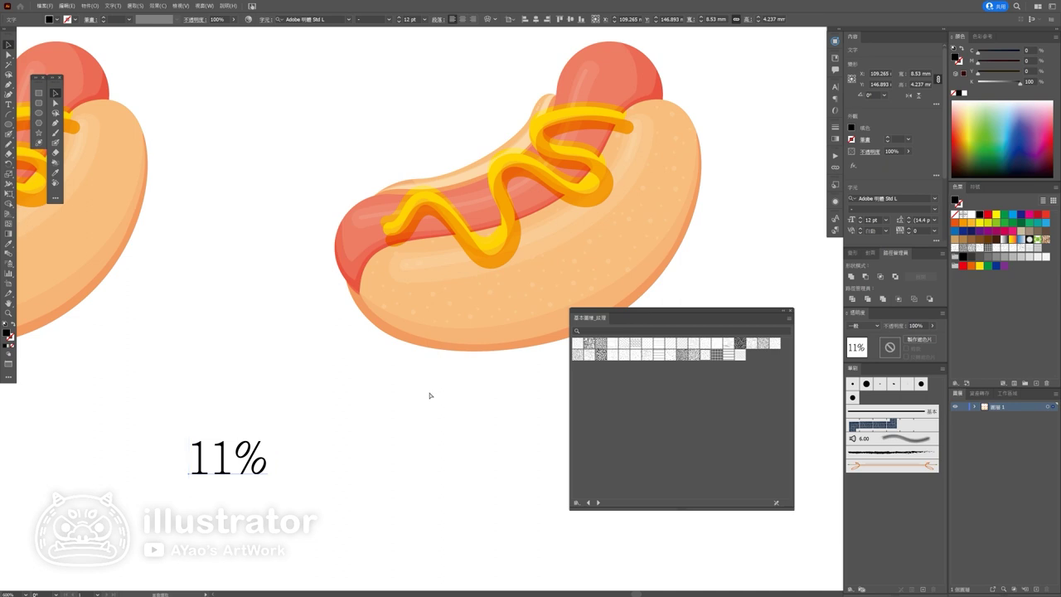
Step: Review the result, then switch the texture's blend mode to Soft Light
{"action": "left_click", "coordinate": [433, 297]}
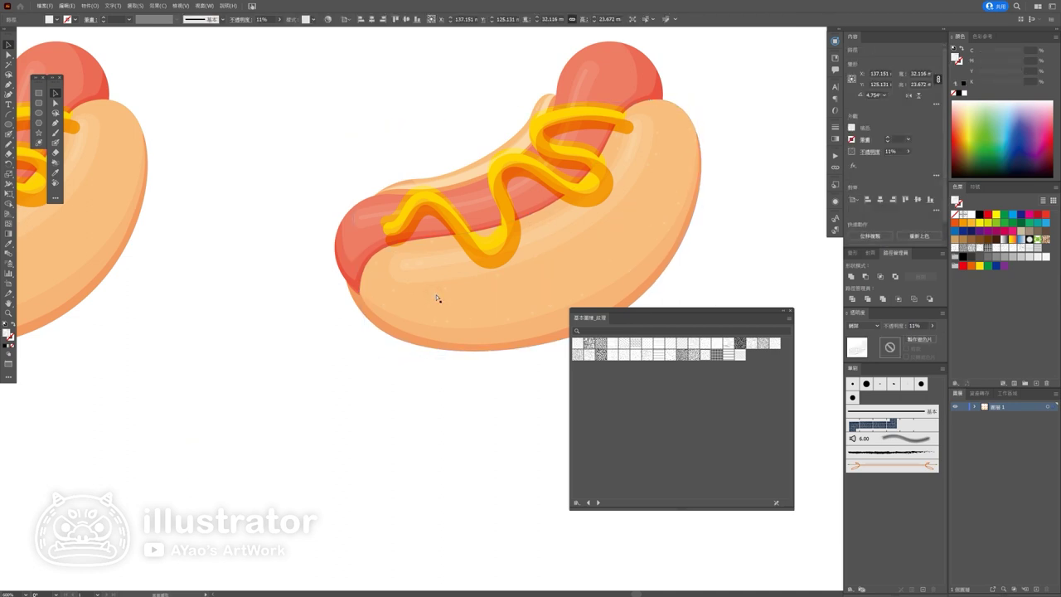
{"action": "left_click", "coordinate": [434, 268]}
{"action": "left_click", "coordinate": [472, 386]}
{"action": "left_click", "coordinate": [542, 282]}
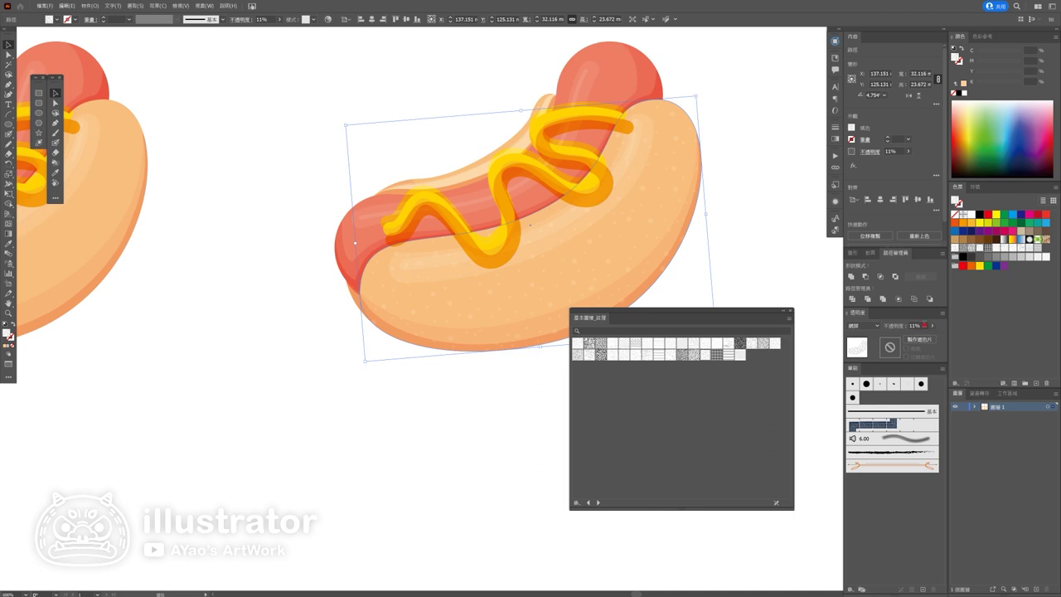
{"action": "left_click", "coordinate": [862, 325]}
{"action": "left_click", "coordinate": [866, 414]}
{"action": "left_click", "coordinate": [916, 324]}
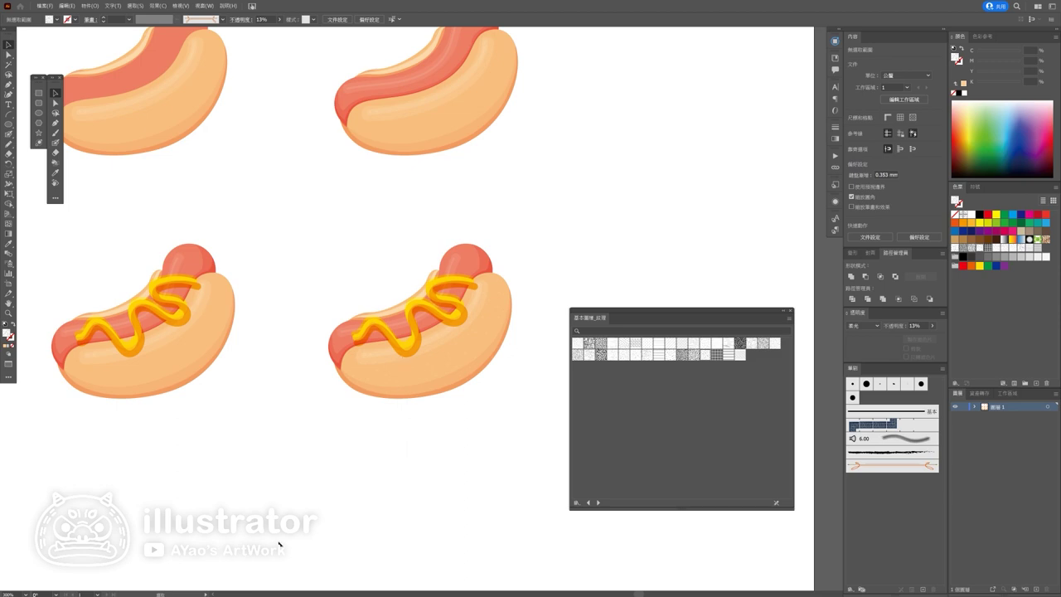
Step: Inspect the right-hand mustard hot dog after setting the texture to 13%
{"action": "scroll", "coordinate": [470, 344], "scroll_direction": "down", "scroll_amount": 3}
{"action": "scroll", "coordinate": [475, 379], "scroll_direction": "up", "scroll_amount": 3}
{"action": "scroll", "coordinate": [455, 363], "scroll_direction": "up", "scroll_amount": 3}
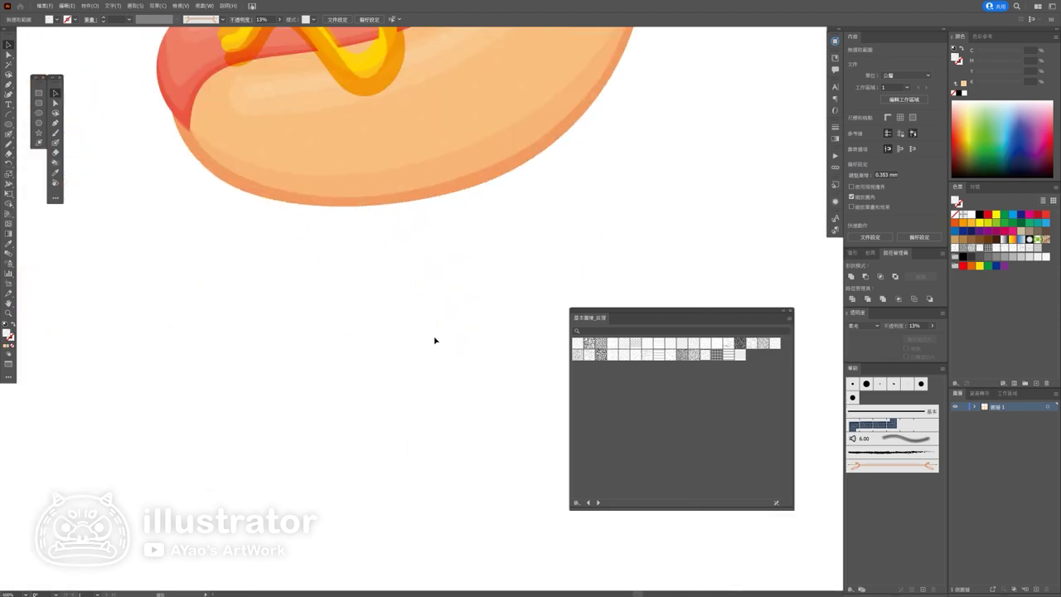
{"action": "scroll", "coordinate": [398, 253], "scroll_direction": "up", "scroll_amount": 3}
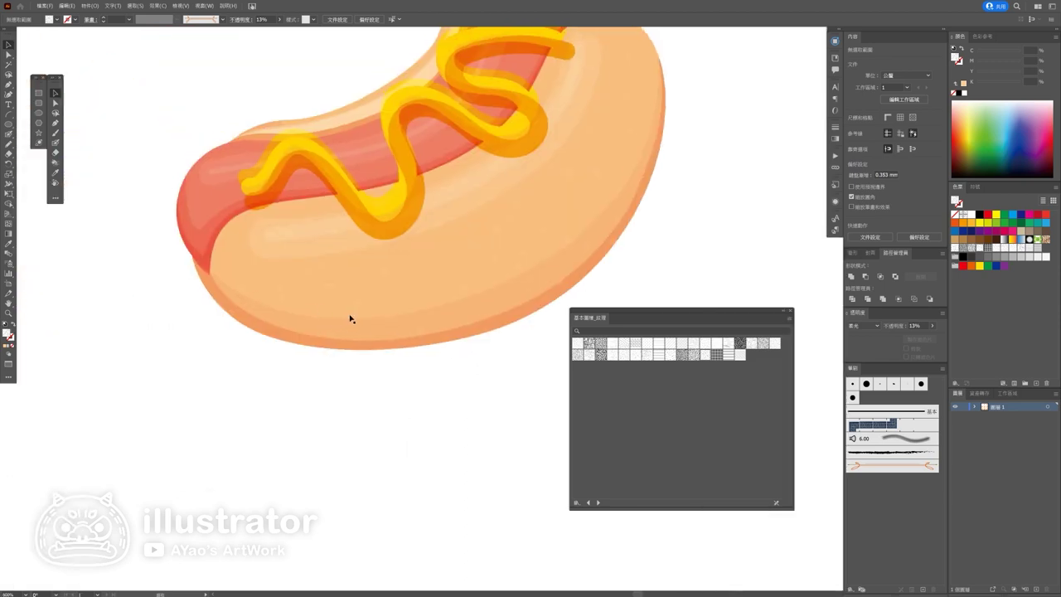
{"action": "scroll", "coordinate": [457, 363], "scroll_direction": "down", "scroll_amount": 2}
{"action": "scroll", "coordinate": [434, 201], "scroll_direction": "down", "scroll_amount": 2}
{"action": "scroll", "coordinate": [483, 315], "scroll_direction": "up", "scroll_amount": 3}
{"action": "scroll", "coordinate": [478, 285], "scroll_direction": "down", "scroll_amount": 3}
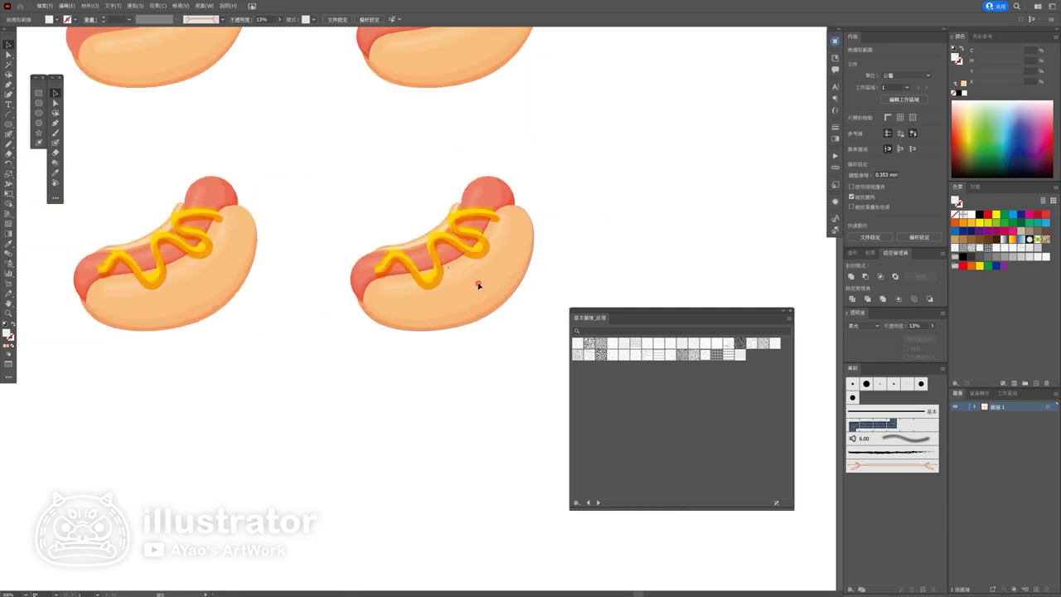
{"action": "left_click", "coordinate": [478, 285]}
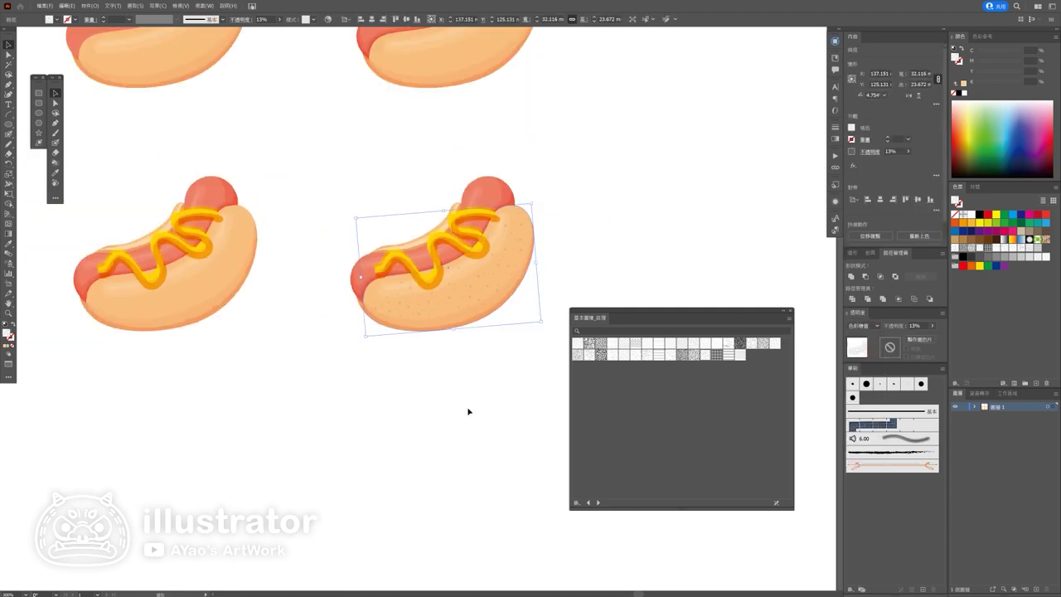
{"action": "scroll", "coordinate": [468, 411], "scroll_direction": "down", "scroll_amount": 2}
{"action": "scroll", "coordinate": [478, 391], "scroll_direction": "down", "scroll_amount": 2}
{"action": "left_click", "coordinate": [478, 390]}
{"action": "scroll", "coordinate": [427, 183], "scroll_direction": "up", "scroll_amount": 5}
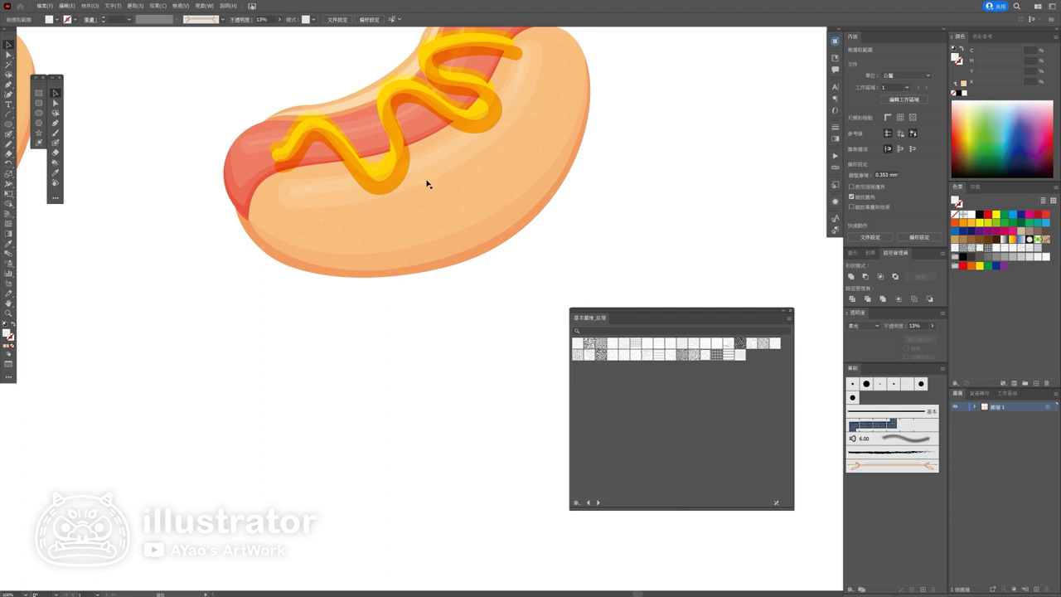
{"action": "scroll", "coordinate": [427, 183], "scroll_direction": "down", "scroll_amount": 1}
Step: Copy the speckle texture's appearance onto this hot dog's bun with the Eyedropper
{"action": "left_click", "coordinate": [380, 192]}
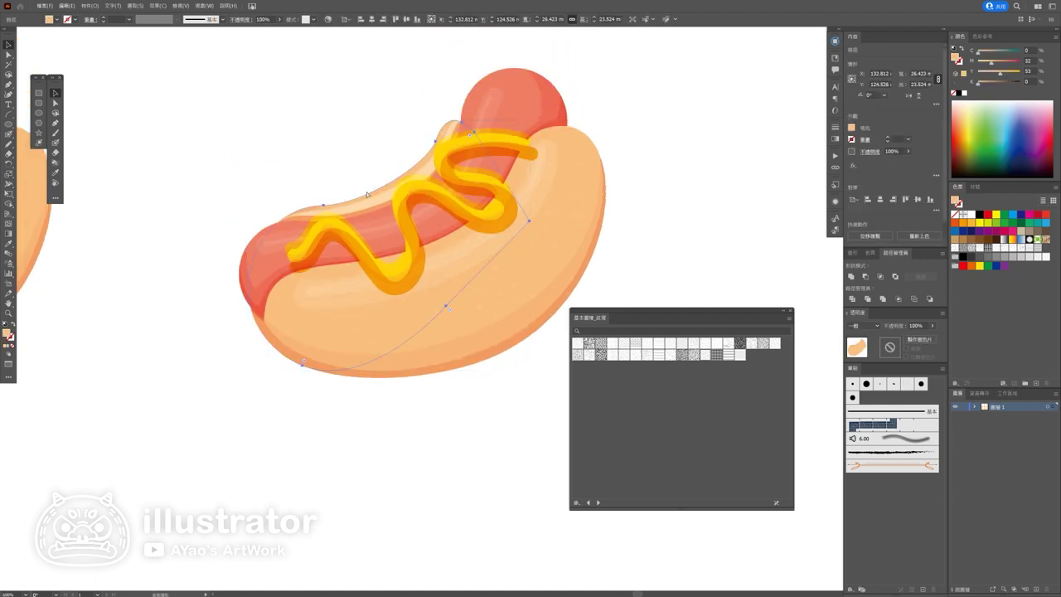
{"action": "left_click", "coordinate": [9, 242]}
{"action": "left_click", "coordinate": [442, 315]}
{"action": "key", "text": "v"}
{"action": "key", "text": "ctrl+shift+a"}
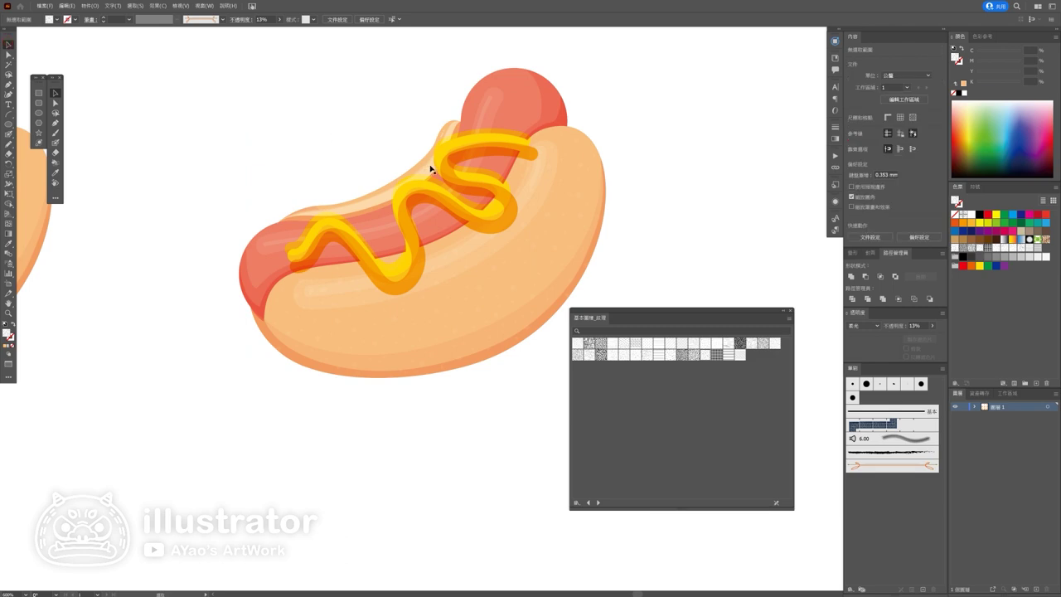
{"action": "left_click", "coordinate": [428, 167]}
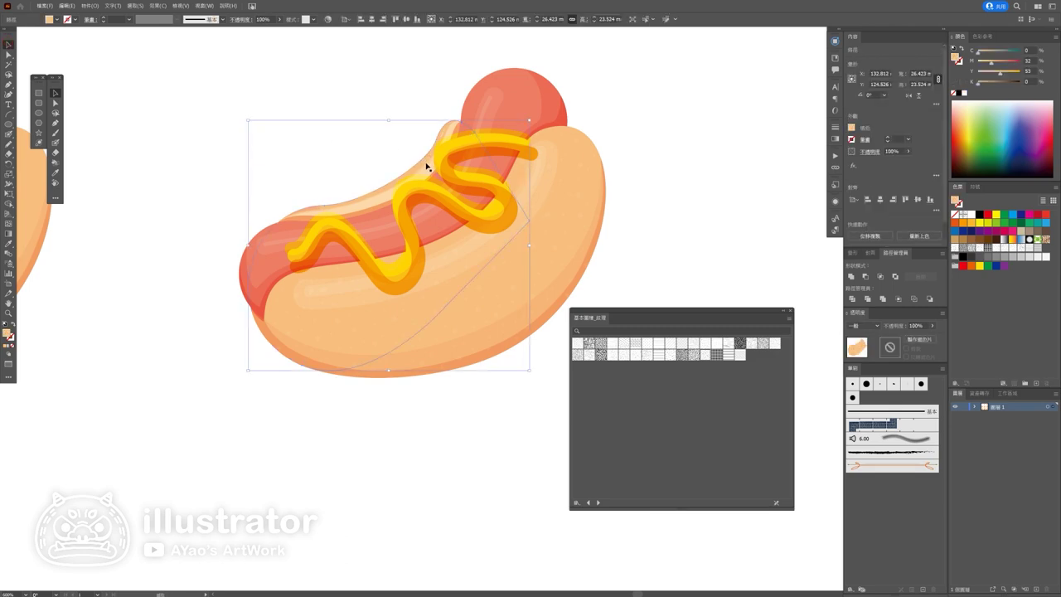
{"action": "left_click", "coordinate": [663, 119]}
Step: Duplicate a mustard hot dog down into a new third row
{"action": "scroll", "coordinate": [416, 215], "scroll_direction": "up", "scroll_amount": 5}
{"action": "scroll", "coordinate": [416, 215], "scroll_direction": "down", "scroll_amount": 5}
{"action": "scroll", "coordinate": [523, 317], "scroll_direction": "down", "scroll_amount": 3}
{"action": "scroll", "coordinate": [528, 336], "scroll_direction": "down", "scroll_amount": 2}
{"action": "scroll", "coordinate": [586, 222], "scroll_direction": "down", "scroll_amount": 3}
{"action": "mouse_move", "coordinate": [587, 222]}
{"action": "left_mouse_down"}
{"action": "mouse_move", "coordinate": [492, 146]}
{"action": "mouse_move", "coordinate": [343, 249]}
{"action": "left_mouse_up"}
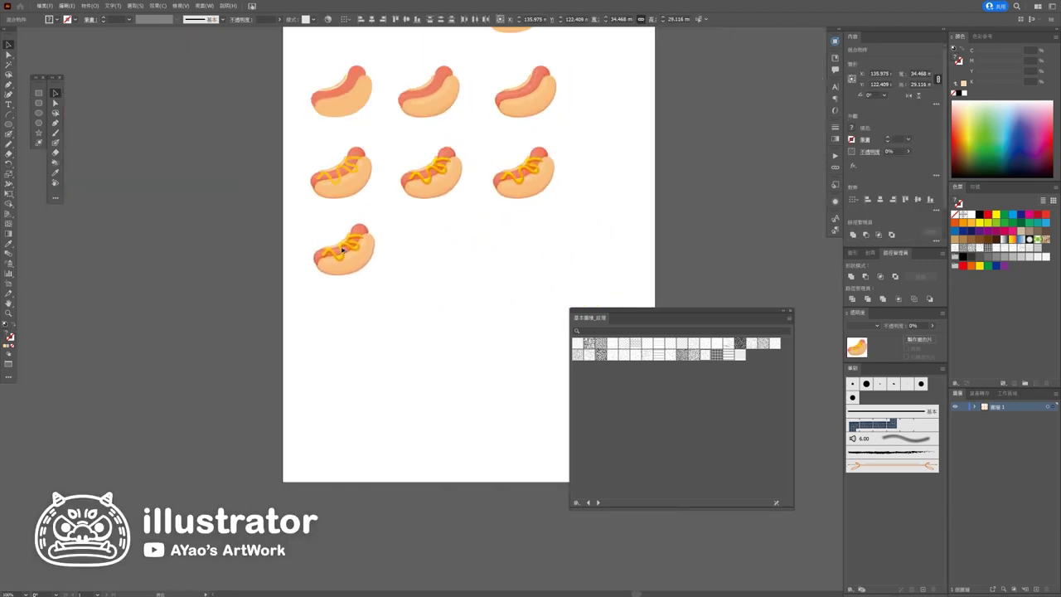
{"action": "left_click", "coordinate": [393, 308]}
Step: Scroll around to review the new third-row hot dog
{"action": "scroll", "coordinate": [392, 308], "scroll_direction": "up", "scroll_amount": 3}
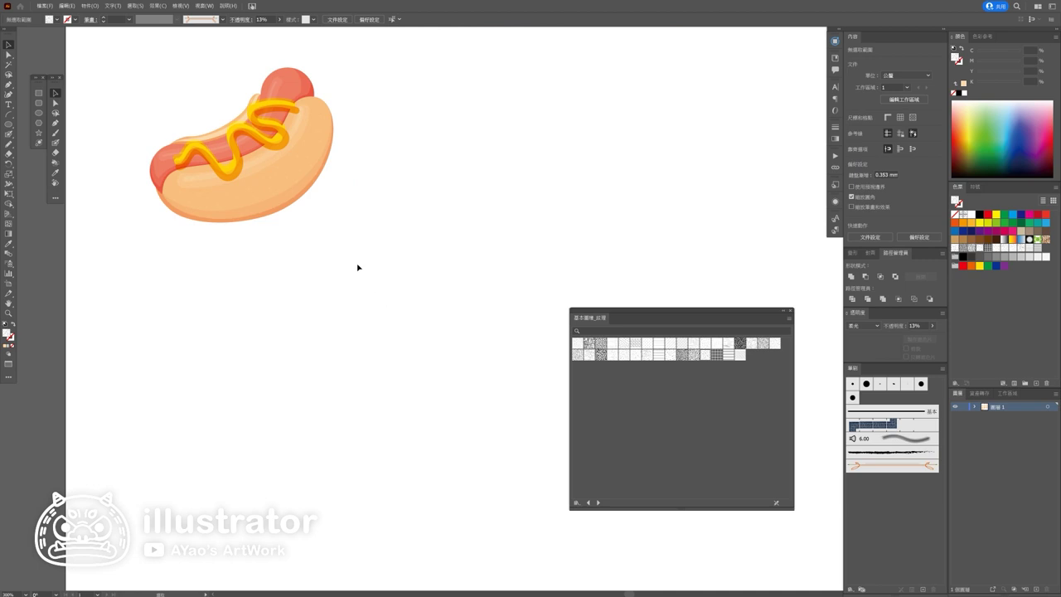
{"action": "scroll", "coordinate": [516, 379], "scroll_direction": "down", "scroll_amount": 2}
{"action": "scroll", "coordinate": [502, 367], "scroll_direction": "down", "scroll_amount": 3}
{"action": "scroll", "coordinate": [497, 365], "scroll_direction": "up", "scroll_amount": 4}
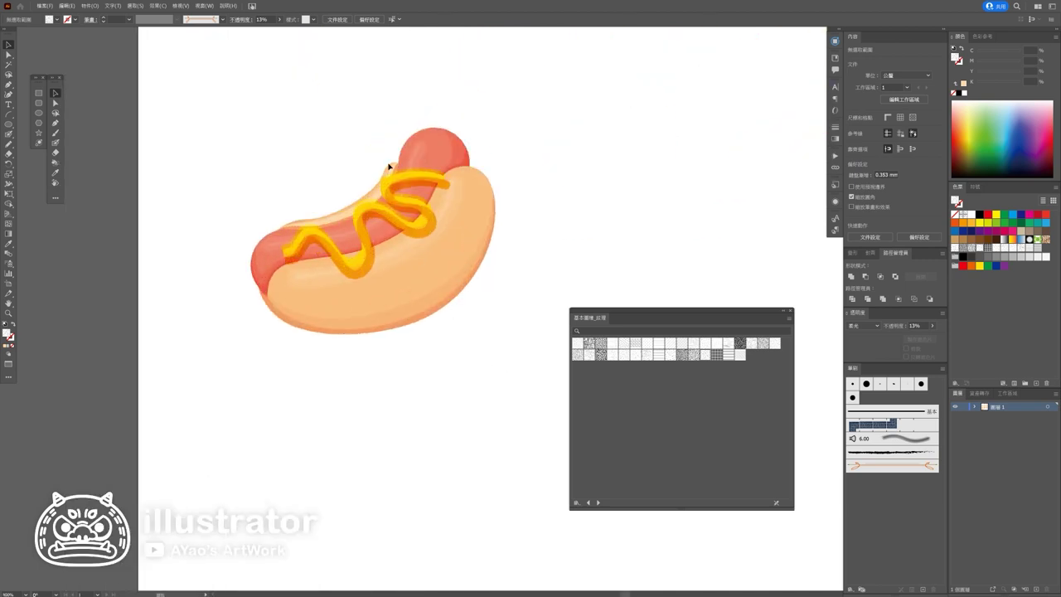
{"action": "scroll", "coordinate": [407, 214], "scroll_direction": "down", "scroll_amount": 2}
{"action": "scroll", "coordinate": [398, 217], "scroll_direction": "down", "scroll_amount": 2}
{"action": "scroll", "coordinate": [348, 224], "scroll_direction": "up", "scroll_amount": 3}
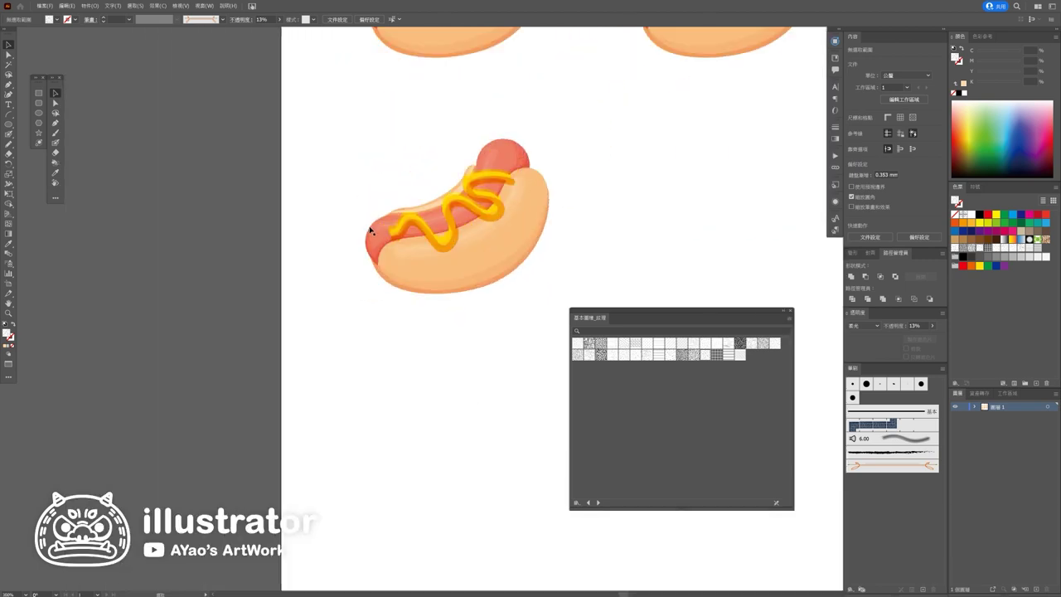
{"action": "scroll", "coordinate": [301, 231], "scroll_direction": "up", "scroll_amount": 4}
{"action": "left_click", "coordinate": [8, 84]}
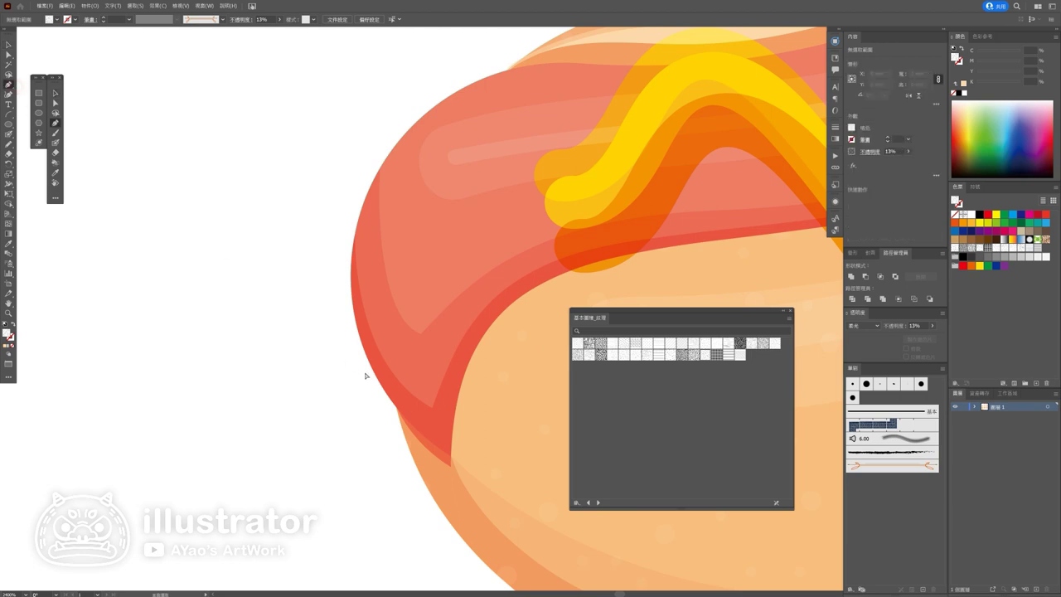
Step: Brush a small red V-shaped crease on the sausage's left tip, joining strokes with Ctrl+J
{"action": "left_click_drag", "start_coordinate": [409, 215], "coordinate": [387, 296]}
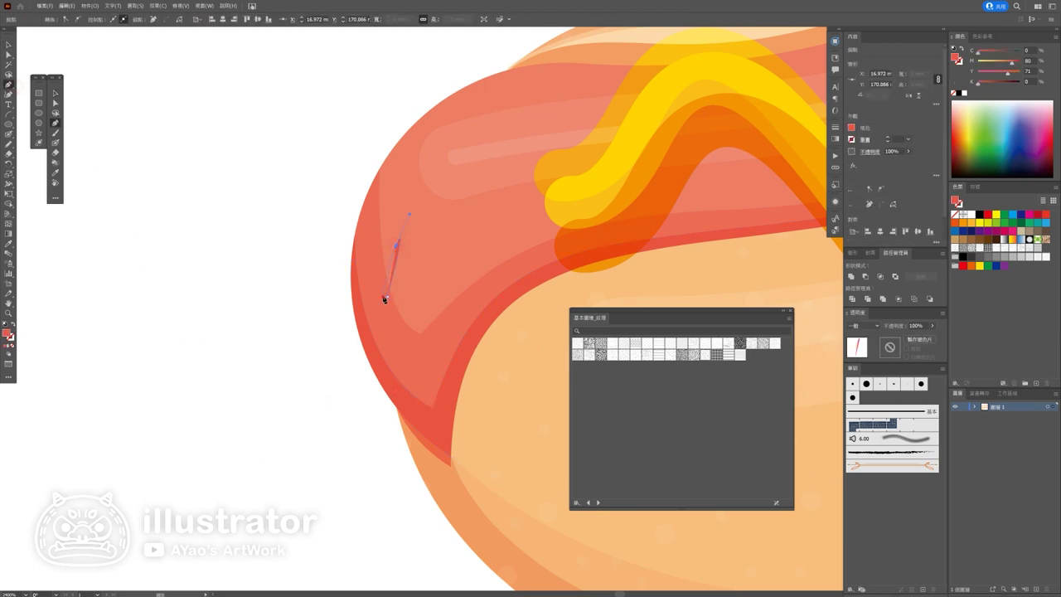
{"action": "left_click_drag", "start_coordinate": [389, 263], "coordinate": [397, 248]}
{"action": "left_click", "coordinate": [396, 246]}
{"action": "left_click_drag", "start_coordinate": [380, 294], "coordinate": [362, 267]}
{"action": "key", "text": "ctrl+j"}
{"action": "left_click", "coordinate": [373, 335]}
{"action": "left_click", "coordinate": [403, 330]}
{"action": "left_click", "coordinate": [313, 290], "text": "ctrl"}
Step: Zoom out and pan to review the crease on the third-row hot dog
{"action": "scroll", "coordinate": [216, 369], "scroll_direction": "down", "scroll_amount": 5}
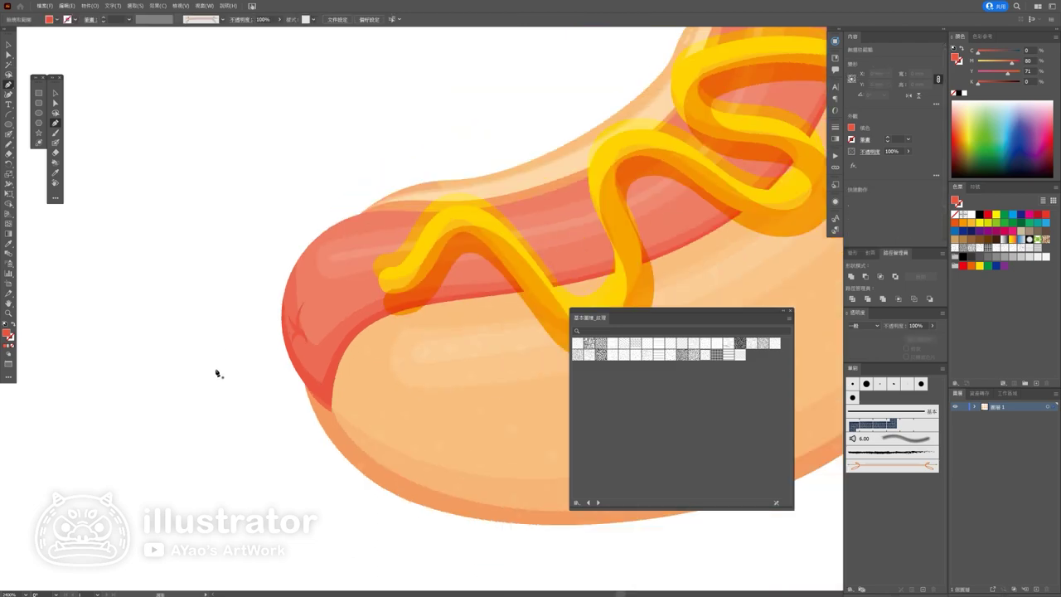
{"action": "scroll", "coordinate": [215, 383], "scroll_direction": "down", "scroll_amount": 2}
{"action": "scroll", "coordinate": [282, 398], "scroll_direction": "left", "scroll_amount": 2}
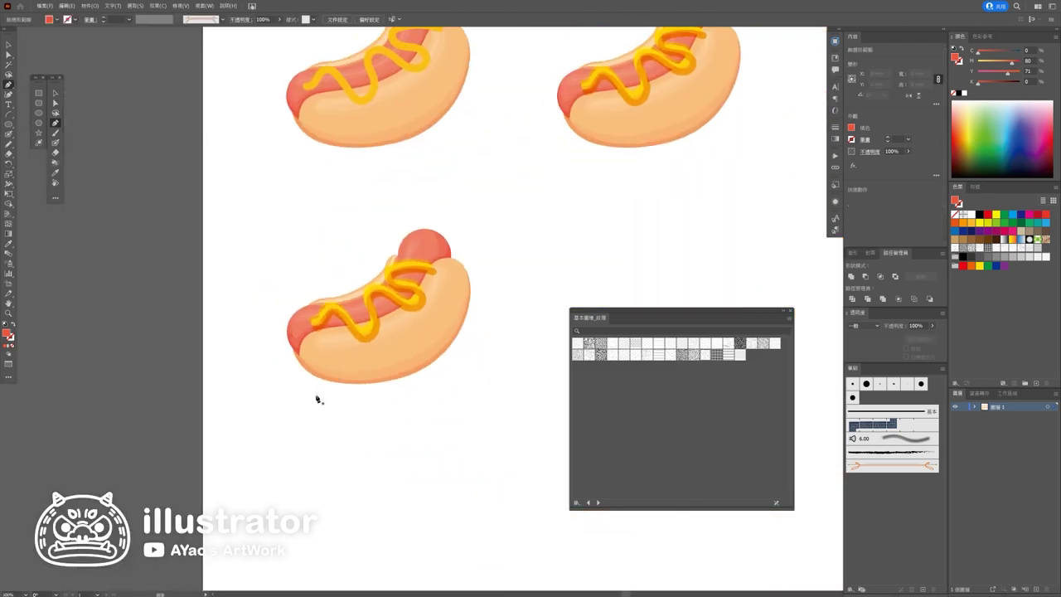
{"action": "scroll", "coordinate": [294, 365], "scroll_direction": "up", "scroll_amount": 4}
{"action": "scroll", "coordinate": [291, 348], "scroll_direction": "up", "scroll_amount": 2}
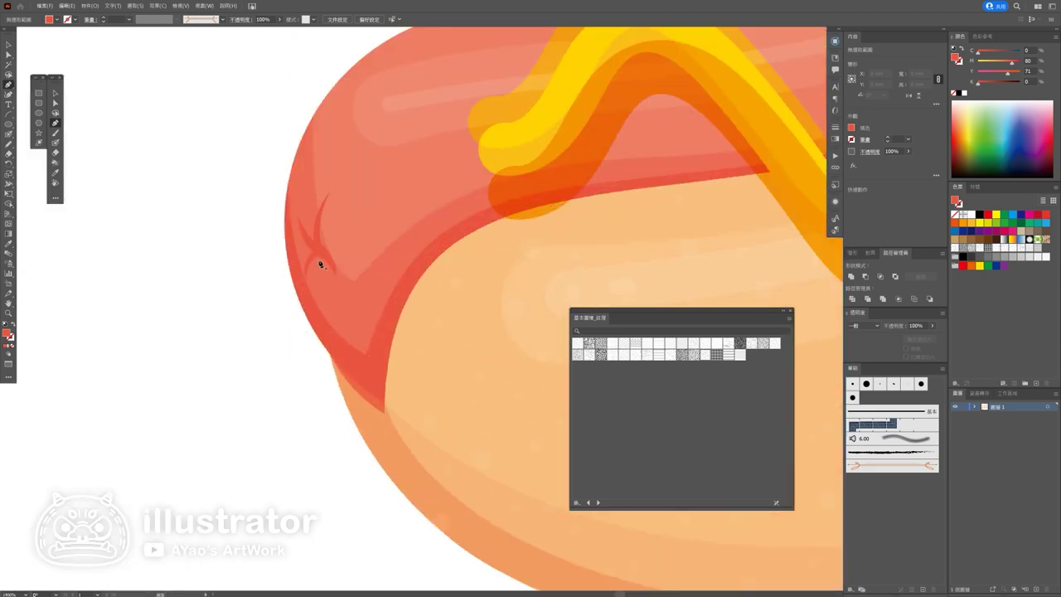
{"action": "scroll", "coordinate": [318, 253], "scroll_direction": "down", "scroll_amount": 2}
{"action": "scroll", "coordinate": [353, 290], "scroll_direction": "down", "scroll_amount": 3}
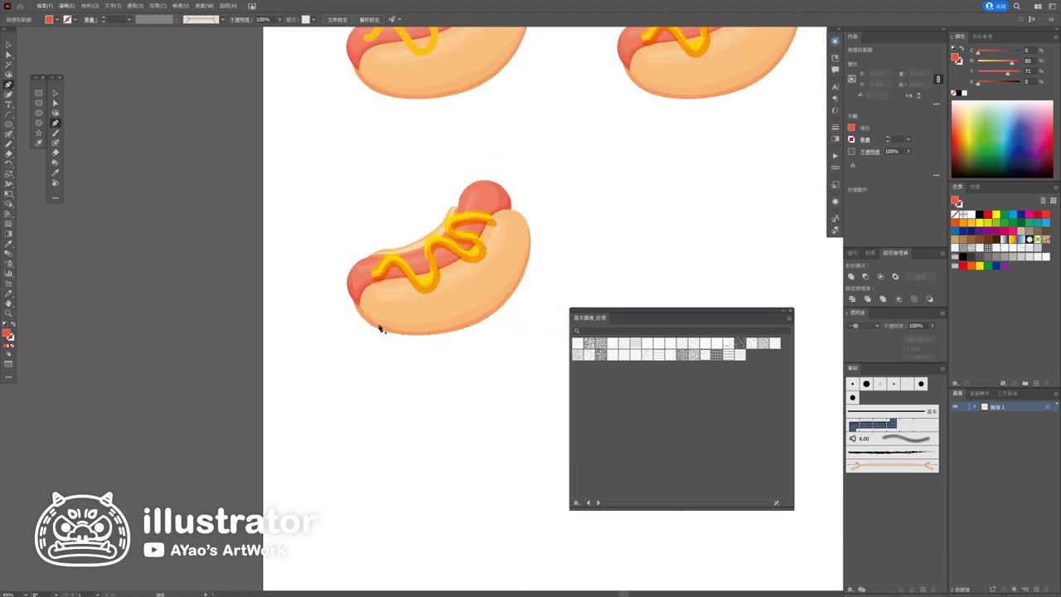
{"action": "scroll", "coordinate": [367, 307], "scroll_direction": "down", "scroll_amount": 2}
{"action": "scroll", "coordinate": [436, 363], "scroll_direction": "down", "scroll_amount": 2}
{"action": "scroll", "coordinate": [439, 366], "scroll_direction": "right", "scroll_amount": 2}
{"action": "scroll", "coordinate": [414, 357], "scroll_direction": "down", "scroll_amount": 1}
{"action": "left_click", "coordinate": [9, 44]}
{"action": "scroll", "coordinate": [386, 393], "scroll_direction": "up", "scroll_amount": 2}
{"action": "scroll", "coordinate": [460, 313], "scroll_direction": "left", "scroll_amount": 2}
{"action": "scroll", "coordinate": [461, 312], "scroll_direction": "up", "scroll_amount": 1}
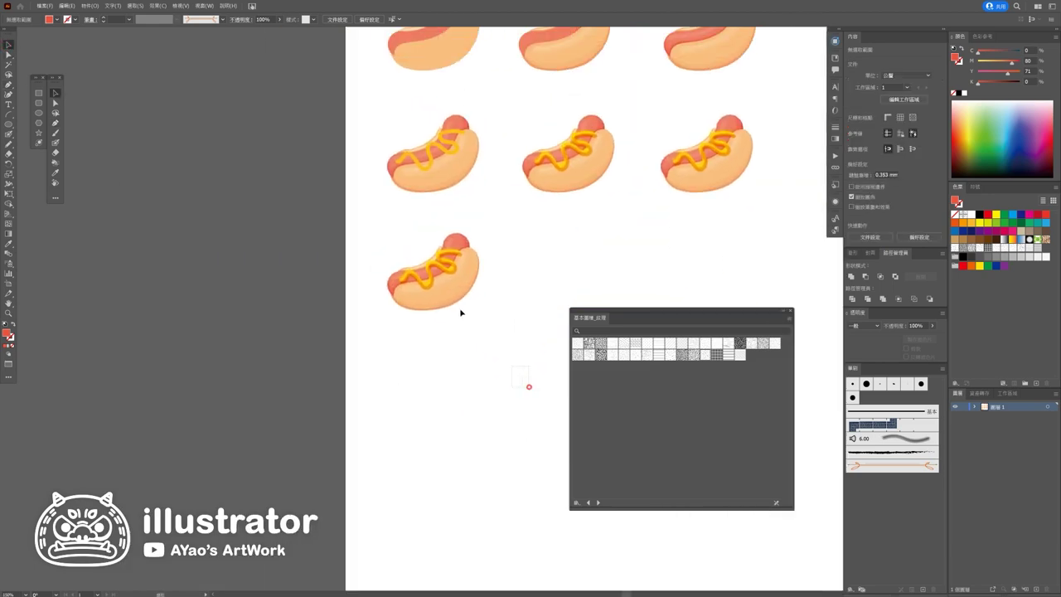
{"action": "left_click_drag", "start_coordinate": [386, 230], "coordinate": [481, 324]}
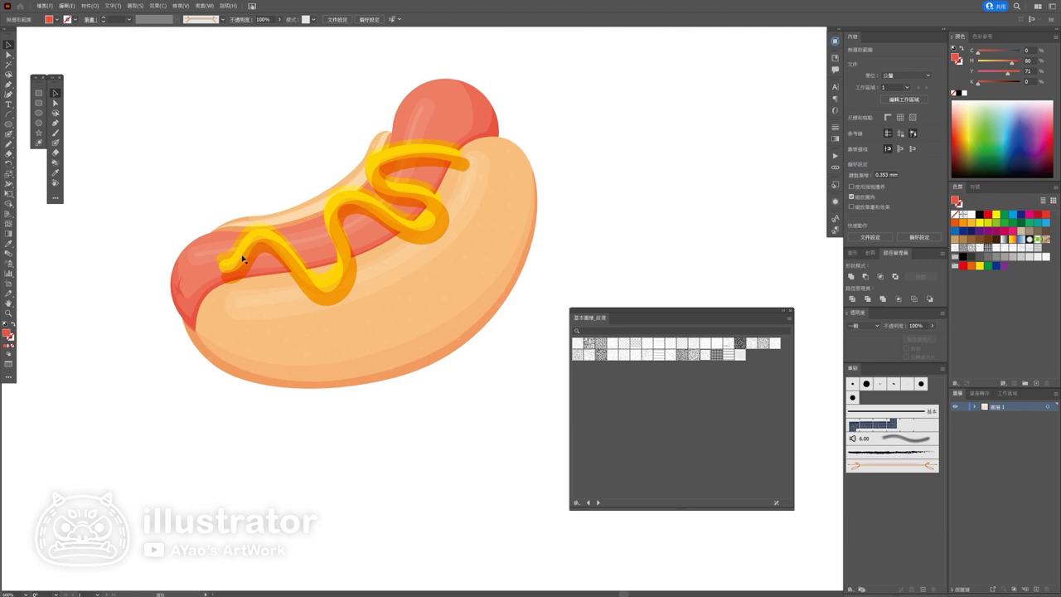
{"action": "left_click", "coordinate": [222, 272]}
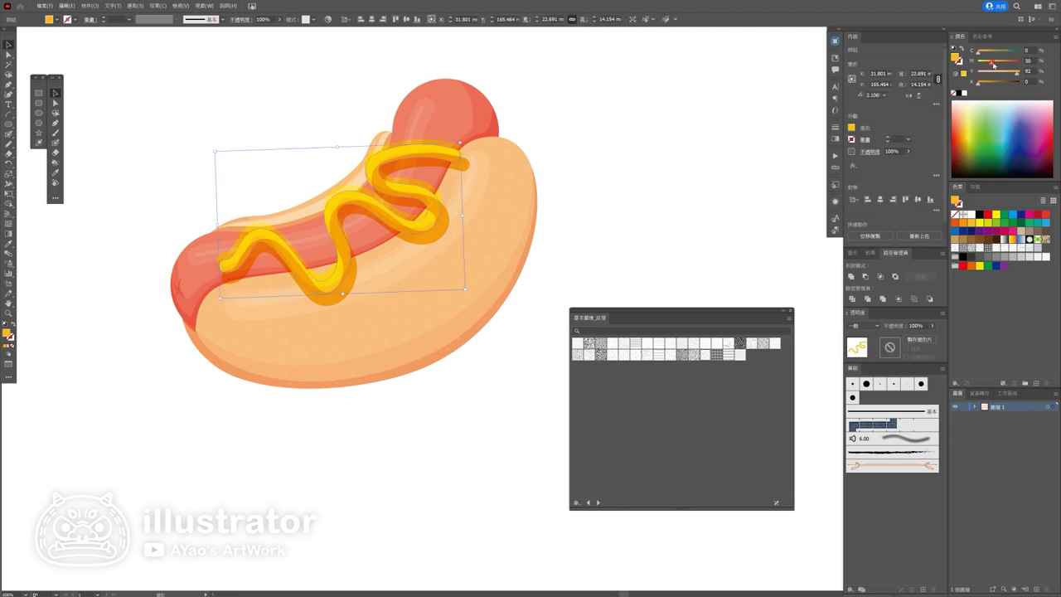
{"action": "left_click", "coordinate": [710, 187]}
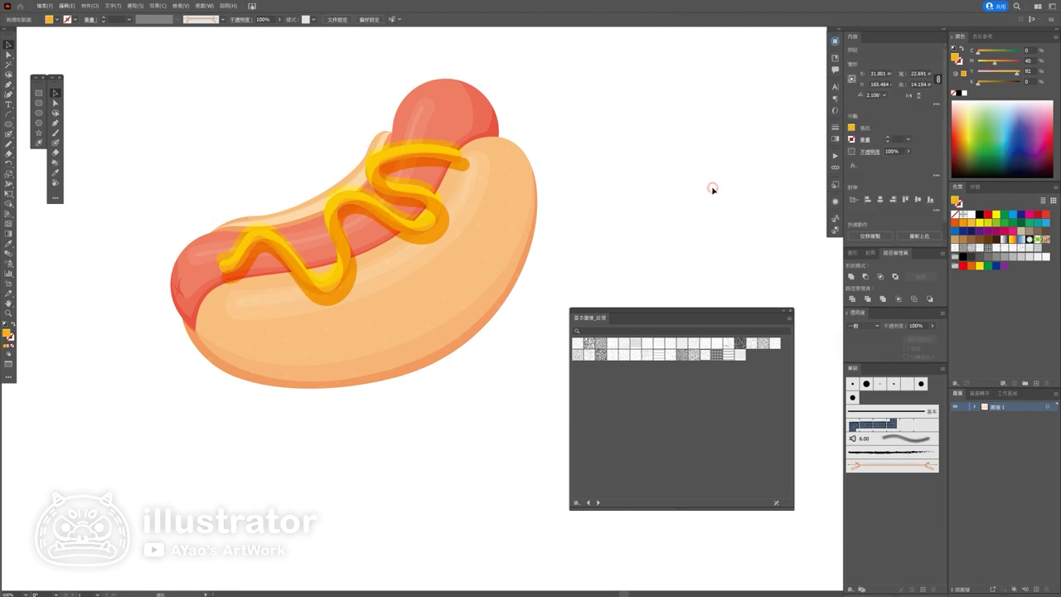
{"action": "scroll", "coordinate": [710, 187], "scroll_direction": "down", "scroll_amount": 5}
{"action": "left_click_drag", "start_coordinate": [711, 188], "coordinate": [605, 260]}
{"action": "scroll", "coordinate": [552, 276], "scroll_direction": "up", "scroll_amount": 2}
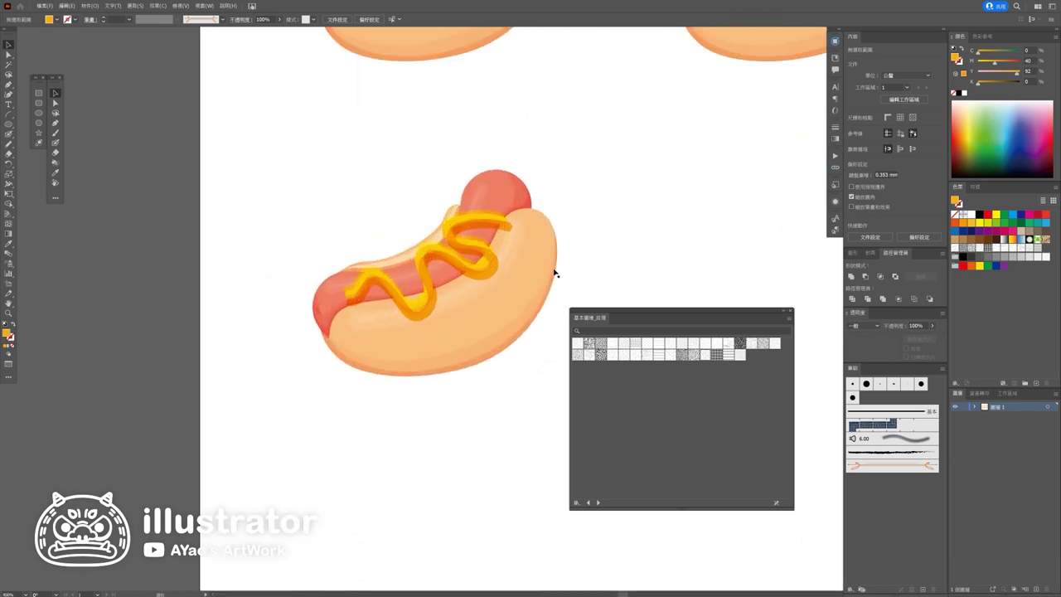
{"action": "scroll", "coordinate": [547, 280], "scroll_direction": "up", "scroll_amount": 1}
{"action": "scroll", "coordinate": [539, 287], "scroll_direction": "up", "scroll_amount": 2}
{"action": "scroll", "coordinate": [375, 336], "scroll_direction": "down", "scroll_amount": 1}
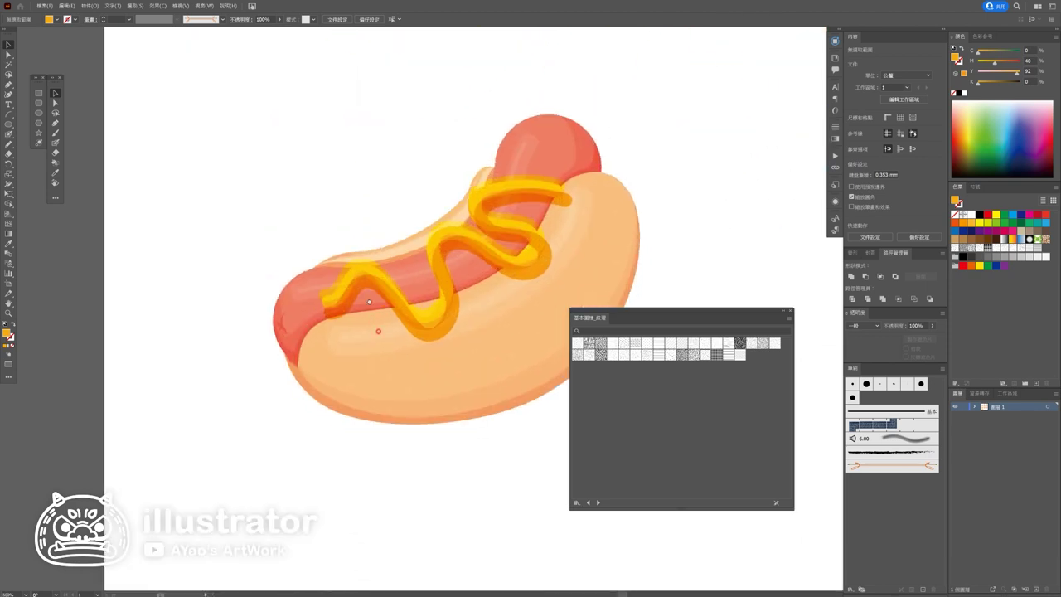
{"action": "scroll", "coordinate": [357, 310], "scroll_direction": "down", "scroll_amount": 1}
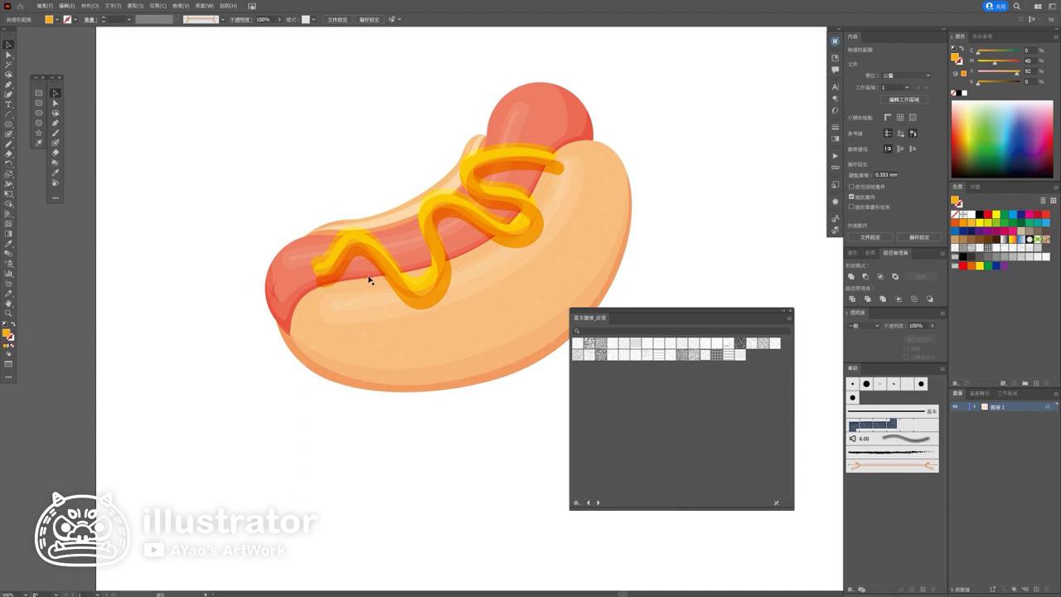
{"action": "scroll", "coordinate": [369, 280], "scroll_direction": "down", "scroll_amount": 3}
{"action": "scroll", "coordinate": [371, 287], "scroll_direction": "down", "scroll_amount": 3}
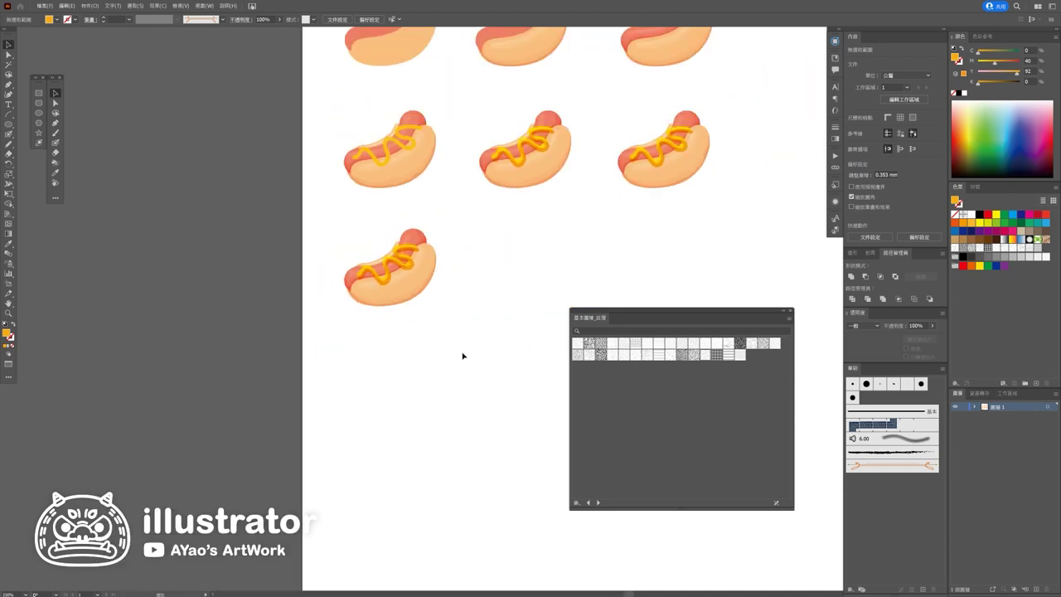
{"action": "scroll", "coordinate": [410, 336], "scroll_direction": "up", "scroll_amount": 3}
{"action": "scroll", "coordinate": [407, 230], "scroll_direction": "up", "scroll_amount": 2}
{"action": "left_click", "coordinate": [407, 218]}
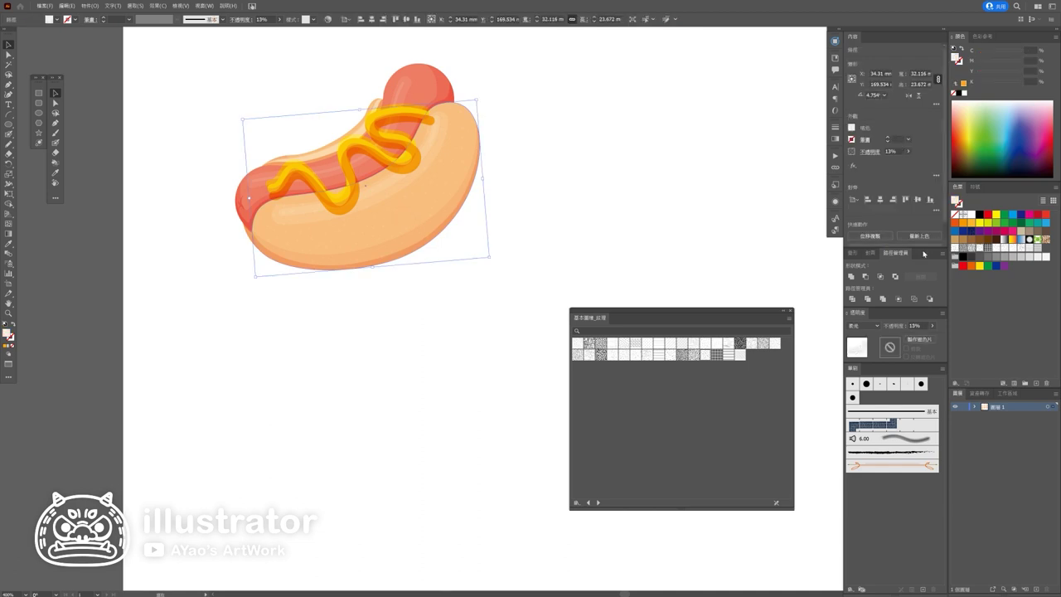
{"action": "left_click", "coordinate": [920, 324]}
{"action": "type", "text": "25"}
Step: Confirm 25% overlay opacity and scale only its pattern to 37% uniform
{"action": "key", "text": "Return"}
{"action": "left_click_drag", "start_coordinate": [495, 77], "coordinate": [595, 180]}
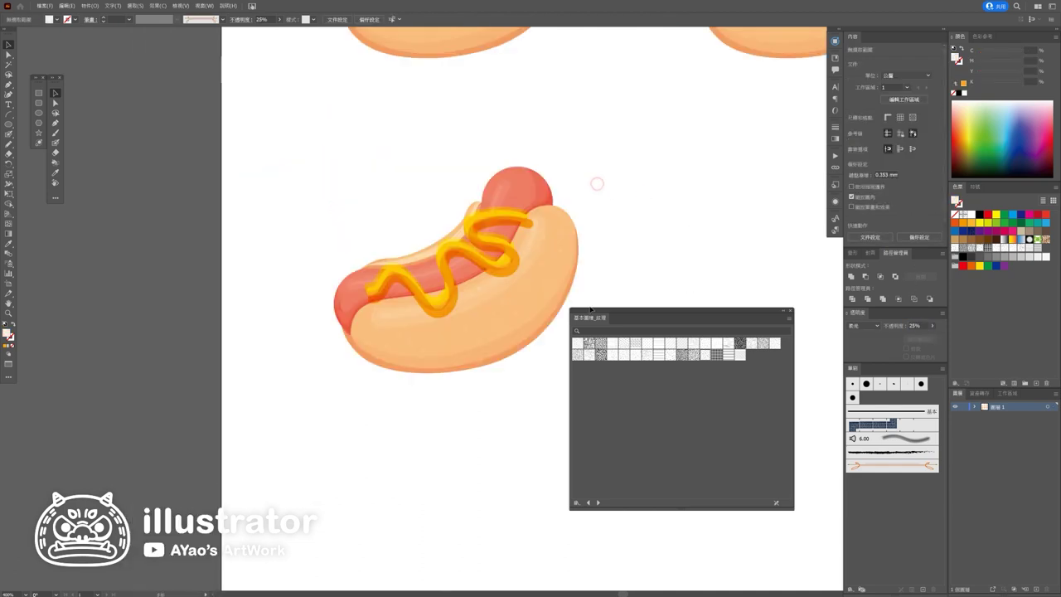
{"action": "double_click", "coordinate": [8, 173]}
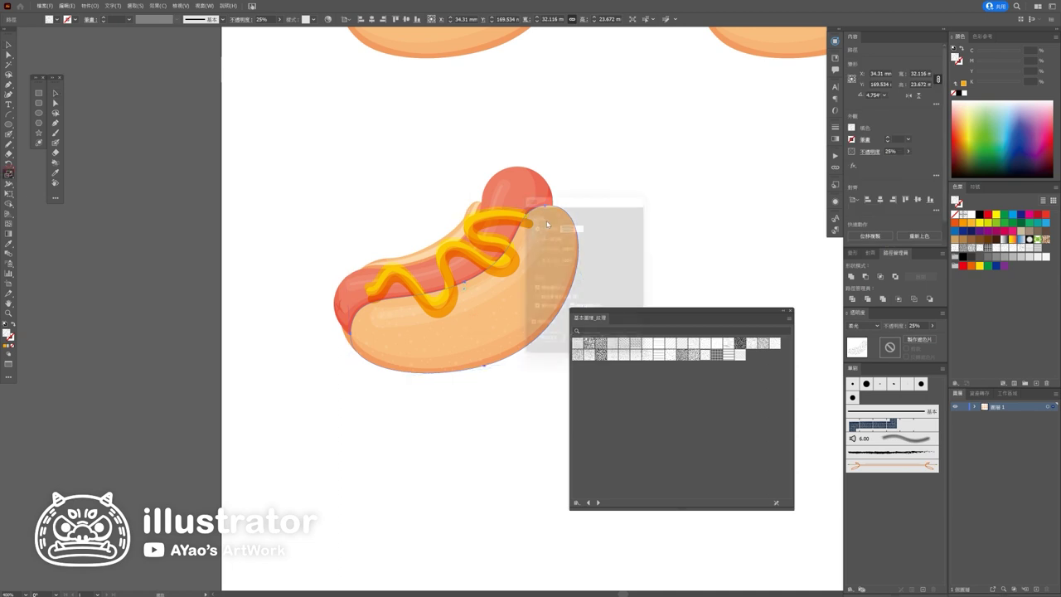
{"action": "left_click", "coordinate": [542, 312]}
{"action": "left_click", "coordinate": [572, 224]}
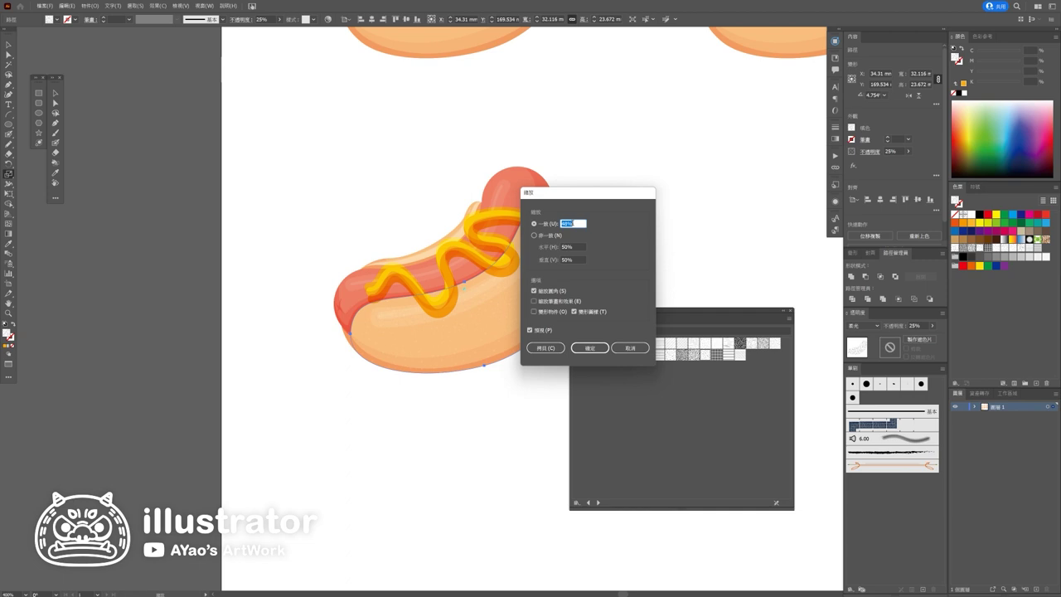
{"action": "left_click", "coordinate": [584, 347]}
{"action": "scroll", "coordinate": [600, 270], "scroll_direction": "up", "scroll_amount": 3}
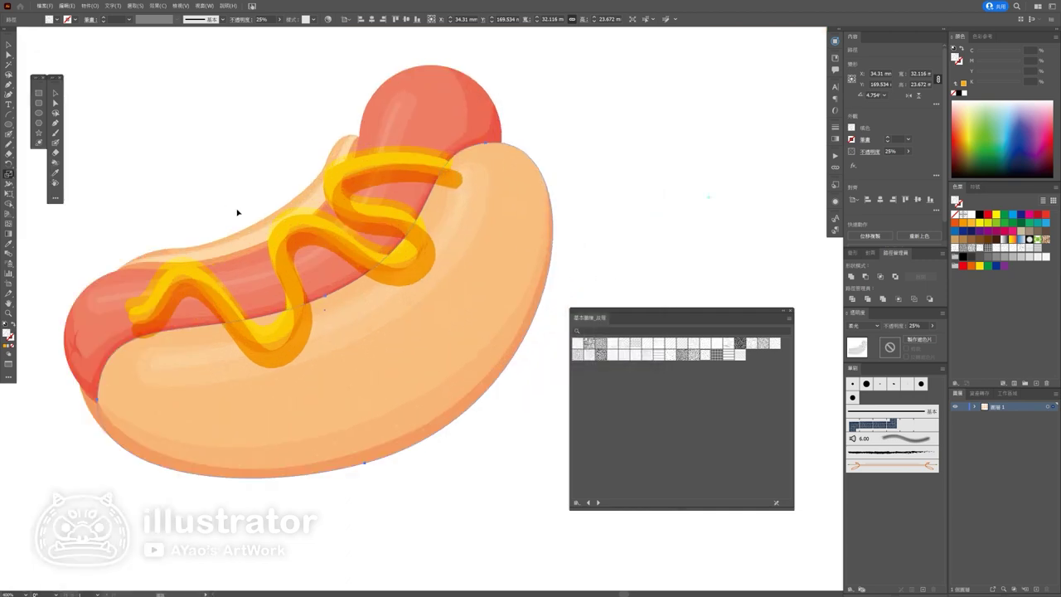
{"action": "left_click", "coordinate": [9, 43]}
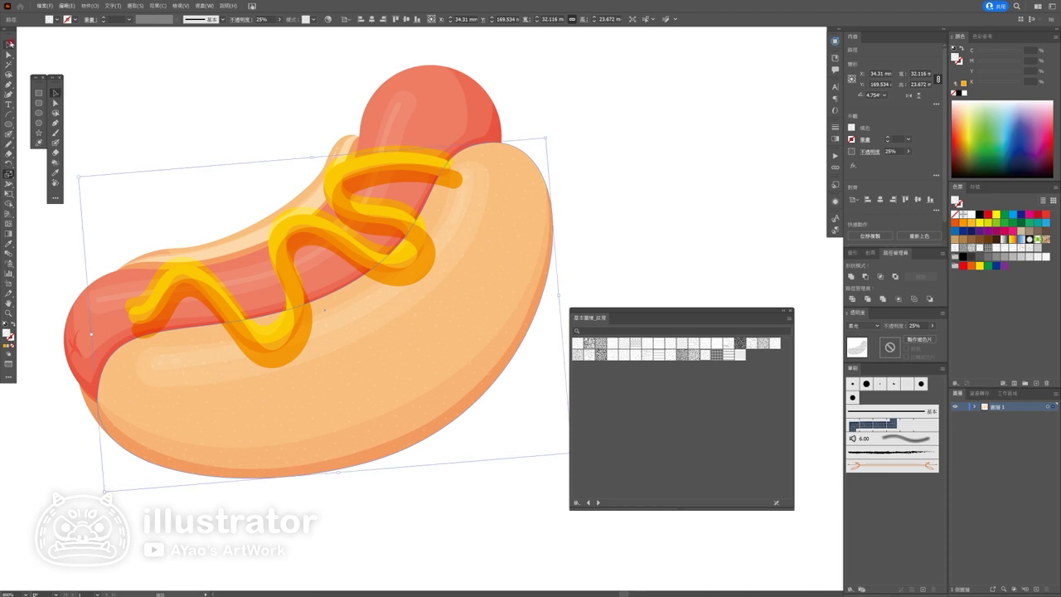
Step: Raise the translucent highlight path's opacity to 25%
{"action": "left_click", "coordinate": [282, 201]}
{"action": "left_click", "coordinate": [256, 230]}
{"action": "left_click", "coordinate": [8, 246]}
{"action": "left_click", "coordinate": [216, 406]}
{"action": "left_click", "coordinate": [8, 46]}
{"action": "left_click", "coordinate": [701, 171]}
Step: Nudge the sausage's highlight stripe slightly and darken it with 26% black
{"action": "key", "text": "ctrl+0"}
{"action": "scroll", "coordinate": [470, 225], "scroll_direction": "up", "scroll_amount": 3}
{"action": "left_click", "coordinate": [470, 225]}
{"action": "left_click_drag", "start_coordinate": [479, 218], "coordinate": [482, 219]}
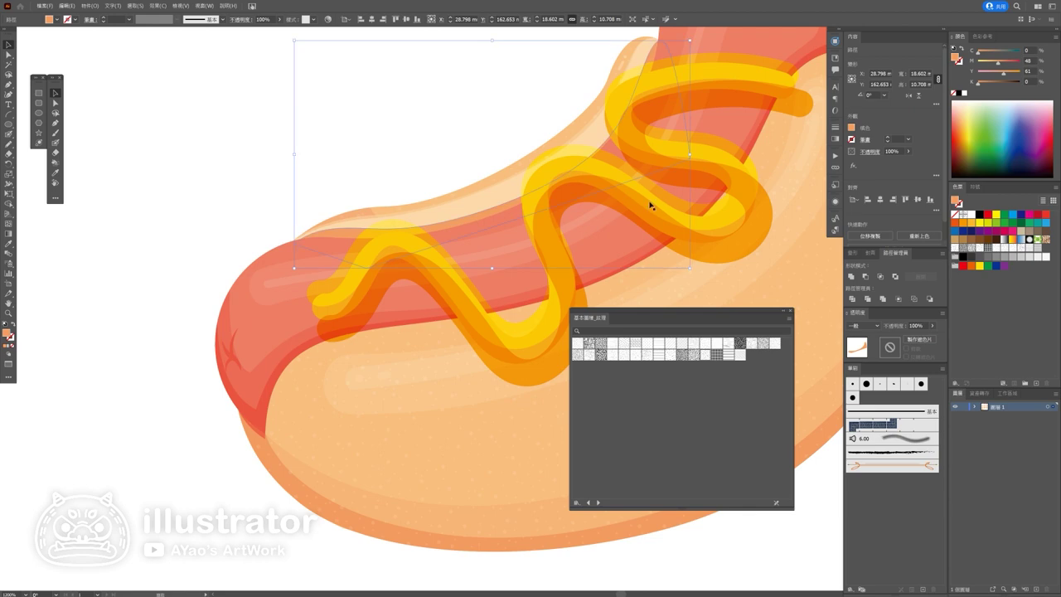
{"action": "left_click", "coordinate": [986, 85]}
{"action": "key", "text": "a"}
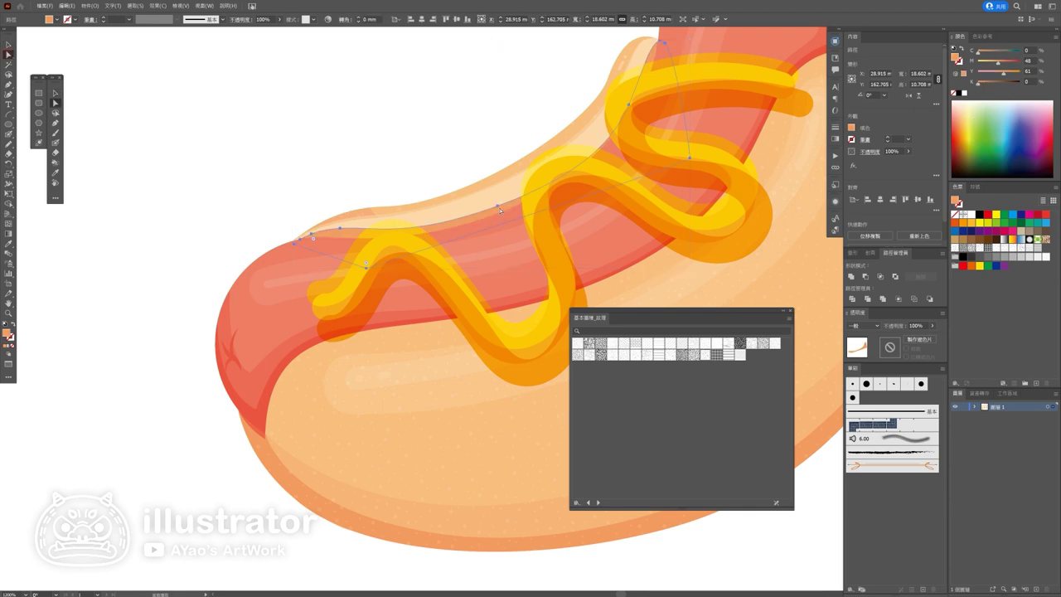
{"action": "left_click", "coordinate": [498, 208]}
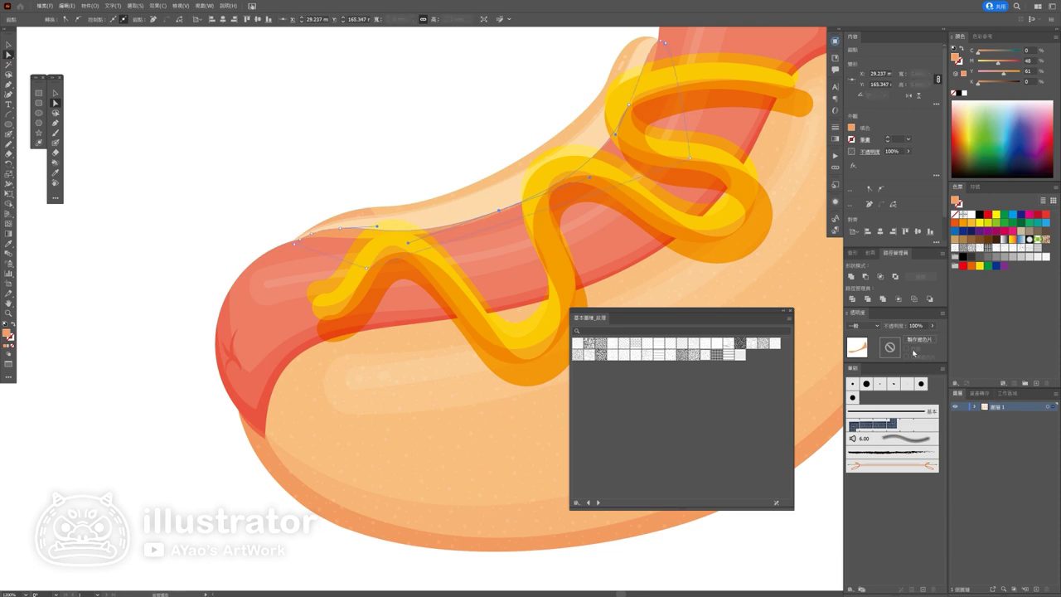
{"action": "left_click", "coordinate": [445, 112]}
{"action": "scroll", "coordinate": [447, 114], "scroll_direction": "down", "scroll_amount": 3}
{"action": "scroll", "coordinate": [489, 272], "scroll_direction": "down", "scroll_amount": 2}
{"action": "left_click_drag", "start_coordinate": [489, 273], "coordinate": [506, 318]}
{"action": "scroll", "coordinate": [464, 315], "scroll_direction": "down", "scroll_amount": 2}
{"action": "scroll", "coordinate": [497, 324], "scroll_direction": "down", "scroll_amount": 1}
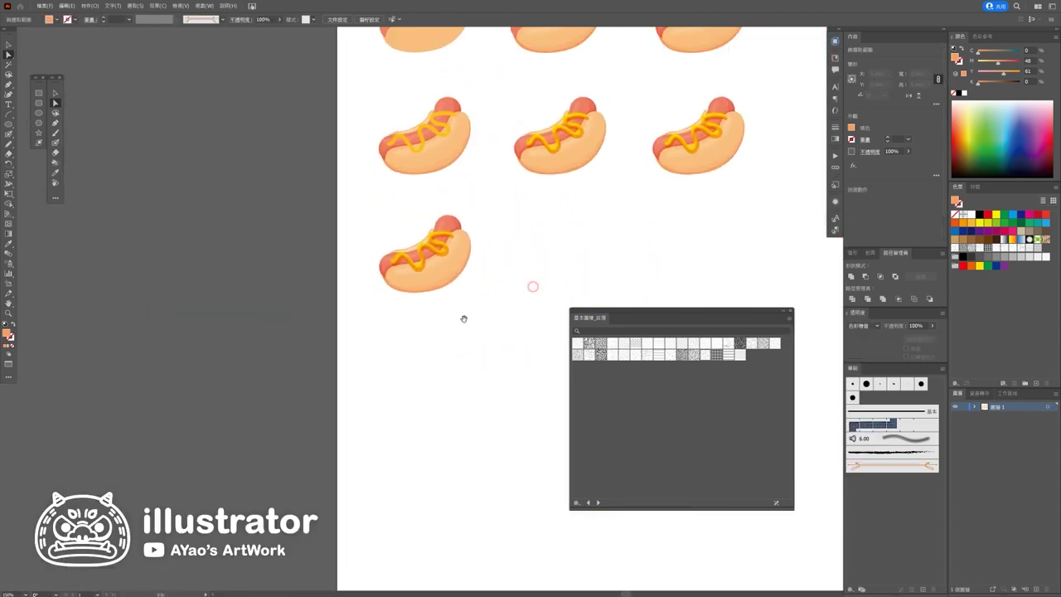
{"action": "key", "text": "v"}
{"action": "mouse_move", "coordinate": [511, 327]}
{"action": "left_mouse_down"}
{"action": "mouse_move", "coordinate": [477, 295]}
{"action": "mouse_move", "coordinate": [411, 294]}
{"action": "mouse_move", "coordinate": [511, 271]}
{"action": "left_mouse_up"}
{"action": "left_click", "coordinate": [514, 332]}
{"action": "scroll", "coordinate": [515, 332], "scroll_direction": "down", "scroll_amount": 3}
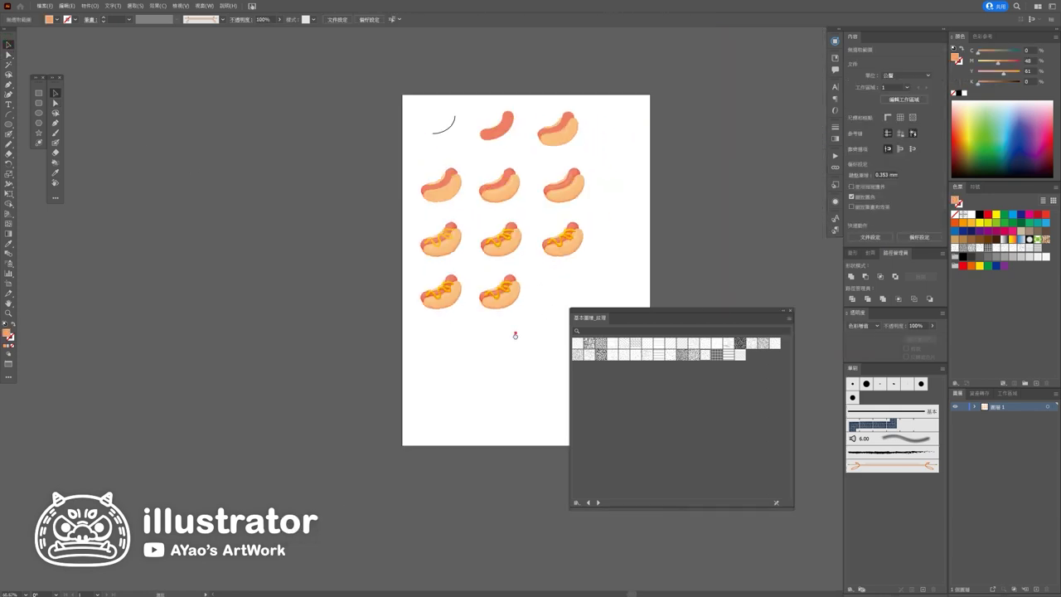
{"action": "left_click_drag", "start_coordinate": [512, 329], "coordinate": [504, 329]}
{"action": "left_click", "coordinate": [787, 313]}
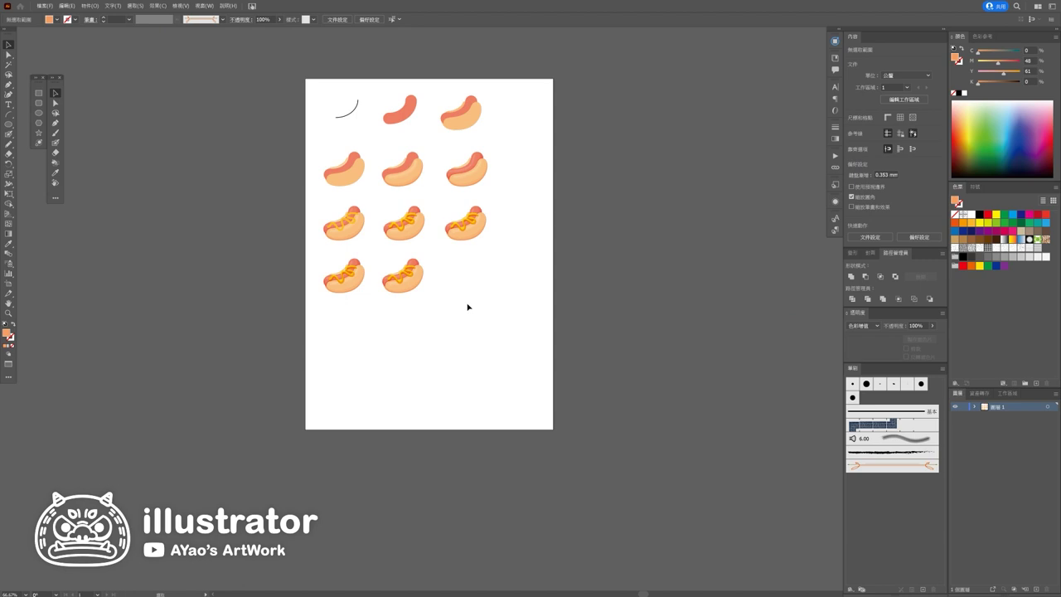
{"action": "left_click_drag", "start_coordinate": [418, 312], "coordinate": [490, 300]}
{"action": "scroll", "coordinate": [481, 300], "scroll_direction": "up", "scroll_amount": 5}
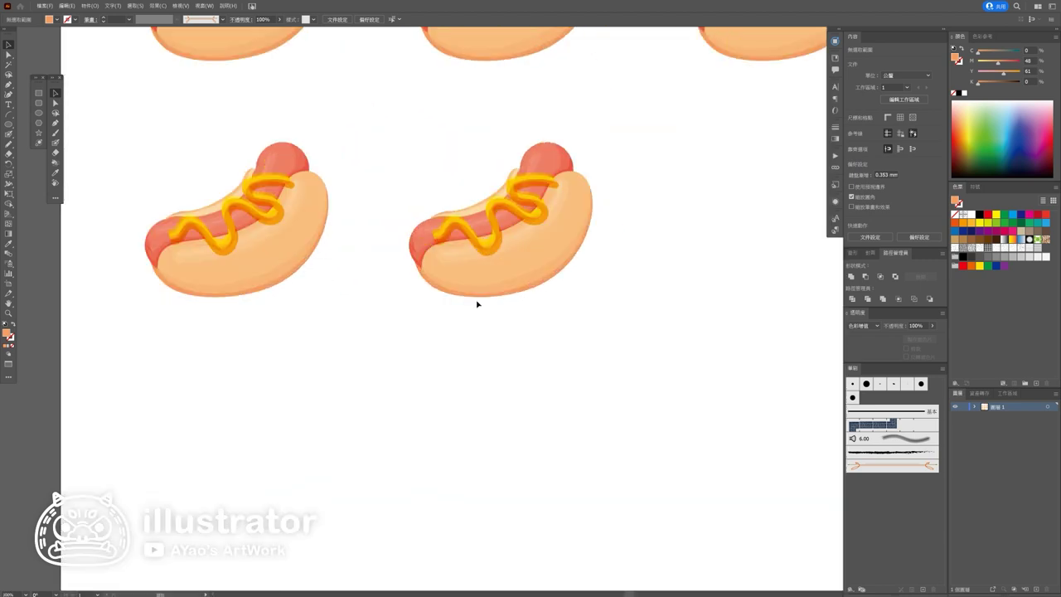
{"action": "scroll", "coordinate": [424, 273], "scroll_direction": "up", "scroll_amount": 3}
{"action": "scroll", "coordinate": [450, 339], "scroll_direction": "down", "scroll_amount": 3}
{"action": "scroll", "coordinate": [450, 339], "scroll_direction": "down", "scroll_amount": 2}
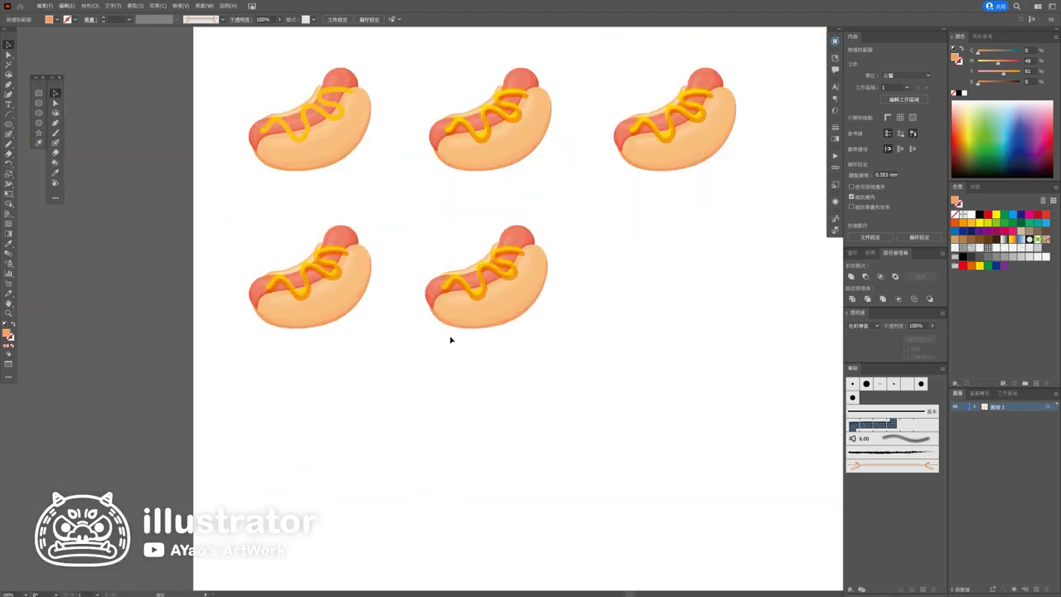
{"action": "scroll", "coordinate": [429, 327], "scroll_direction": "up", "scroll_amount": 4}
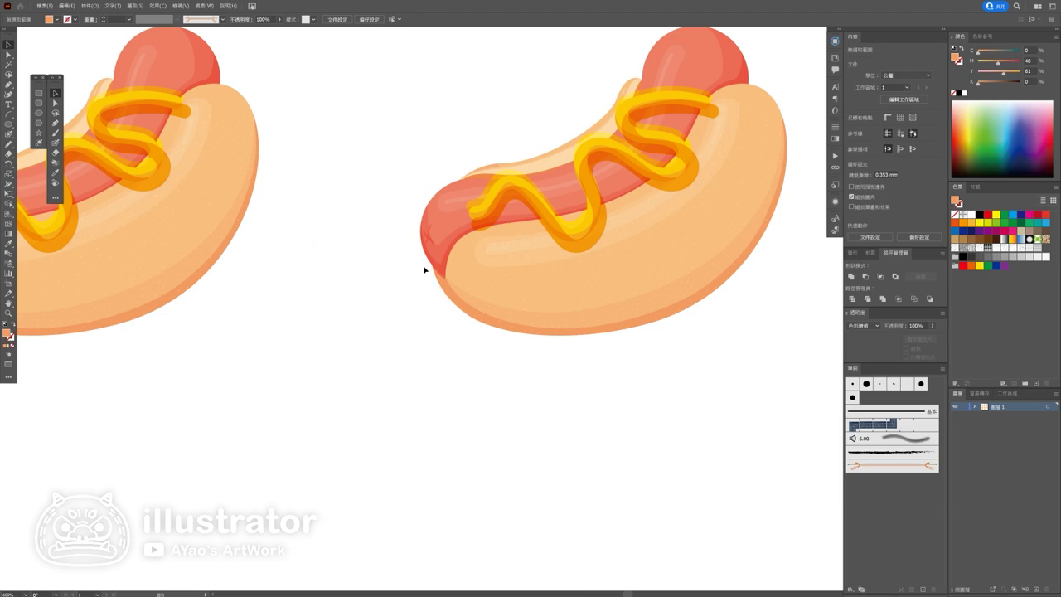
{"action": "scroll", "coordinate": [458, 323], "scroll_direction": "down", "scroll_amount": 3}
{"action": "scroll", "coordinate": [459, 322], "scroll_direction": "down", "scroll_amount": 3}
{"action": "scroll", "coordinate": [458, 315], "scroll_direction": "up", "scroll_amount": 5}
{"action": "scroll", "coordinate": [447, 286], "scroll_direction": "up", "scroll_amount": 2}
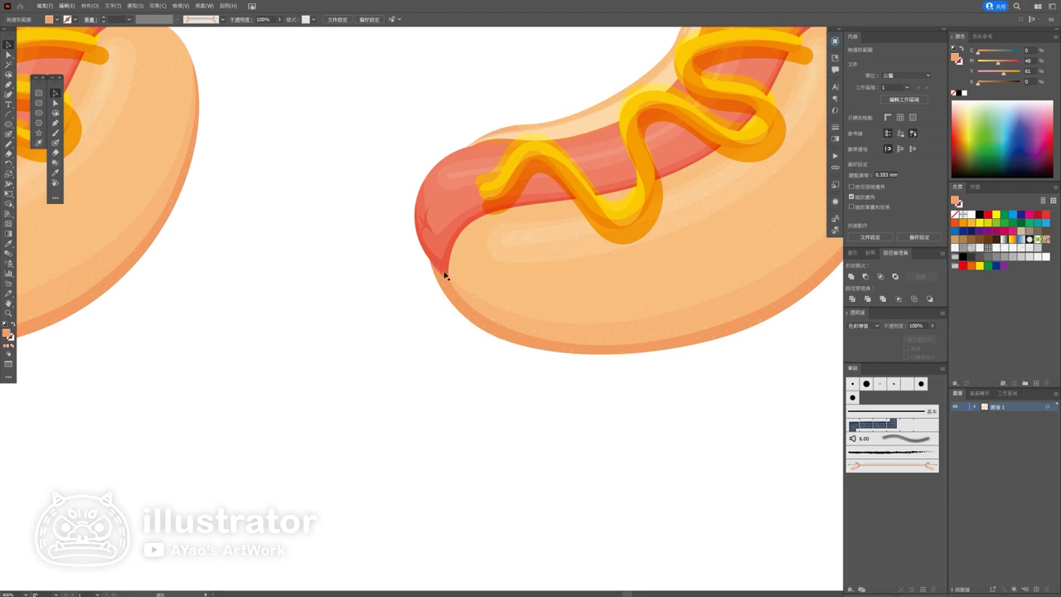
{"action": "scroll", "coordinate": [491, 329], "scroll_direction": "down", "scroll_amount": 3}
{"action": "scroll", "coordinate": [494, 339], "scroll_direction": "down", "scroll_amount": 3}
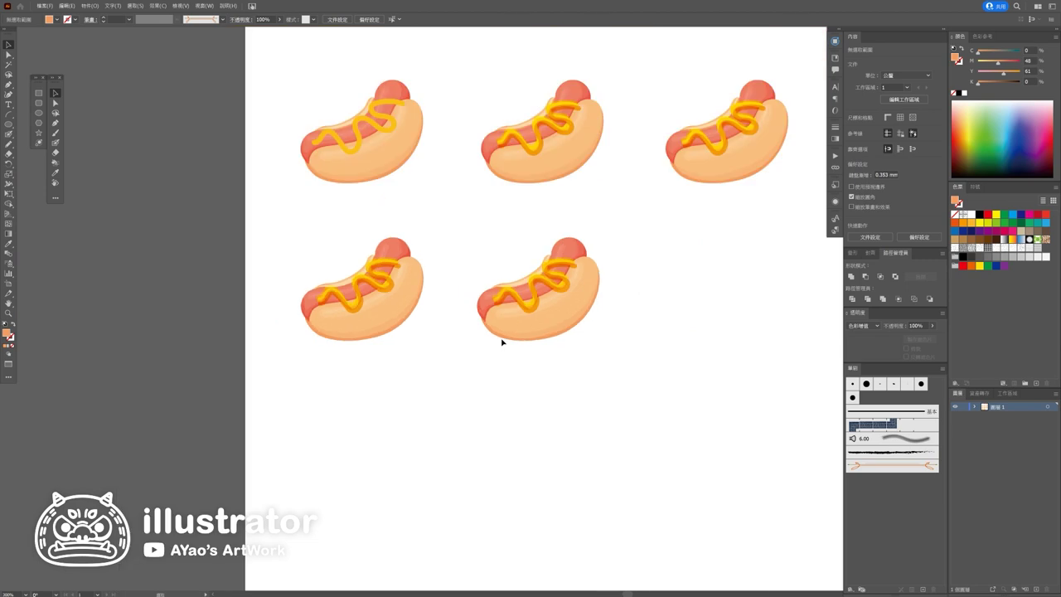
{"action": "scroll", "coordinate": [515, 300], "scroll_direction": "up", "scroll_amount": 3}
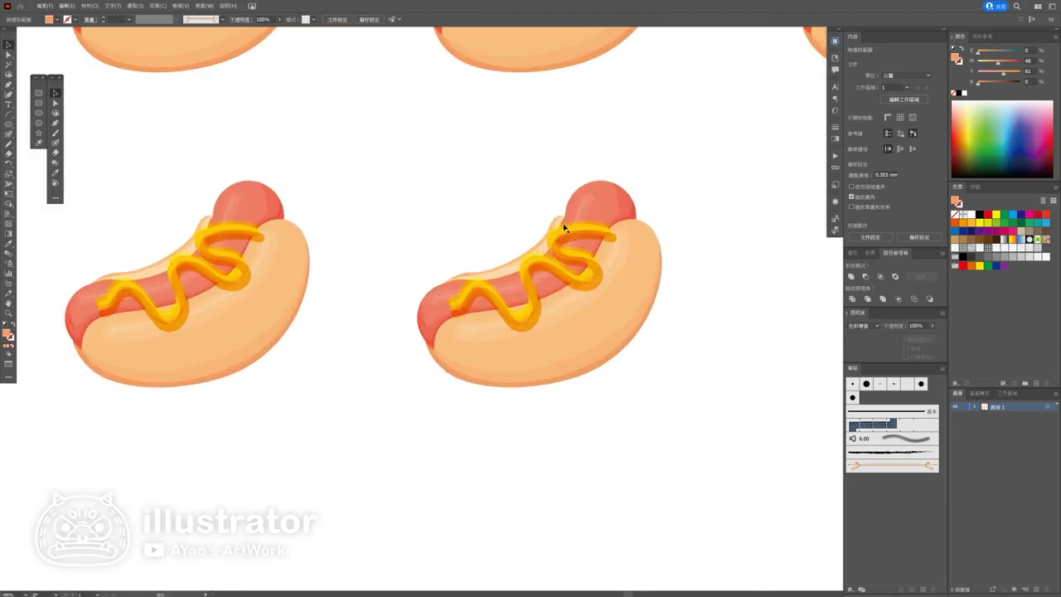
{"action": "scroll", "coordinate": [632, 398], "scroll_direction": "down", "scroll_amount": 2}
{"action": "scroll", "coordinate": [475, 324], "scroll_direction": "up", "scroll_amount": 2}
{"action": "scroll", "coordinate": [476, 324], "scroll_direction": "up", "scroll_amount": 2}
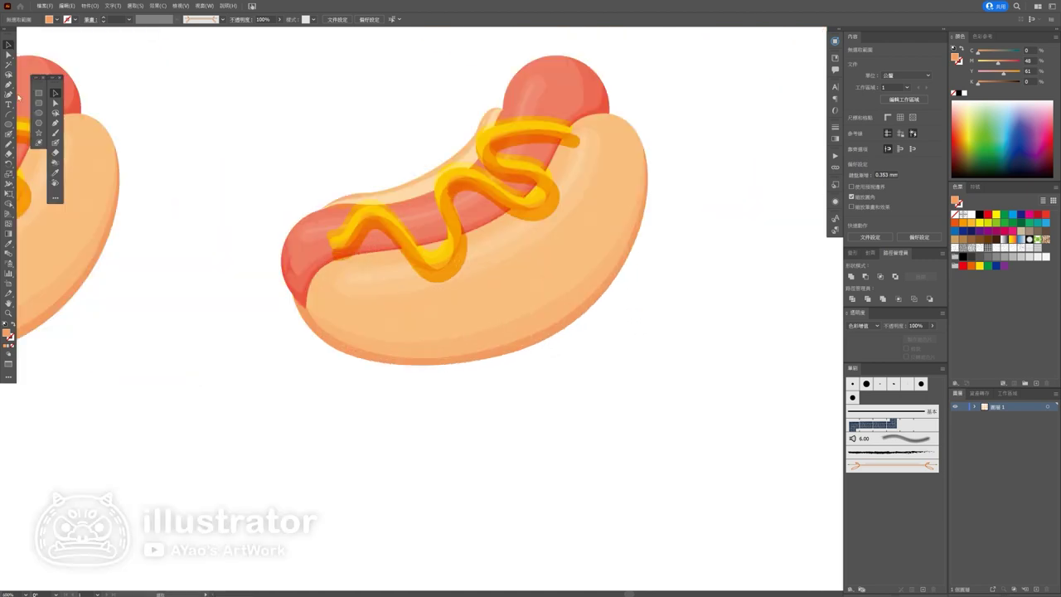
{"action": "scroll", "coordinate": [384, 208], "scroll_direction": "up", "scroll_amount": 3}
{"action": "left_click_drag", "start_coordinate": [388, 213], "coordinate": [530, 159]}
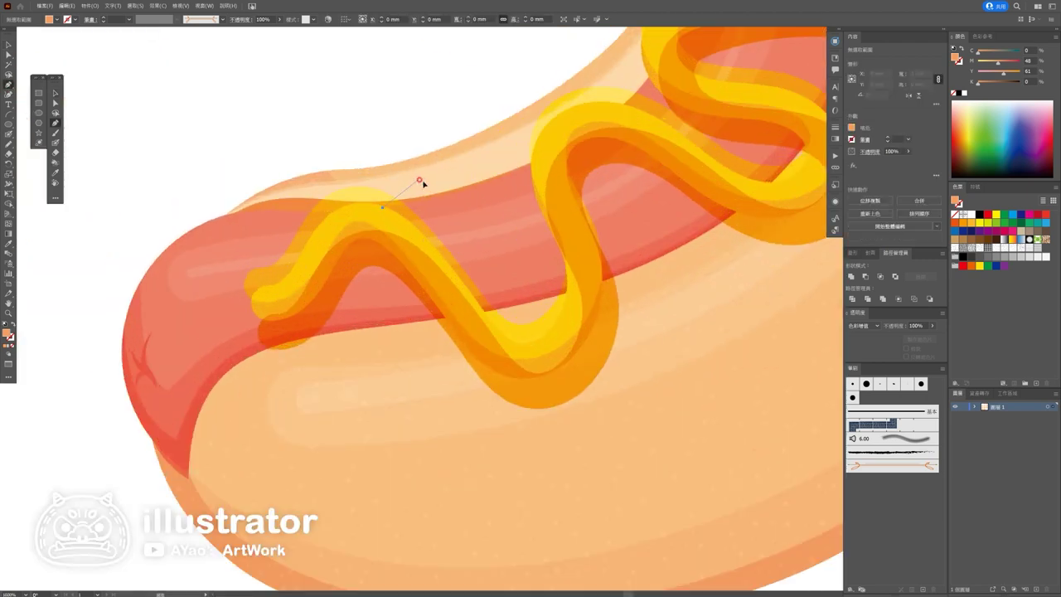
Step: Draw the wavy lettuce outline and send it behind the sausage and mustard
{"action": "mouse_move", "coordinate": [516, 156]}
{"action": "left_mouse_down"}
{"action": "mouse_move", "coordinate": [607, 77]}
{"action": "mouse_move", "coordinate": [516, 279]}
{"action": "mouse_move", "coordinate": [583, 178]}
{"action": "mouse_move", "coordinate": [644, 213]}
{"action": "mouse_move", "coordinate": [383, 428]}
{"action": "mouse_move", "coordinate": [280, 396]}
{"action": "left_mouse_up"}
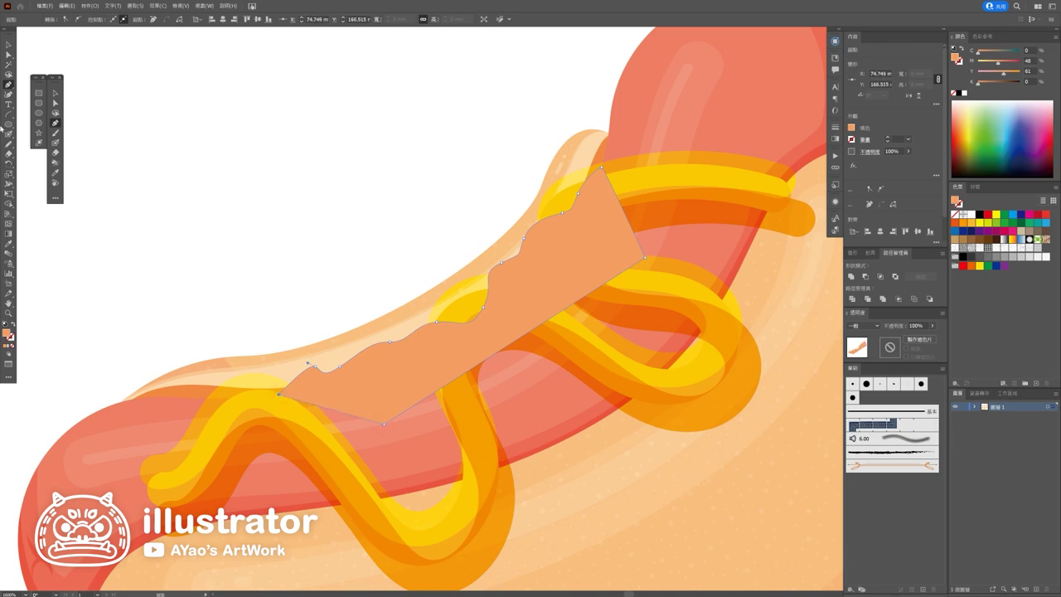
{"action": "key", "text": "v"}
{"action": "key", "text": "ctrl+shift+bracketleft"}
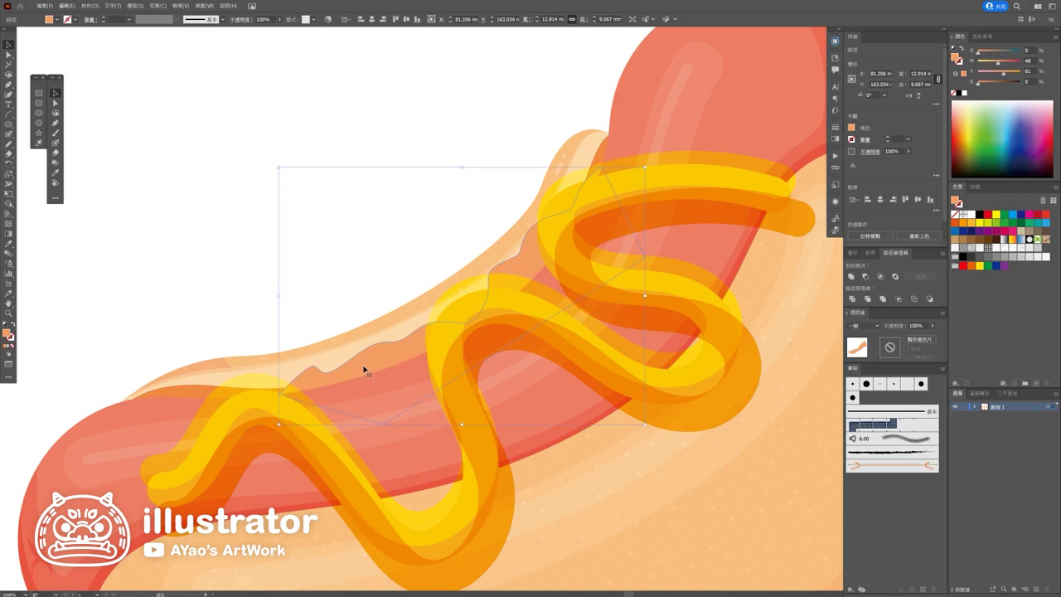
Step: Give the lettuce a leafy green fill using the CMYK sliders
{"action": "left_click_drag", "start_coordinate": [991, 62], "coordinate": [978, 62]}
{"action": "left_click", "coordinate": [989, 53]}
{"action": "left_click", "coordinate": [997, 52]}
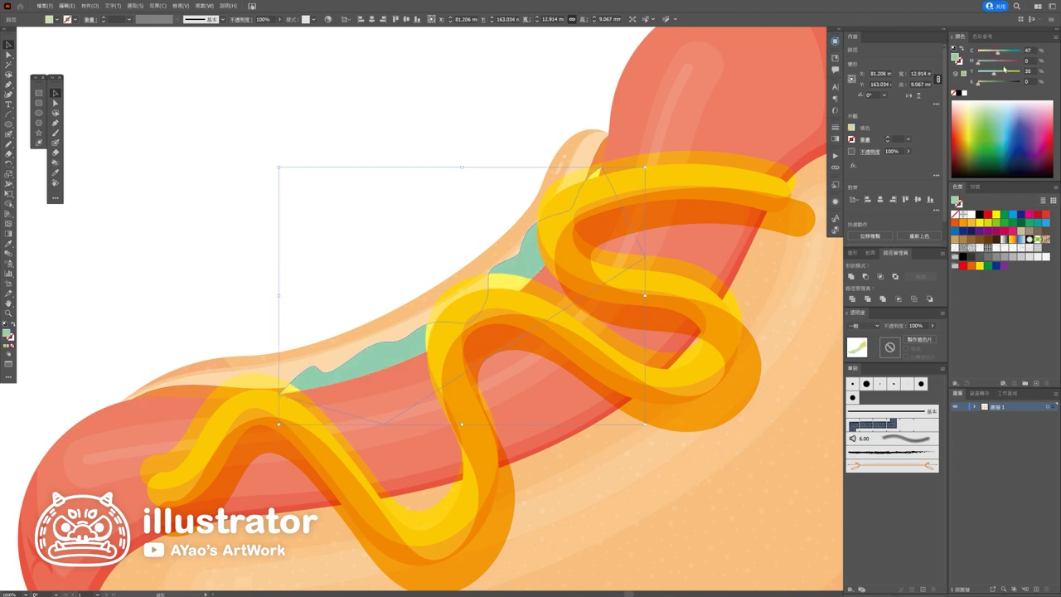
{"action": "left_click", "coordinate": [1010, 73]}
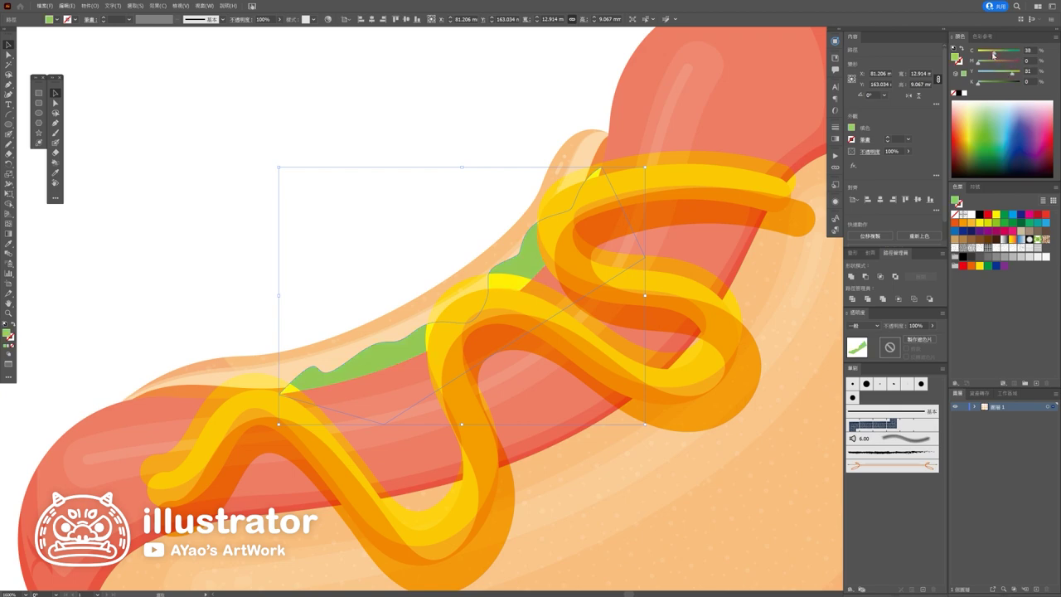
{"action": "left_click_drag", "start_coordinate": [994, 54], "coordinate": [993, 54]}
{"action": "scroll", "coordinate": [369, 235], "scroll_direction": "down", "scroll_amount": 8}
{"action": "scroll", "coordinate": [384, 280], "scroll_direction": "down", "scroll_amount": 4}
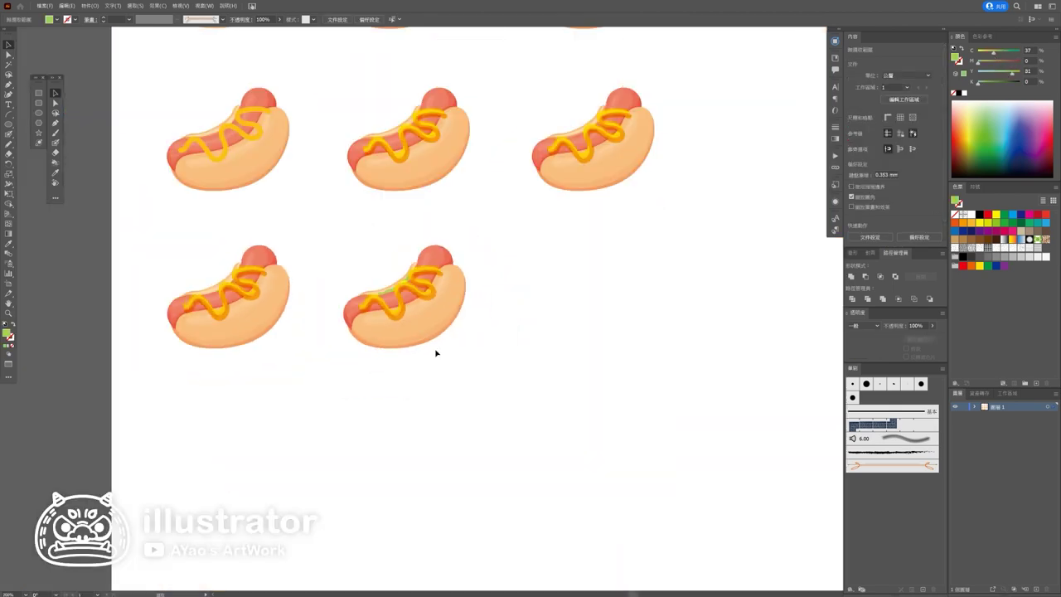
Step: Stretch the lettuce further left along the sausage
{"action": "scroll", "coordinate": [591, 330], "scroll_direction": "up", "scroll_amount": 2}
{"action": "scroll", "coordinate": [580, 307], "scroll_direction": "up", "scroll_amount": 4}
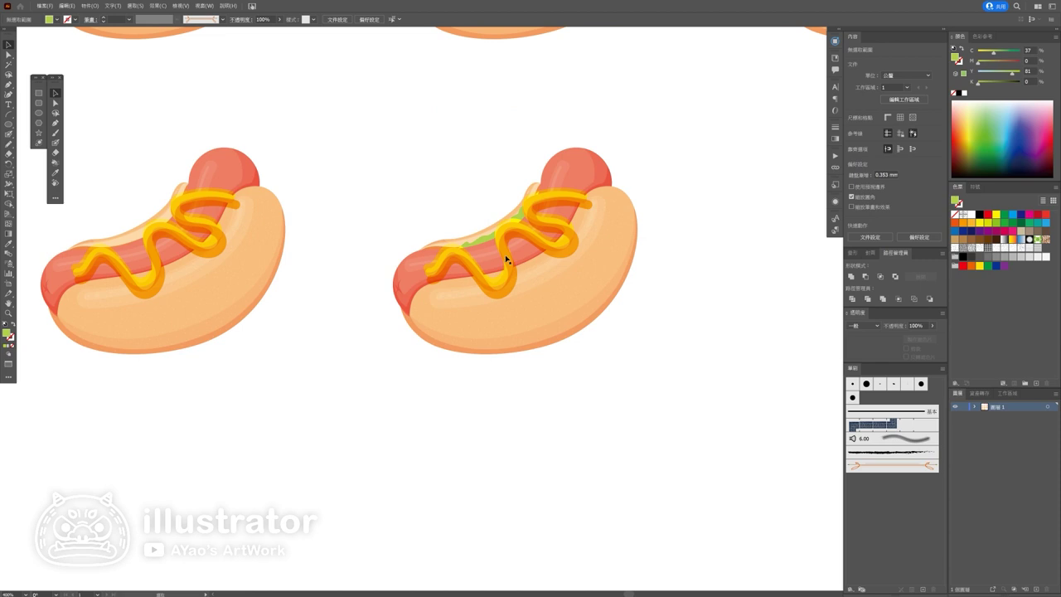
{"action": "scroll", "coordinate": [497, 261], "scroll_direction": "up", "scroll_amount": 2}
{"action": "left_click", "coordinate": [492, 250]}
{"action": "scroll", "coordinate": [485, 207], "scroll_direction": "up", "scroll_amount": 3}
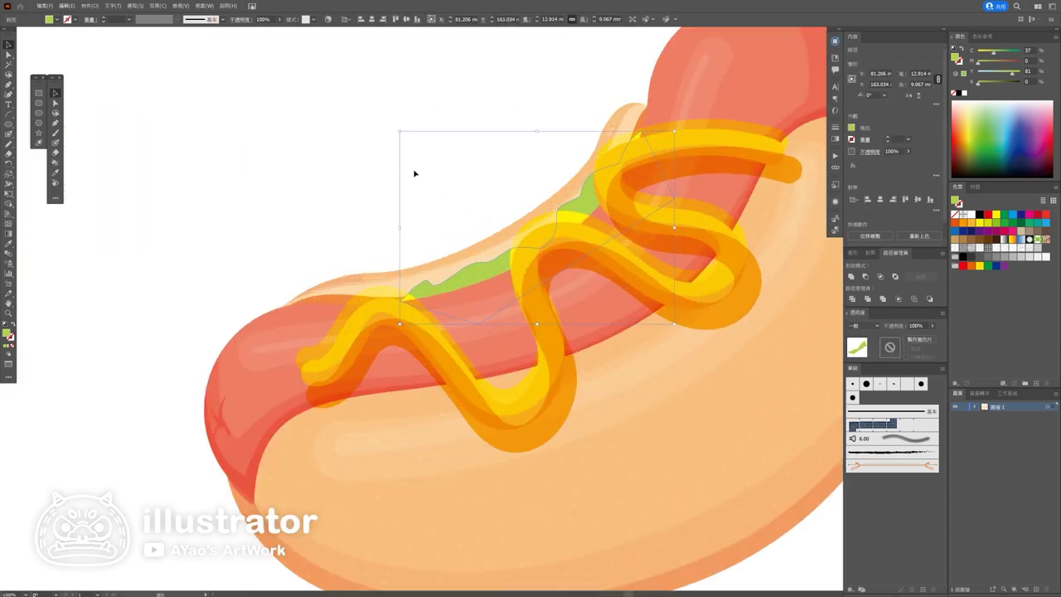
{"action": "left_click_drag", "start_coordinate": [400, 133], "coordinate": [378, 133]}
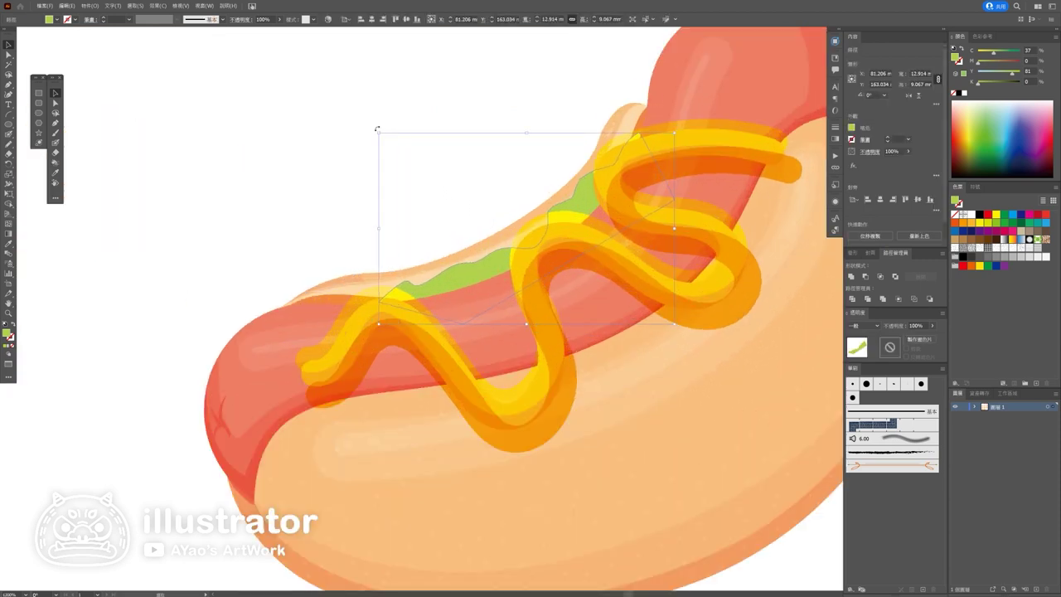
{"action": "left_click", "coordinate": [374, 127]}
Step: Nudge the lettuce into place and blend it as Multiply for deeper green
{"action": "scroll", "coordinate": [393, 179], "scroll_direction": "down", "scroll_amount": 5}
{"action": "key", "text": "ctrl+0"}
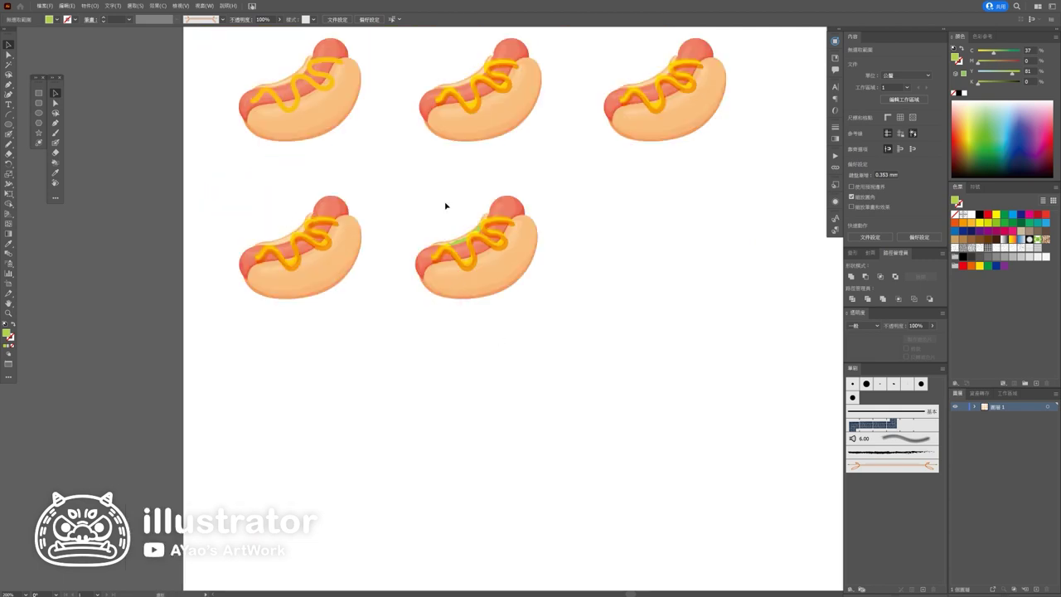
{"action": "scroll", "coordinate": [478, 289], "scroll_direction": "up", "scroll_amount": 3}
{"action": "scroll", "coordinate": [476, 291], "scroll_direction": "up", "scroll_amount": 3}
{"action": "left_click", "coordinate": [456, 324]}
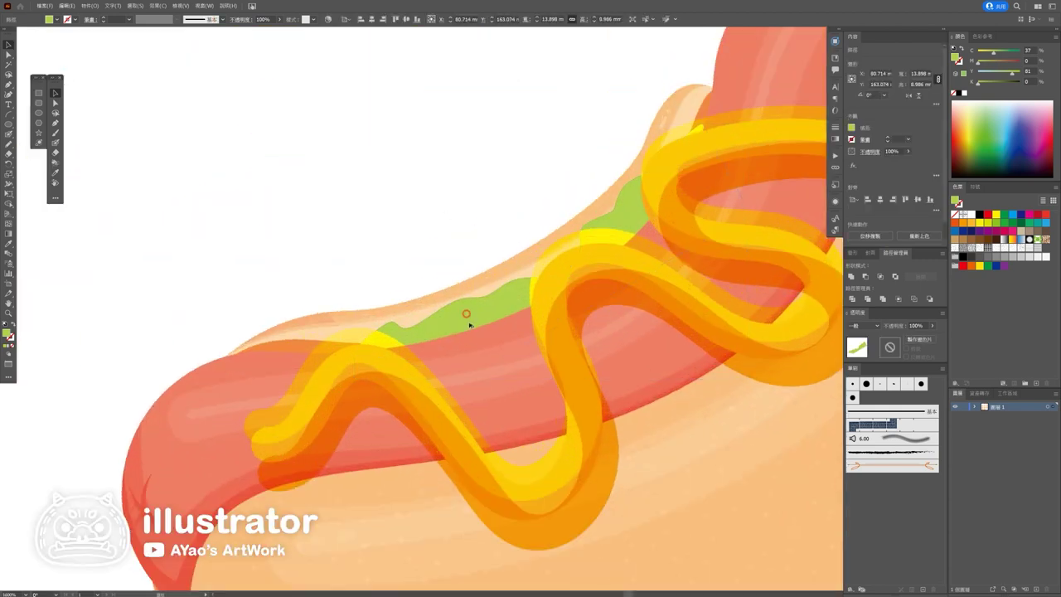
{"action": "left_click_drag", "start_coordinate": [472, 325], "coordinate": [474, 328]}
{"action": "left_click", "coordinate": [862, 325]}
{"action": "left_click", "coordinate": [862, 355]}
{"action": "key", "text": "ctrl+shift+a"}
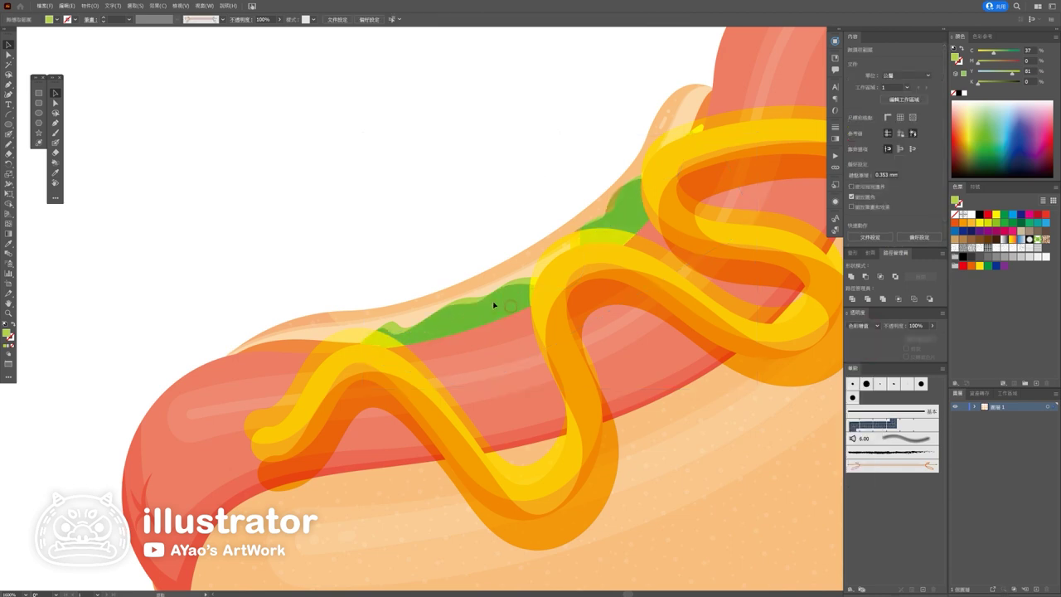
{"action": "left_click", "coordinate": [498, 301]}
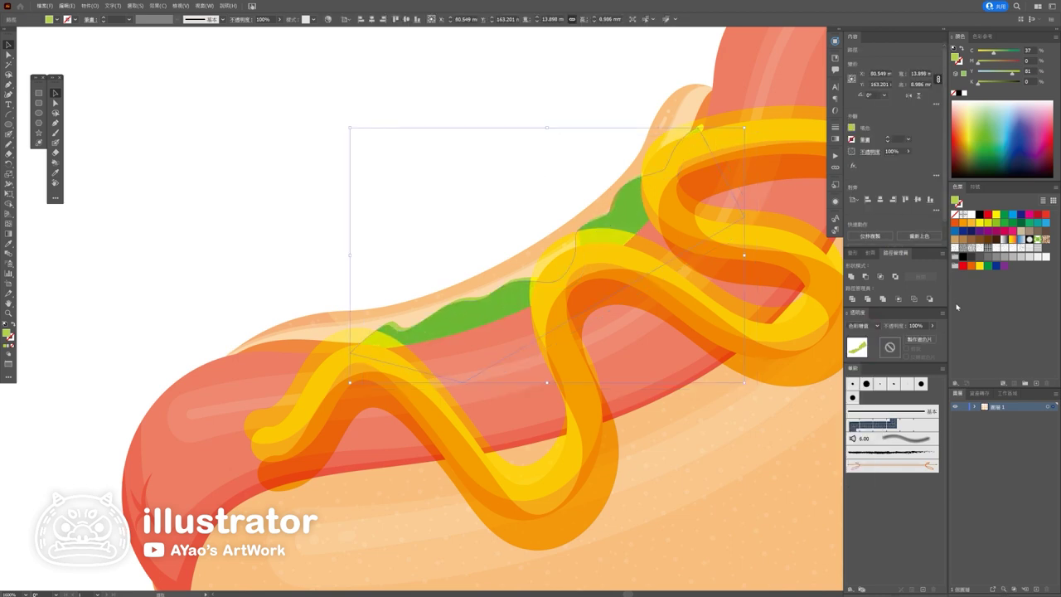
Step: Lower the lettuce's opacity to 39% and preview it deselected
{"action": "left_click", "coordinate": [931, 326]}
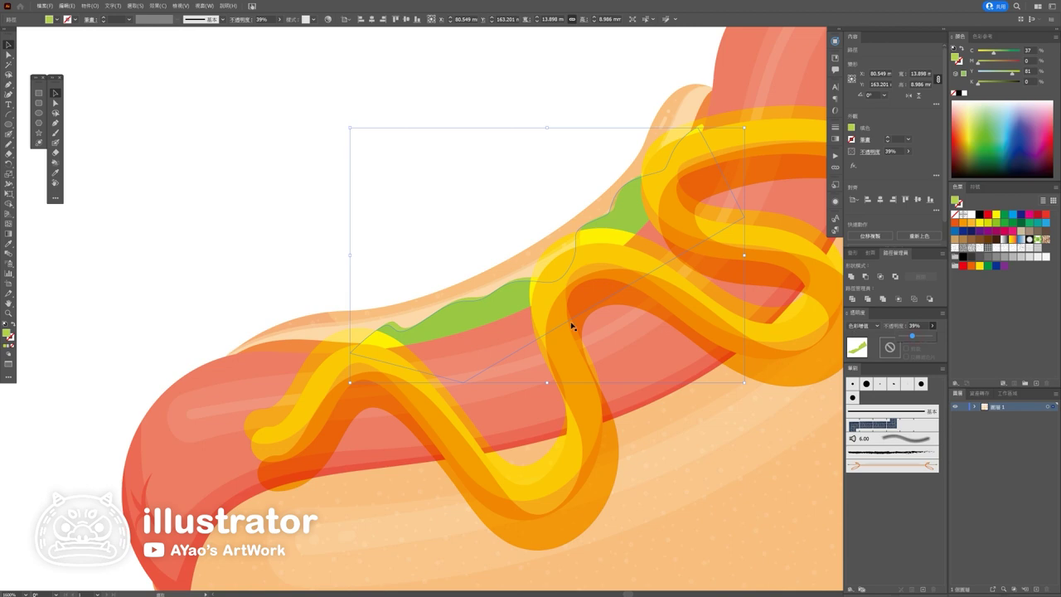
{"action": "key", "text": "ctrl+shift+a"}
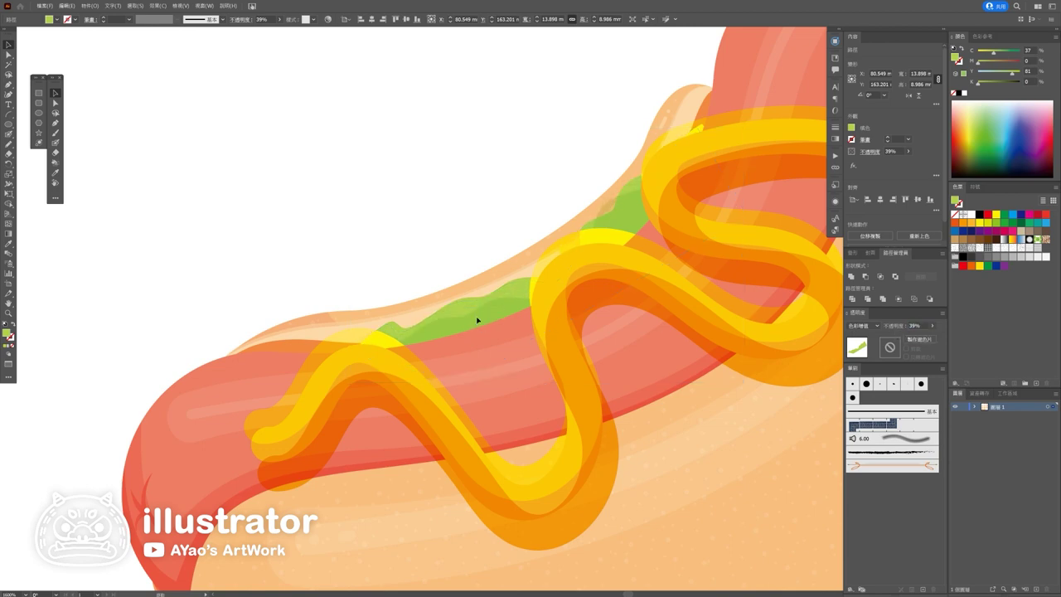
{"action": "scroll", "coordinate": [462, 258], "scroll_direction": "down", "scroll_amount": 5}
{"action": "scroll", "coordinate": [465, 261], "scroll_direction": "down", "scroll_amount": 5}
{"action": "scroll", "coordinate": [462, 247], "scroll_direction": "up", "scroll_amount": 2}
{"action": "scroll", "coordinate": [464, 257], "scroll_direction": "up", "scroll_amount": 3}
Step: Rotate the lettuce slightly so it follows the sausage
{"action": "left_click", "coordinate": [465, 266]}
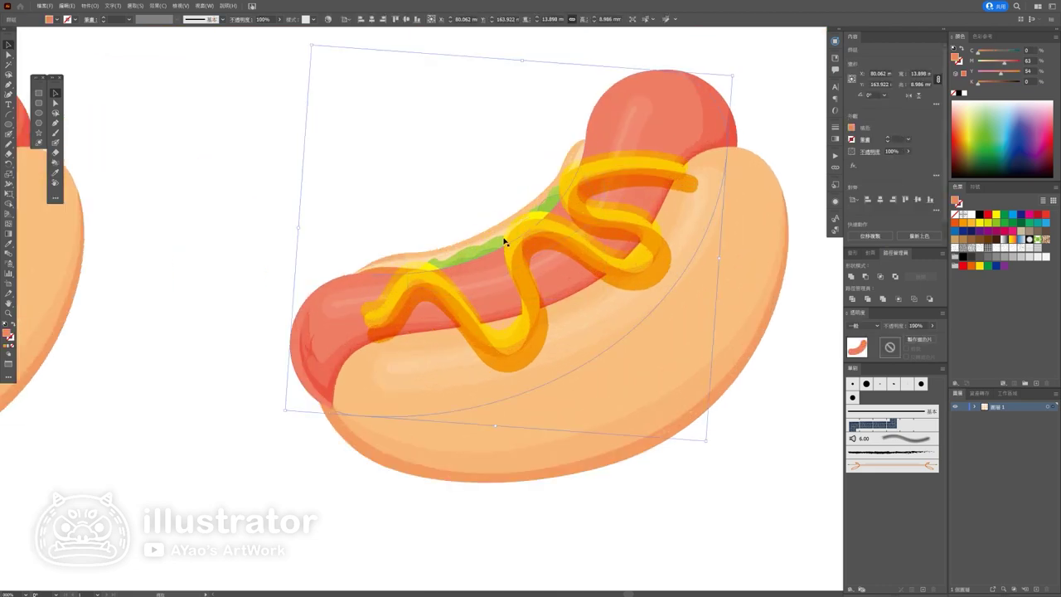
{"action": "scroll", "coordinate": [460, 248], "scroll_direction": "up", "scroll_amount": 4}
{"action": "left_click", "coordinate": [435, 267]}
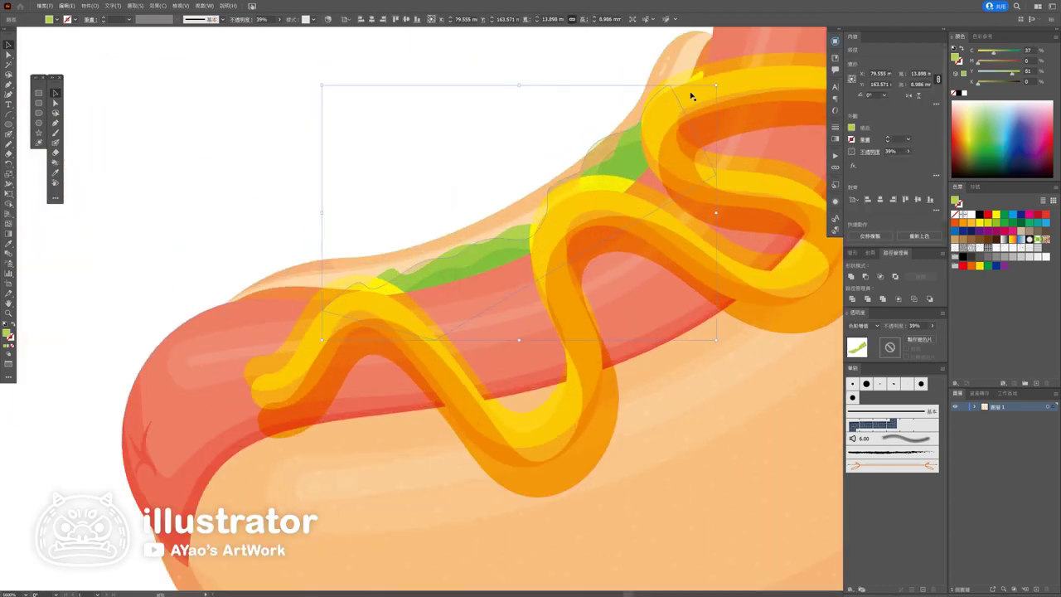
{"action": "left_click_drag", "start_coordinate": [716, 83], "coordinate": [733, 116]}
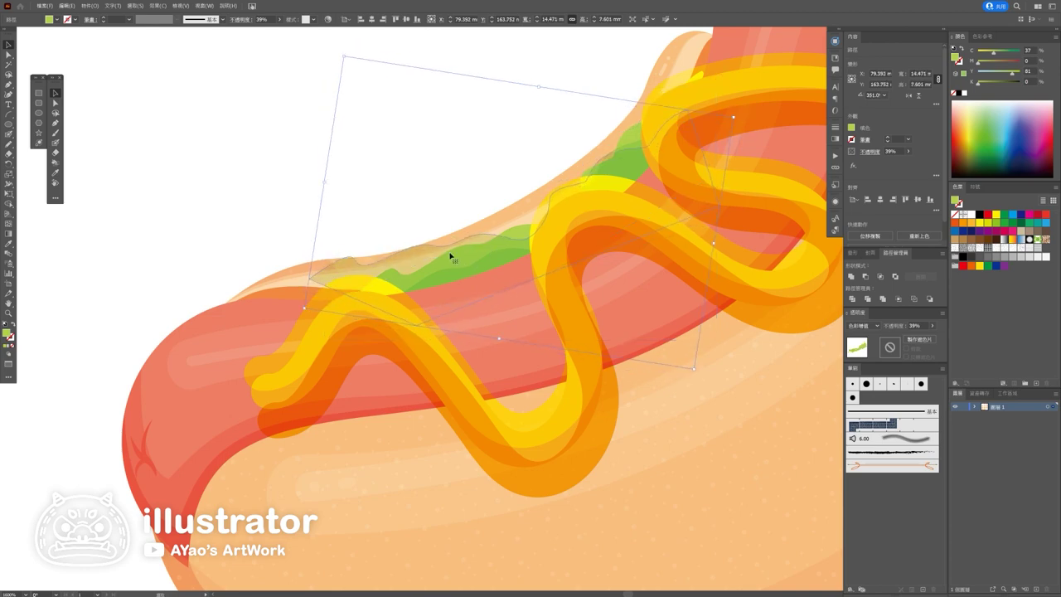
Step: Set the lettuce's transparency blend mode to Screen
{"action": "key", "text": "ctrl+h"}
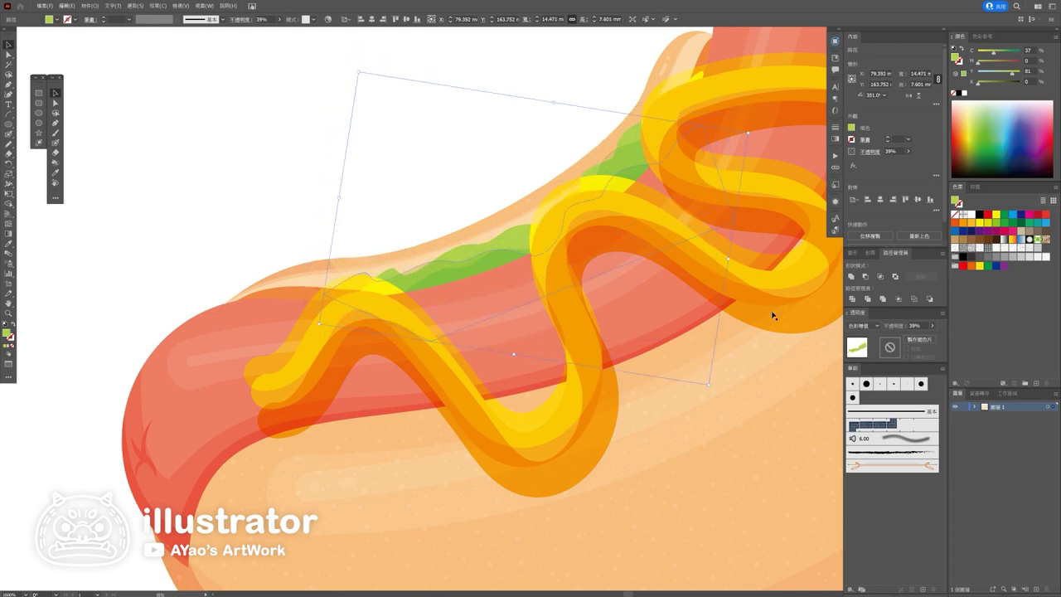
{"action": "left_click", "coordinate": [862, 326]}
{"action": "left_click", "coordinate": [865, 365]}
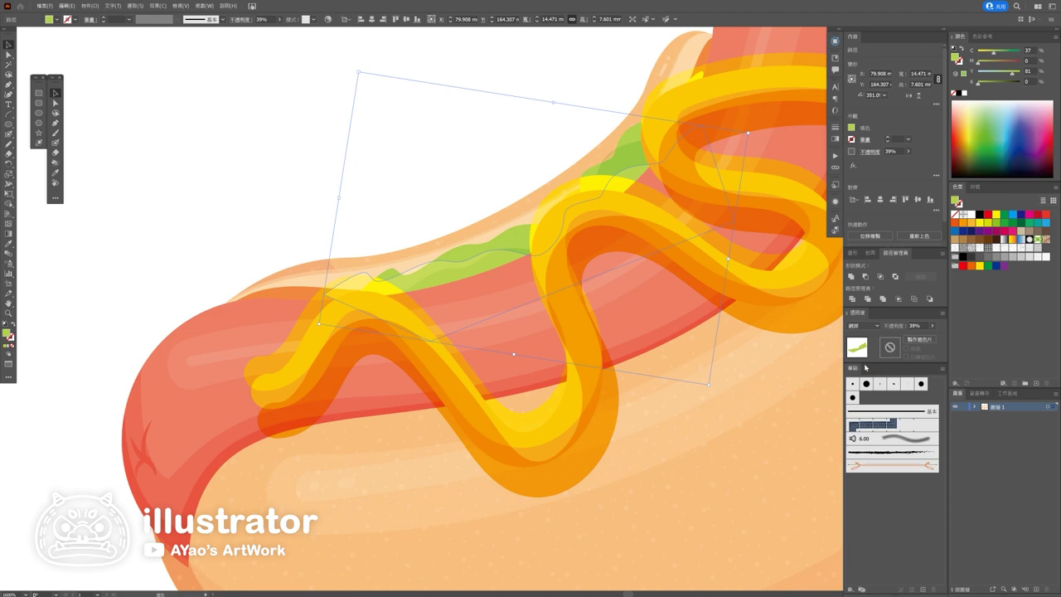
{"action": "left_click", "coordinate": [308, 171]}
{"action": "scroll", "coordinate": [308, 171], "scroll_direction": "down", "scroll_amount": 2}
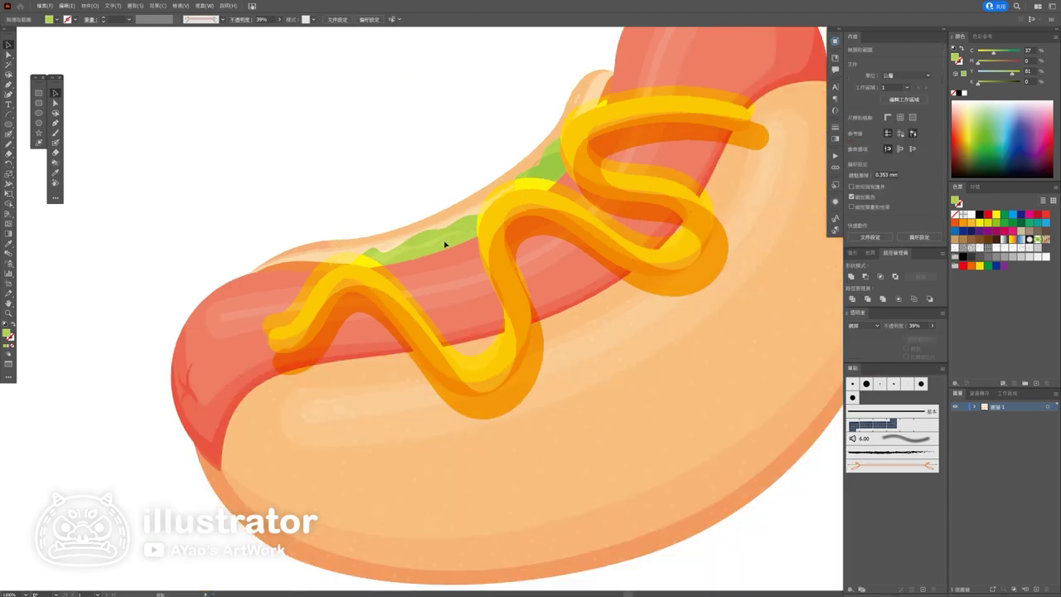
Step: Nudge the translucent lettuce three steps up and left, then one step back right
{"action": "left_click", "coordinate": [394, 259]}
{"action": "scroll", "coordinate": [395, 249], "scroll_direction": "down", "scroll_amount": 2}
{"action": "scroll", "coordinate": [409, 193], "scroll_direction": "down", "scroll_amount": 2}
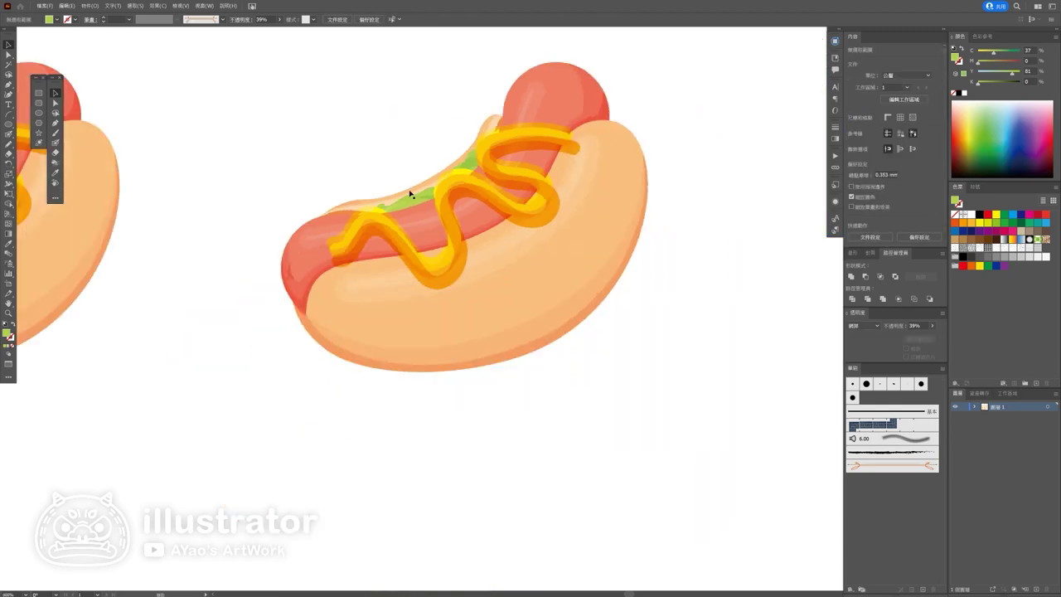
{"action": "left_click", "coordinate": [498, 168]}
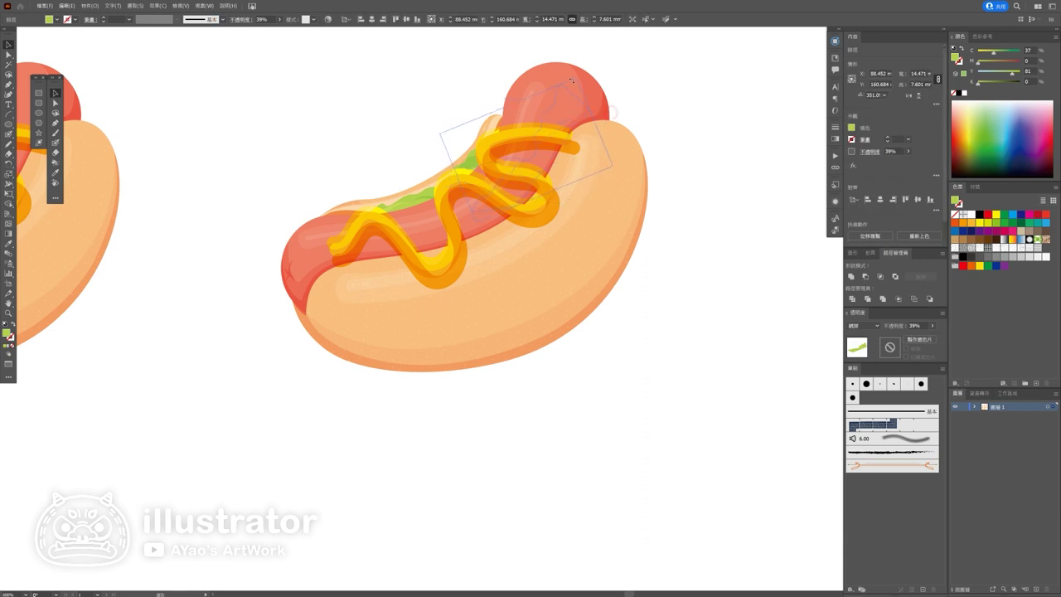
{"action": "key", "text": "ctrl+shift+a"}
{"action": "left_click", "coordinate": [481, 176]}
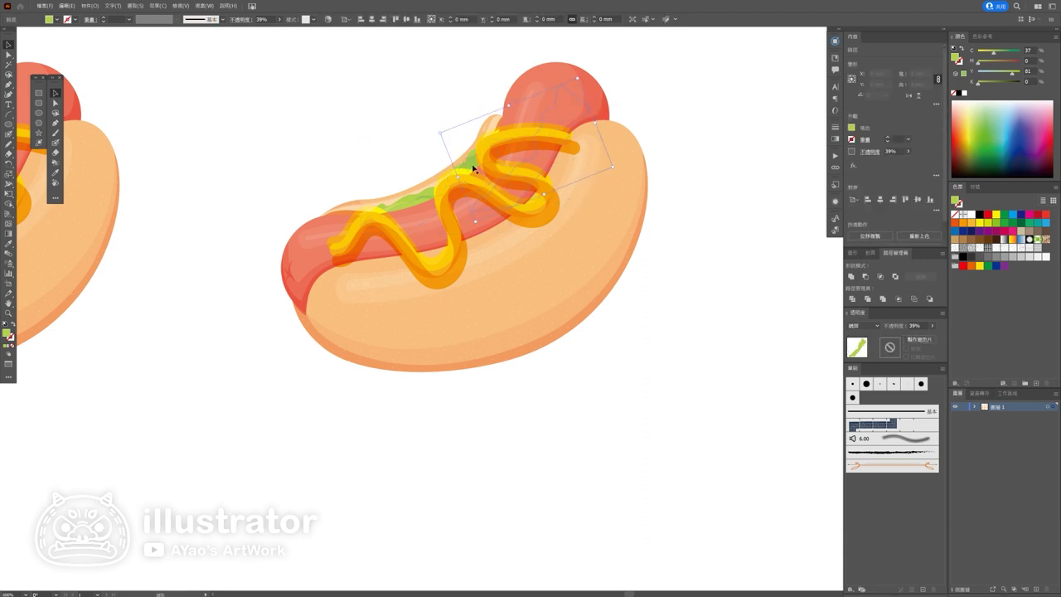
{"action": "key", "text": "Left"}
{"action": "key", "text": "Left"}
{"action": "key", "text": "Up"}
{"action": "key", "text": "Left"}
{"action": "key", "text": "Left"}
{"action": "key", "text": "Left"}
{"action": "key", "text": "Up"}
{"action": "key", "text": "Left"}
{"action": "key", "text": "Left"}
{"action": "key", "text": "Left"}
{"action": "key", "text": "Left"}
{"action": "key", "text": "Left"}
{"action": "key", "text": "Up"}
{"action": "key", "text": "Right"}
{"action": "key", "text": "Right"}
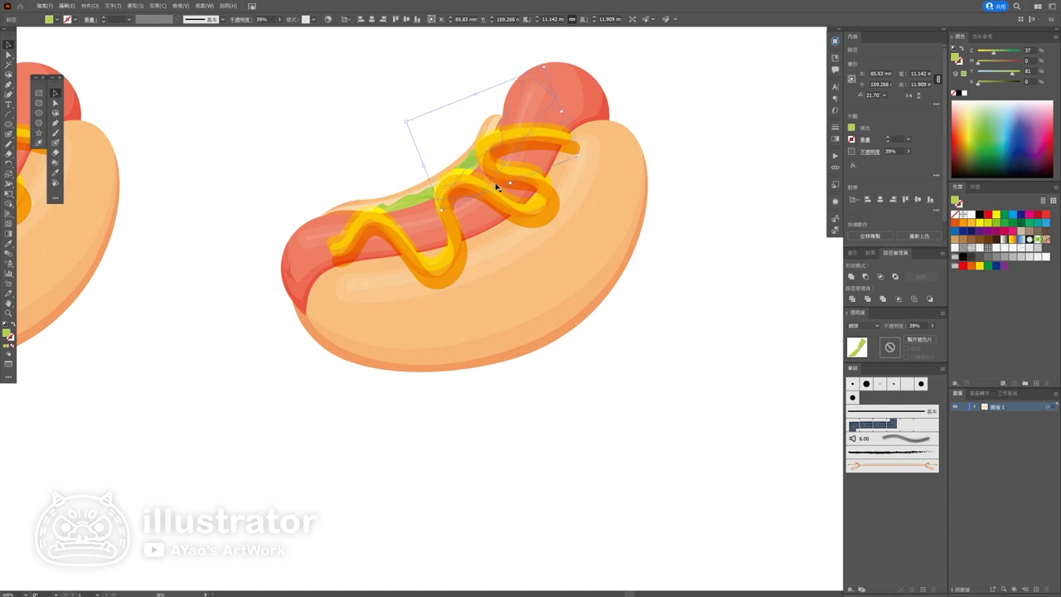
Step: Deselect the lettuce and pan around to review its new position
{"action": "left_click", "coordinate": [638, 360]}
{"action": "scroll", "coordinate": [644, 364], "scroll_direction": "down", "scroll_amount": 3}
{"action": "scroll", "coordinate": [649, 371], "scroll_direction": "down", "scroll_amount": 3}
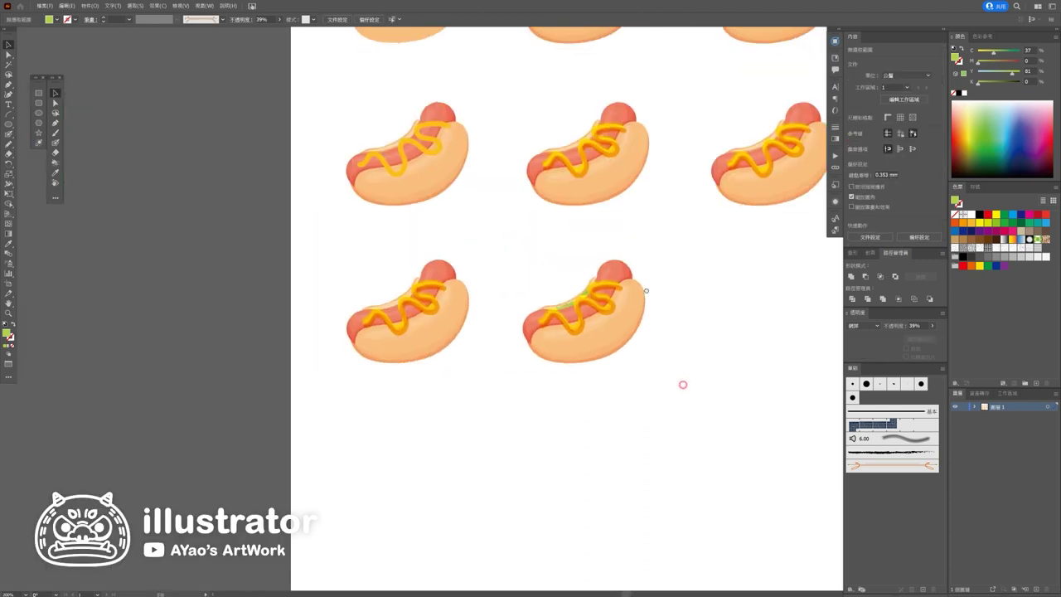
{"action": "scroll", "coordinate": [543, 226], "scroll_direction": "down", "scroll_amount": 2}
{"action": "scroll", "coordinate": [541, 226], "scroll_direction": "up", "scroll_amount": 2}
{"action": "scroll", "coordinate": [522, 216], "scroll_direction": "up", "scroll_amount": 2}
{"action": "scroll", "coordinate": [505, 207], "scroll_direction": "up", "scroll_amount": 4}
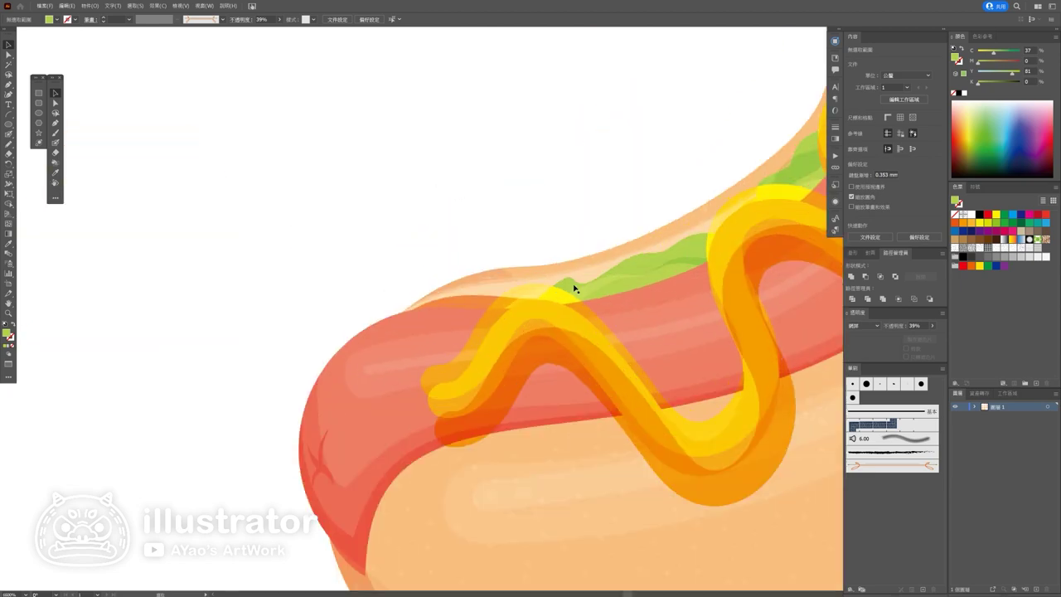
{"action": "scroll", "coordinate": [676, 246], "scroll_direction": "down", "scroll_amount": 4}
{"action": "scroll", "coordinate": [632, 315], "scroll_direction": "right", "scroll_amount": 2}
{"action": "scroll", "coordinate": [632, 315], "scroll_direction": "up", "scroll_amount": 3}
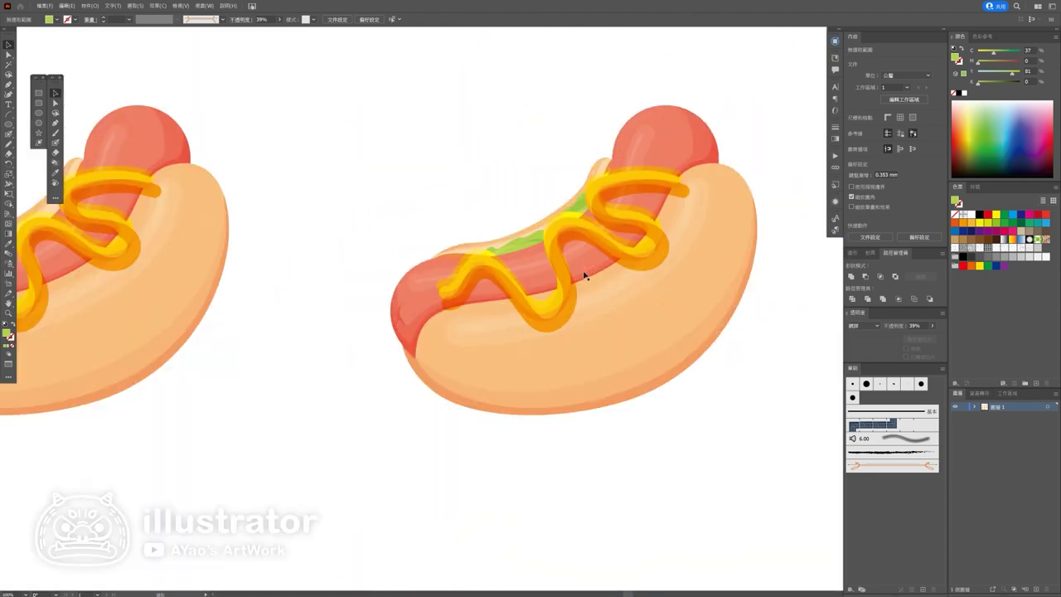
Step: Alt-drag a copy of the lower-middle hot dog into the empty bottom-right spot
{"action": "scroll", "coordinate": [582, 277], "scroll_direction": "up", "scroll_amount": 2}
{"action": "scroll", "coordinate": [420, 220], "scroll_direction": "down", "scroll_amount": 2}
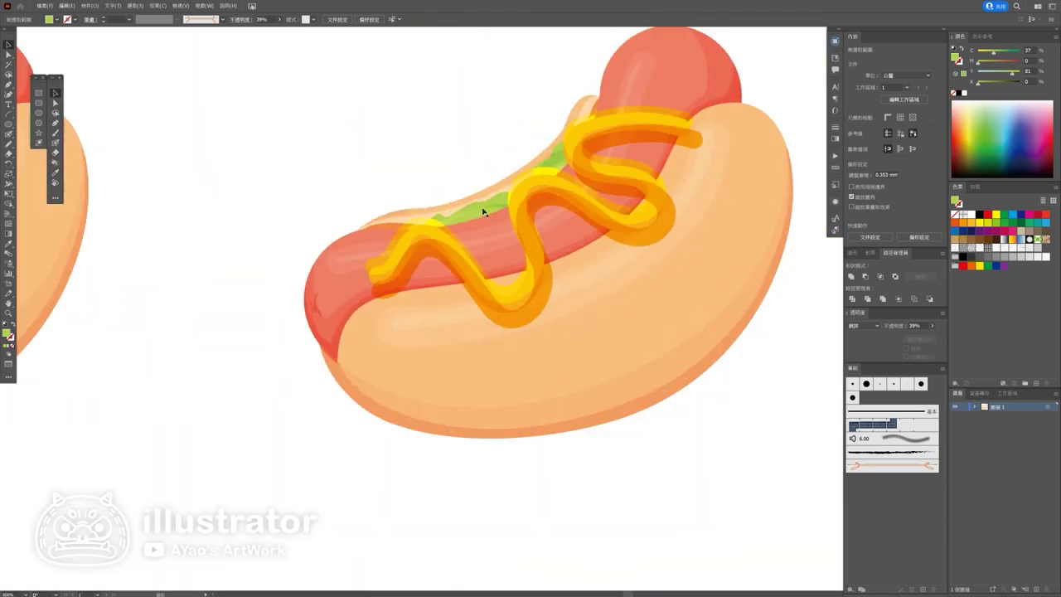
{"action": "scroll", "coordinate": [420, 221], "scroll_direction": "down", "scroll_amount": 3}
{"action": "left_click", "coordinate": [466, 203]}
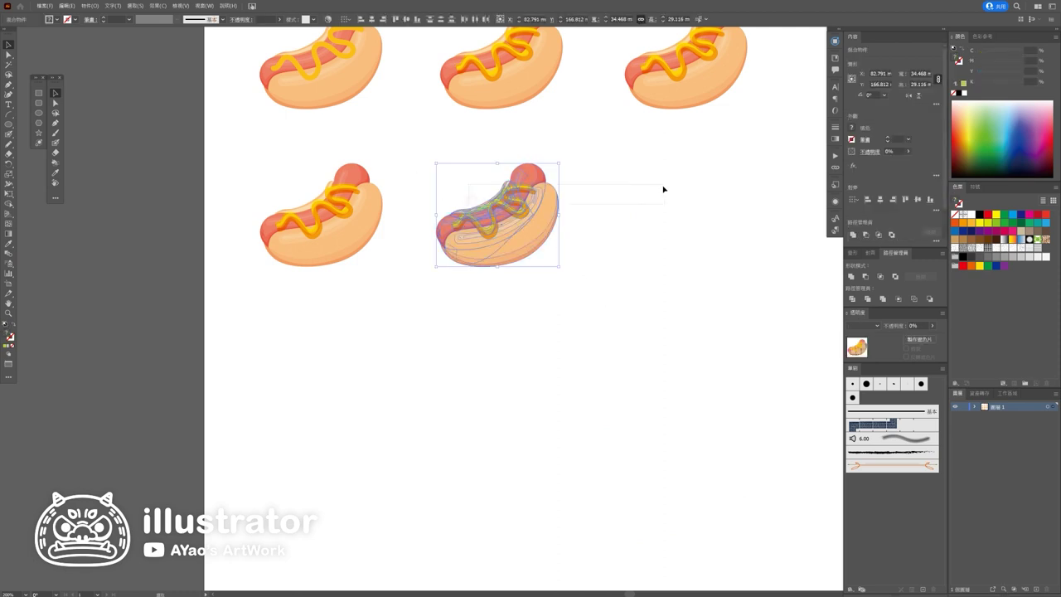
{"action": "left_click_drag", "start_coordinate": [467, 203], "coordinate": [651, 204]}
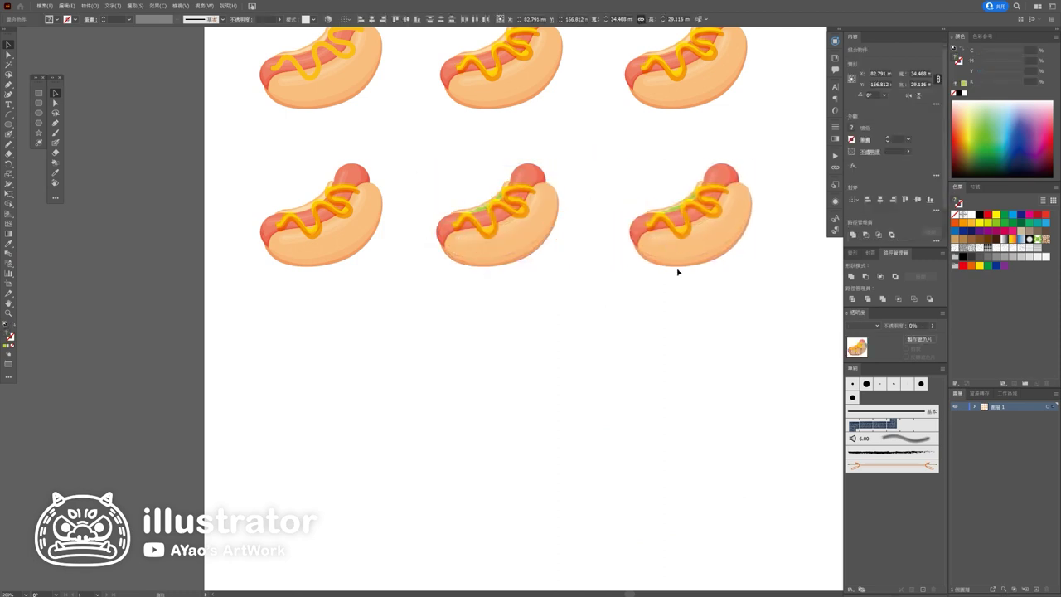
{"action": "scroll", "coordinate": [680, 270], "scroll_direction": "down", "scroll_amount": 2}
{"action": "scroll", "coordinate": [717, 296], "scroll_direction": "down", "scroll_amount": 2}
{"action": "left_click_drag", "start_coordinate": [651, 295], "coordinate": [533, 202]}
{"action": "left_click", "coordinate": [628, 235]}
Step: Bring the new lower-right hot dog into view and draw an arc near it
{"action": "scroll", "coordinate": [621, 240], "scroll_direction": "up", "scroll_amount": 4}
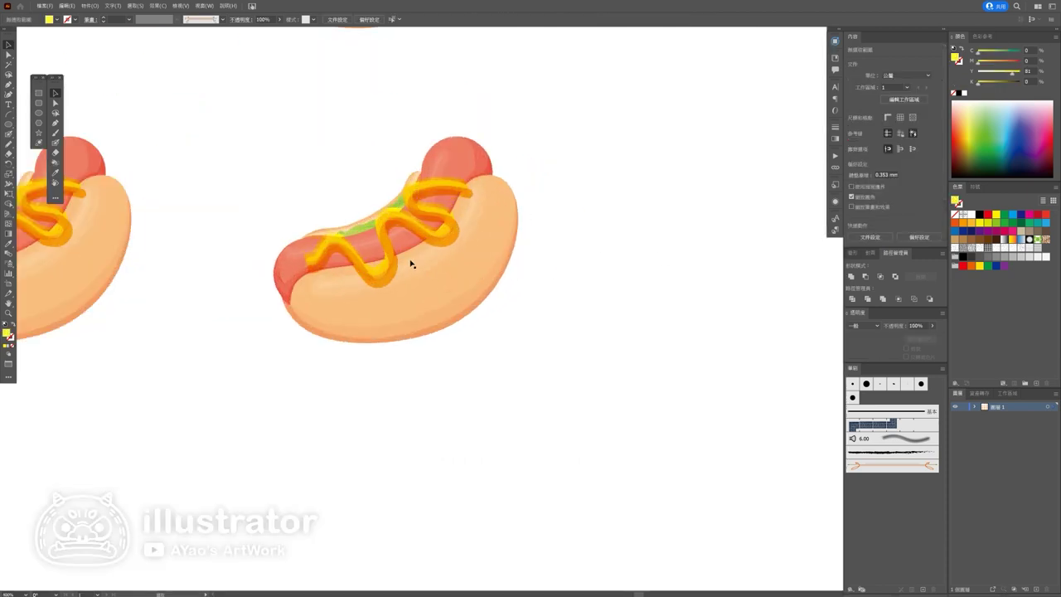
{"action": "scroll", "coordinate": [411, 263], "scroll_direction": "down", "scroll_amount": 2}
{"action": "scroll", "coordinate": [434, 260], "scroll_direction": "down", "scroll_amount": 2}
{"action": "left_click_drag", "start_coordinate": [440, 289], "coordinate": [564, 310]}
{"action": "scroll", "coordinate": [564, 310], "scroll_direction": "up", "scroll_amount": 4}
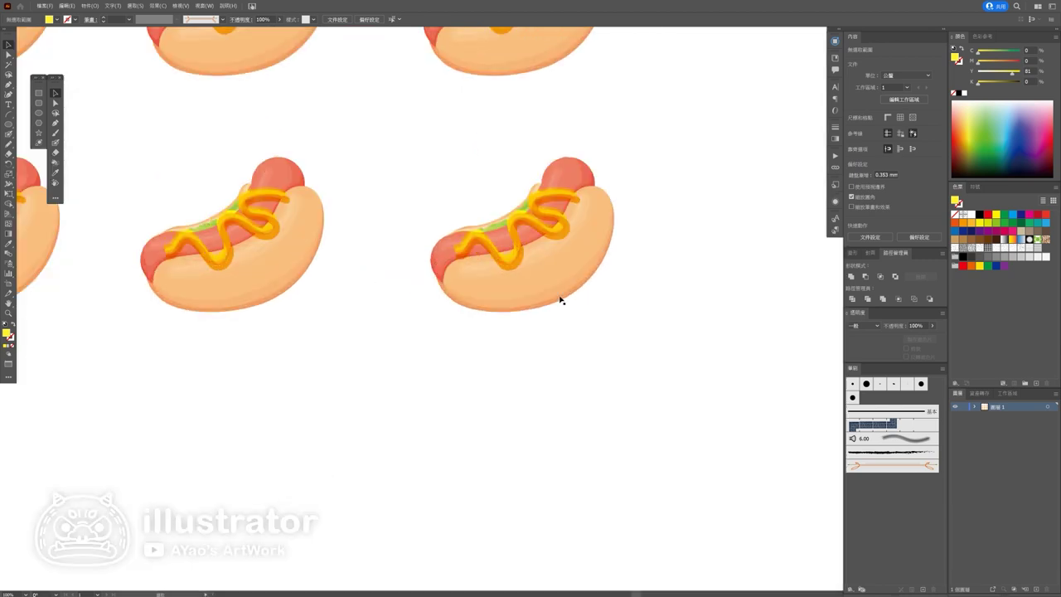
{"action": "scroll", "coordinate": [560, 300], "scroll_direction": "up", "scroll_amount": 1}
{"action": "scroll", "coordinate": [555, 332], "scroll_direction": "down", "scroll_amount": 2}
{"action": "scroll", "coordinate": [566, 348], "scroll_direction": "down", "scroll_amount": 1}
{"action": "scroll", "coordinate": [566, 348], "scroll_direction": "right", "scroll_amount": 1}
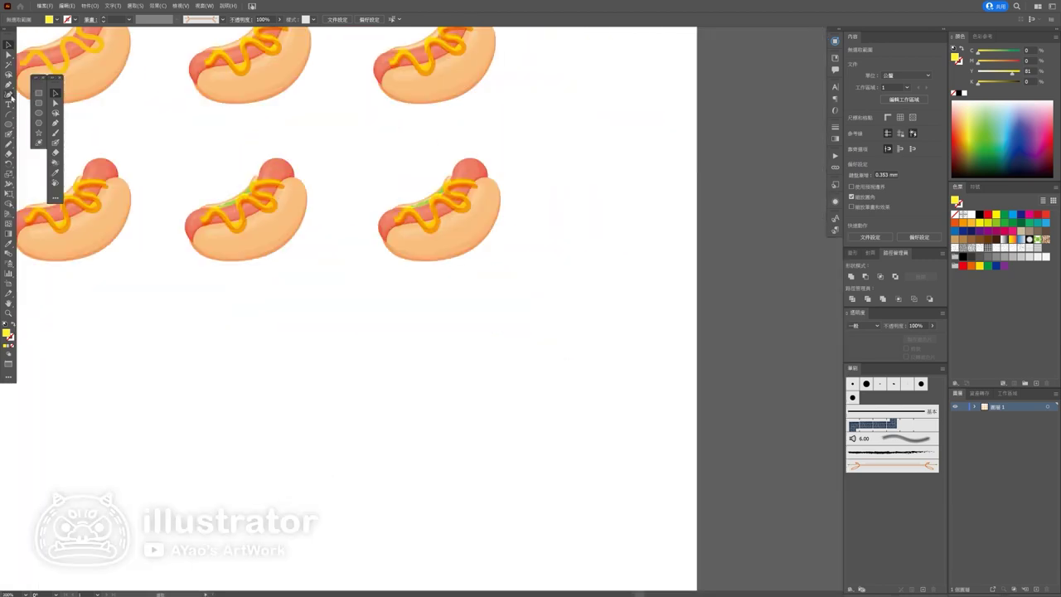
{"action": "left_click", "coordinate": [9, 113]}
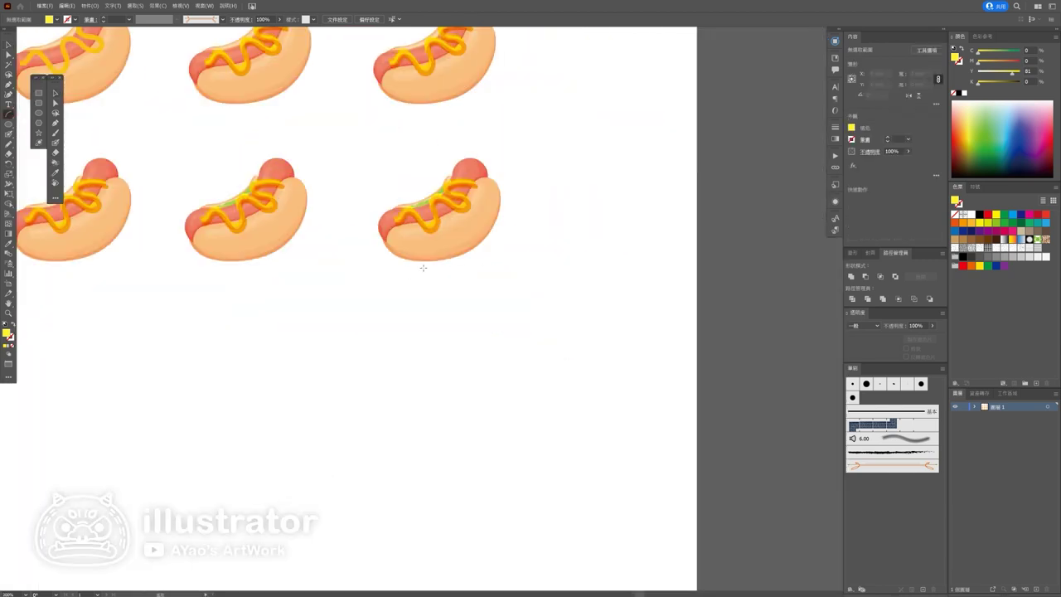
{"action": "left_click_drag", "start_coordinate": [502, 219], "coordinate": [416, 270]}
Step: Finish the arc, move it below the lower-right hot dog, and give it a black stroke
{"action": "left_click_drag", "start_coordinate": [418, 270], "coordinate": [418, 271]}
{"action": "key", "text": "v"}
{"action": "scroll", "coordinate": [542, 319], "scroll_direction": "up", "scroll_amount": 2}
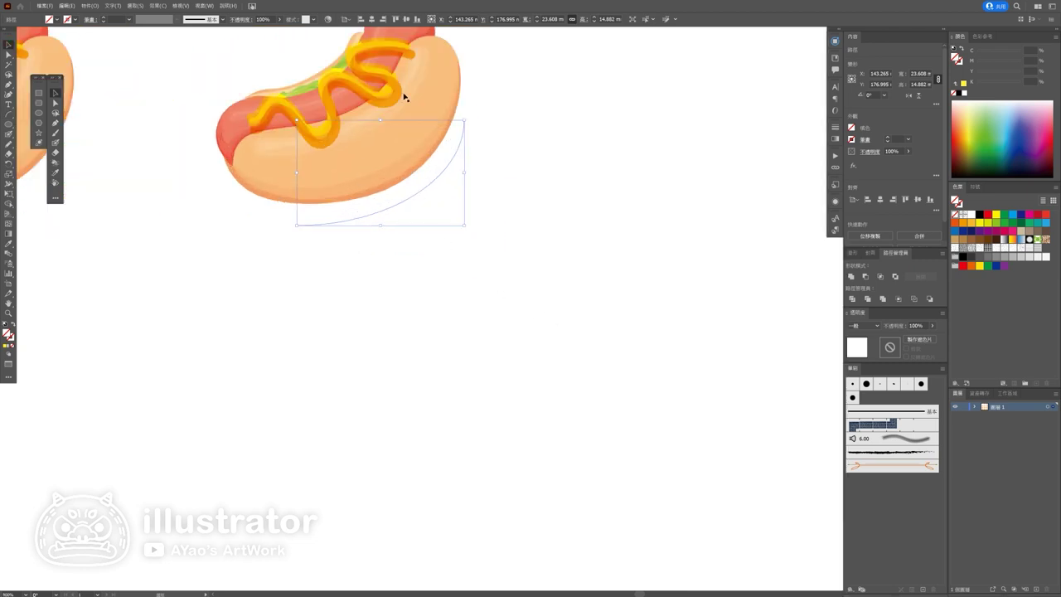
{"action": "left_click_drag", "start_coordinate": [426, 192], "coordinate": [508, 264]}
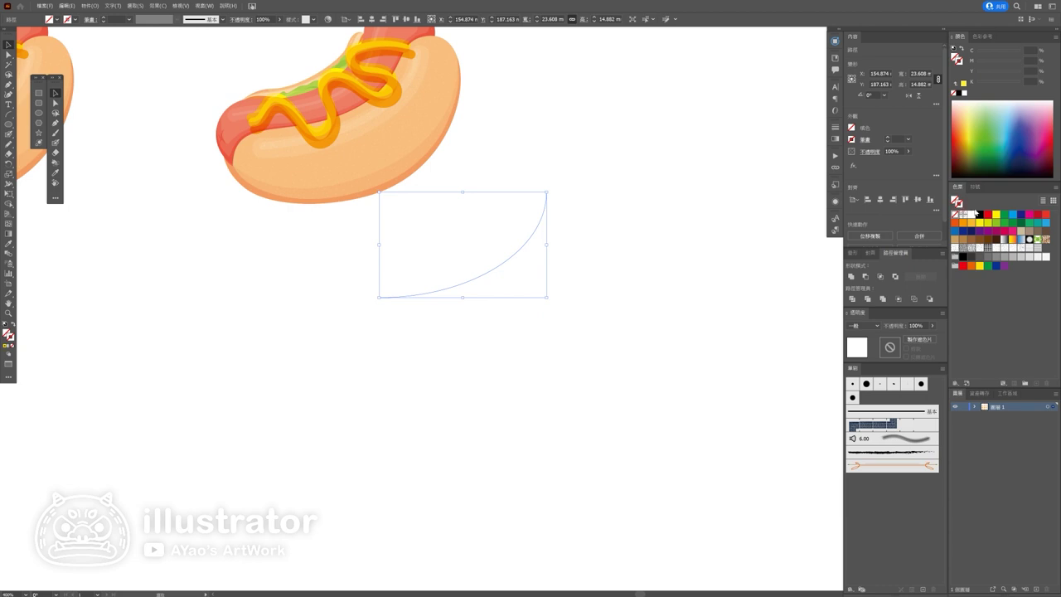
{"action": "left_click", "coordinate": [980, 215]}
{"action": "left_click", "coordinate": [516, 350]}
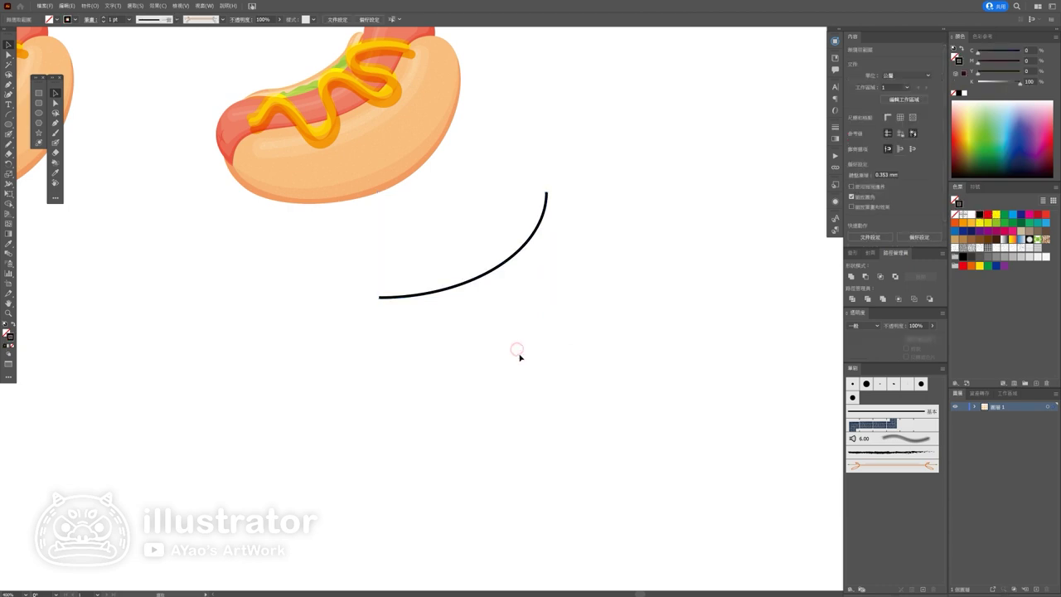
Step: Try placing Type on a Path text along the arc, then back out
{"action": "left_click", "coordinate": [10, 105]}
{"action": "left_click", "coordinate": [46, 125]}
{"action": "left_click", "coordinate": [389, 294]}
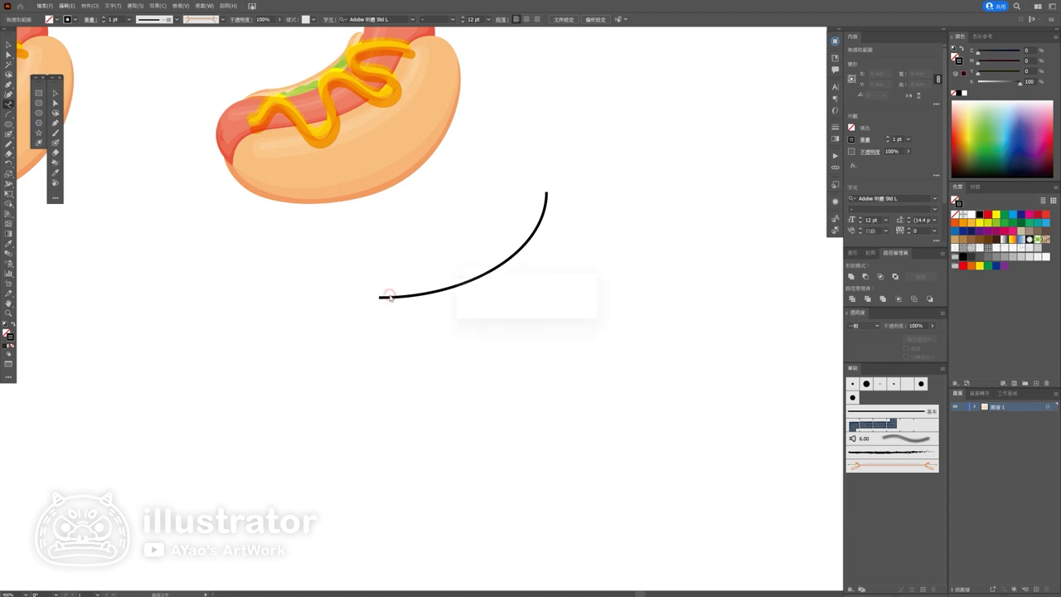
{"action": "key", "text": "Return"}
{"action": "left_click", "coordinate": [394, 295]}
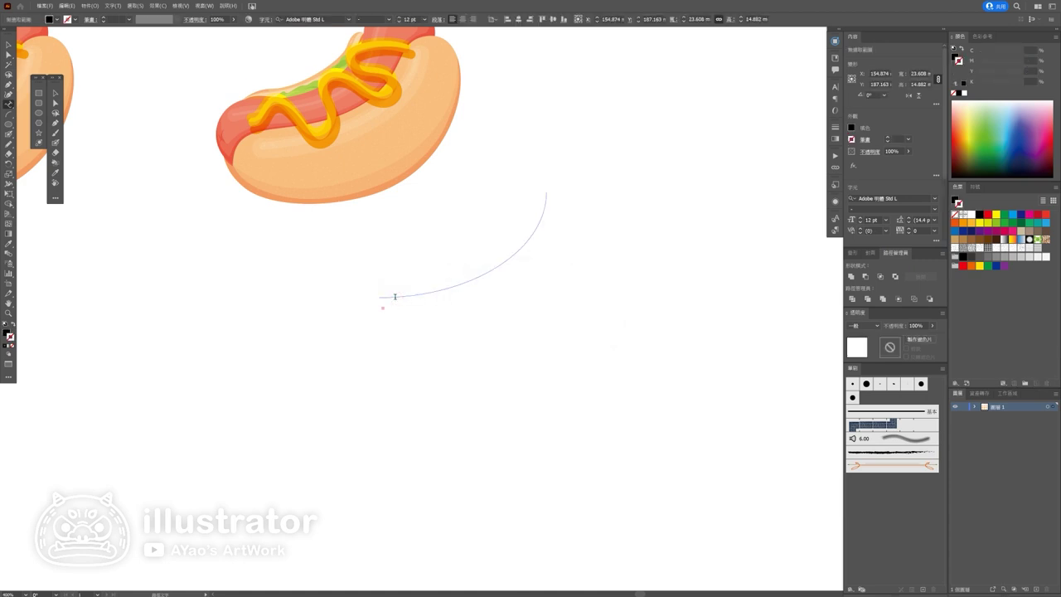
{"action": "key", "text": "Escape"}
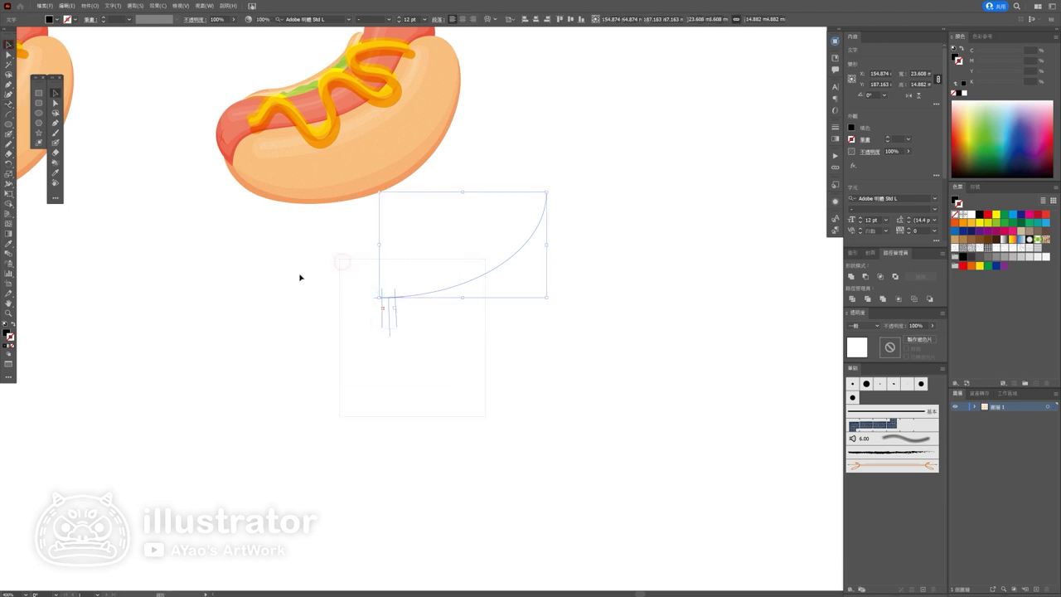
{"action": "left_click", "coordinate": [299, 277]}
Step: Draw a stroked Pen curve below the hot dog bending up the bun's right side
{"action": "left_click_drag", "start_coordinate": [9, 113], "coordinate": [33, 127]}
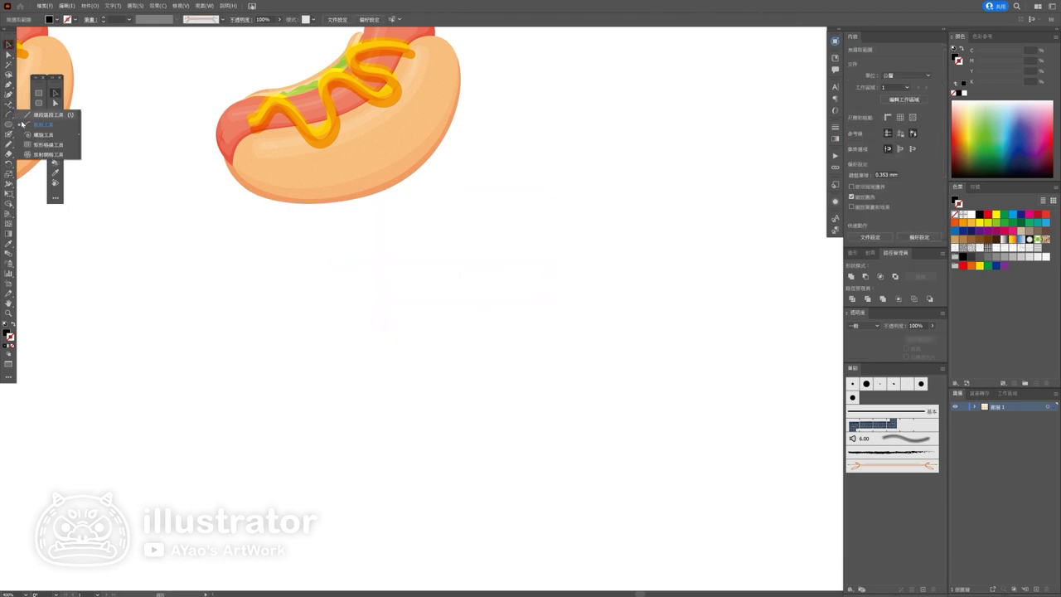
{"action": "left_click", "coordinate": [5, 85]}
{"action": "left_click", "coordinate": [300, 230]}
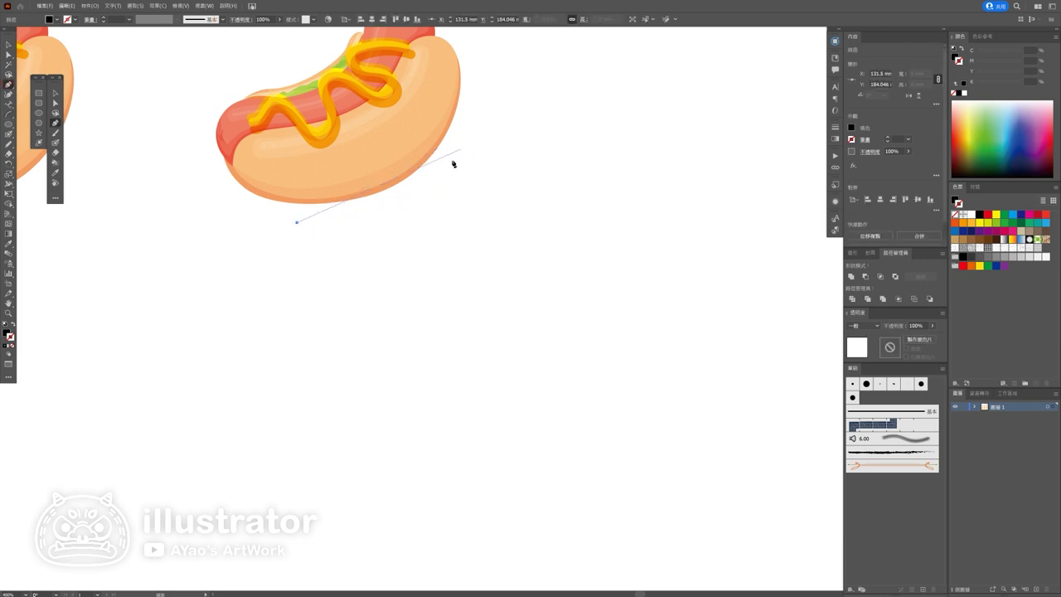
{"action": "scroll", "coordinate": [452, 161], "scroll_direction": "down", "scroll_amount": 1}
{"action": "left_click", "coordinate": [468, 127]}
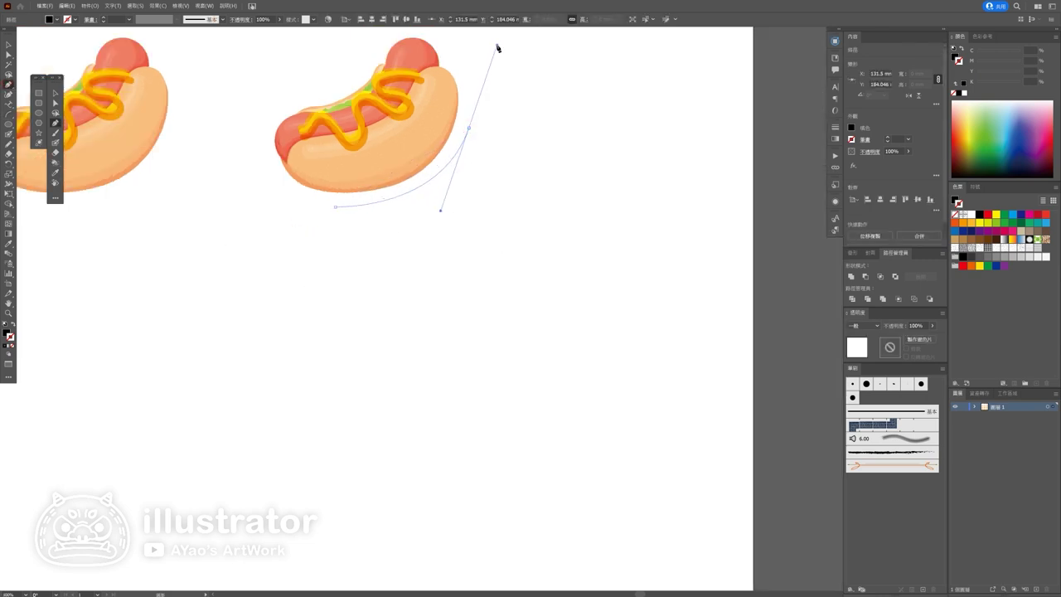
{"action": "left_click_drag", "start_coordinate": [500, 49], "coordinate": [497, 44]}
{"action": "key", "text": "shift+x"}
Step: Set the word HOTDOG along the new curve with the Type on a Path tool
{"action": "left_click", "coordinate": [8, 105]}
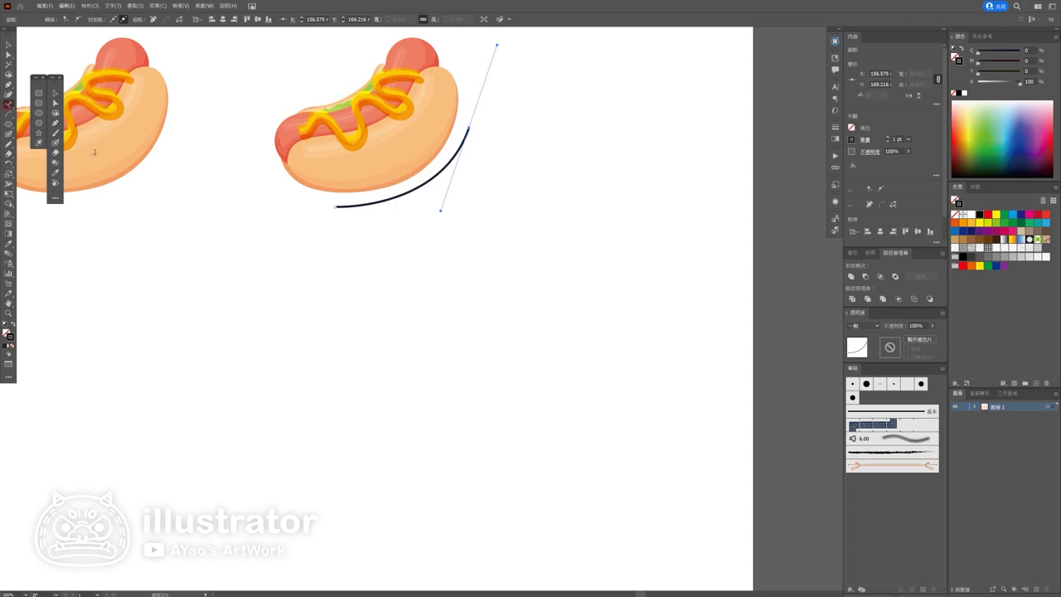
{"action": "left_click", "coordinate": [342, 204]}
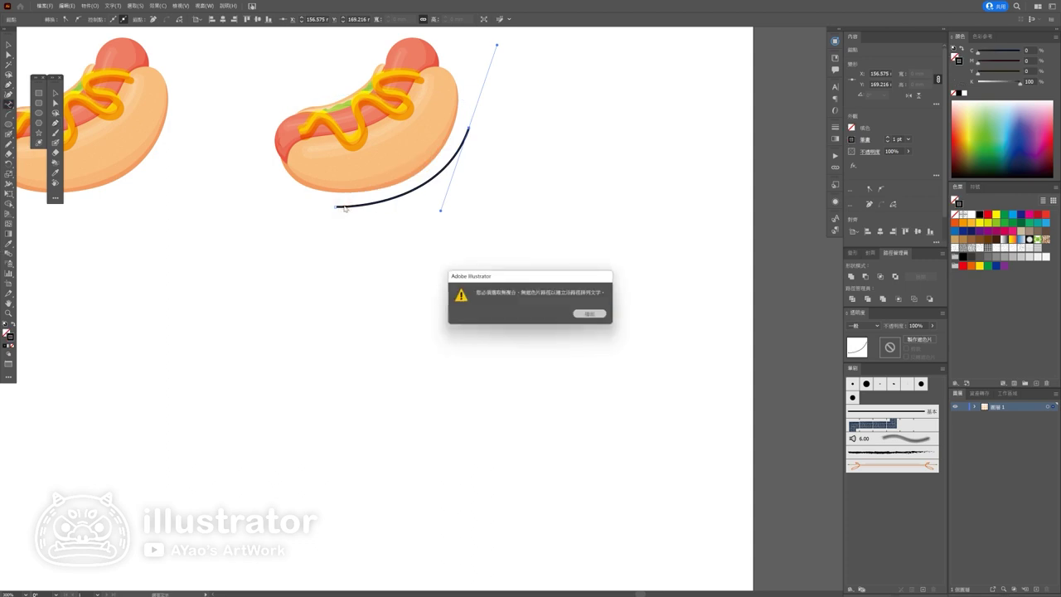
{"action": "key", "text": "Return"}
{"action": "left_click", "coordinate": [340, 205]}
{"action": "key", "text": "BackSpace"}
{"action": "type", "text": "HOTDOG"}
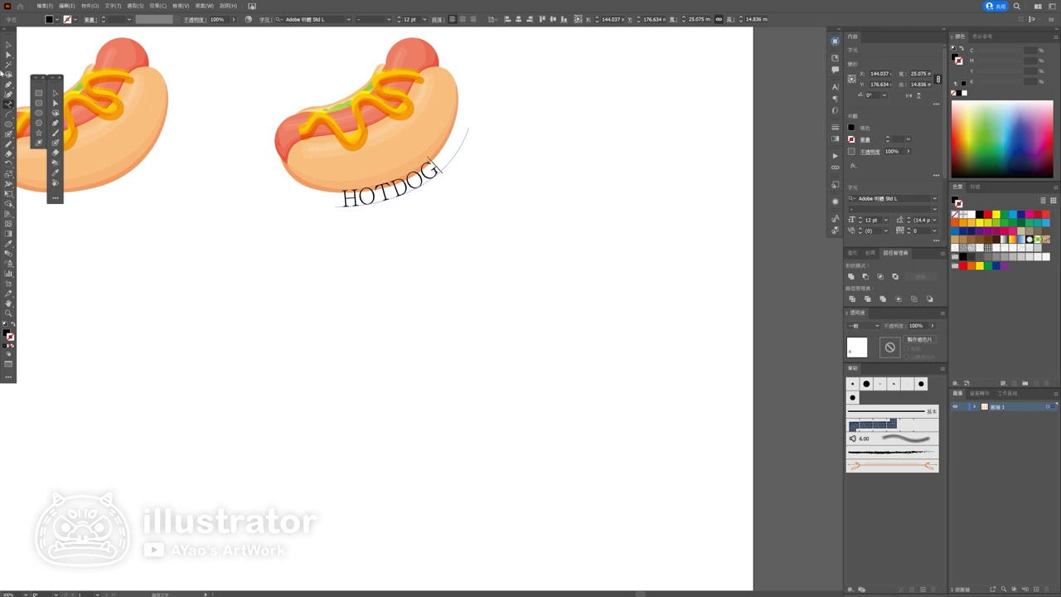
{"action": "left_click", "coordinate": [7, 44]}
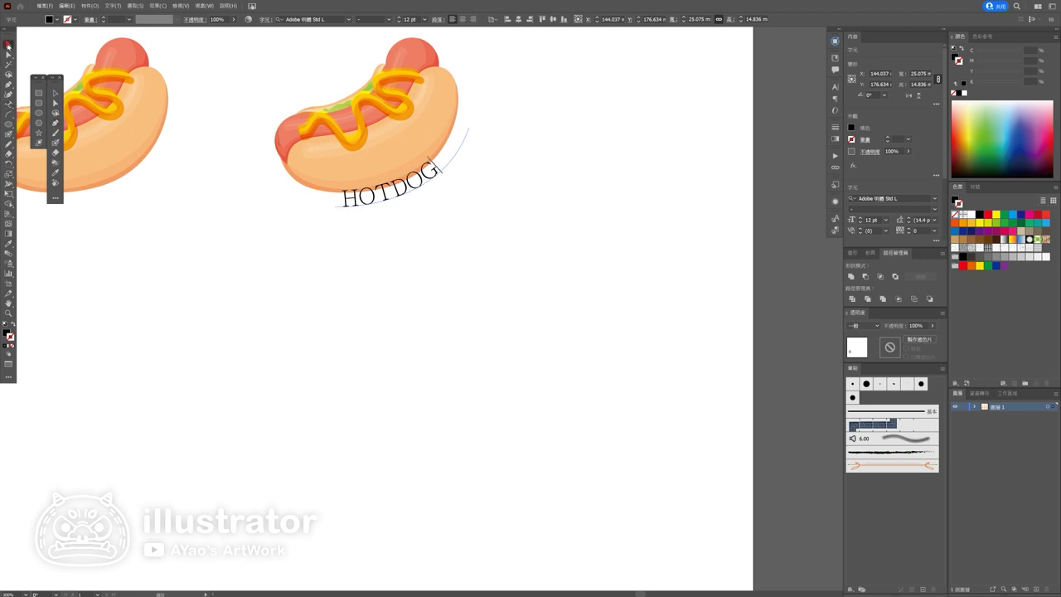
Step: Change HOTDOG to Arial Rounded Extra Bold and enlarge it
{"action": "left_click", "coordinate": [349, 19]}
{"action": "left_click", "coordinate": [337, 64]}
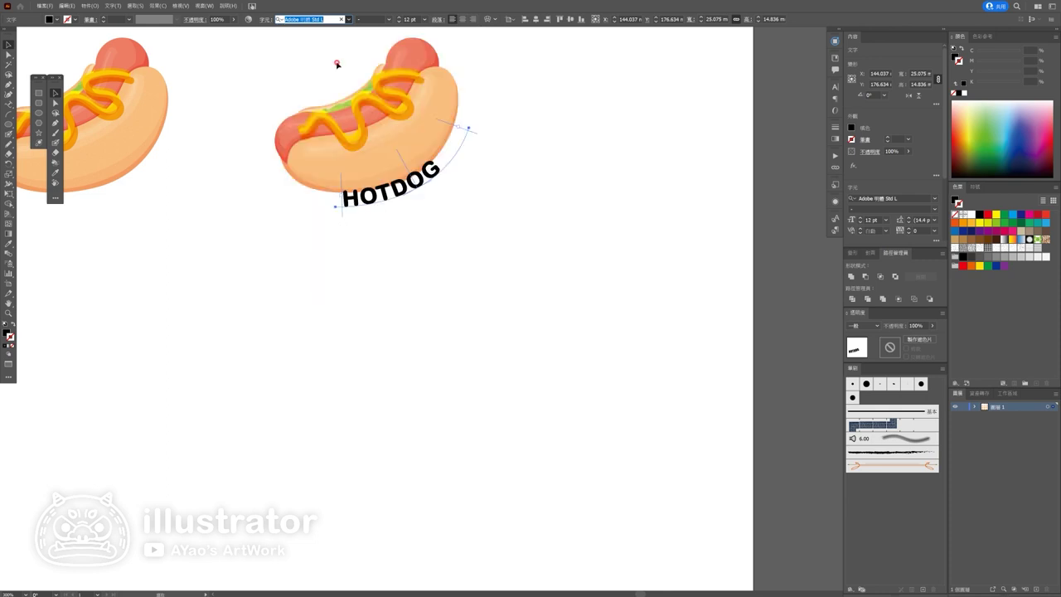
{"action": "type", "text": "Arial Rounded Extra Bold"}
{"action": "mouse_move", "coordinate": [469, 128]}
{"action": "left_mouse_down"}
{"action": "mouse_move", "coordinate": [488, 45]}
{"action": "mouse_move", "coordinate": [536, 36]}
{"action": "mouse_move", "coordinate": [497, 83]}
{"action": "left_mouse_up"}
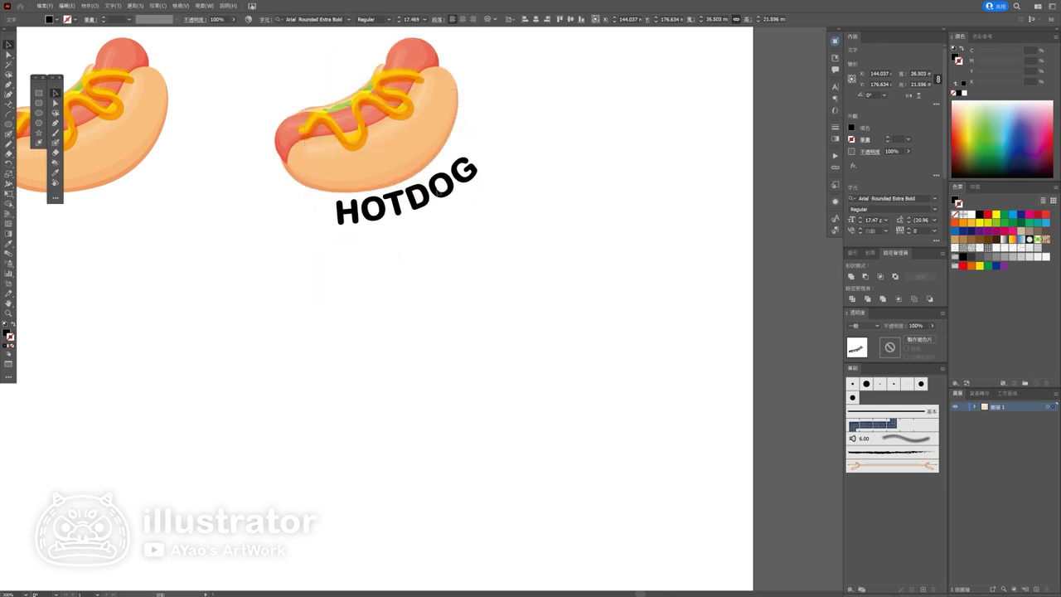
{"action": "left_click", "coordinate": [338, 204]}
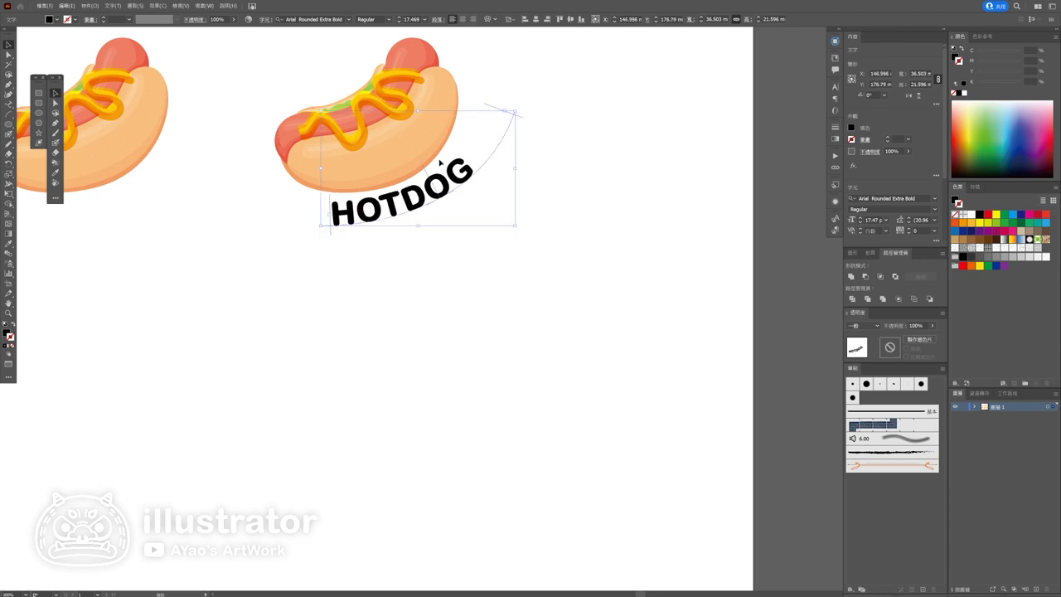
Step: Drag the text path's end upward and bend it further around the bun
{"action": "left_click", "coordinate": [9, 56]}
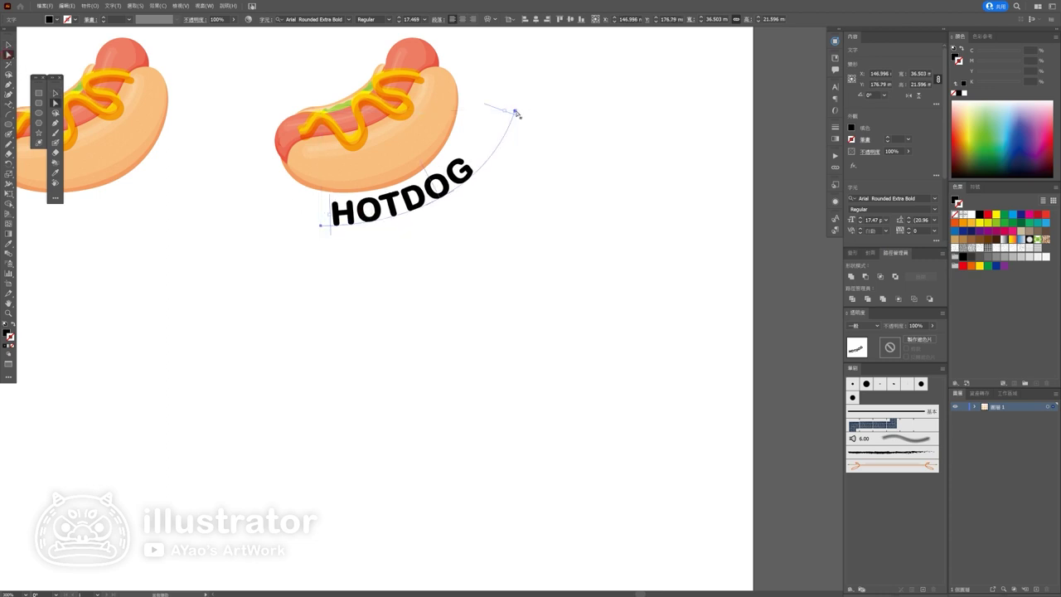
{"action": "left_click_drag", "start_coordinate": [515, 114], "coordinate": [457, 214]}
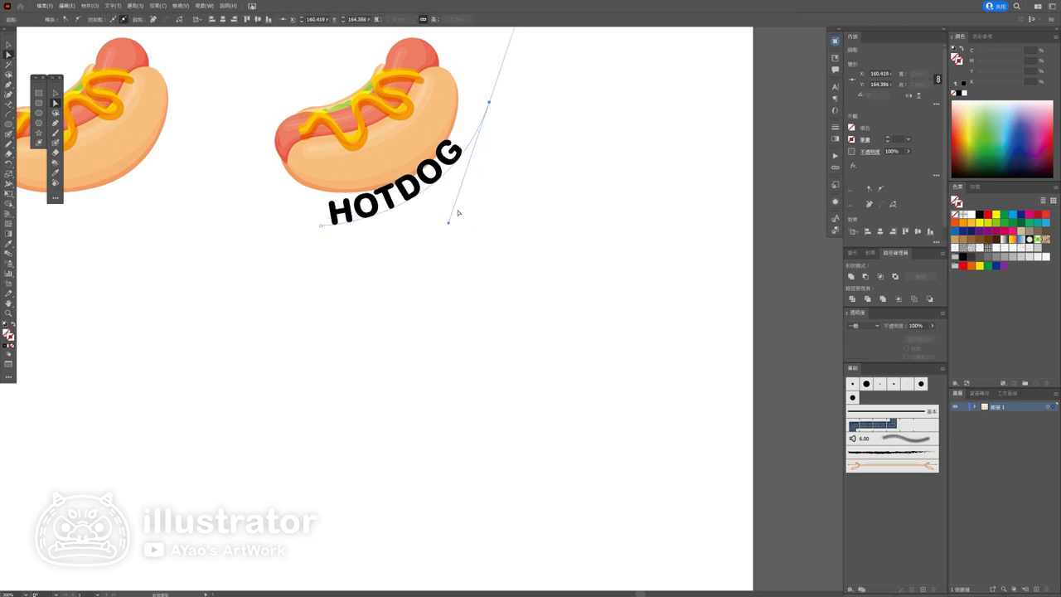
{"action": "left_click_drag", "start_coordinate": [448, 225], "coordinate": [477, 246]}
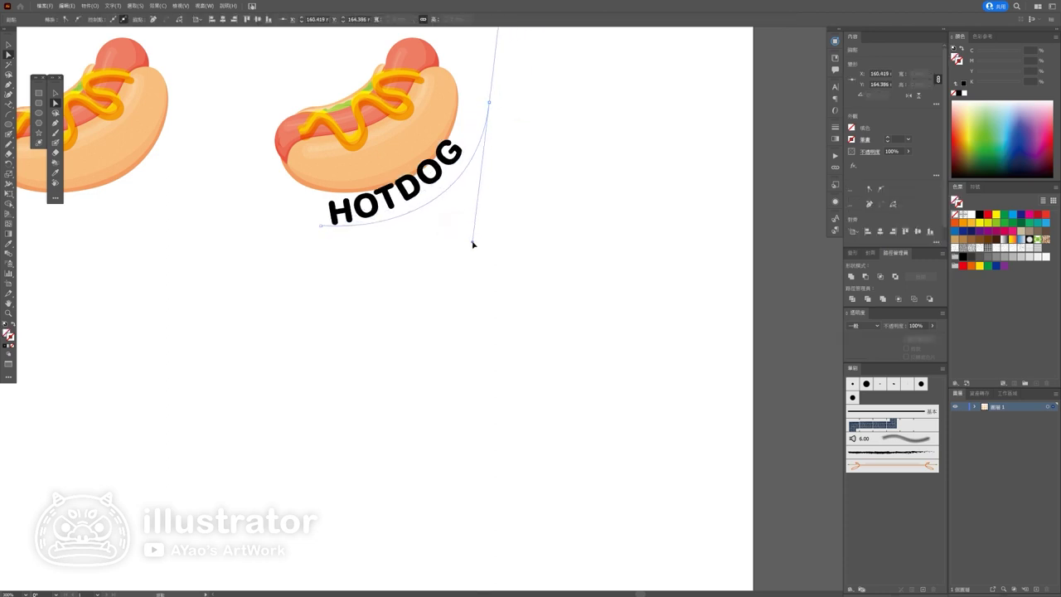
{"action": "left_click", "coordinate": [491, 133]}
{"action": "left_click", "coordinate": [397, 195]}
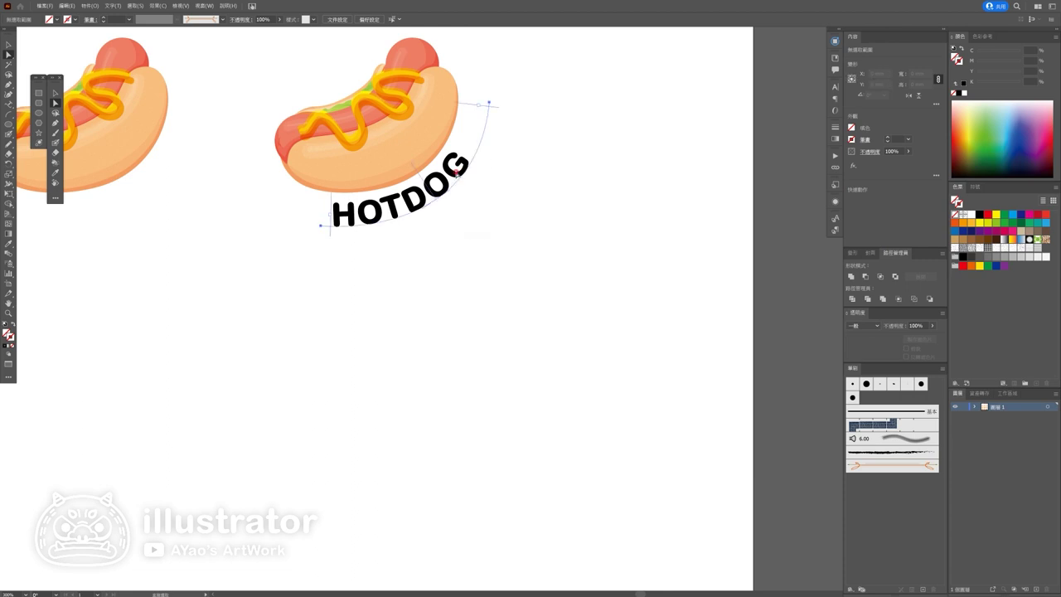
Step: Set the HOTDOG font size to 25 pt
{"action": "left_click", "coordinate": [411, 19]}
{"action": "key", "text": "Up"}
{"action": "key", "text": "Up"}
{"action": "key", "text": "Up"}
{"action": "key", "text": "Up"}
{"action": "key", "text": "Up"}
{"action": "key", "text": "Up"}
{"action": "key", "text": "Up"}
{"action": "key", "text": "Up"}
{"action": "key", "text": "Down"}
{"action": "key", "text": "Down"}
{"action": "key", "text": "Up"}
{"action": "key", "text": "Up"}
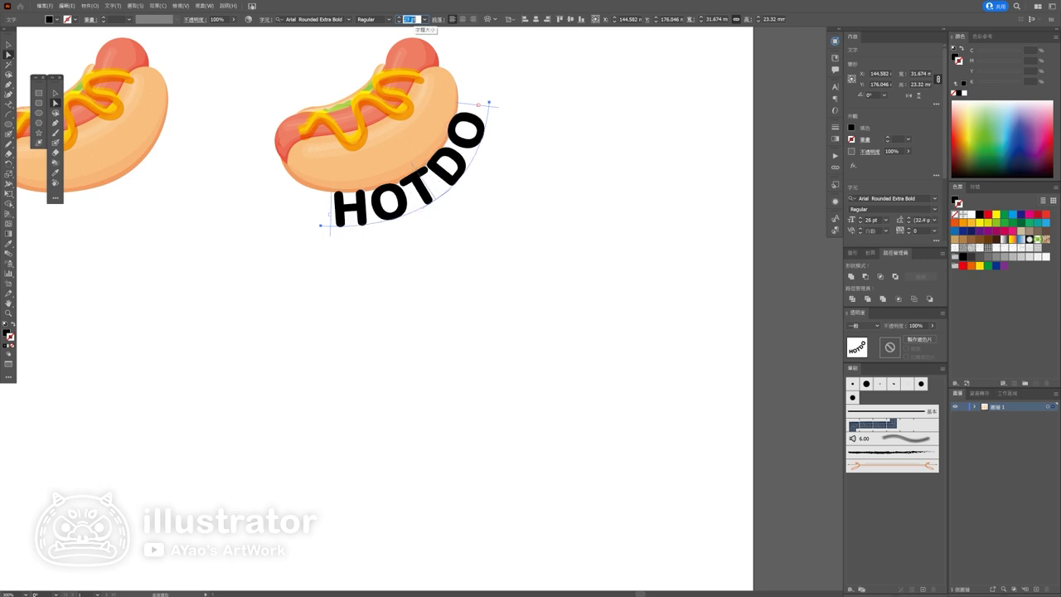
{"action": "key", "text": "Up"}
{"action": "key", "text": "Down"}
Step: Lengthen and even out both ends of the curve so all of HOTDOG fits
{"action": "left_click_drag", "start_coordinate": [489, 103], "coordinate": [507, 80]}
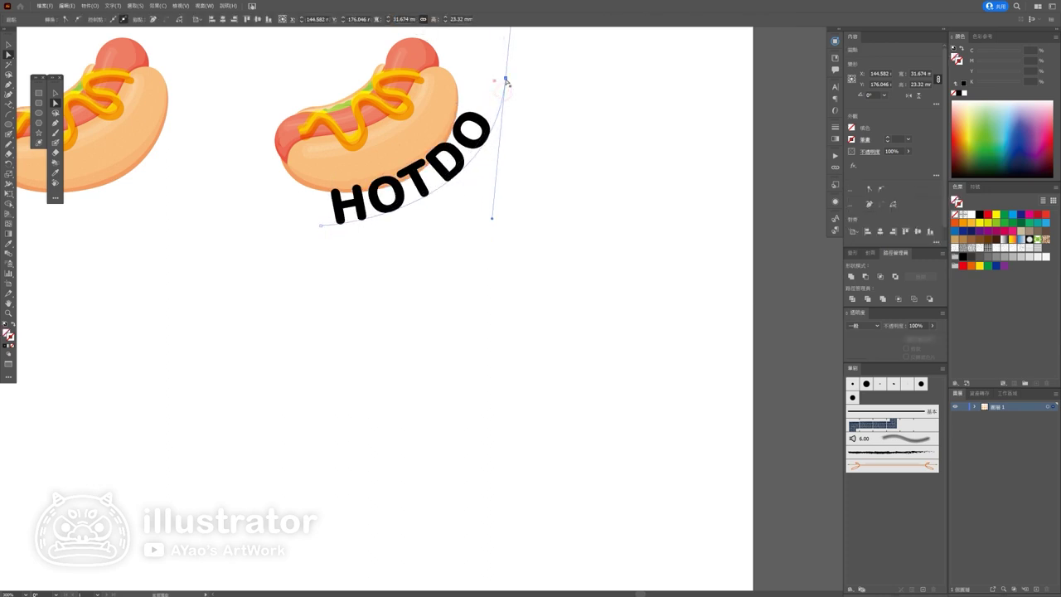
{"action": "left_click_drag", "start_coordinate": [492, 219], "coordinate": [500, 241]}
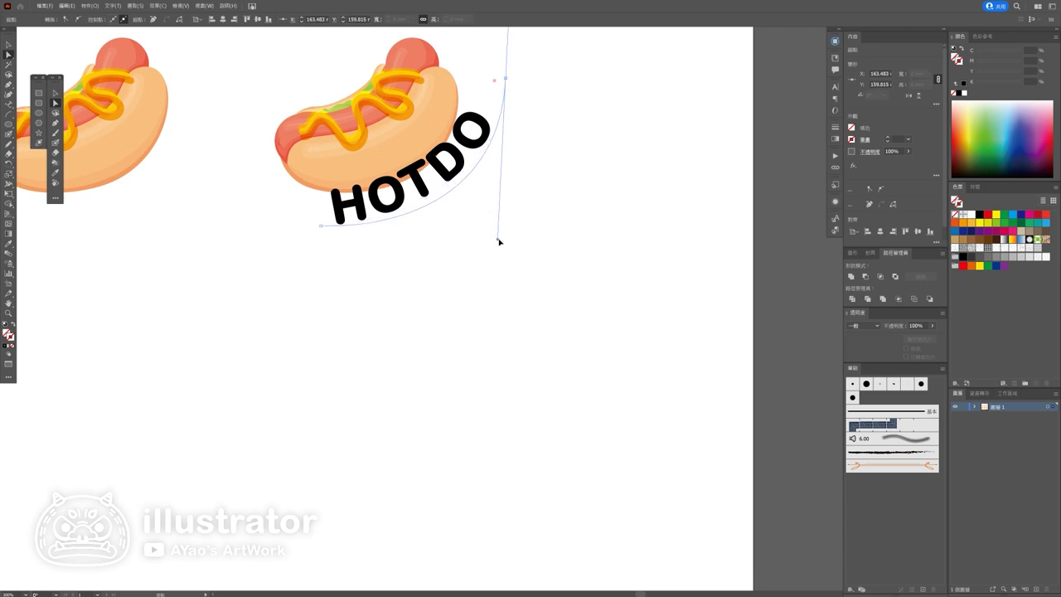
{"action": "left_click_drag", "start_coordinate": [321, 227], "coordinate": [311, 238]}
{"action": "mouse_move", "coordinate": [500, 241]}
{"action": "left_mouse_down"}
{"action": "mouse_move", "coordinate": [516, 246]}
{"action": "mouse_move", "coordinate": [513, 261]}
{"action": "left_mouse_up"}
{"action": "left_click", "coordinate": [9, 50]}
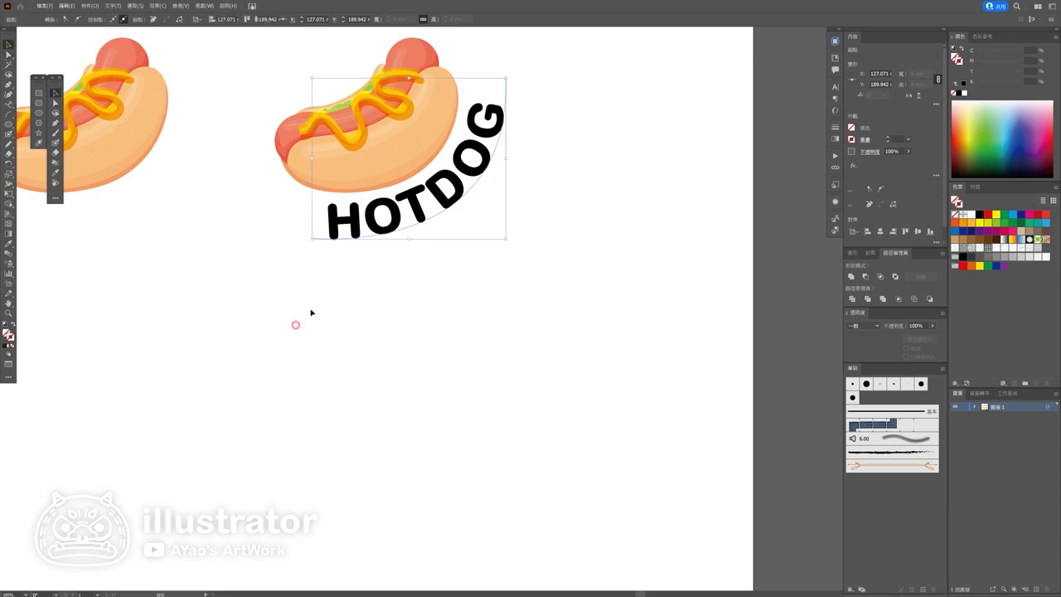
{"action": "left_click", "coordinate": [295, 322]}
{"action": "scroll", "coordinate": [351, 266], "scroll_direction": "down", "scroll_amount": 5}
{"action": "scroll", "coordinate": [360, 256], "scroll_direction": "up", "scroll_amount": 3}
{"action": "scroll", "coordinate": [363, 250], "scroll_direction": "up", "scroll_amount": 2}
{"action": "left_click", "coordinate": [362, 249]}
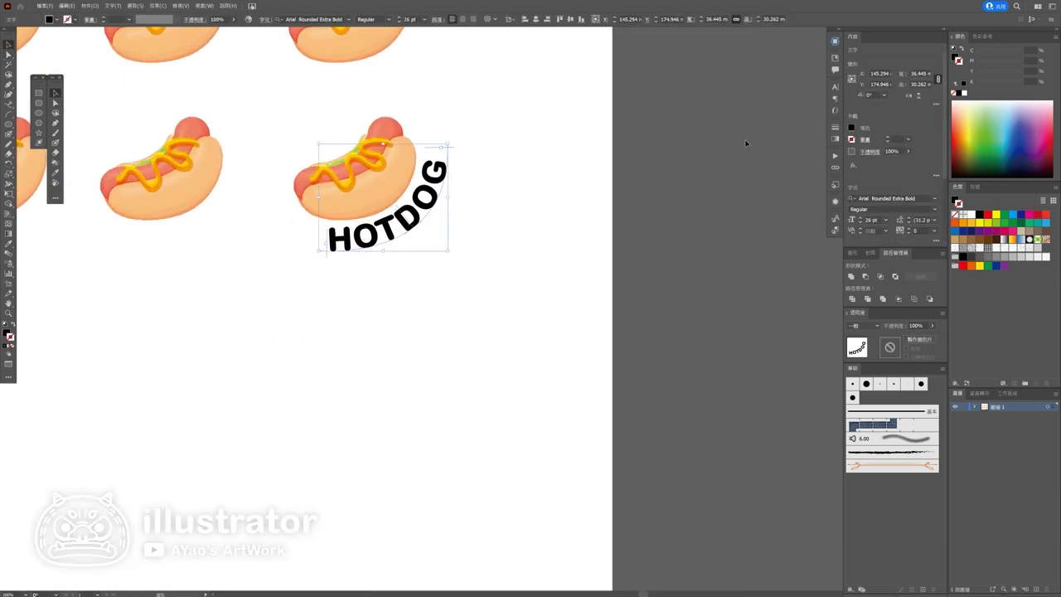
Step: Colour HOTDOG salmon red and Alt-drag a copy just below it
{"action": "left_click", "coordinate": [997, 62]}
{"action": "mouse_move", "coordinate": [1018, 81]}
{"action": "left_mouse_down"}
{"action": "mouse_move", "coordinate": [978, 82]}
{"action": "mouse_move", "coordinate": [1006, 61]}
{"action": "left_mouse_up"}
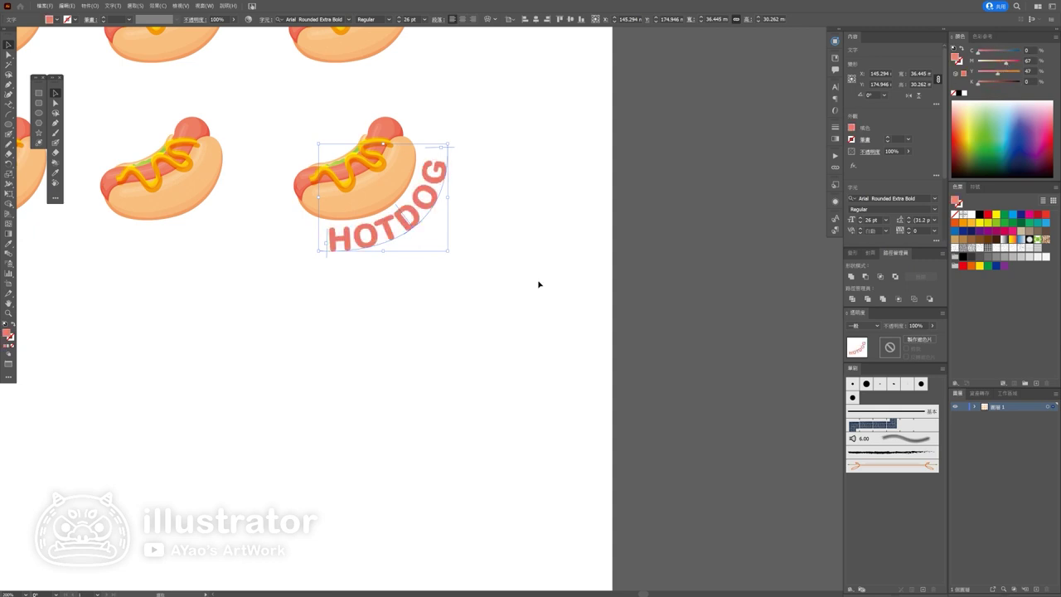
{"action": "left_click", "coordinate": [518, 289]}
{"action": "left_click_drag", "start_coordinate": [364, 237], "coordinate": [386, 278]}
Step: Replace the copy's text with a © copyright credit naming the artist
{"action": "double_click", "coordinate": [400, 276]}
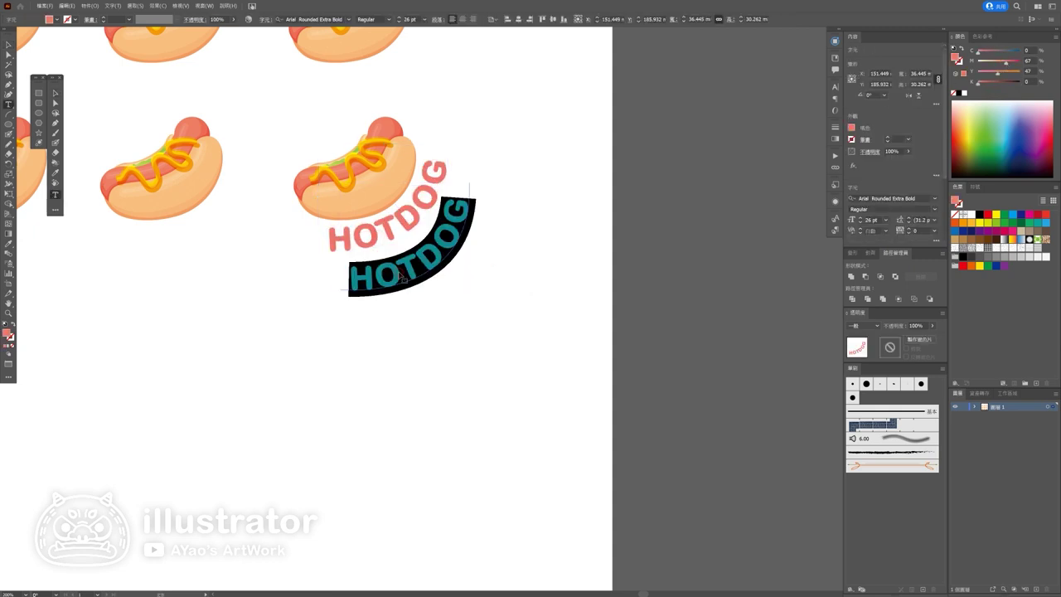
{"action": "type", "text": ",oc8"}
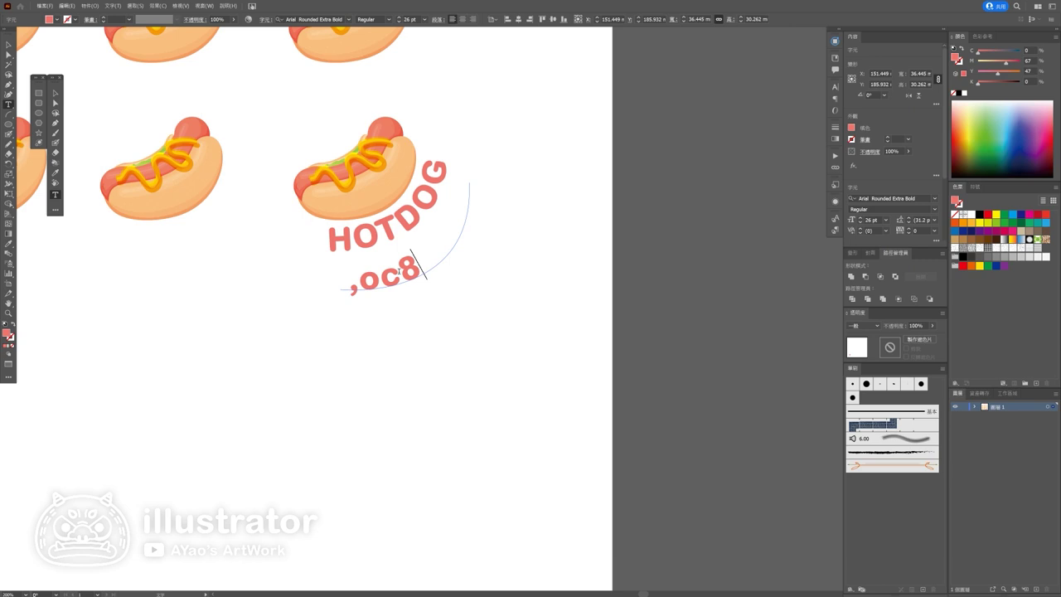
{"action": "key", "text": "BackSpace"}
{"action": "key", "text": "BackSpace"}
{"action": "key", "text": "BackSpace"}
{"action": "type", "text": "oc8"}
{"action": "key", "text": "BackSpace"}
{"action": "key", "text": "BackSpace"}
{"action": "key", "text": "BackSpace"}
{"action": "key", "text": "BackSpace"}
{"action": "type", "text": "©AYaos"}
{"action": "key", "text": "BackSpace"}
{"action": "type", "text": "'s"}
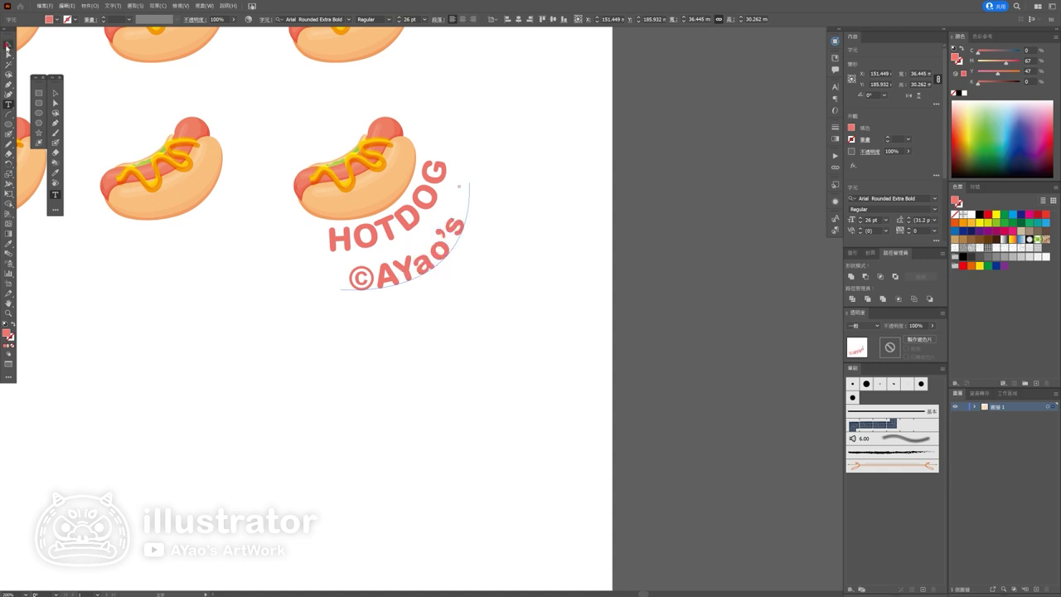
Step: Shrink the credit line to 11 pt
{"action": "left_click", "coordinate": [7, 46]}
{"action": "left_click", "coordinate": [409, 20]}
{"action": "scroll", "coordinate": [410, 19], "scroll_direction": "down", "scroll_amount": 5}
{"action": "scroll", "coordinate": [409, 19], "scroll_direction": "down", "scroll_amount": 4}
{"action": "scroll", "coordinate": [409, 19], "scroll_direction": "down", "scroll_amount": 4}
{"action": "scroll", "coordinate": [410, 19], "scroll_direction": "down", "scroll_amount": 4}
{"action": "scroll", "coordinate": [409, 19], "scroll_direction": "up", "scroll_amount": 3}
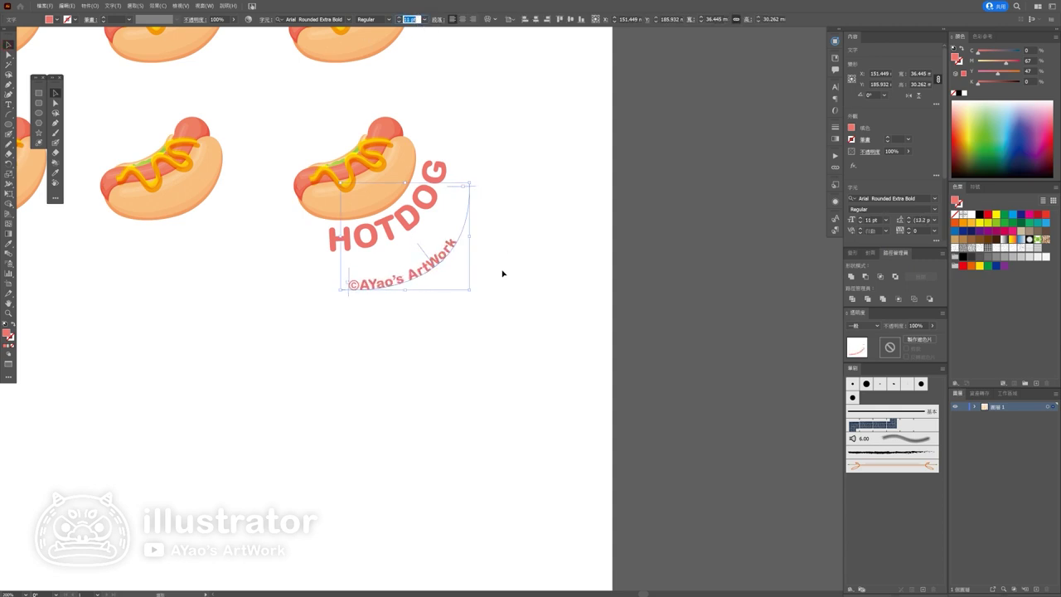
{"action": "left_click", "coordinate": [459, 287]}
Step: Move the credit line up under HOTDOG and slide it along the curve
{"action": "left_click_drag", "start_coordinate": [372, 291], "coordinate": [354, 268]}
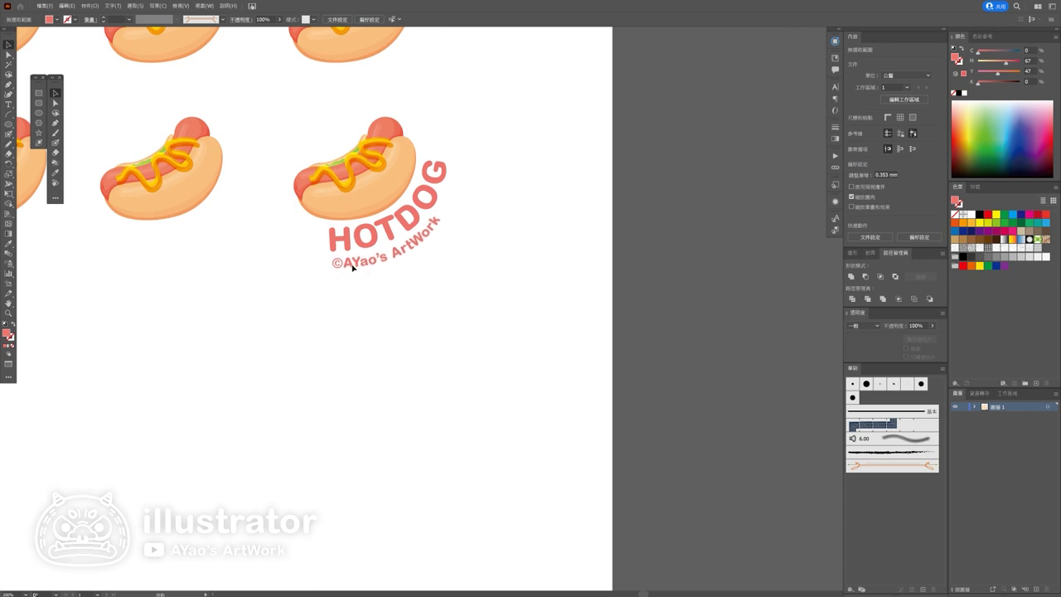
{"action": "left_click_drag", "start_coordinate": [454, 159], "coordinate": [415, 250]}
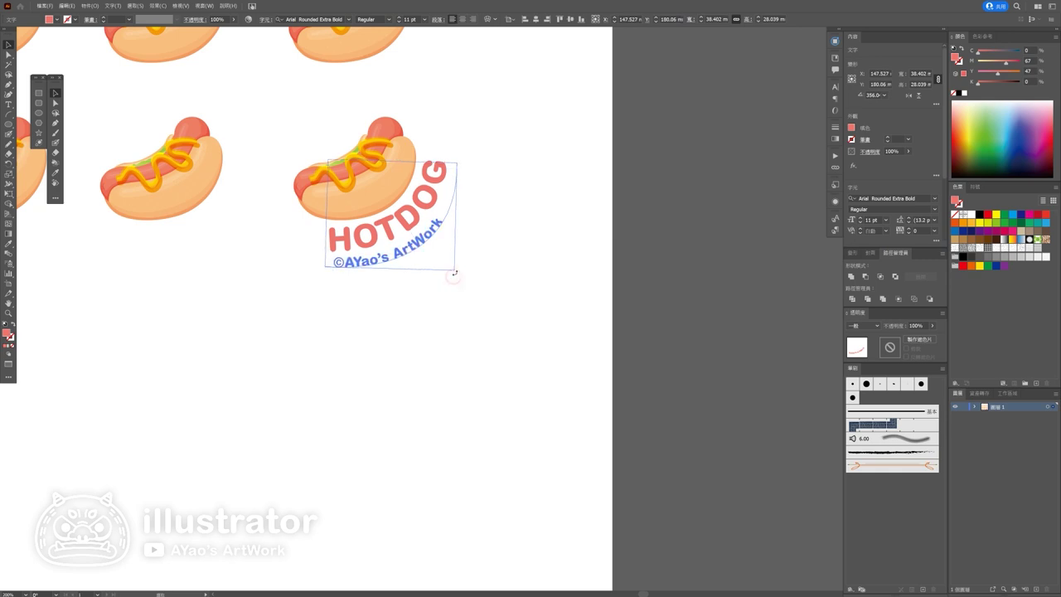
{"action": "left_click_drag", "start_coordinate": [452, 276], "coordinate": [406, 247]}
Step: Lower the credit line's magenta to a lighter pink than the HOTDOG title
{"action": "left_click_drag", "start_coordinate": [1000, 62], "coordinate": [997, 71]}
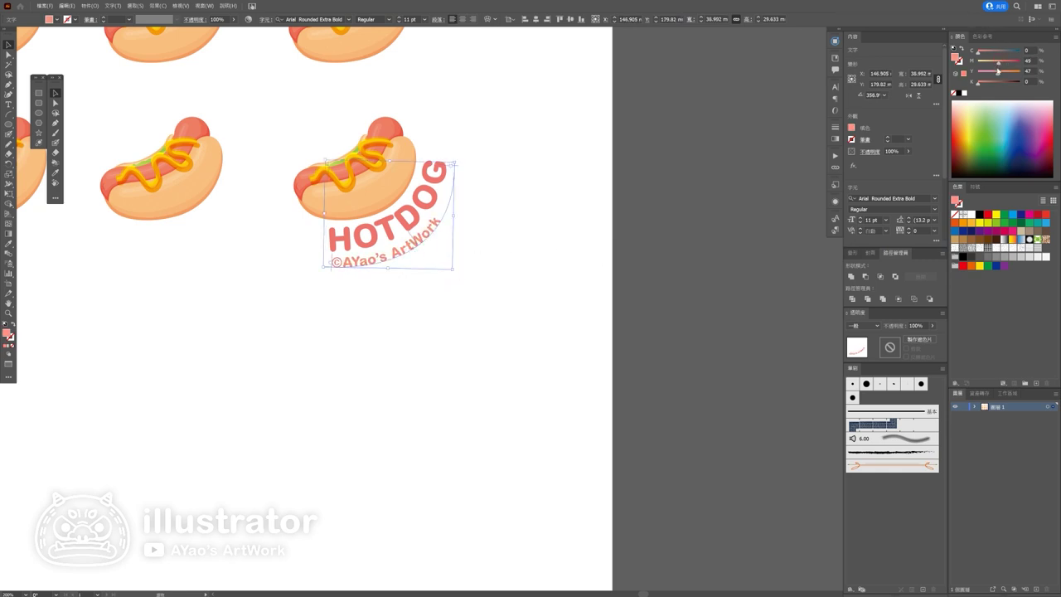
{"action": "left_click", "coordinate": [586, 317]}
{"action": "scroll", "coordinate": [568, 327], "scroll_direction": "down", "scroll_amount": 5}
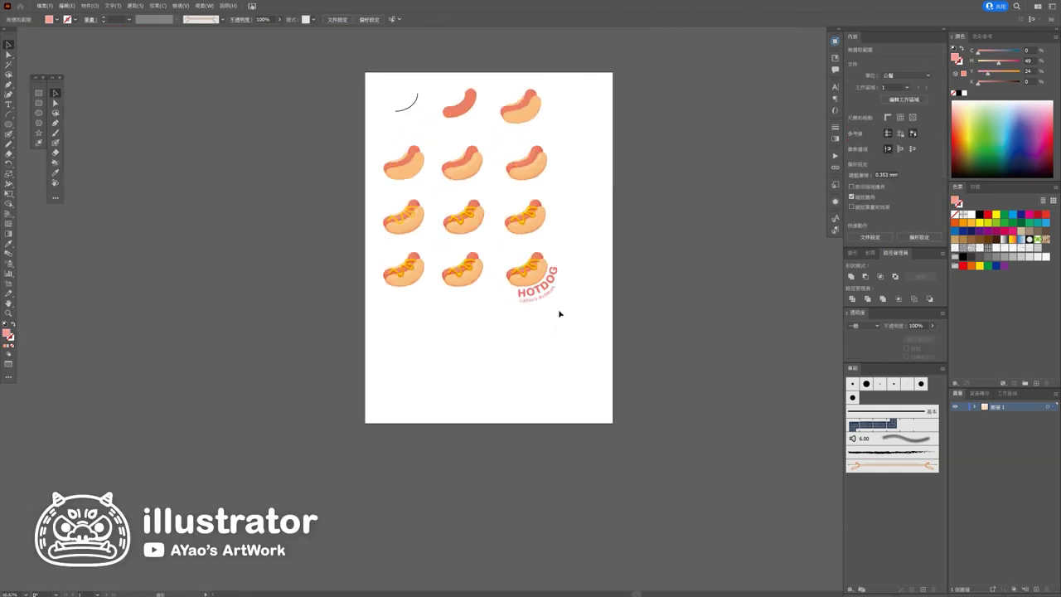
{"action": "scroll", "coordinate": [538, 292], "scroll_direction": "up", "scroll_amount": 5}
{"action": "scroll", "coordinate": [535, 318], "scroll_direction": "down", "scroll_amount": 3}
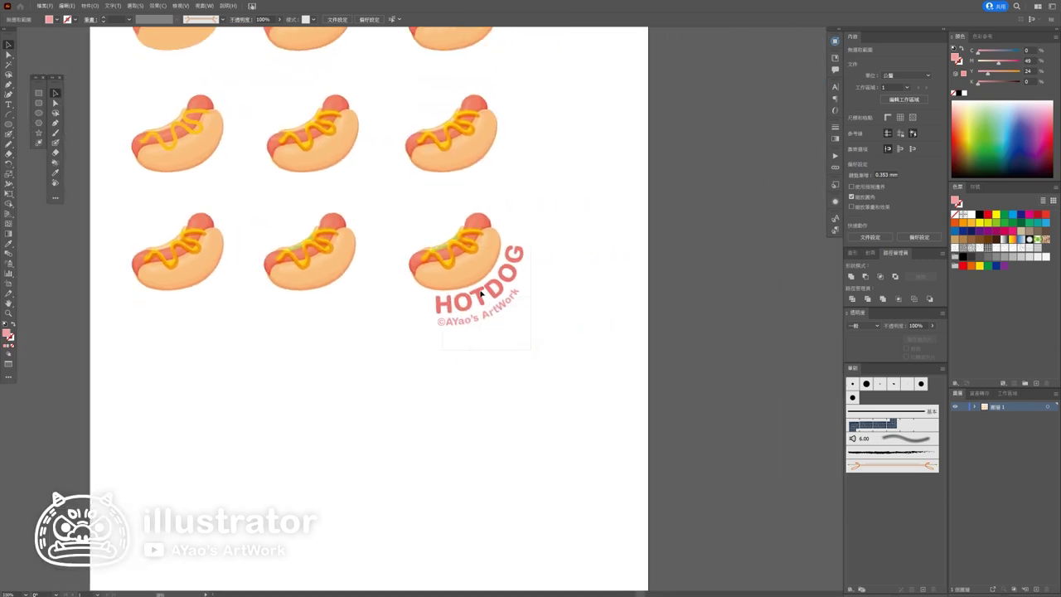
{"action": "scroll", "coordinate": [550, 263], "scroll_direction": "down", "scroll_amount": 2}
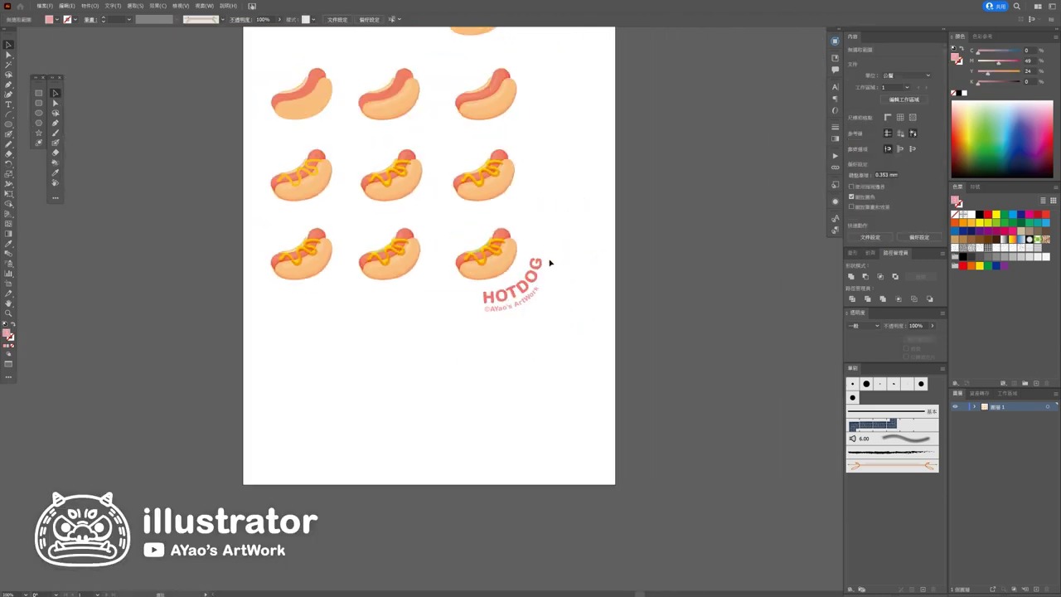
{"action": "scroll", "coordinate": [550, 263], "scroll_direction": "up", "scroll_amount": 2}
{"action": "scroll", "coordinate": [511, 252], "scroll_direction": "up", "scroll_amount": 3}
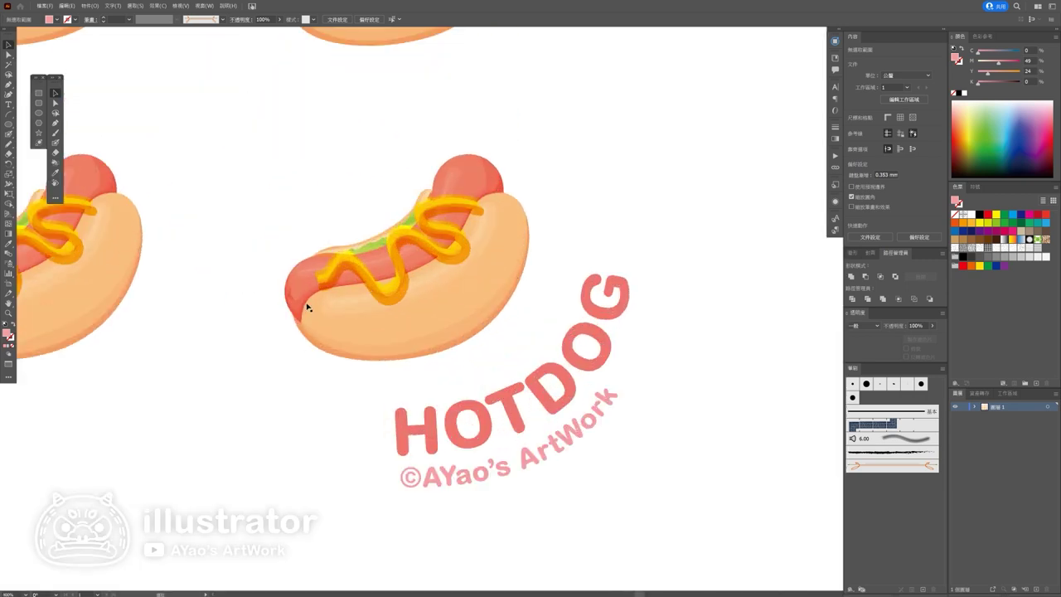
{"action": "left_click", "coordinate": [8, 84]}
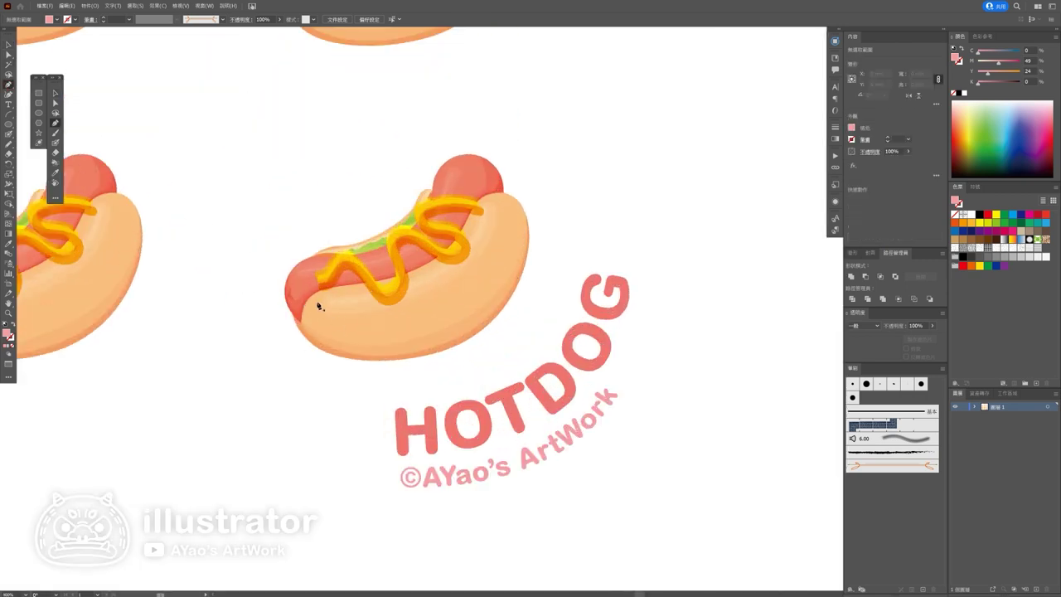
Step: Draw a closed pen shape enclosing the underside of the last hot dog's bun
{"action": "left_click_drag", "start_coordinate": [420, 317], "coordinate": [508, 288]}
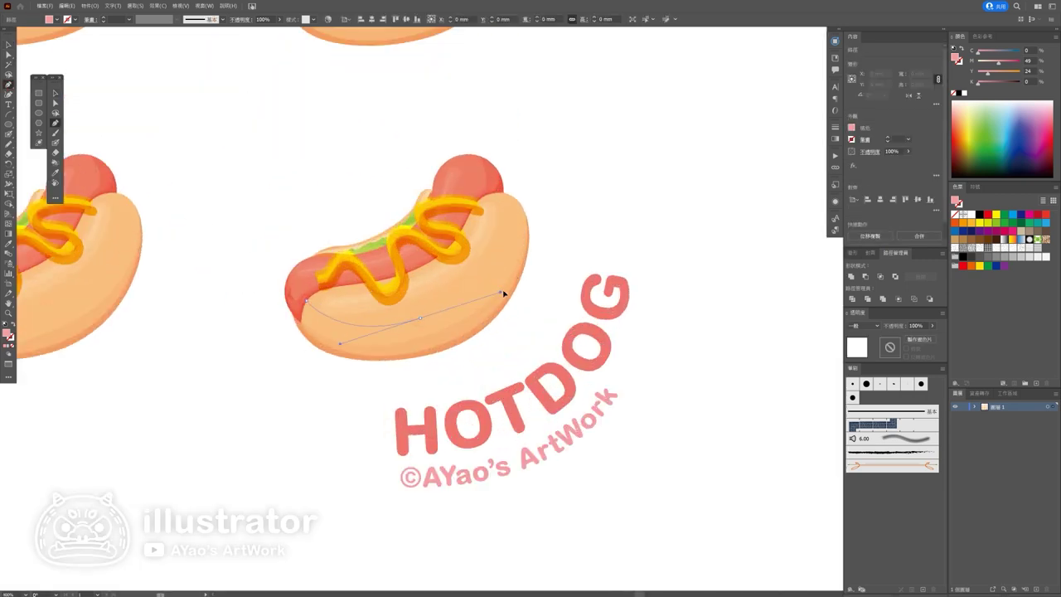
{"action": "left_click_drag", "start_coordinate": [514, 226], "coordinate": [508, 199]}
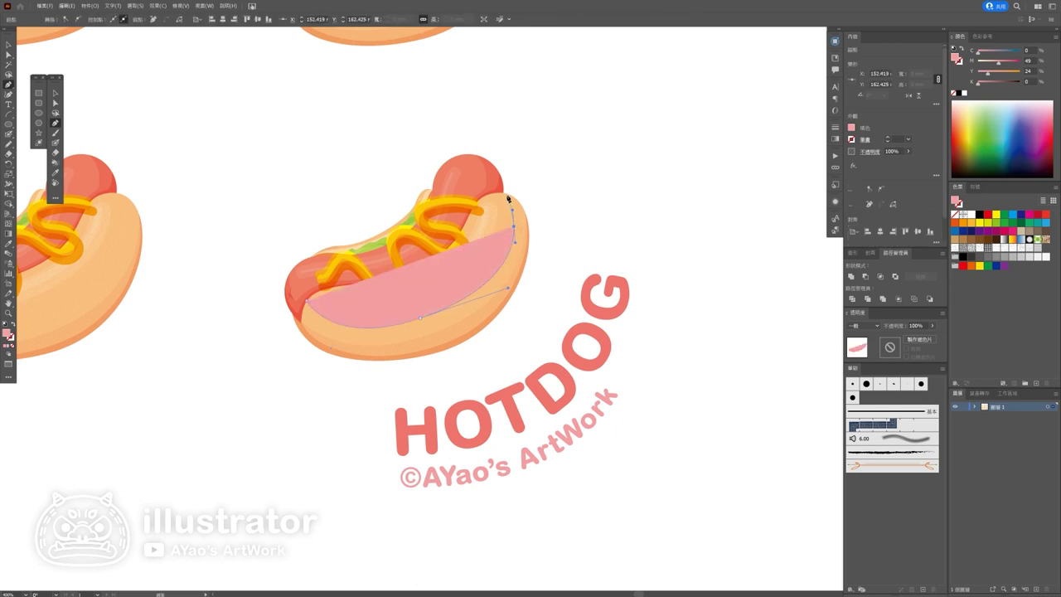
{"action": "left_click", "coordinate": [505, 191]}
{"action": "left_click", "coordinate": [556, 178]}
{"action": "left_click", "coordinate": [607, 275]}
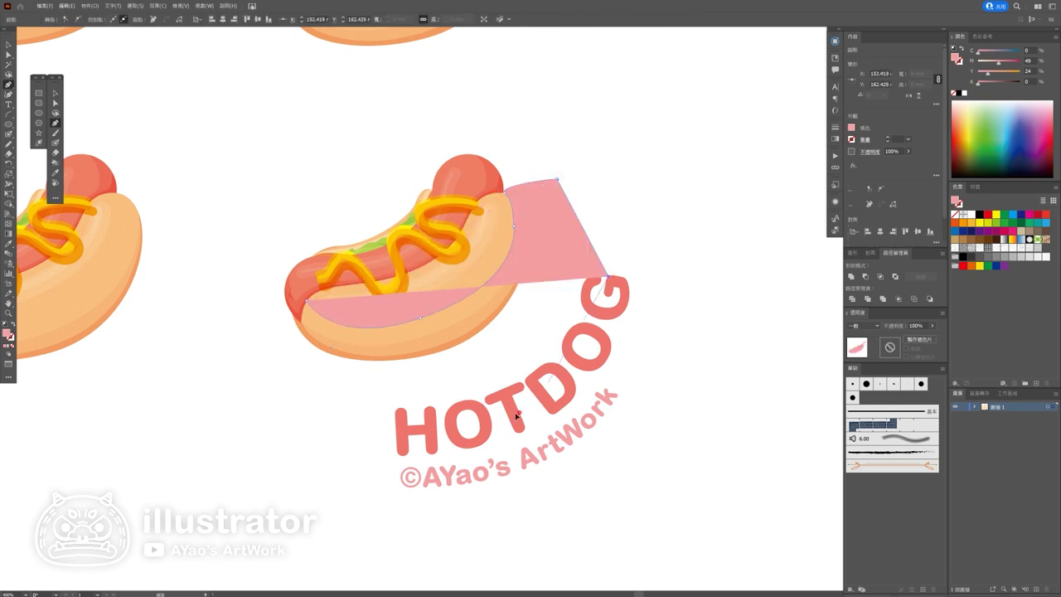
{"action": "left_click", "coordinate": [523, 406]}
{"action": "left_click", "coordinate": [297, 405]}
{"action": "left_click", "coordinate": [250, 326]}
{"action": "left_click", "coordinate": [300, 309]}
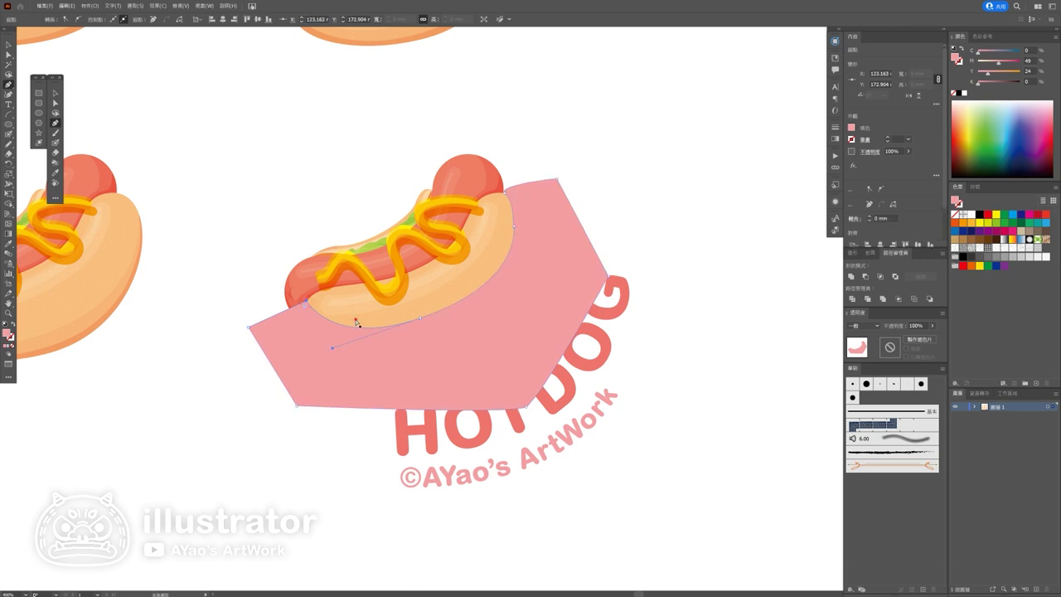
Step: Intersect the shape with the bun to leave a crescent, then smooth its inner curve
{"action": "left_click", "coordinate": [357, 321], "text": "ctrl"}
{"action": "left_click", "coordinate": [561, 332], "text": "ctrl+shift"}
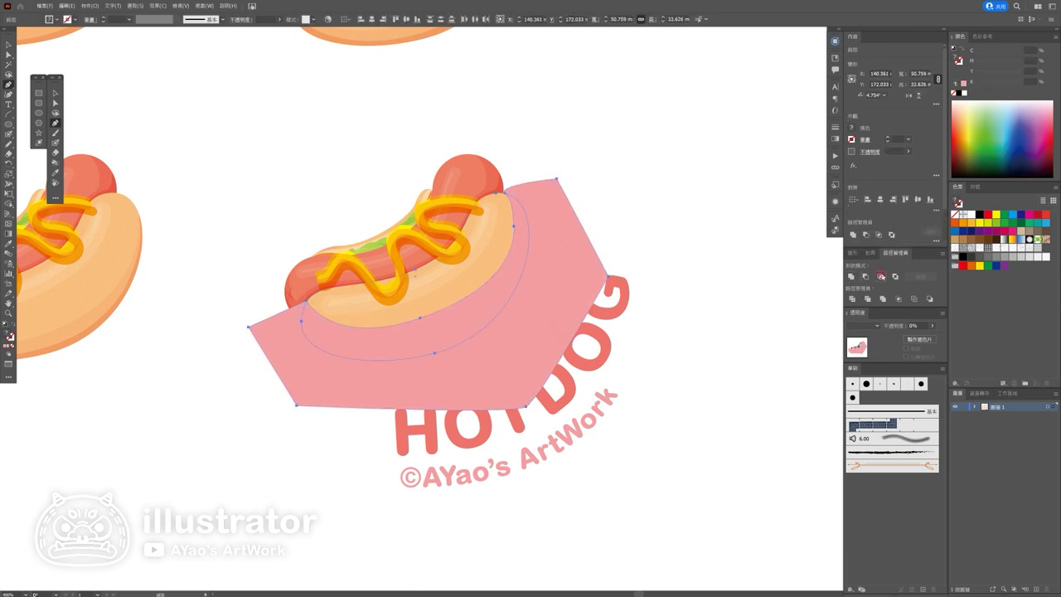
{"action": "left_click", "coordinate": [881, 276]}
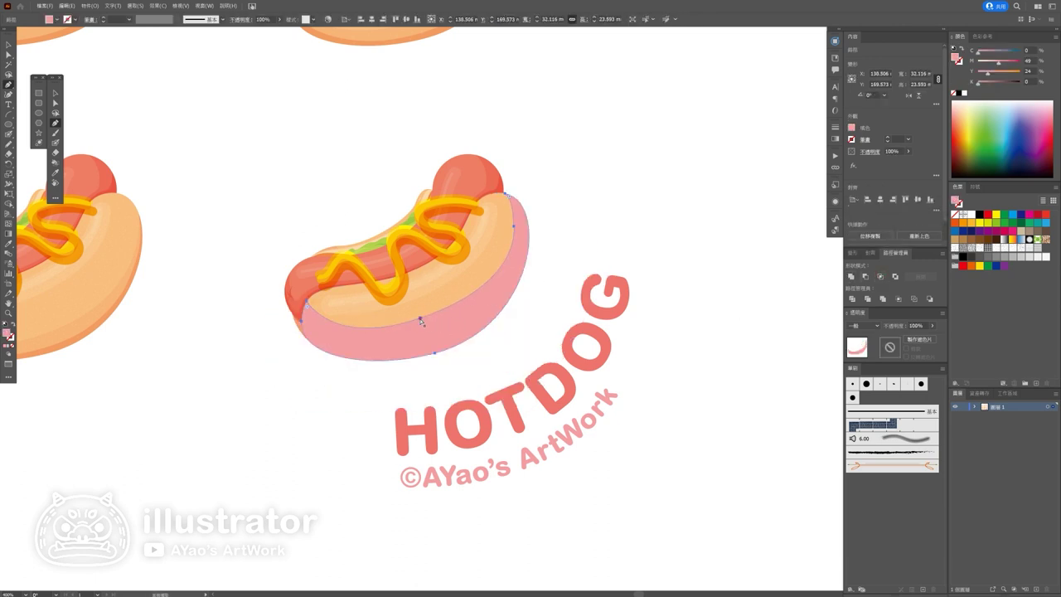
{"action": "left_click_drag", "start_coordinate": [421, 320], "coordinate": [519, 298]}
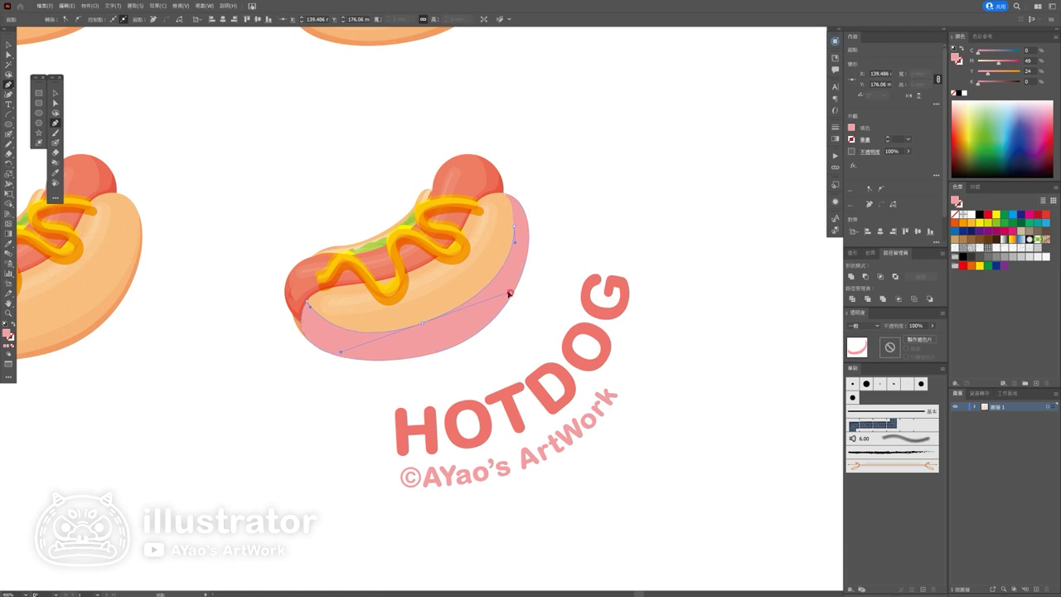
Step: Set the crescent to Multiply blend mode and lighten it to soft orange
{"action": "left_click", "coordinate": [862, 325]}
{"action": "left_click", "coordinate": [864, 346]}
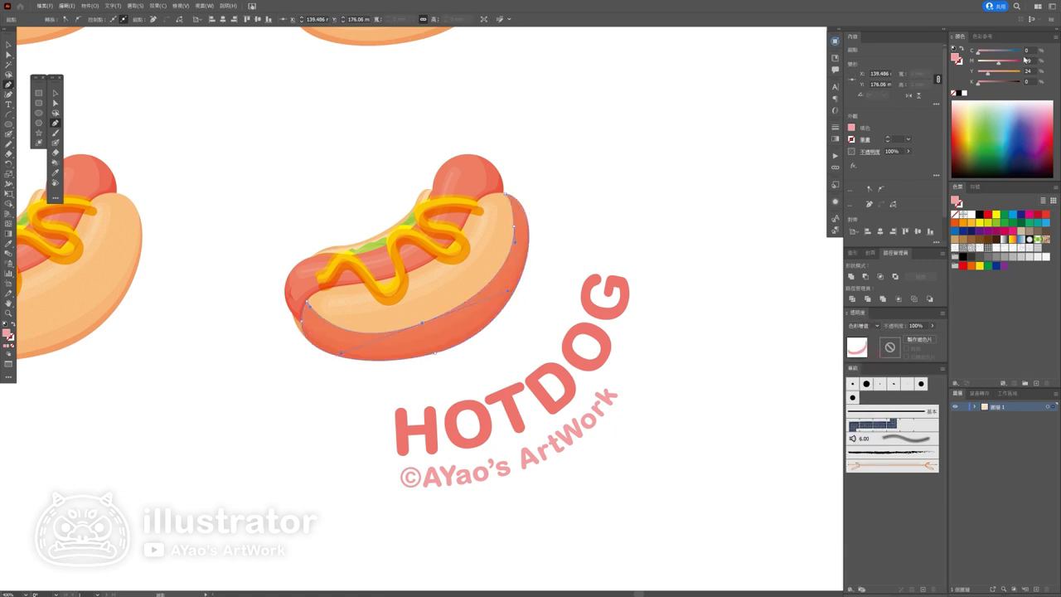
{"action": "left_click_drag", "start_coordinate": [997, 62], "coordinate": [984, 62]}
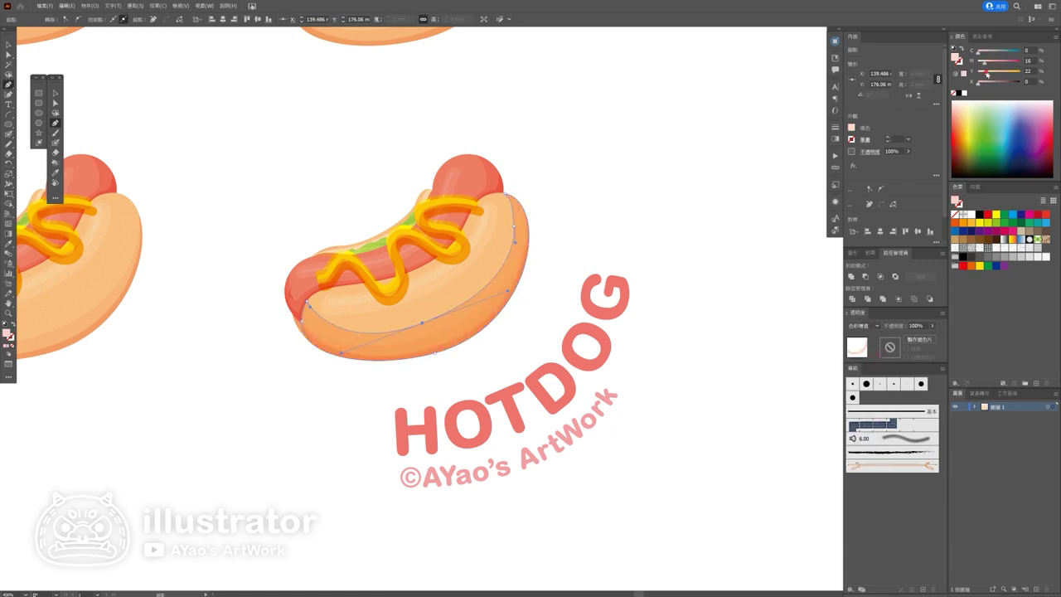
{"action": "left_click", "coordinate": [8, 44]}
{"action": "left_click", "coordinate": [196, 315]}
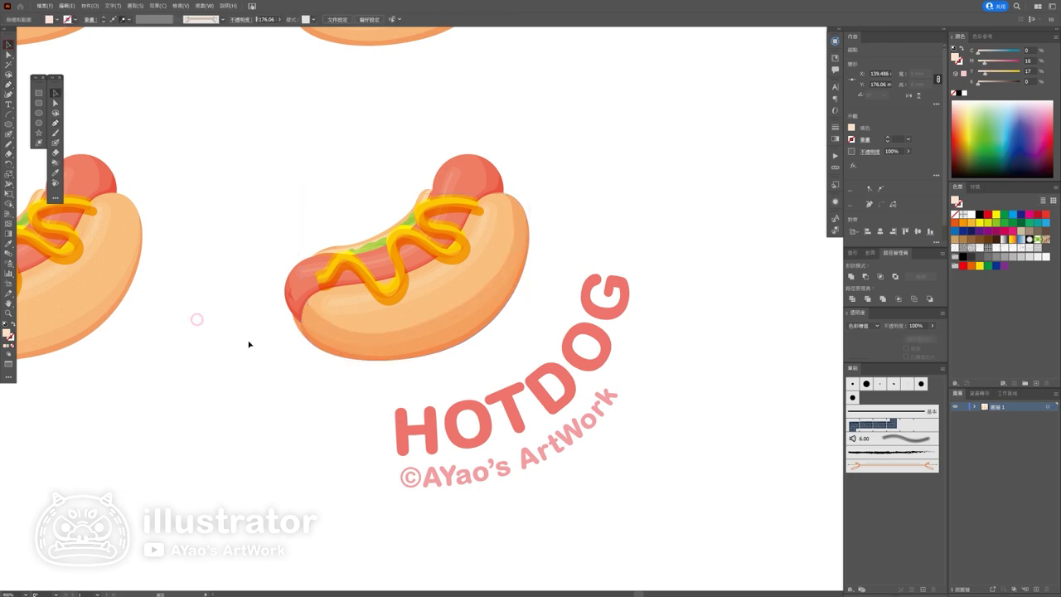
{"action": "scroll", "coordinate": [320, 354], "scroll_direction": "down", "scroll_amount": 5}
Step: Zoom in on the last hot dog and check its new bun shading
{"action": "left_click_drag", "start_coordinate": [320, 354], "coordinate": [481, 315]}
{"action": "scroll", "coordinate": [486, 315], "scroll_direction": "down", "scroll_amount": 2}
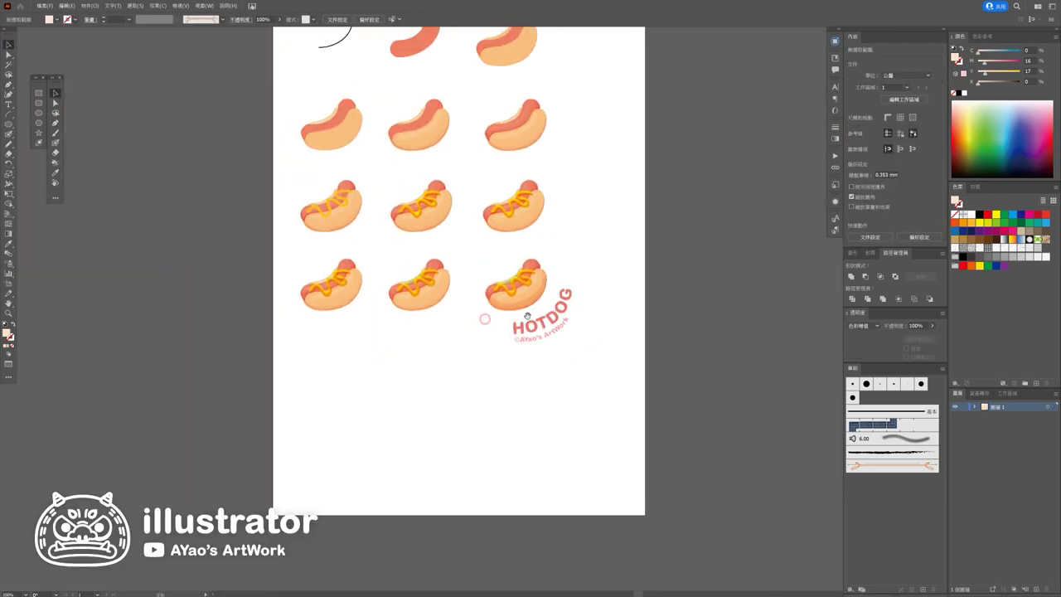
{"action": "scroll", "coordinate": [498, 307], "scroll_direction": "up", "scroll_amount": 4}
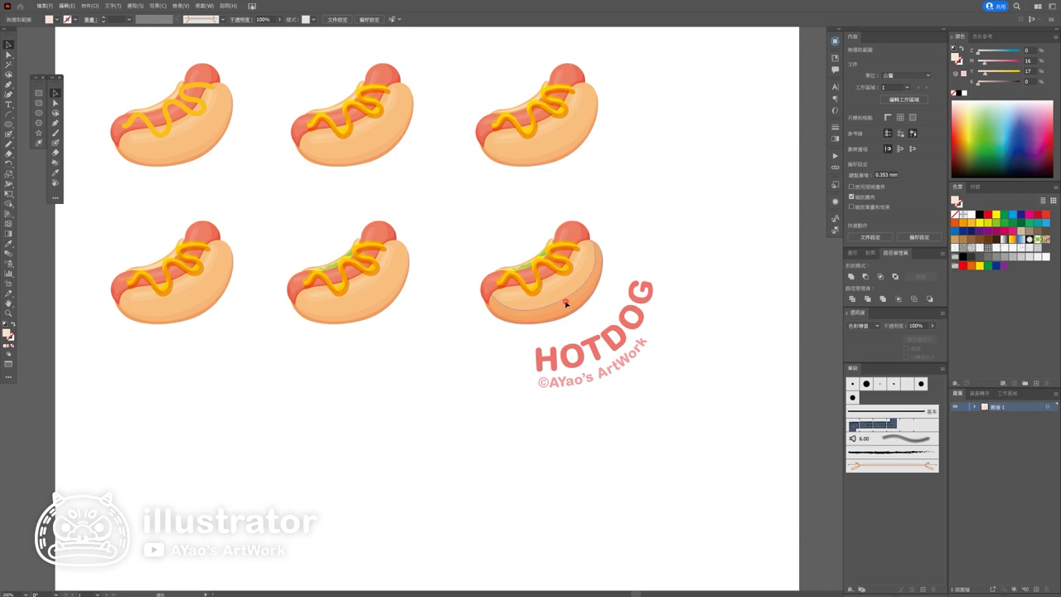
{"action": "left_click", "coordinate": [566, 303]}
{"action": "scroll", "coordinate": [564, 303], "scroll_direction": "up", "scroll_amount": 2}
{"action": "scroll", "coordinate": [564, 304], "scroll_direction": "up", "scroll_amount": 3}
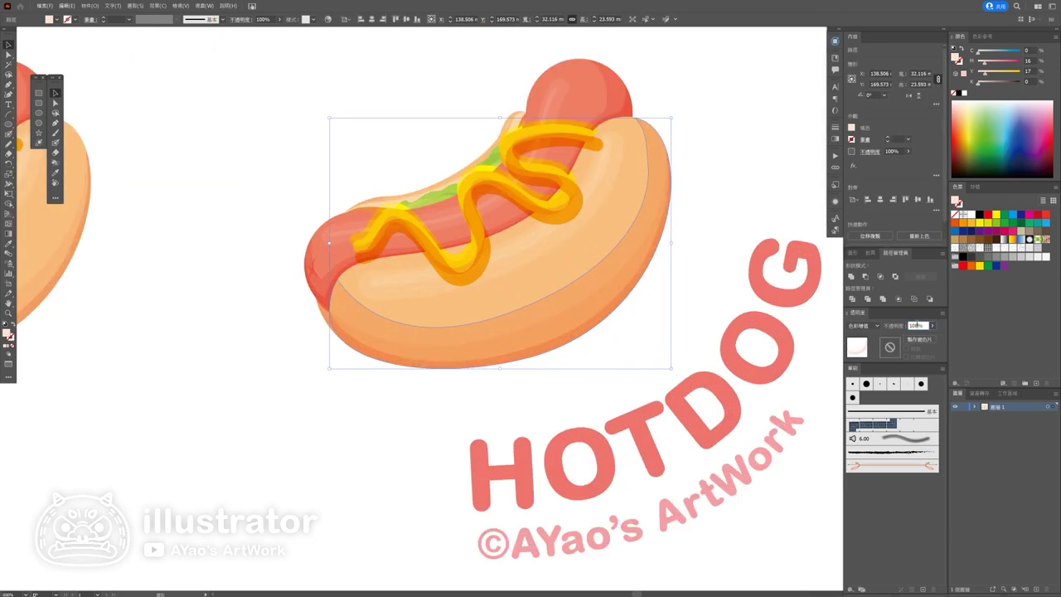
{"action": "left_click", "coordinate": [334, 426]}
{"action": "scroll", "coordinate": [334, 426], "scroll_direction": "down", "scroll_amount": 3}
{"action": "left_click", "coordinate": [421, 397]}
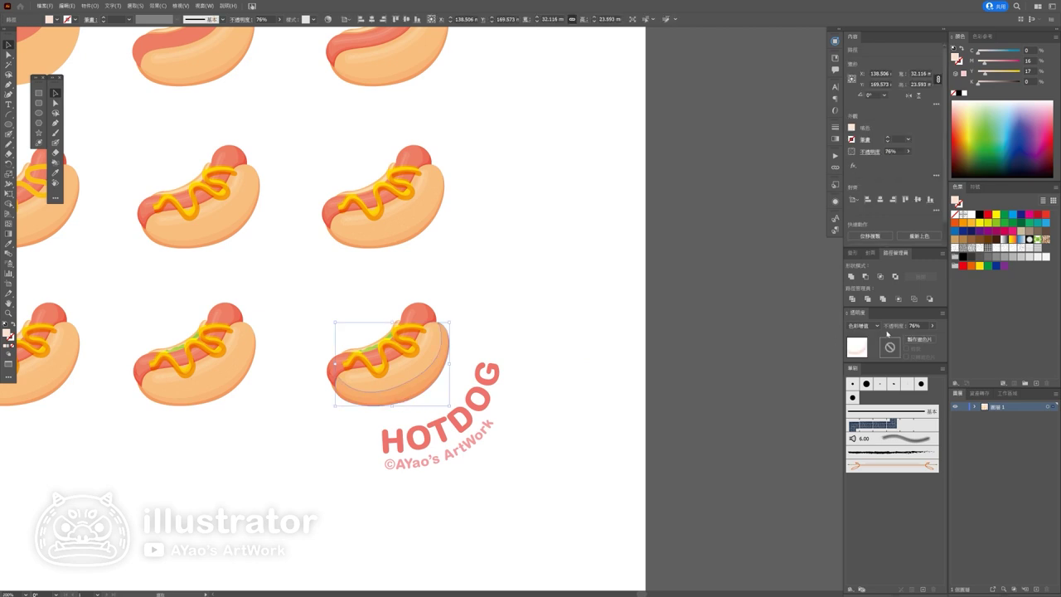
{"action": "left_click", "coordinate": [505, 300]}
{"action": "scroll", "coordinate": [512, 303], "scroll_direction": "down", "scroll_amount": 2}
{"action": "scroll", "coordinate": [608, 284], "scroll_direction": "down", "scroll_amount": 2}
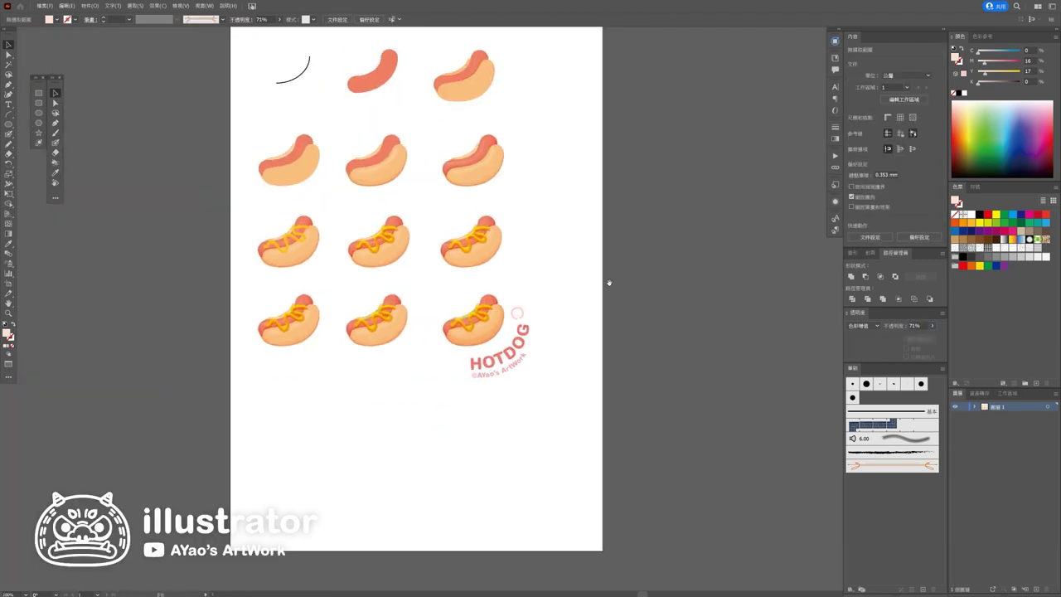
{"action": "scroll", "coordinate": [596, 306], "scroll_direction": "up", "scroll_amount": 2}
{"action": "scroll", "coordinate": [582, 322], "scroll_direction": "up", "scroll_amount": 2}
Step: Move the curved HOTDOG label up-left and rotate it to follow the bun
{"action": "left_click_drag", "start_coordinate": [593, 336], "coordinate": [574, 321]}
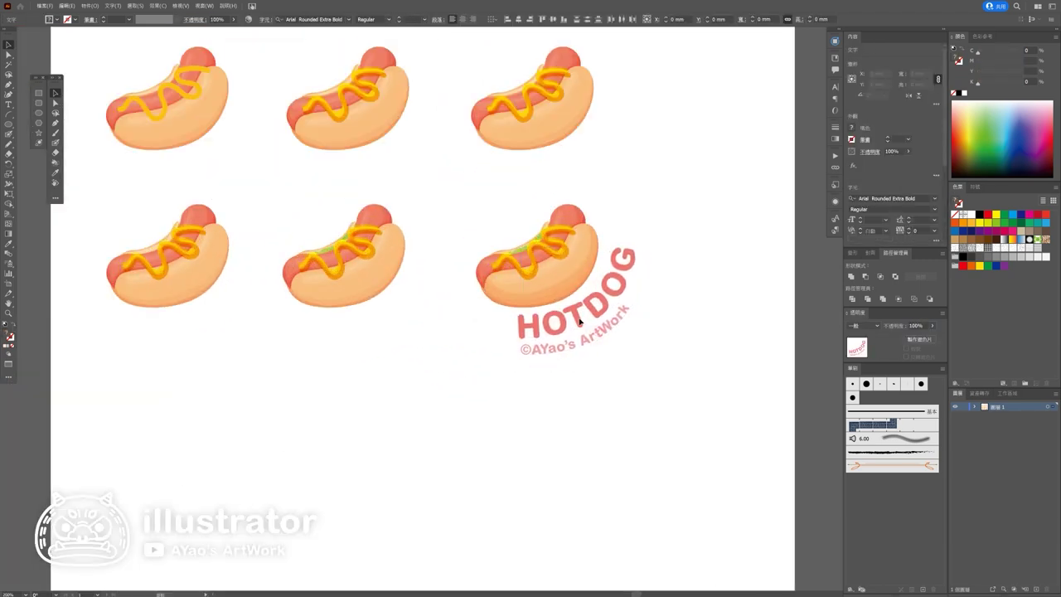
{"action": "left_click", "coordinate": [647, 365]}
{"action": "scroll", "coordinate": [644, 365], "scroll_direction": "down", "scroll_amount": 2}
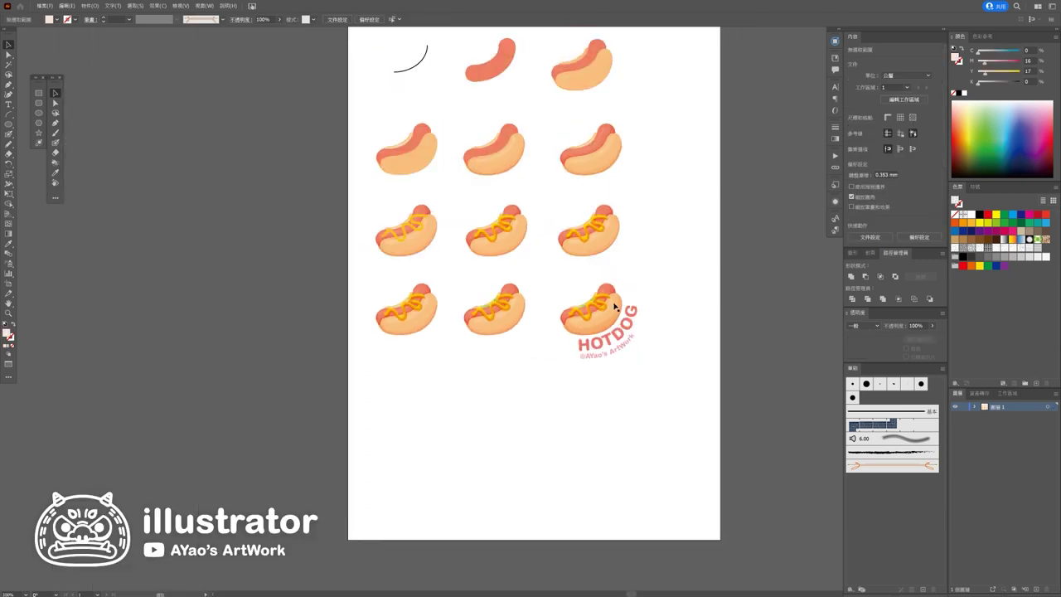
{"action": "scroll", "coordinate": [623, 311], "scroll_direction": "up", "scroll_amount": 2}
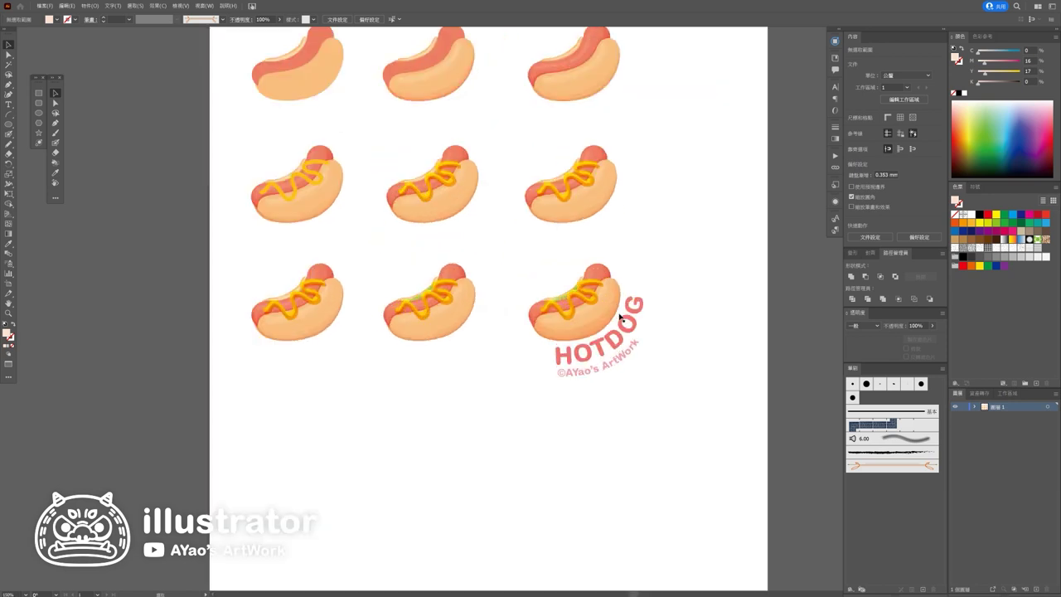
{"action": "left_click", "coordinate": [607, 340]}
{"action": "mouse_move", "coordinate": [650, 364]}
{"action": "left_mouse_down"}
{"action": "mouse_move", "coordinate": [647, 303]}
{"action": "mouse_move", "coordinate": [617, 350]}
{"action": "left_mouse_up"}
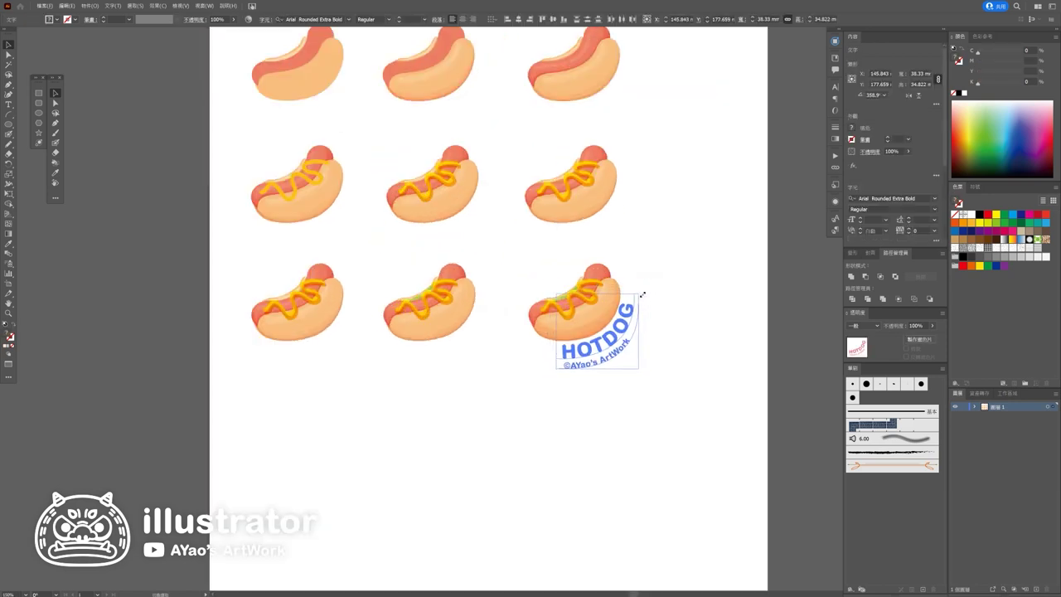
{"action": "left_click", "coordinate": [684, 376]}
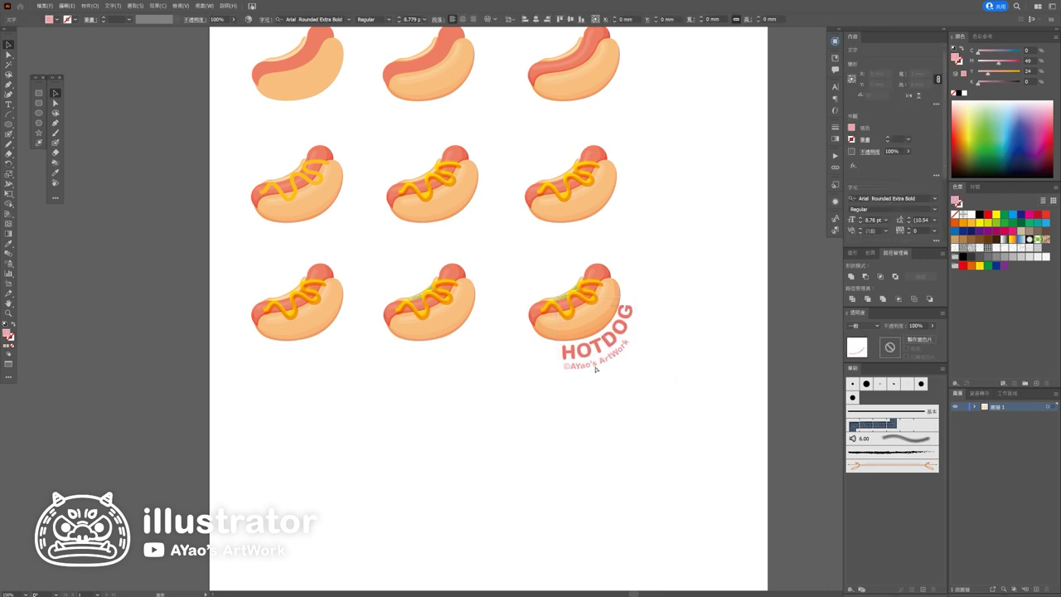
Step: Combine the last hot dog and its HOTDOG label into one unit
{"action": "left_click_drag", "start_coordinate": [686, 400], "coordinate": [526, 282]}
{"action": "key", "text": "ctrl+alt+b"}
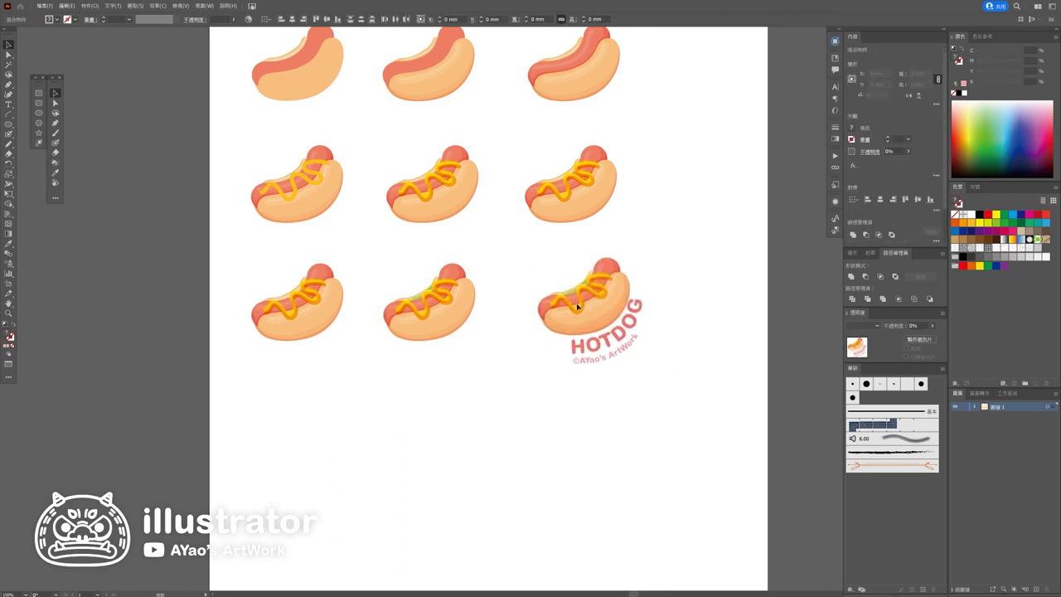
{"action": "left_click", "coordinate": [636, 278]}
{"action": "scroll", "coordinate": [636, 277], "scroll_direction": "up", "scroll_amount": 3}
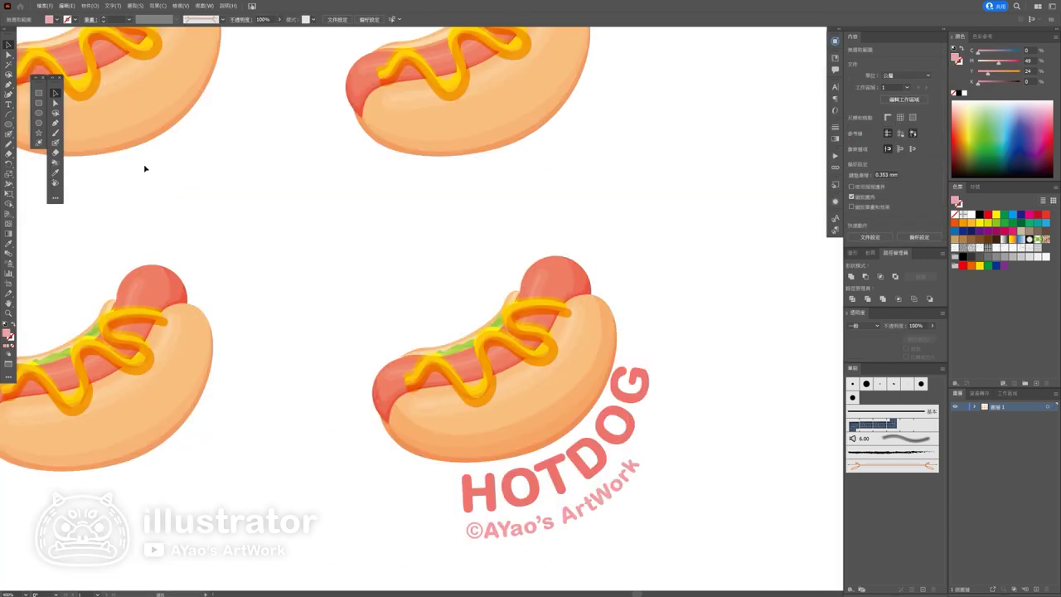
Step: Draw a pink circle above the last hot dog with a pointed tail at its lower right
{"action": "left_click", "coordinate": [39, 112]}
{"action": "left_click_drag", "start_coordinate": [389, 238], "coordinate": [479, 326]}
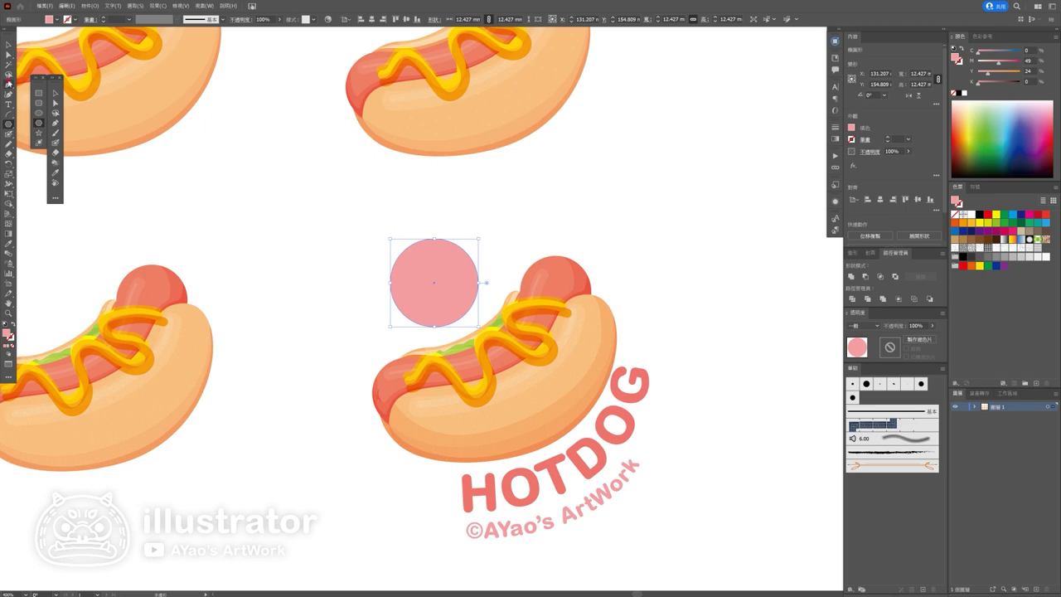
{"action": "left_click", "coordinate": [8, 84]}
{"action": "scroll", "coordinate": [437, 262], "scroll_direction": "up", "scroll_amount": 3}
{"action": "left_click_drag", "start_coordinate": [508, 429], "coordinate": [530, 428]}
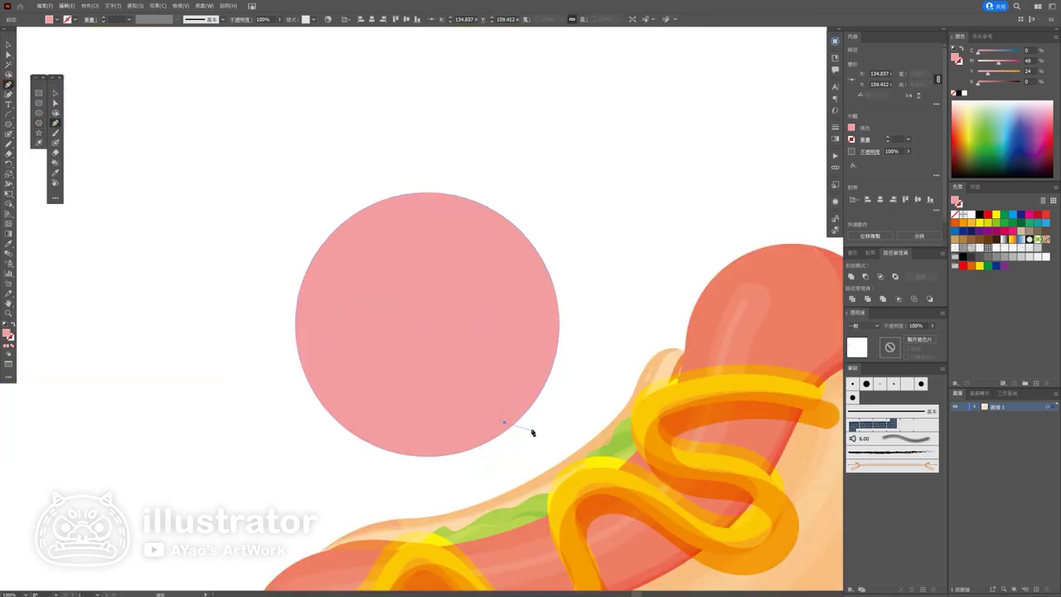
{"action": "left_click", "coordinate": [522, 402]}
Step: Draw a tall pink rounded rectangle above the speech bubble
{"action": "left_click", "coordinate": [543, 375], "text": "ctrl"}
{"action": "scroll", "coordinate": [613, 377], "scroll_direction": "down", "scroll_amount": 5}
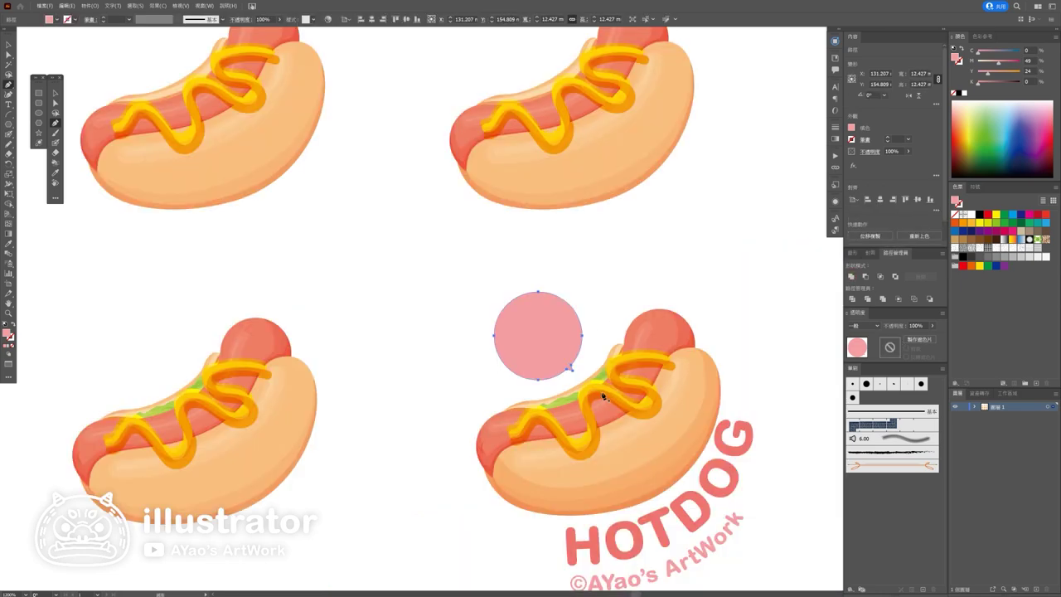
{"action": "scroll", "coordinate": [613, 377], "scroll_direction": "up", "scroll_amount": 3}
{"action": "left_click", "coordinate": [37, 101]}
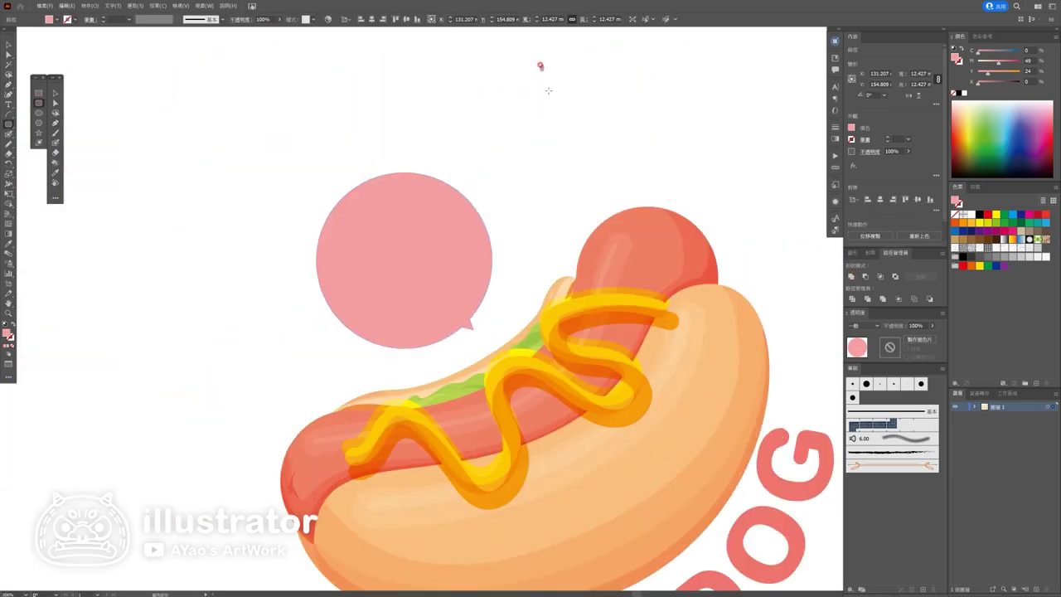
{"action": "left_click_drag", "start_coordinate": [539, 65], "coordinate": [585, 142]}
Step: Duplicate the rounded rectangle into an L, merge with Shape Builder, and rotate it into a white heart
{"action": "key", "text": "v"}
{"action": "left_click_drag", "start_coordinate": [592, 62], "coordinate": [643, 124]}
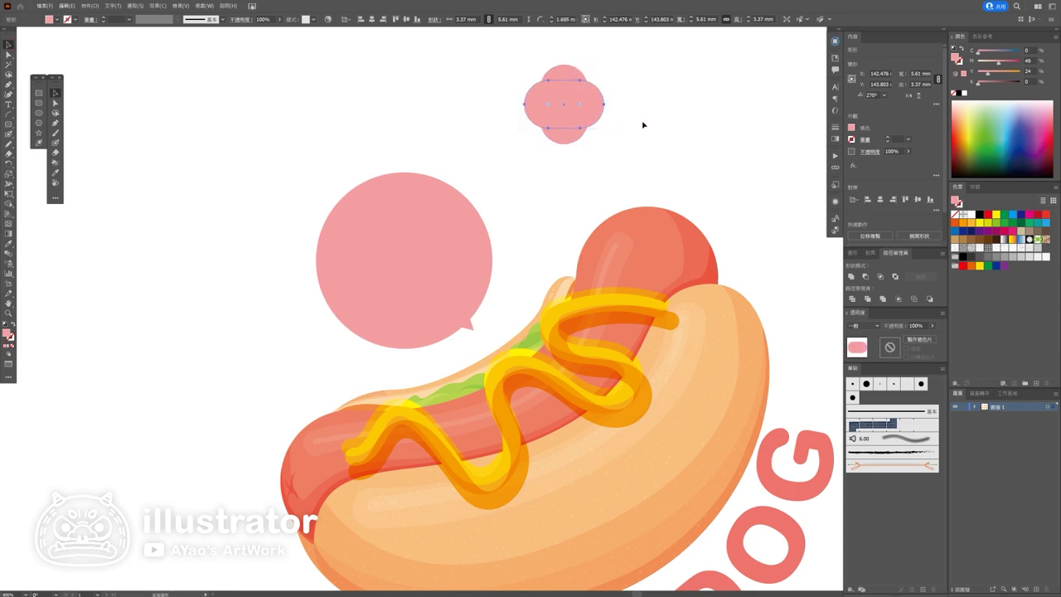
{"action": "left_click_drag", "start_coordinate": [586, 115], "coordinate": [603, 130]}
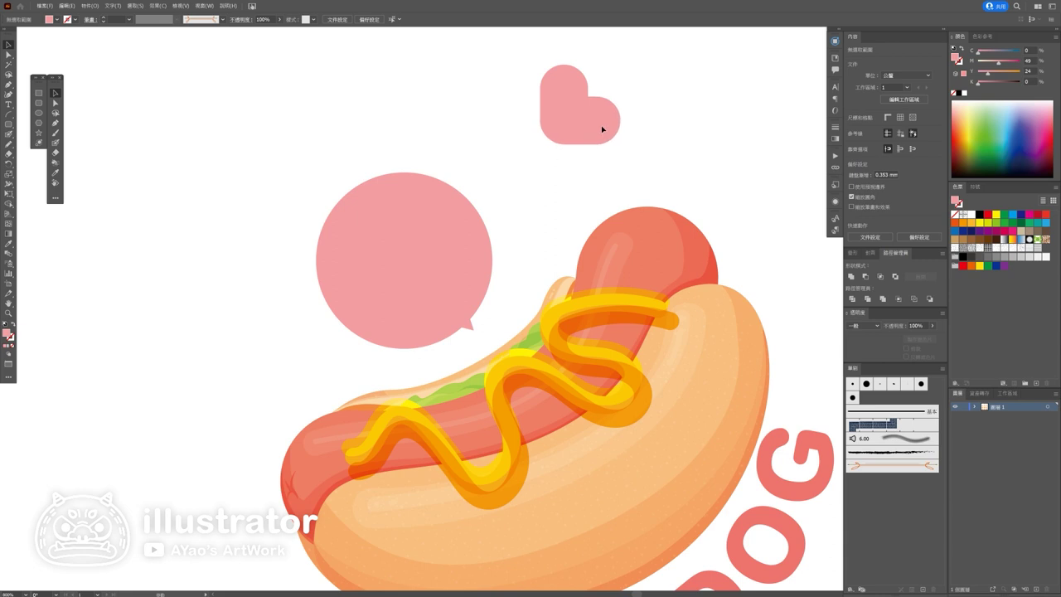
{"action": "key", "text": "ctrl+a"}
{"action": "key", "text": "shift+m"}
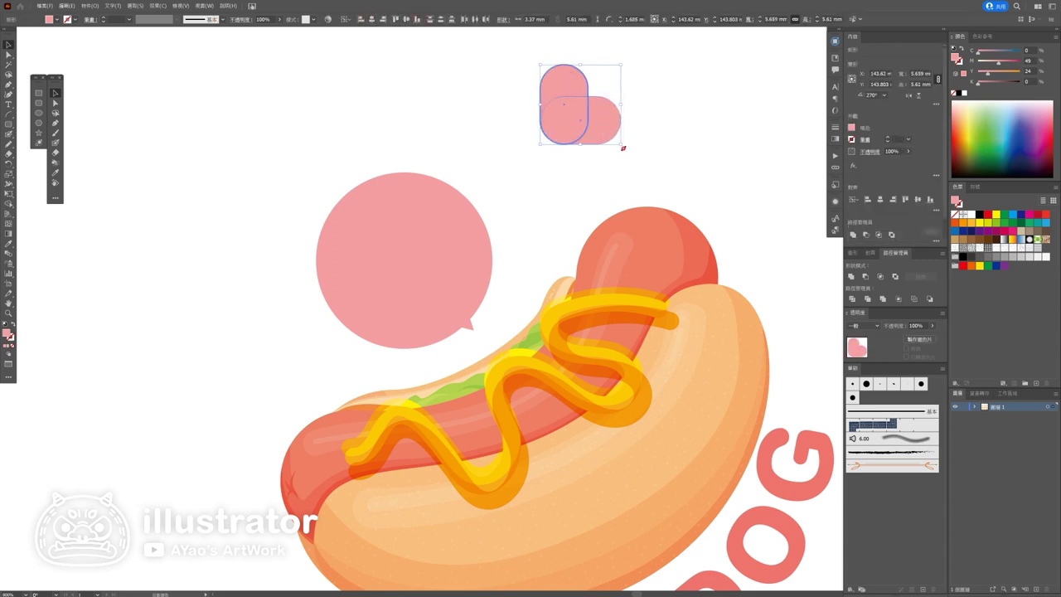
{"action": "left_click_drag", "start_coordinate": [622, 147], "coordinate": [638, 104]}
{"action": "left_click", "coordinate": [850, 276]}
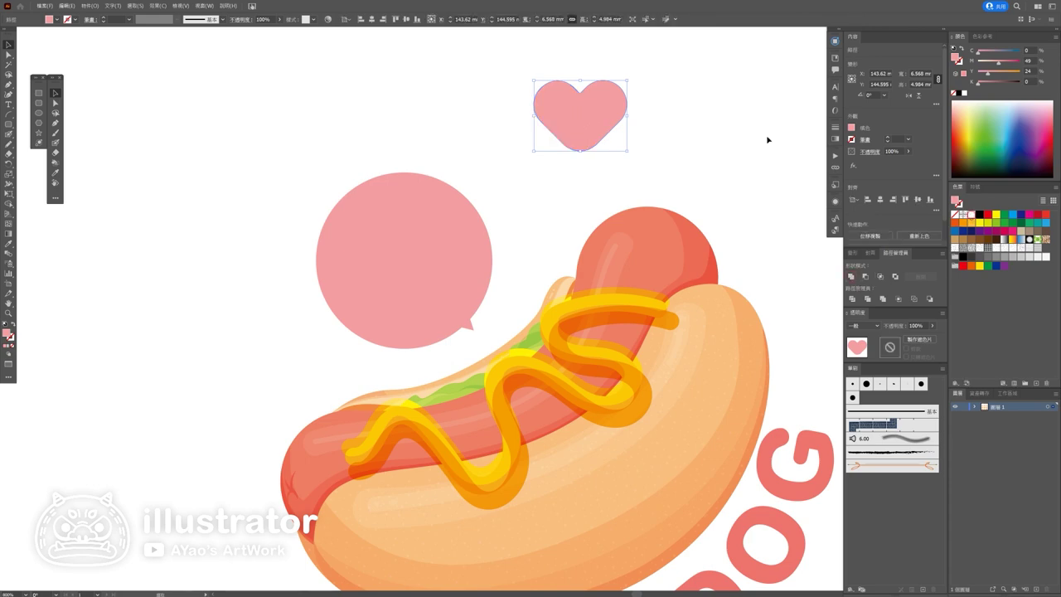
{"action": "key", "text": "d"}
Step: Shrink the white heart into the bubble's centre and scale the pink bubble down
{"action": "mouse_move", "coordinate": [622, 85]}
{"action": "left_mouse_down"}
{"action": "mouse_move", "coordinate": [411, 265]}
{"action": "mouse_move", "coordinate": [448, 241]}
{"action": "left_mouse_up"}
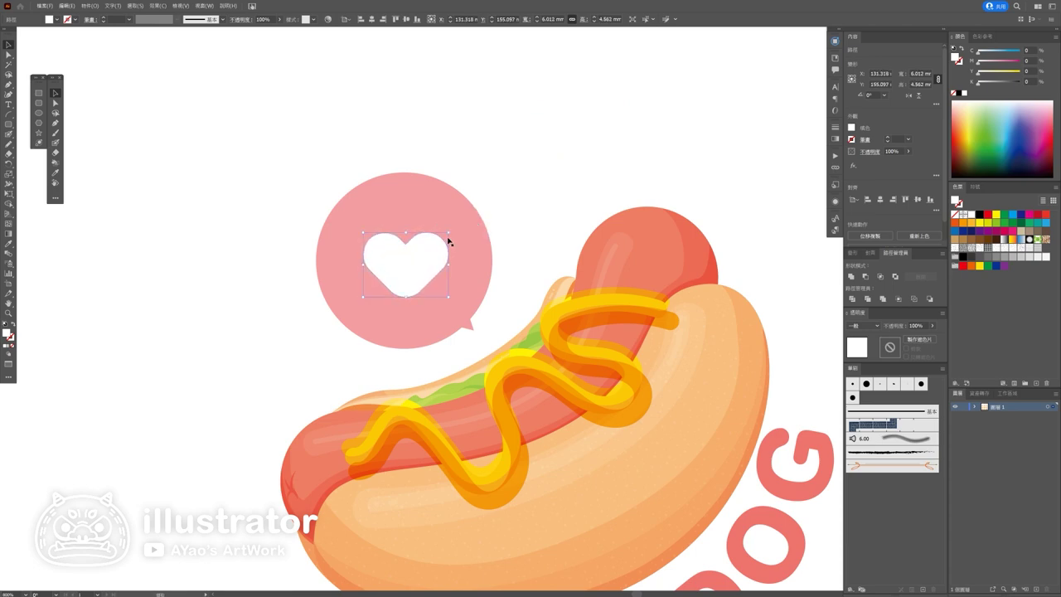
{"action": "left_click_drag", "start_coordinate": [448, 235], "coordinate": [443, 239]}
{"action": "left_click", "coordinate": [483, 249]}
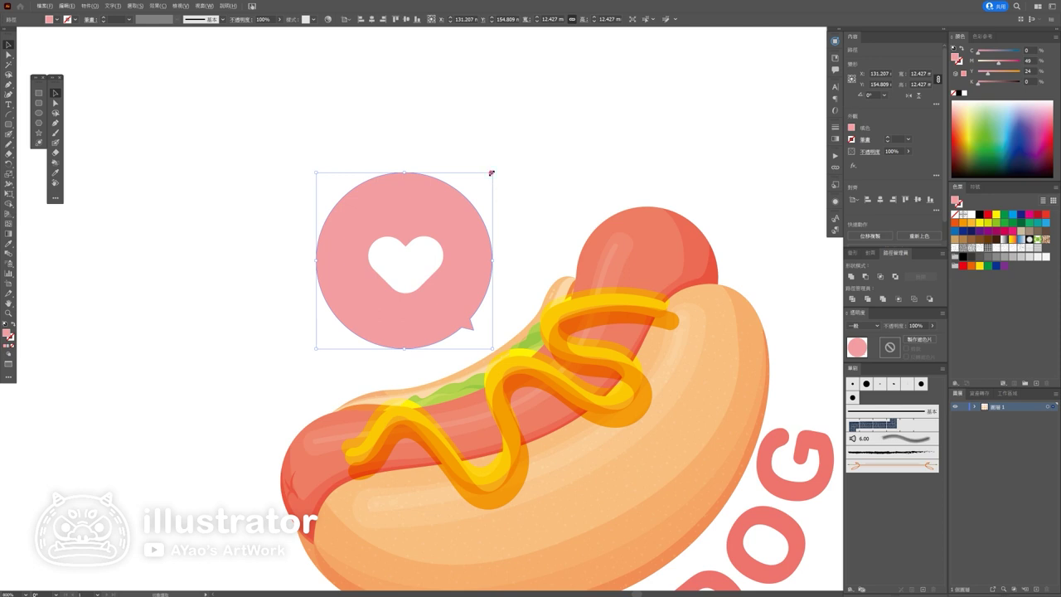
{"action": "left_click_drag", "start_coordinate": [491, 173], "coordinate": [470, 196]}
{"action": "left_click", "coordinate": [429, 273]}
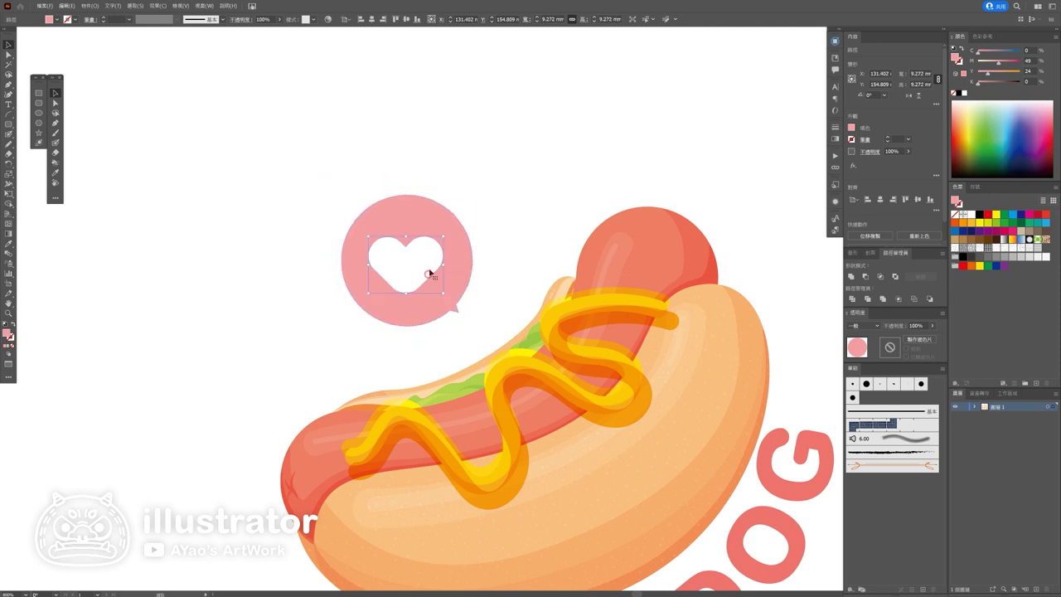
Step: Make a compound path punching the heart from the bubble, then nudge it into place
{"action": "left_click_drag", "start_coordinate": [499, 194], "coordinate": [385, 296]}
{"action": "key", "text": "ctrl+8"}
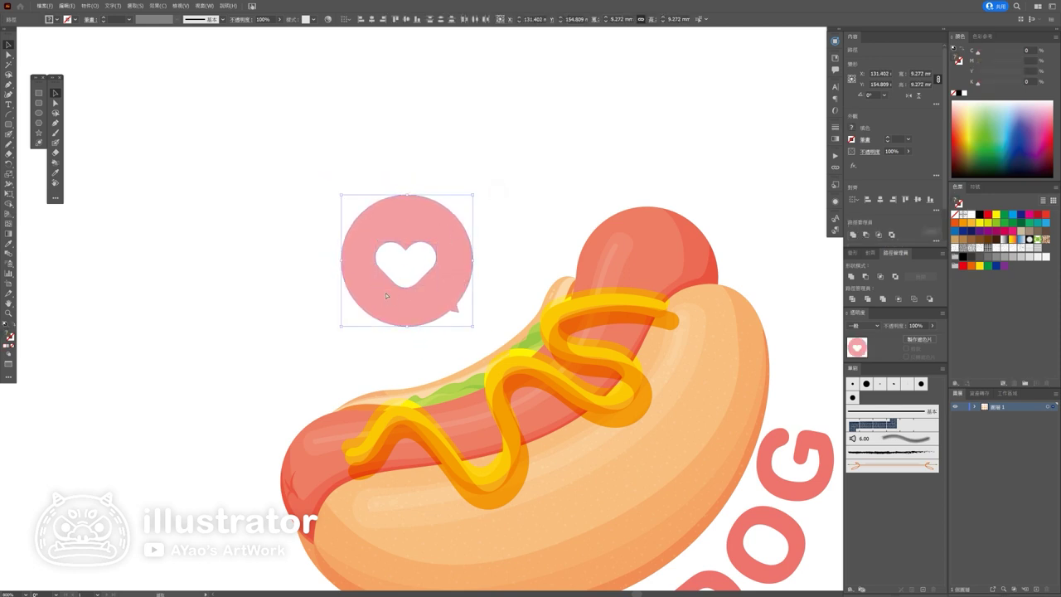
{"action": "left_click_drag", "start_coordinate": [455, 307], "coordinate": [482, 321]}
{"action": "left_click", "coordinate": [551, 237]}
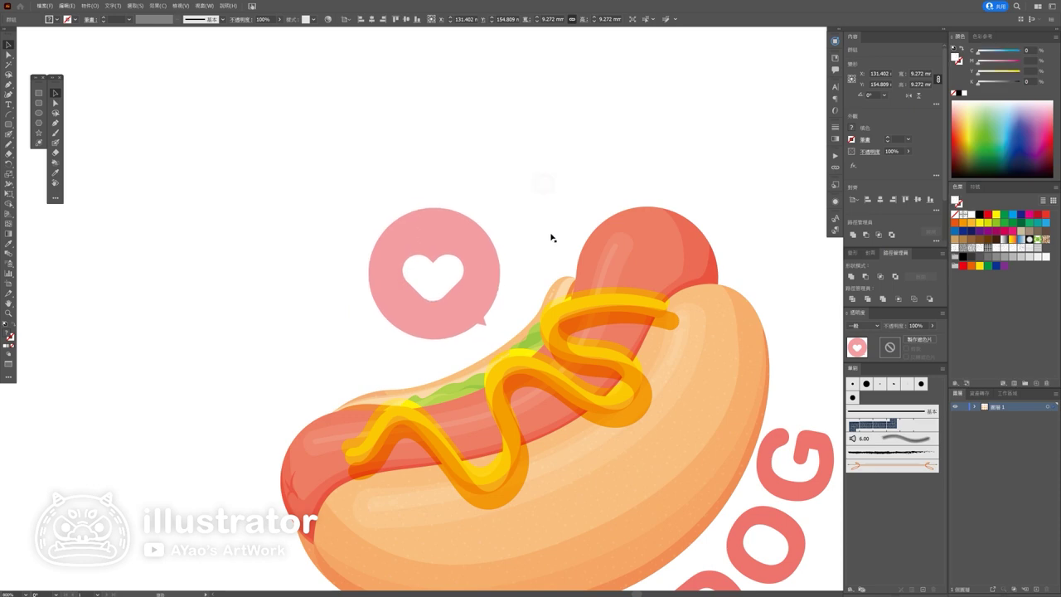
{"action": "key", "text": "ctrl+0"}
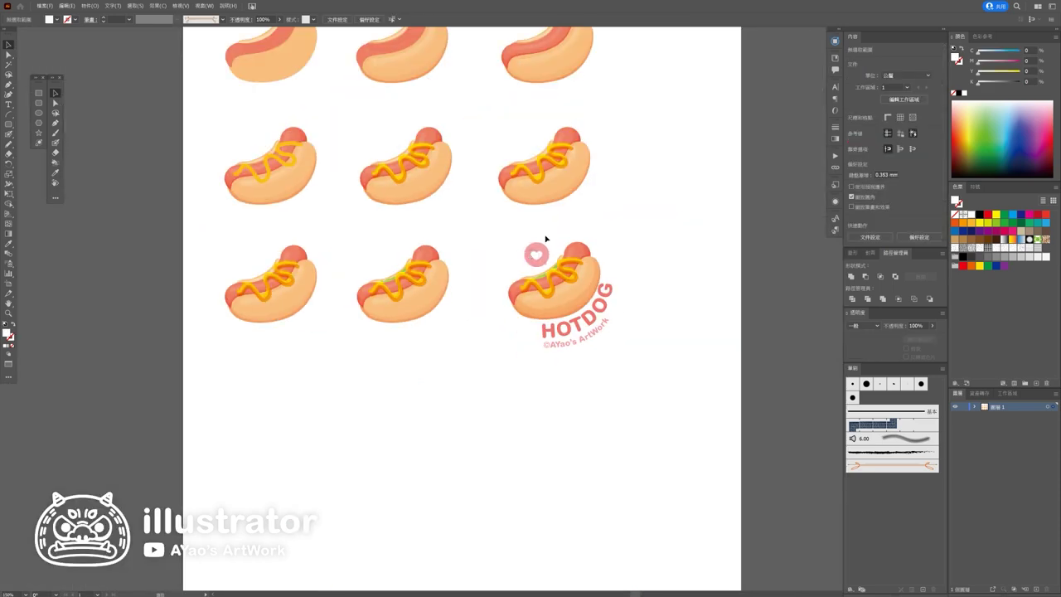
Step: Recolour the bubble salmon and its heart light pink with the CMYK sliders
{"action": "left_click", "coordinate": [535, 253]}
{"action": "key", "text": "a"}
{"action": "scroll", "coordinate": [498, 267], "scroll_direction": "up", "scroll_amount": 3}
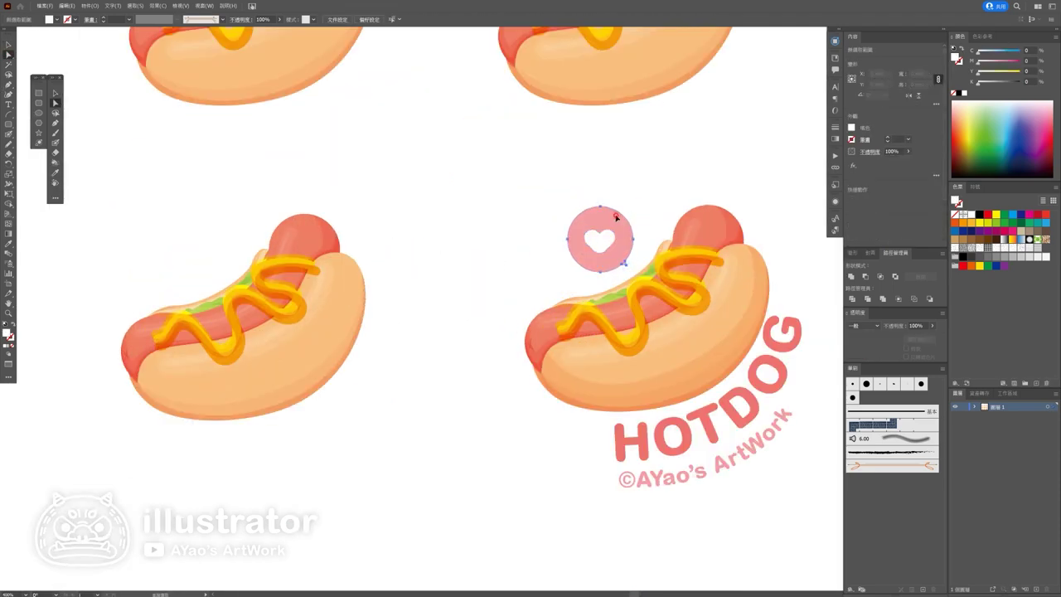
{"action": "left_click_drag", "start_coordinate": [987, 64], "coordinate": [985, 65]}
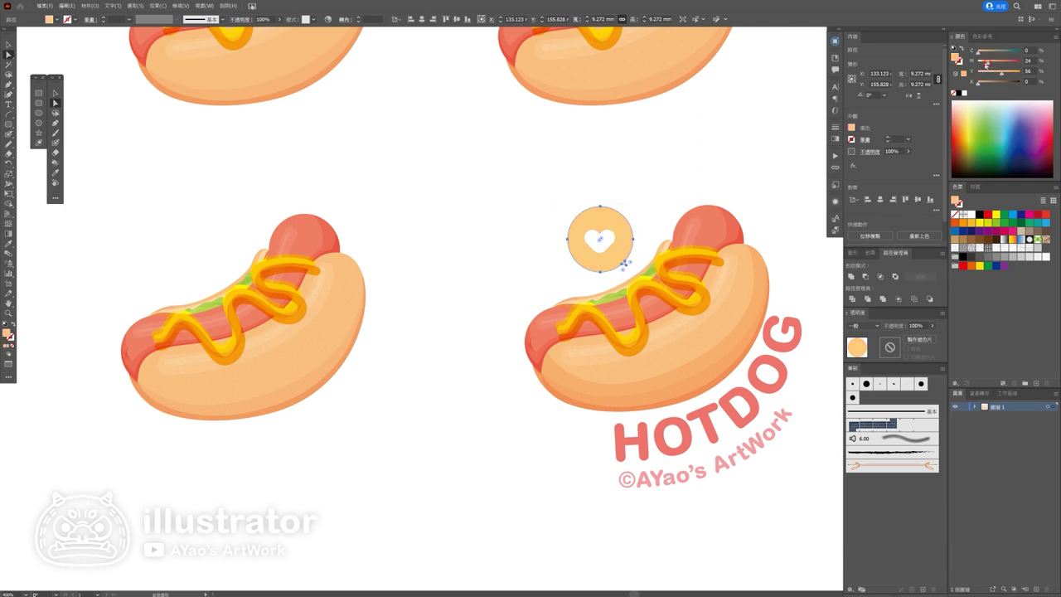
{"action": "key", "text": "ctrl+z"}
{"action": "left_click", "coordinate": [599, 239]}
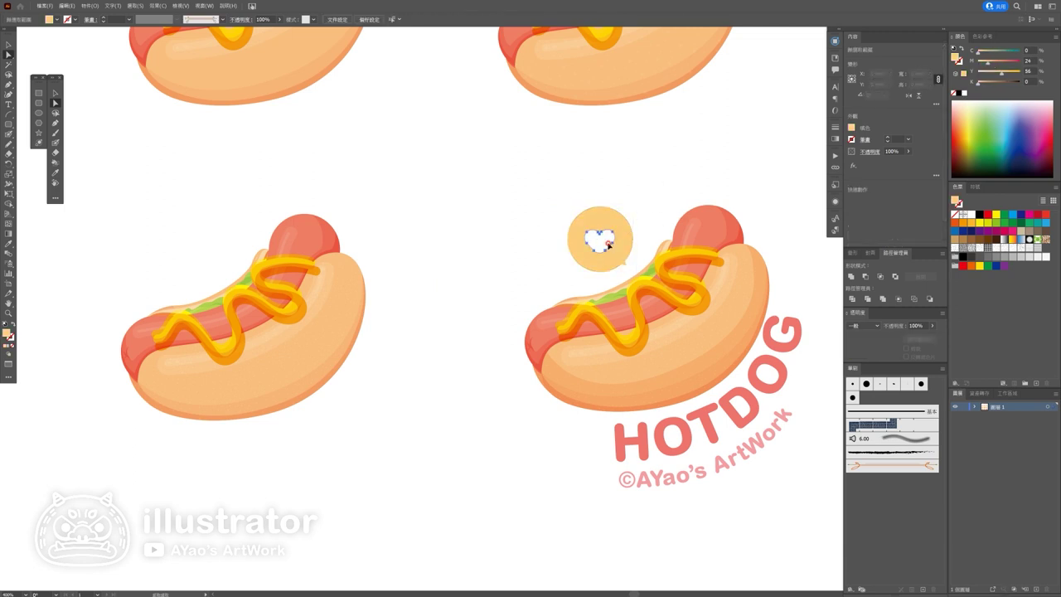
{"action": "mouse_move", "coordinate": [975, 64]}
{"action": "left_mouse_down"}
{"action": "mouse_move", "coordinate": [1004, 64]}
{"action": "mouse_move", "coordinate": [992, 72]}
{"action": "mouse_move", "coordinate": [996, 63]}
{"action": "left_mouse_up"}
{"action": "left_click", "coordinate": [617, 222]}
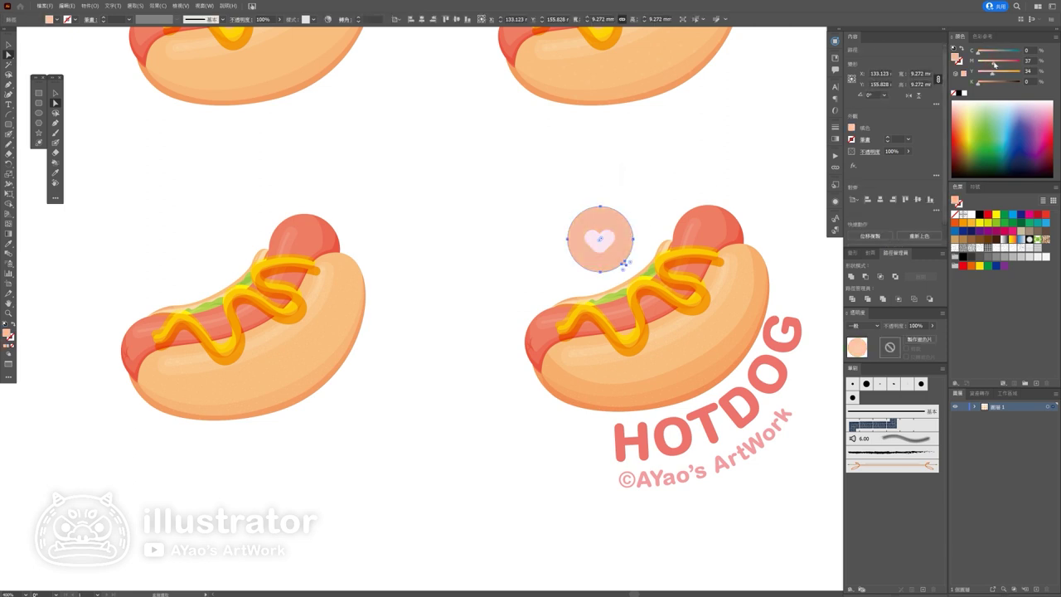
{"action": "left_click", "coordinate": [600, 241]}
{"action": "left_click_drag", "start_coordinate": [976, 64], "coordinate": [977, 64]}
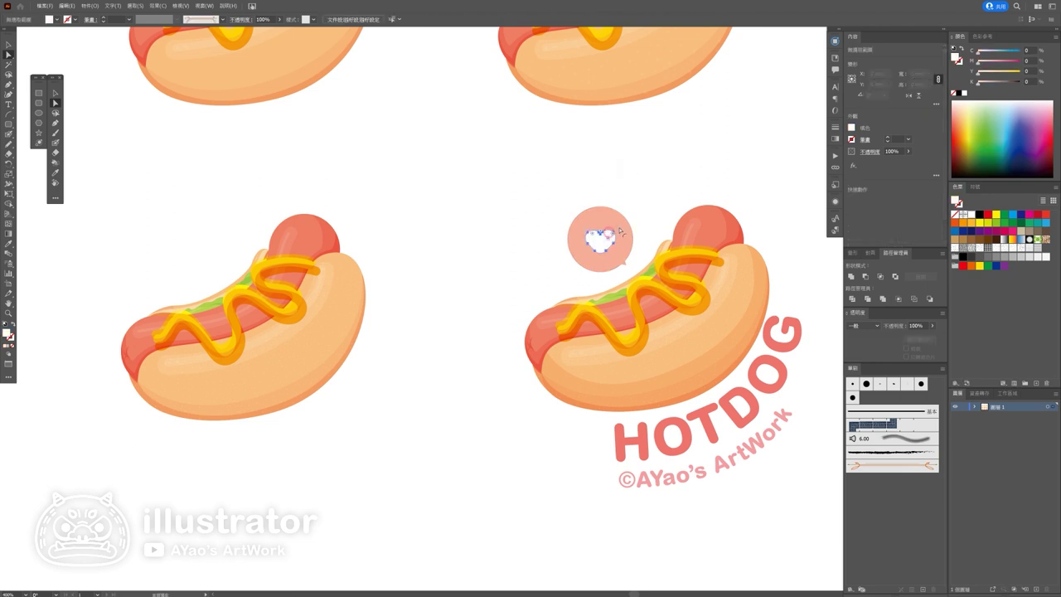
Step: Pan back over the hot dog grid and review the finished last hot dog
{"action": "left_click", "coordinate": [681, 158]}
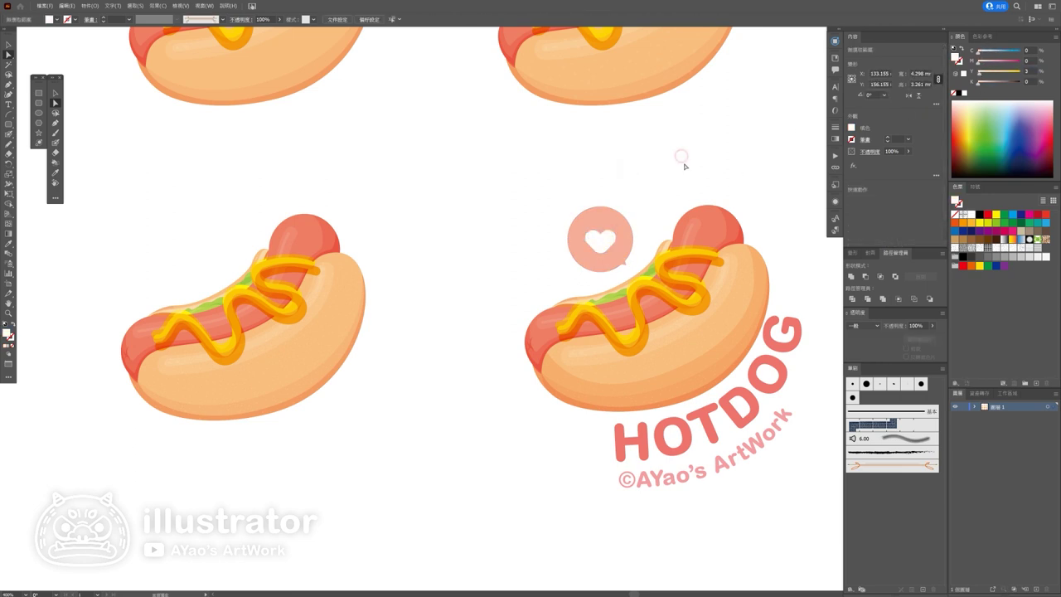
{"action": "scroll", "coordinate": [685, 168], "scroll_direction": "down", "scroll_amount": 2}
{"action": "left_click_drag", "start_coordinate": [685, 168], "coordinate": [490, 199]}
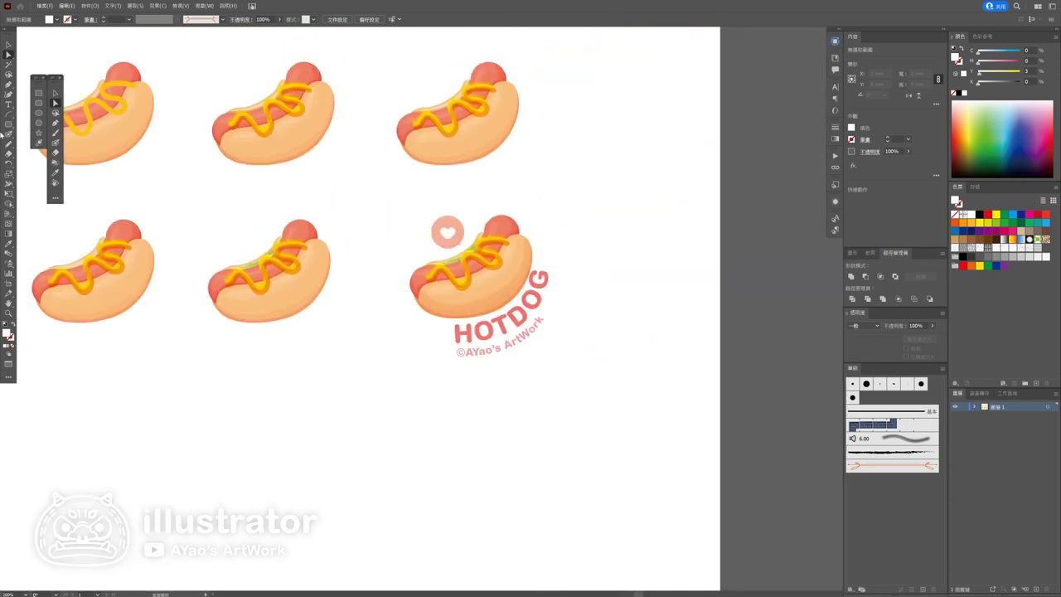
{"action": "left_click", "coordinate": [7, 52]}
{"action": "scroll", "coordinate": [393, 324], "scroll_direction": "down", "scroll_amount": 2}
{"action": "left_click_drag", "start_coordinate": [440, 242], "coordinate": [619, 328]}
{"action": "left_click", "coordinate": [619, 328]}
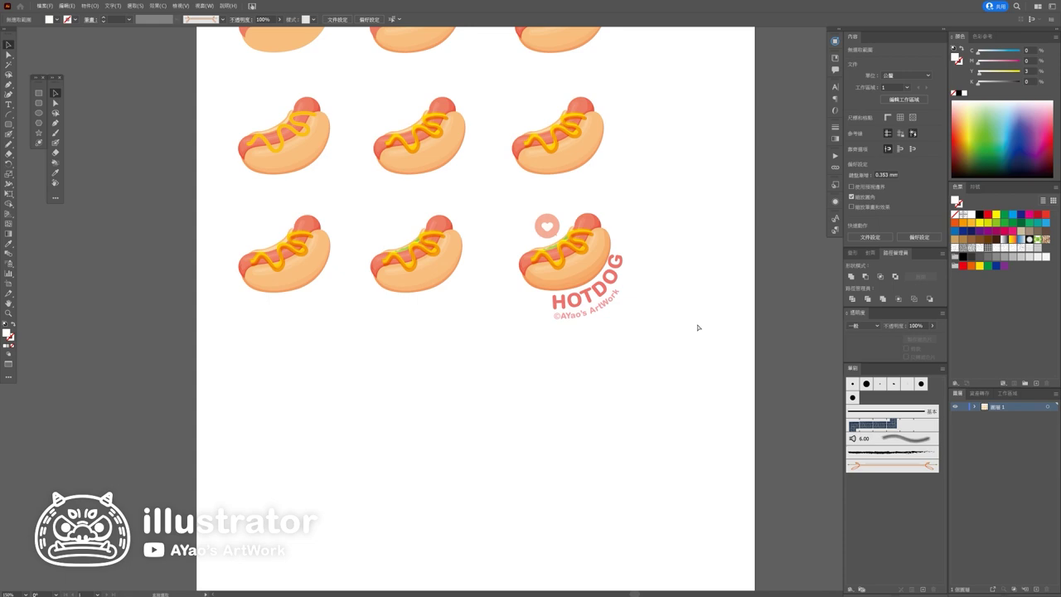